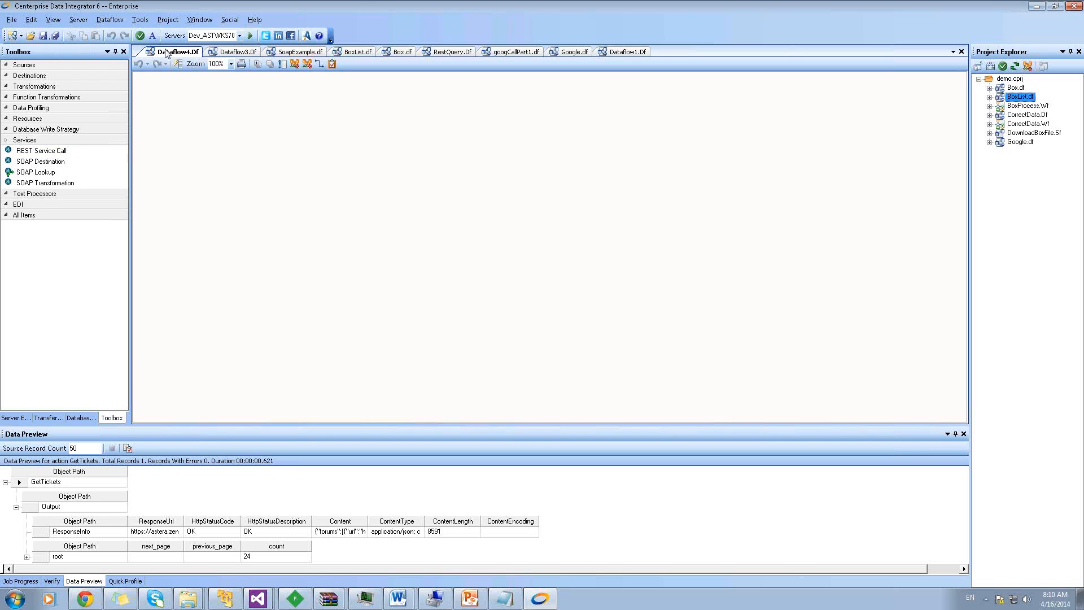
# Create a new blank dataflow document, Dataflow5.Df
pyautogui.click(10, 36)
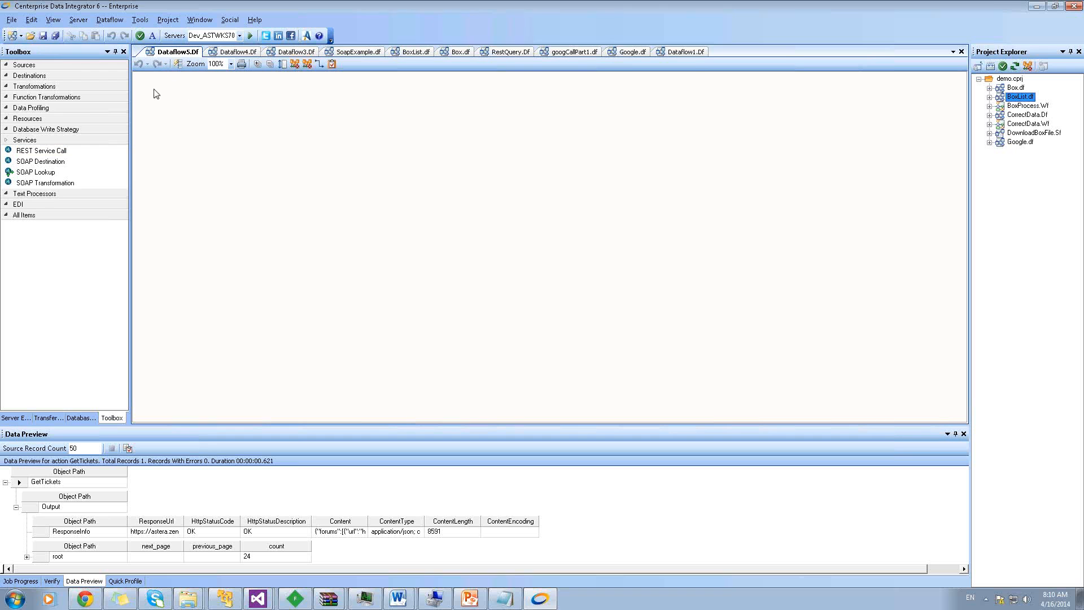
# Place a Database Table Source, DatabaseSource1, on the Dataflow5 canvas
pyautogui.click(39, 140)
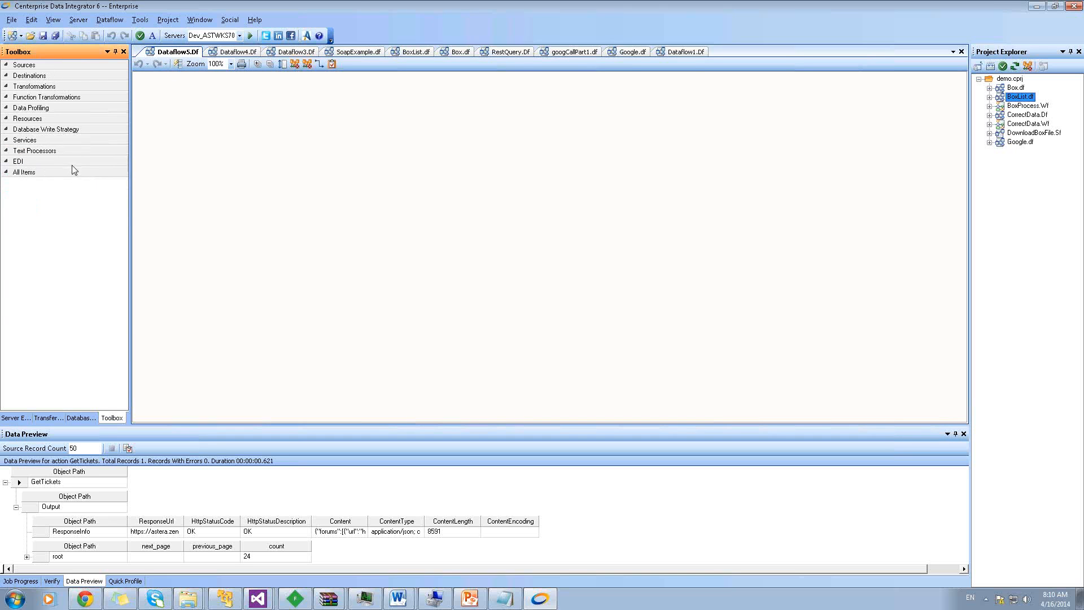
pyautogui.click(51, 66)
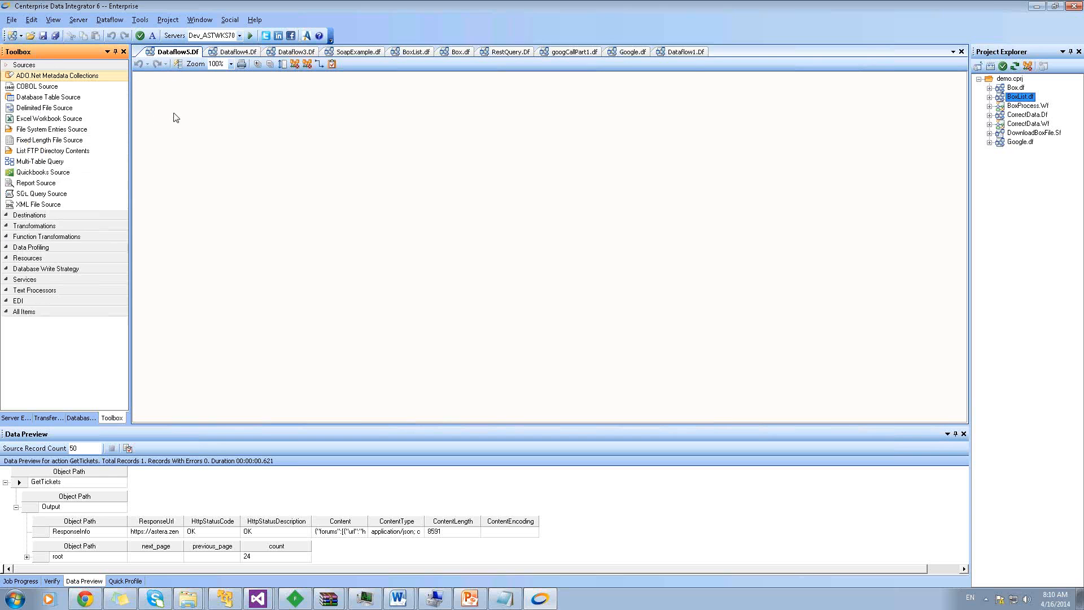
pyautogui.click(67, 87)
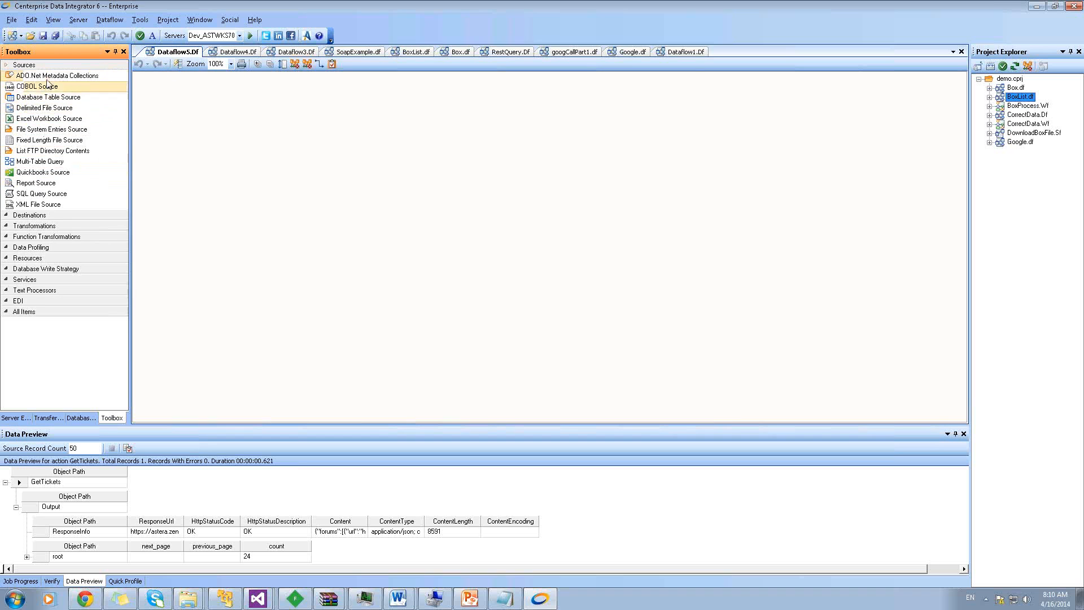
pyautogui.moveTo(41, 99); pyautogui.dragTo(209, 124)
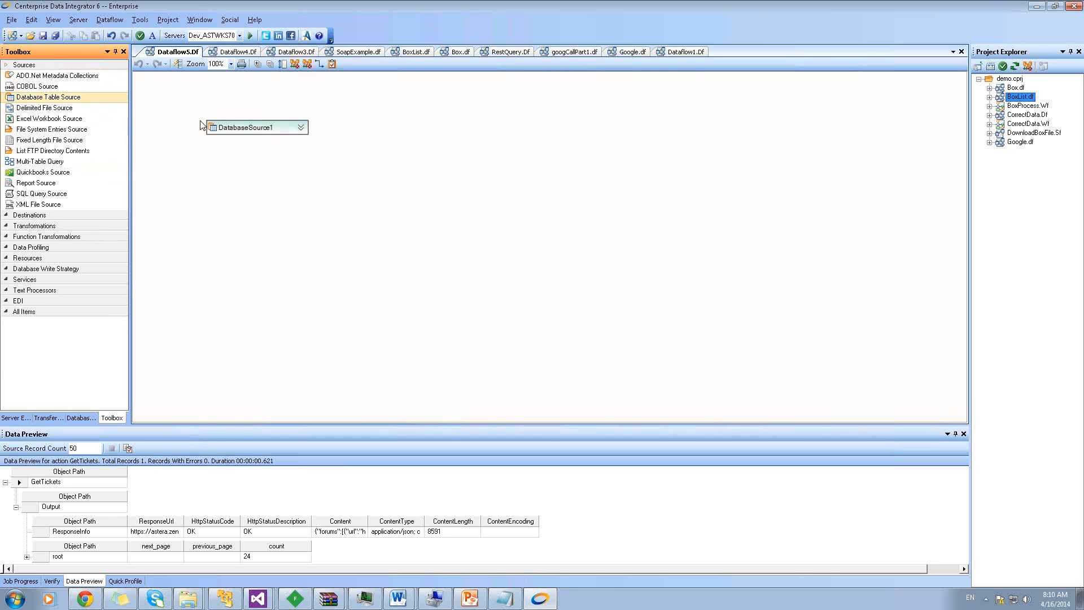
# Add the Northwind dbo.Current Product List view and expand it to show ProductID and ProductName
pyautogui.click(80, 418)
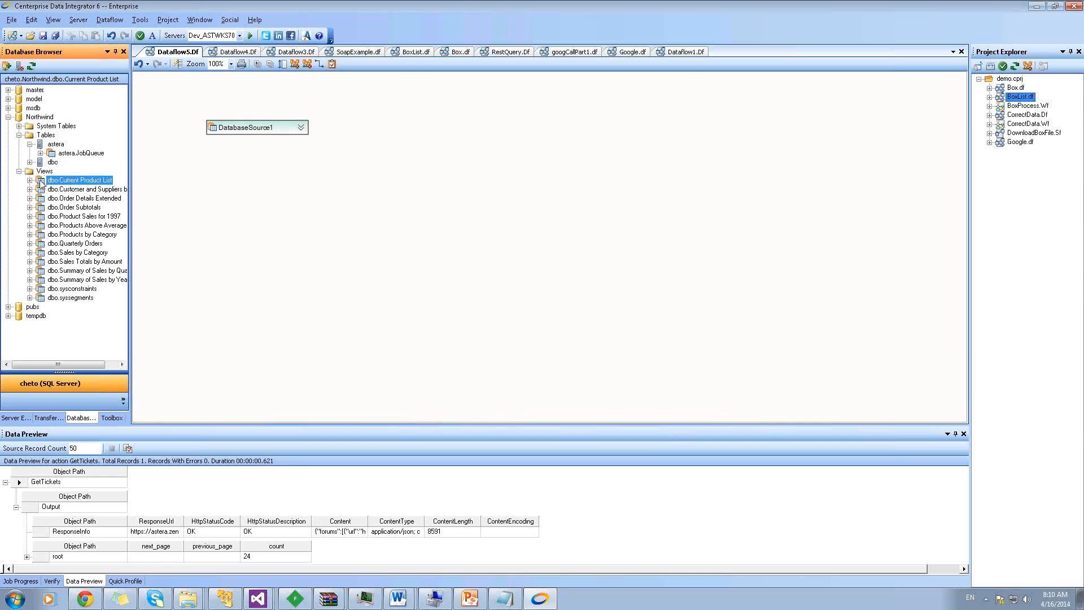
pyautogui.moveTo(42, 180); pyautogui.dragTo(226, 188)
pyautogui.click(316, 188)
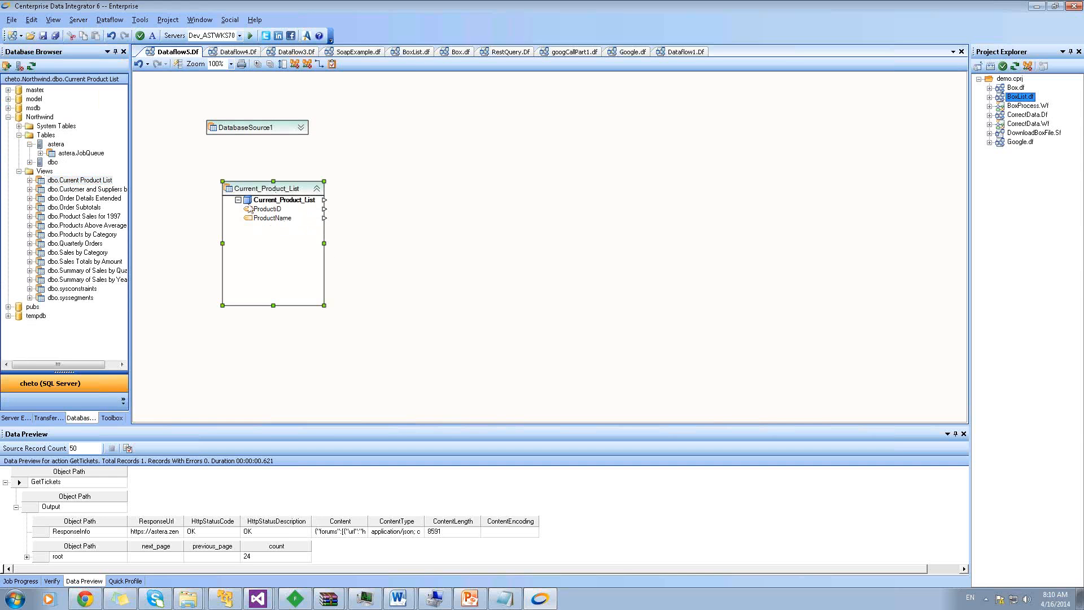
pyautogui.moveTo(282, 191); pyautogui.dragTo(318, 193)
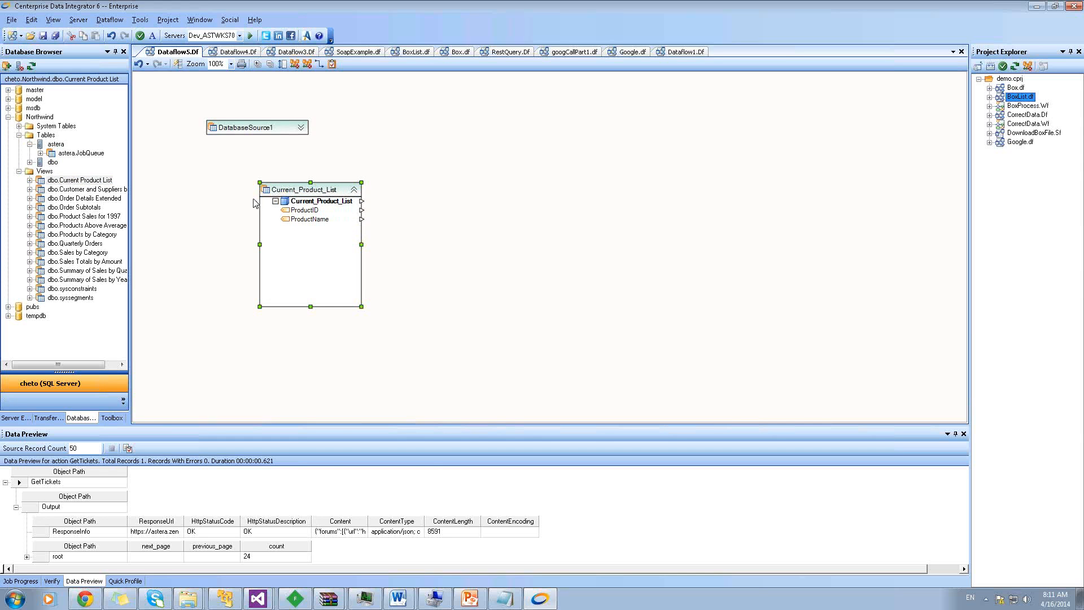
# Preview Current_Product_List's output: 50 product rows starting with Chai and Chang
pyautogui.rightClick(299, 199)
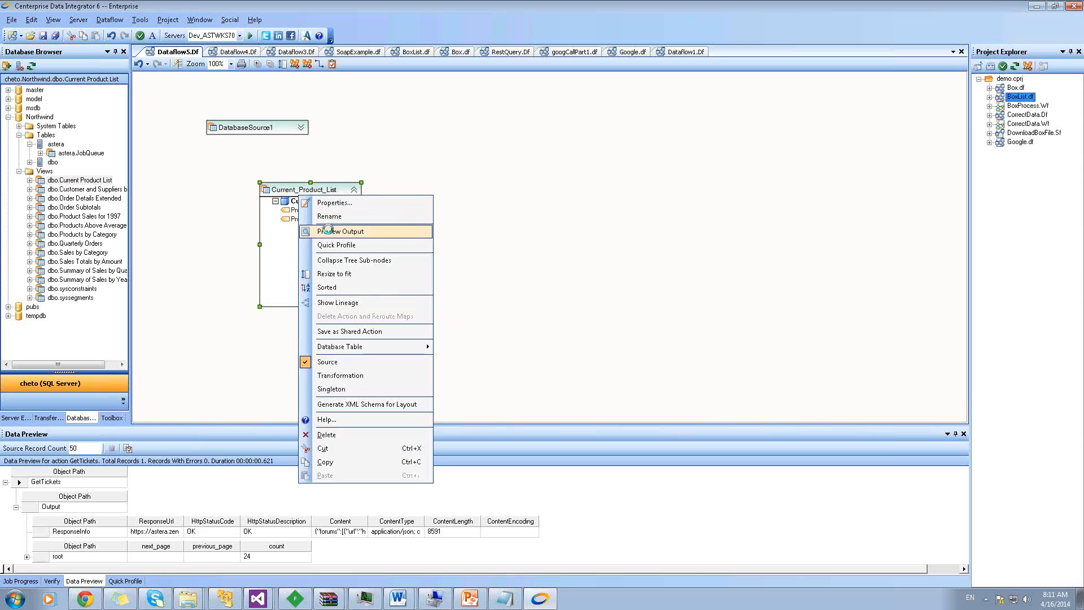
pyautogui.click(322, 230)
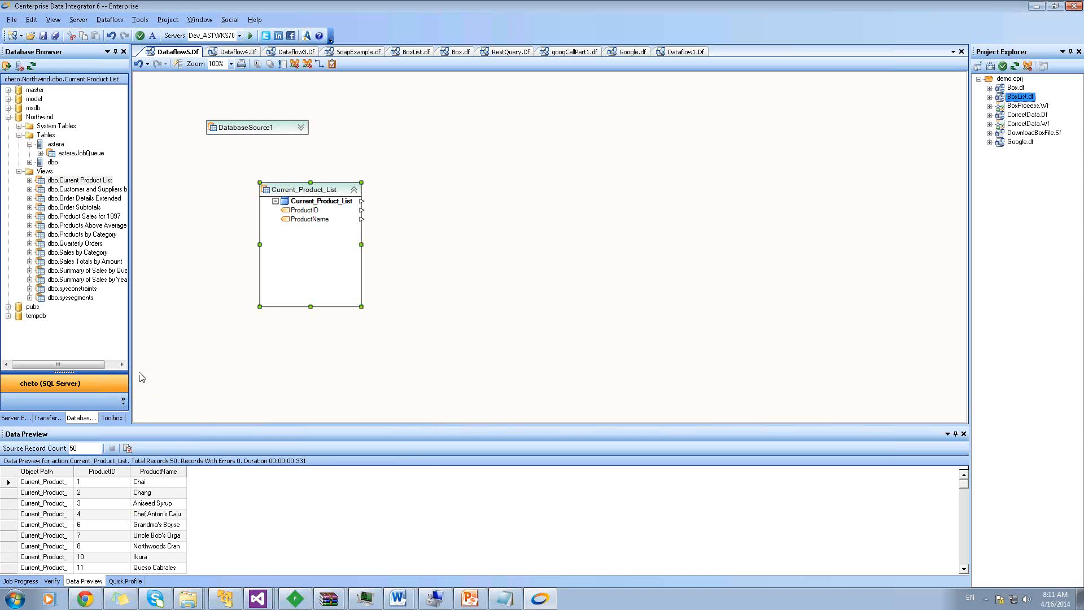
pyautogui.click(112, 418)
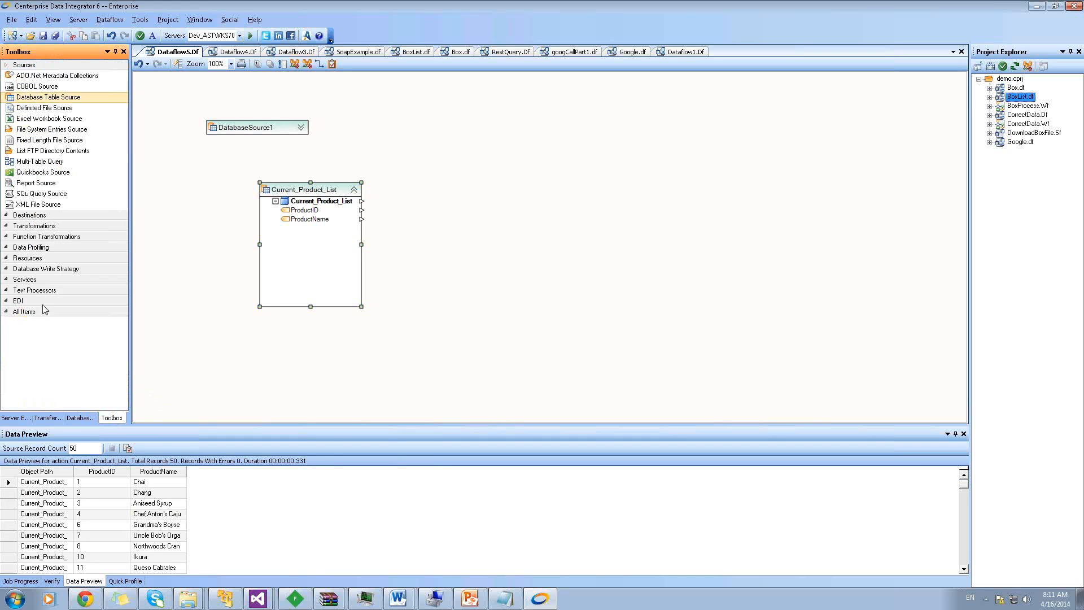
# Browse the Services components, selecting SOAP Lookup, then the Transformations components
pyautogui.click(25, 279)
pyautogui.click(48, 312)
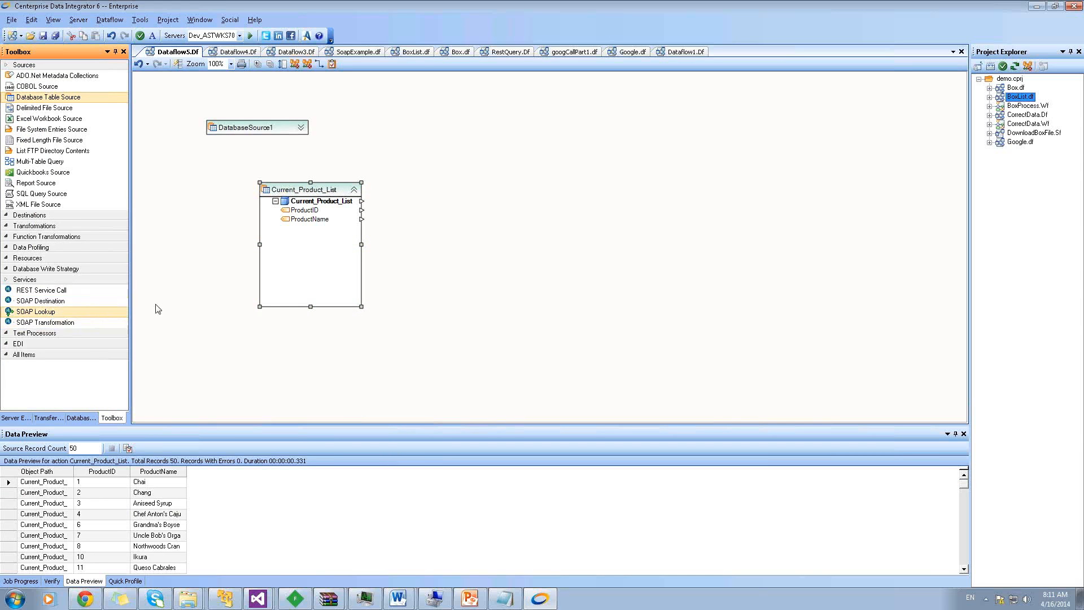
pyautogui.click(98, 226)
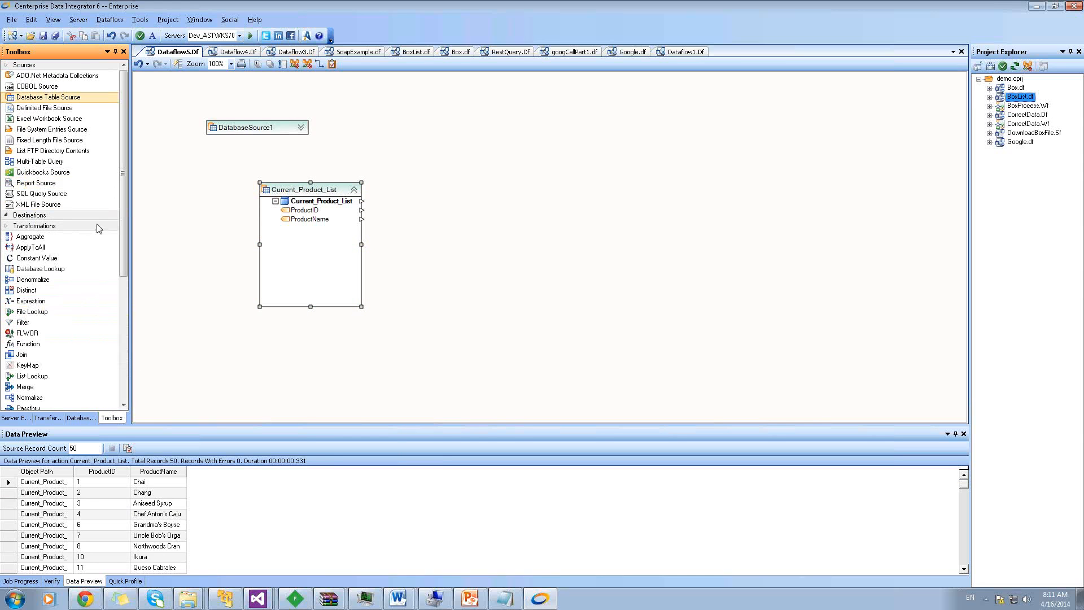
pyautogui.moveTo(123, 206); pyautogui.dragTo(128, 260)
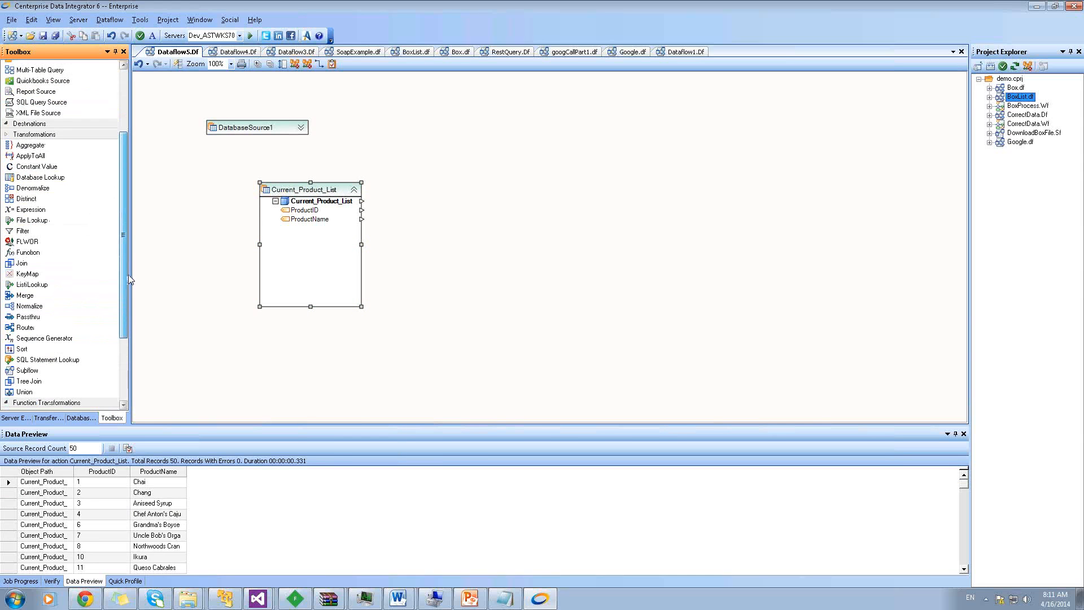
pyautogui.scroll(-1, 129, 279)
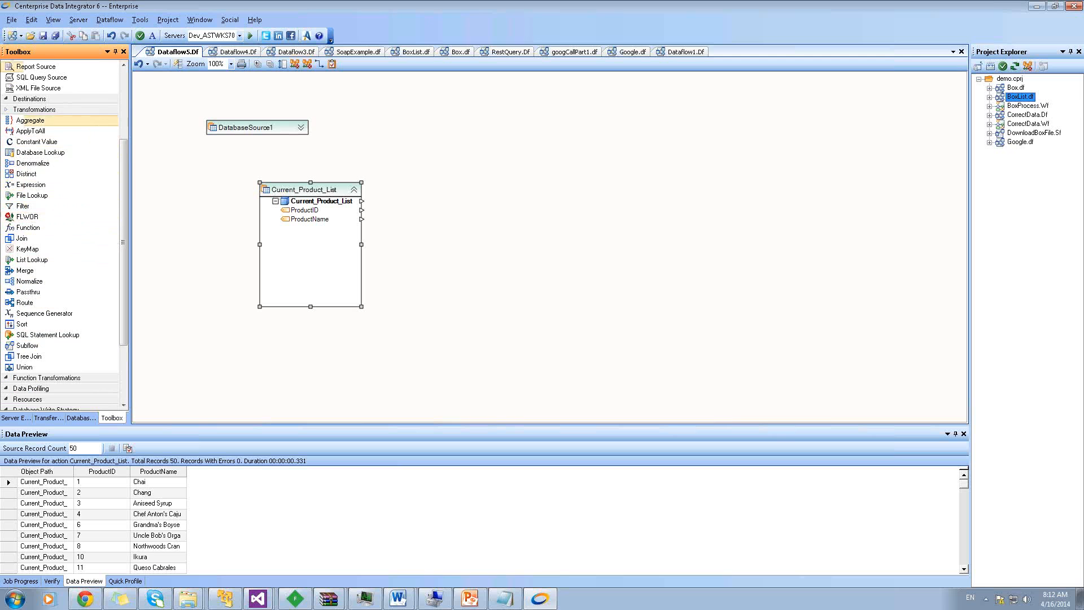
# Create a new workflow document, Workflow1.Wf
pyautogui.click(16, 22)
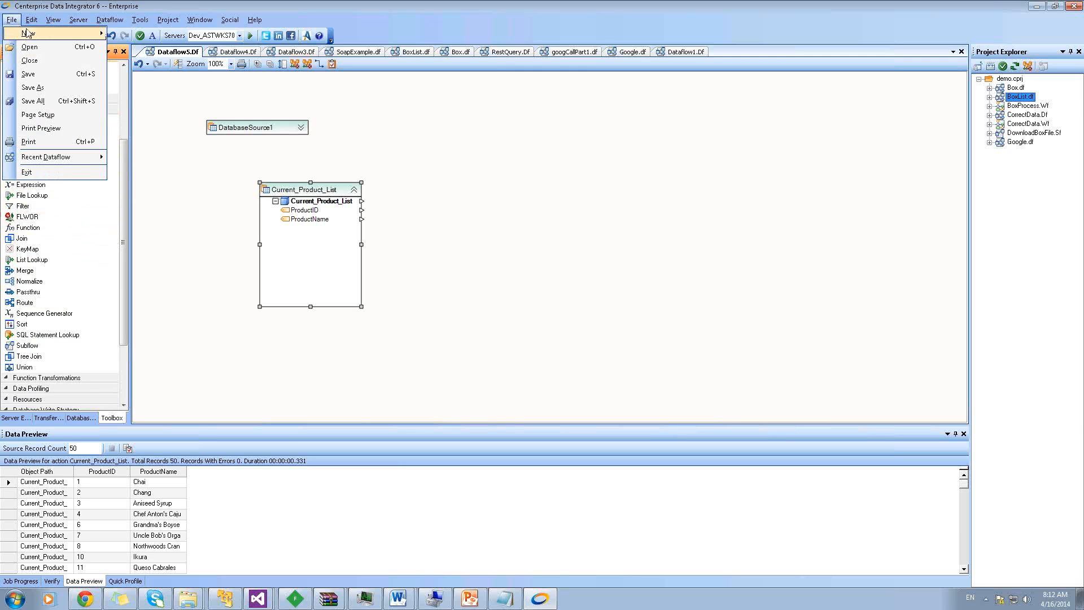
pyautogui.moveTo(27, 34)
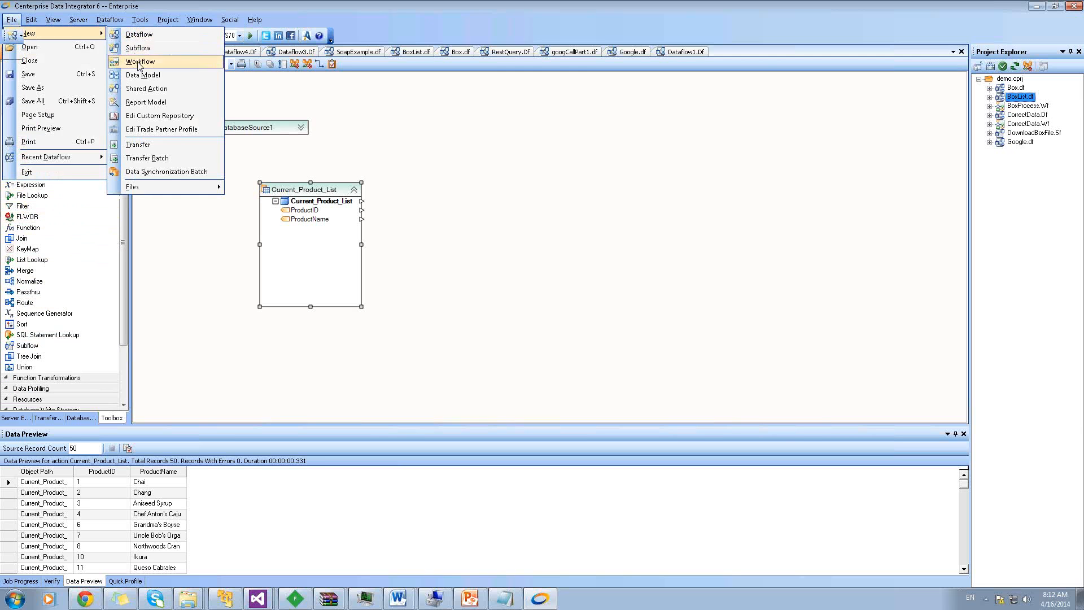
pyautogui.click(139, 63)
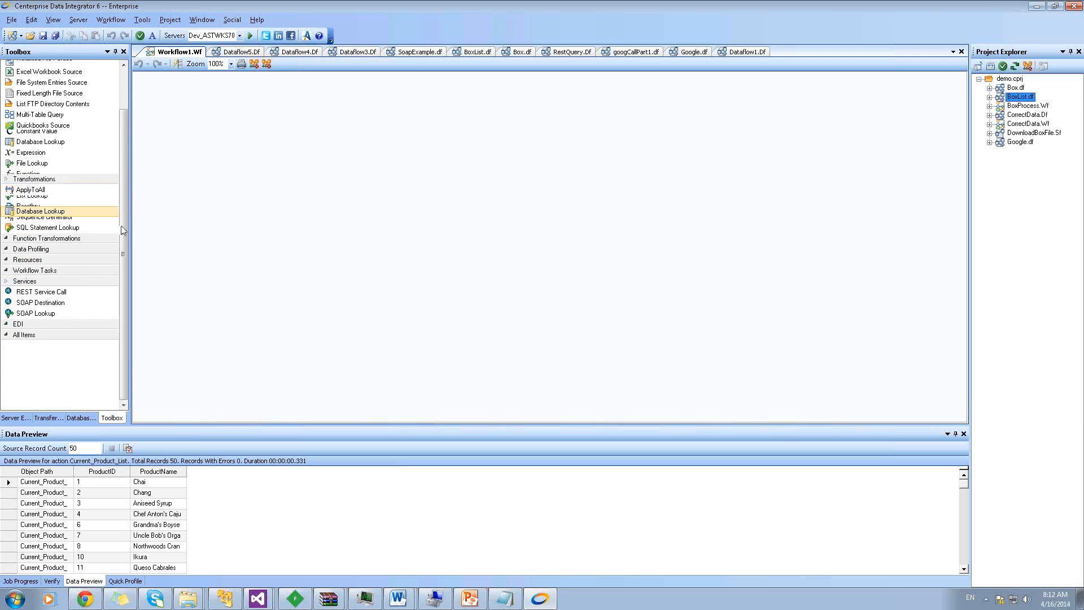
# Collapse the Sources, Destinations, Transformations and Services Toolbox groups to their headers
pyautogui.click(79, 149)
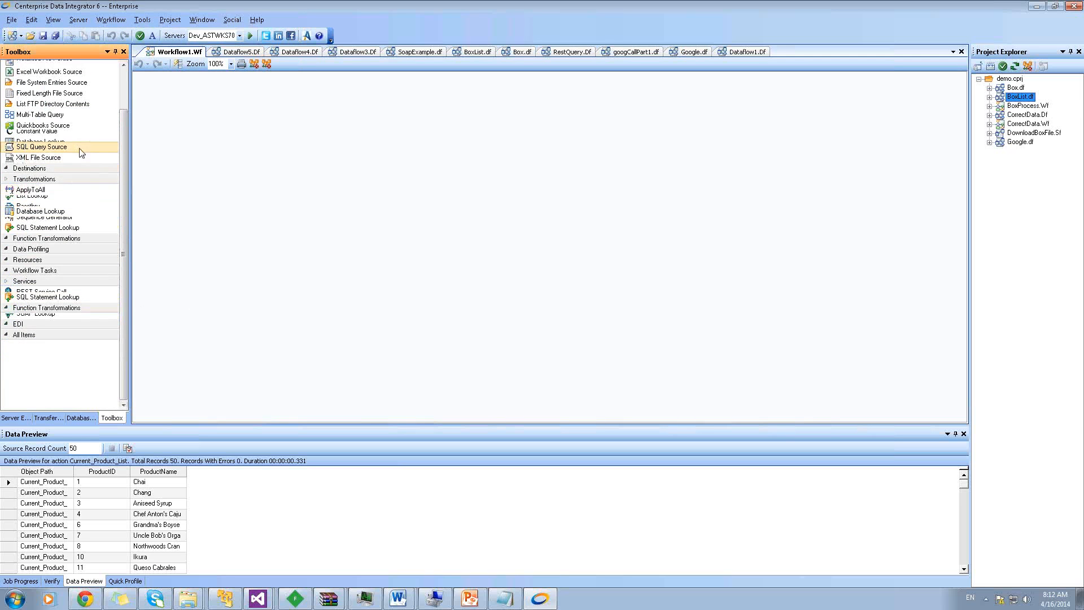
pyautogui.click(125, 95)
pyautogui.click(69, 66)
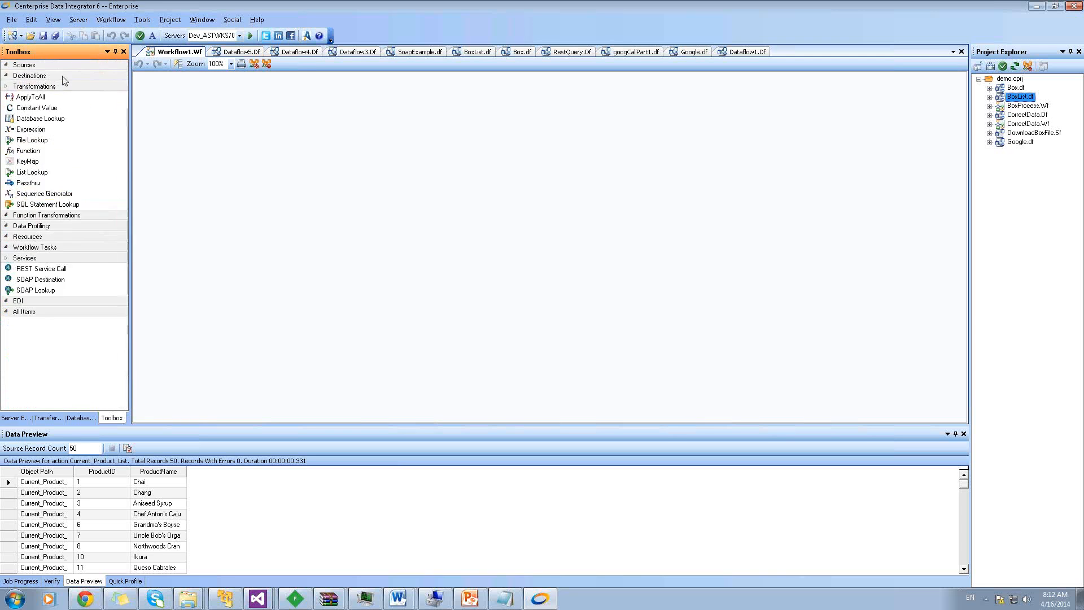
pyautogui.click(57, 78)
pyautogui.click(56, 76)
pyautogui.click(49, 87)
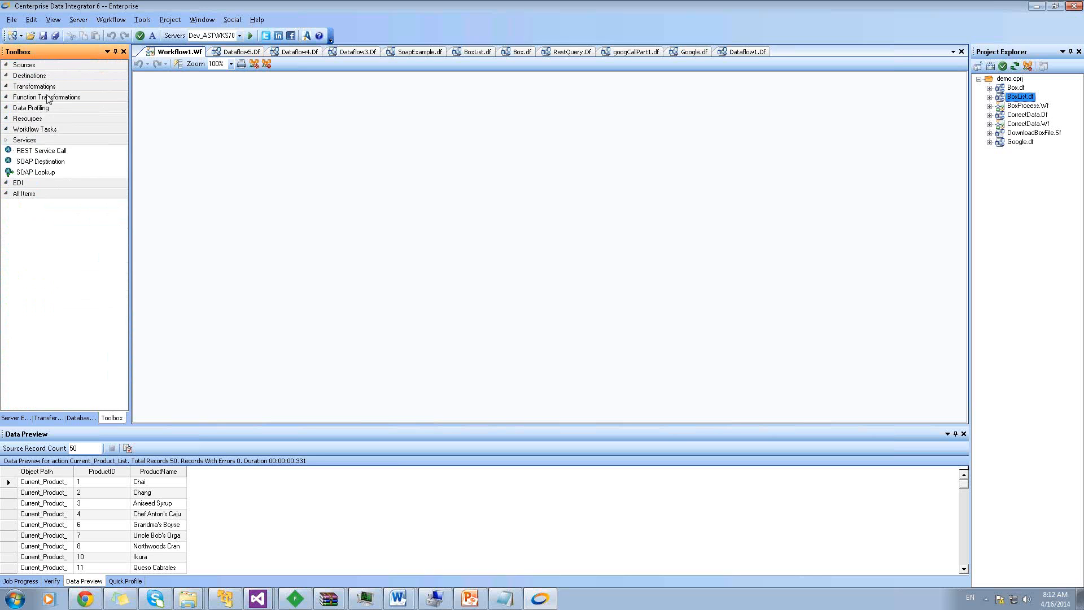
pyautogui.click(46, 140)
# Add RestWebService1, RunDataflow1 and RestWebService2 tasks side by side on the workflow
pyautogui.click(46, 141)
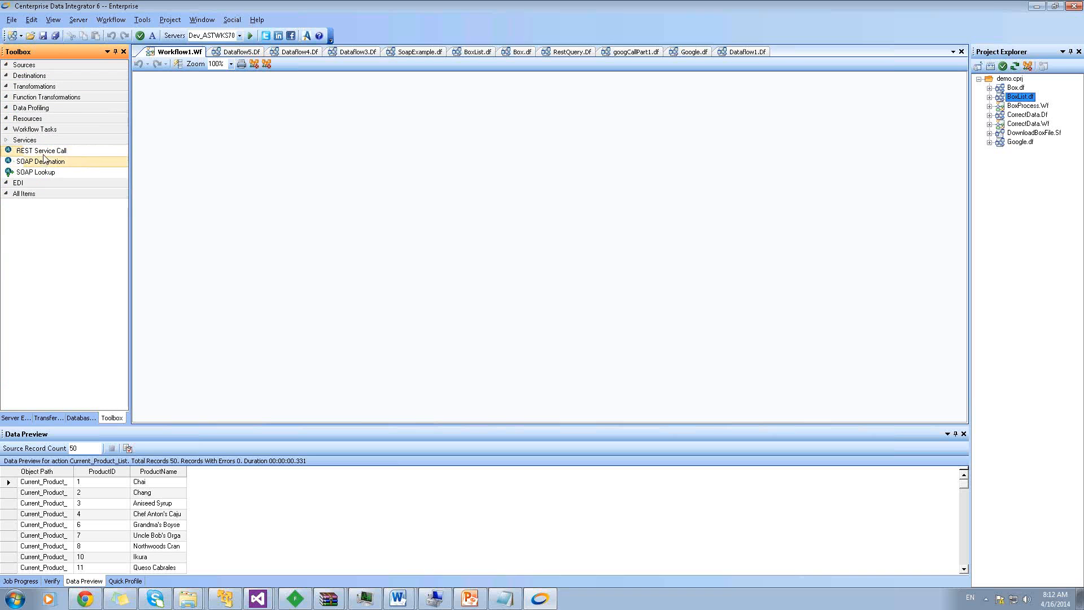
pyautogui.moveTo(40, 150); pyautogui.dragTo(226, 151)
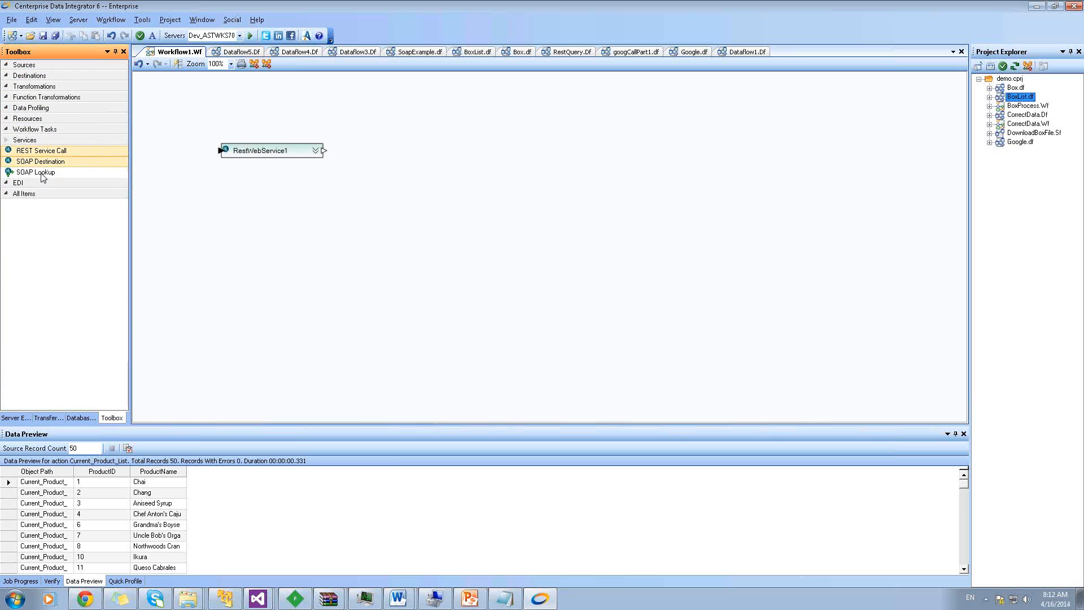
pyautogui.click(29, 129)
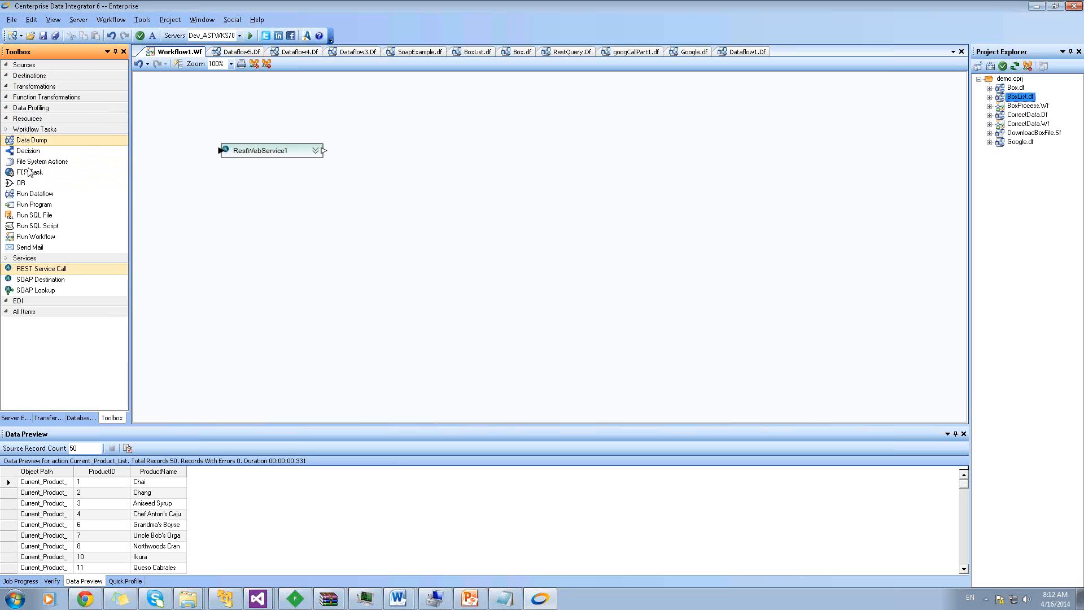
pyautogui.moveTo(28, 198); pyautogui.dragTo(371, 154)
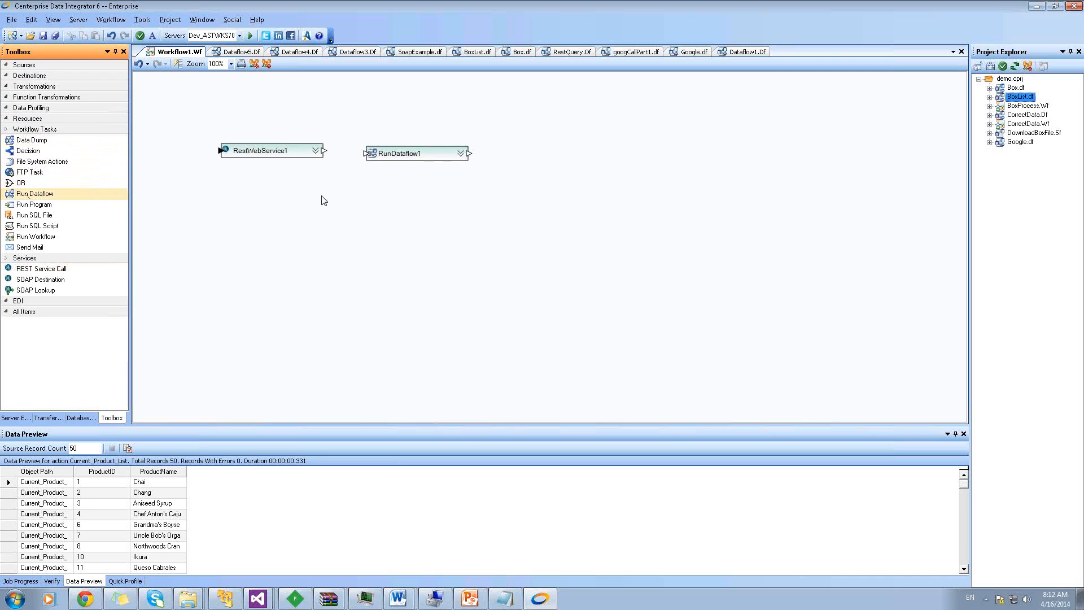
pyautogui.moveTo(41, 269); pyautogui.dragTo(512, 158)
# Rename RestWebService1, RunDataflow1 and RestWebService2 to DownloadFile, ProcessFile and UploadFile
pyautogui.click(292, 161)
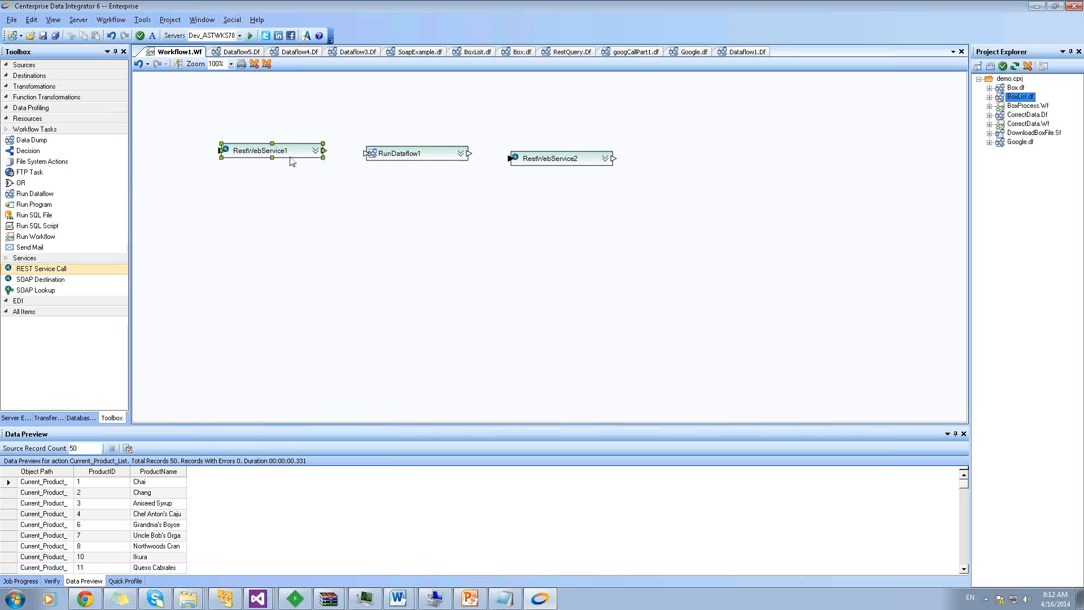
pyautogui.click(292, 161)
pyautogui.write('Do')
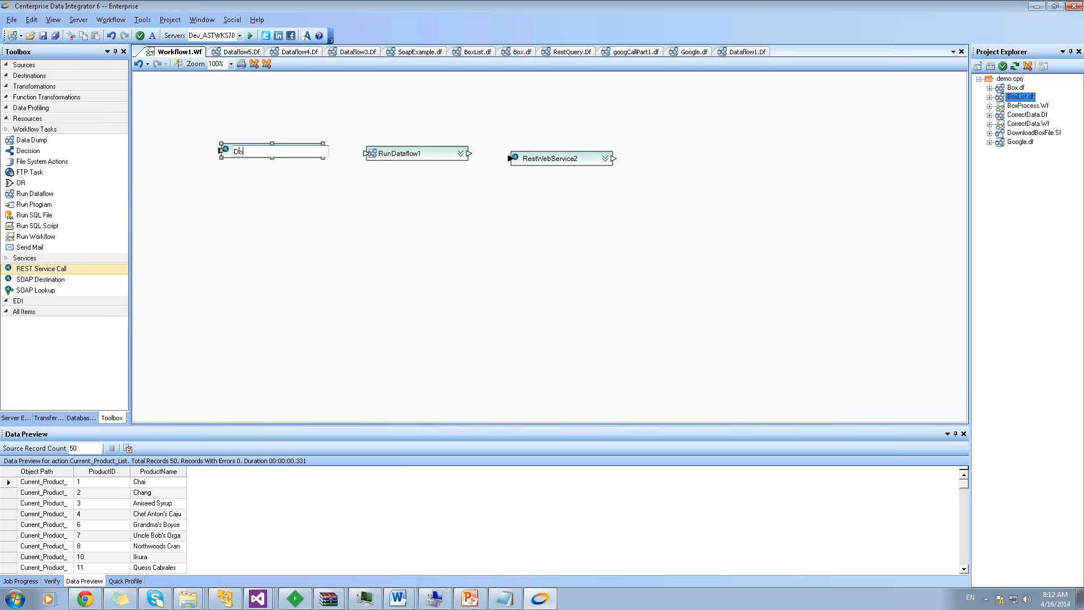
pyautogui.write('wnloadFile')
pyautogui.click(339, 170)
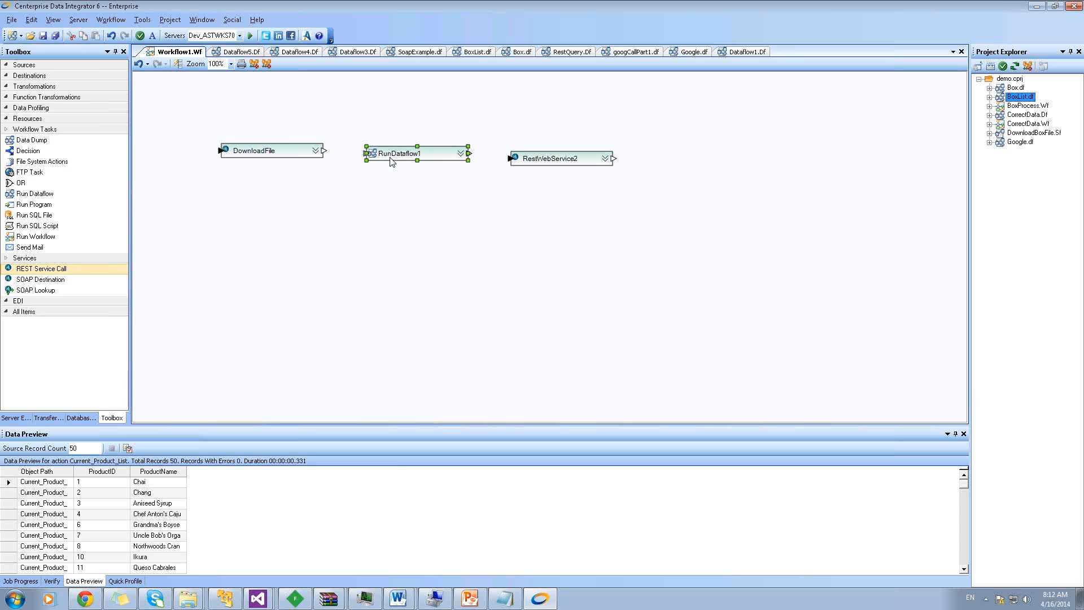
pyautogui.click(391, 158)
pyautogui.write('ProcessFile')
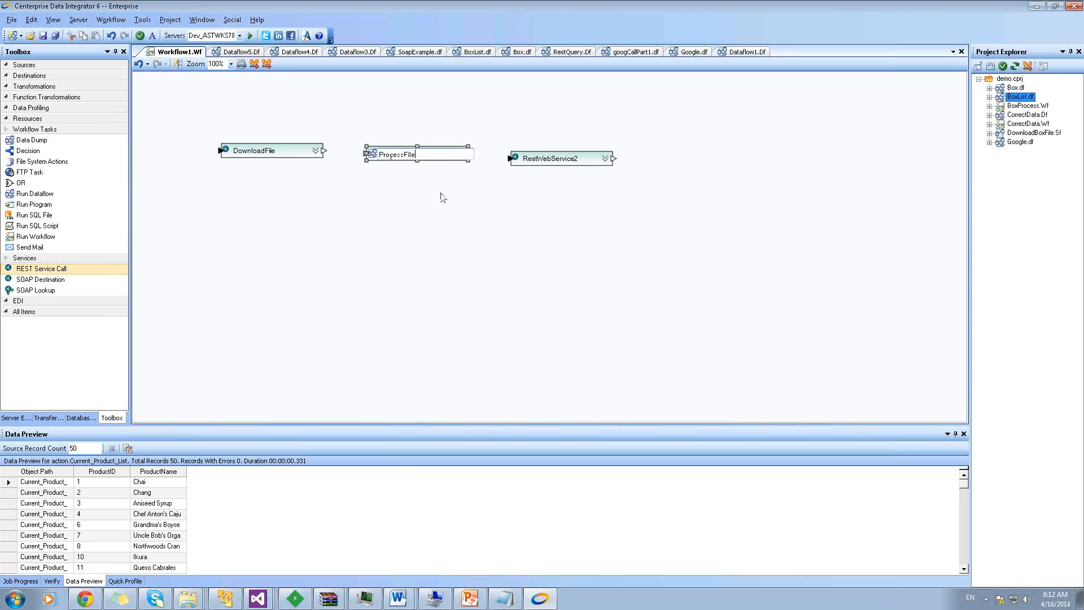
pyautogui.click(443, 197)
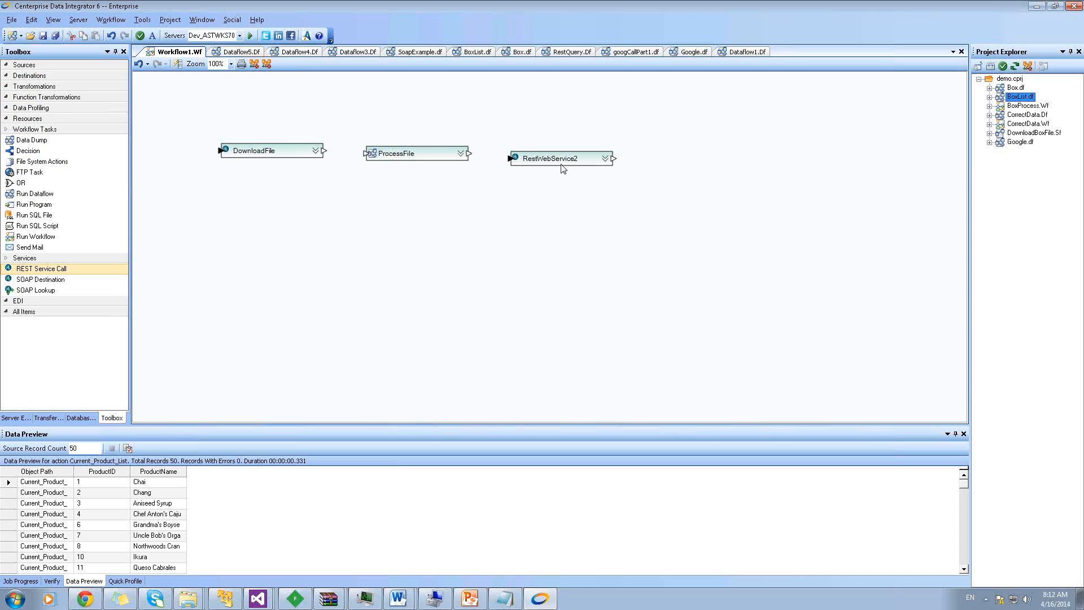
pyautogui.click(561, 165)
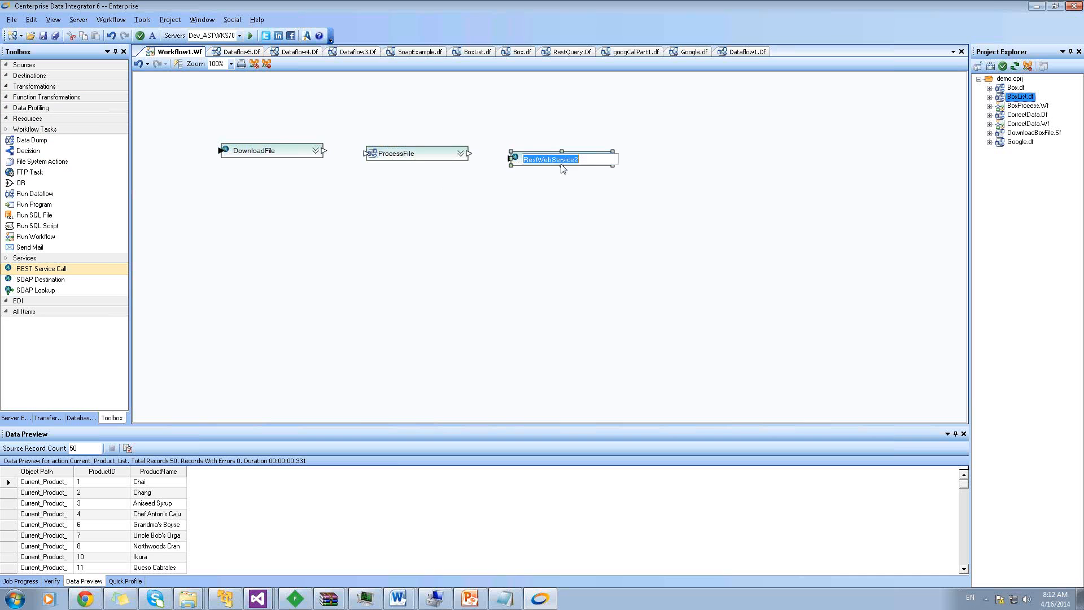
pyautogui.write('UploadFile')
pyautogui.press('Return')
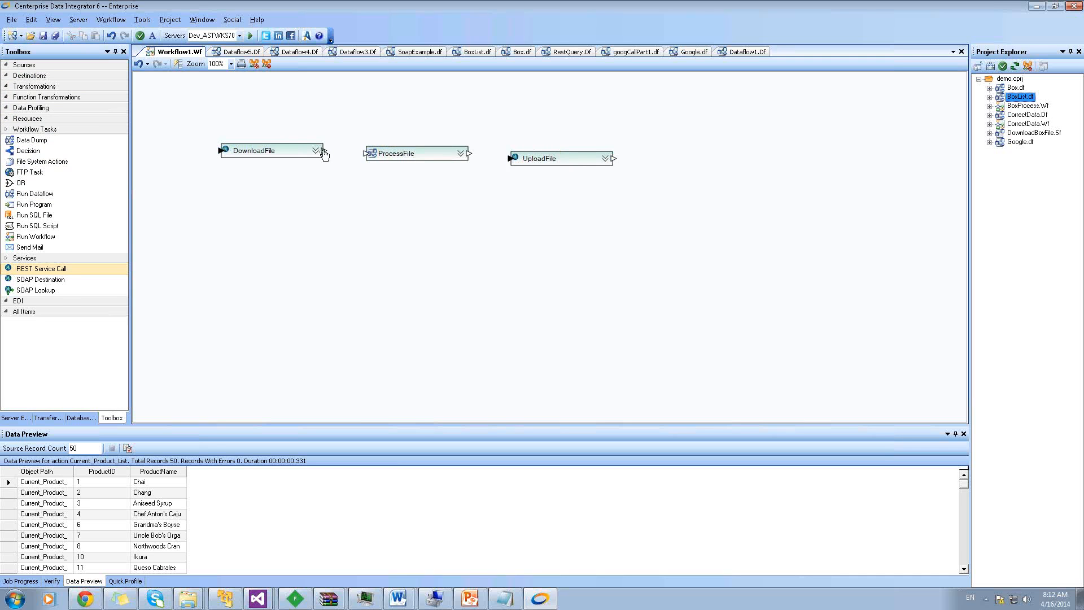
# Link DownloadFile to ProcessFile and ProcessFile to UploadFile, then select DownloadFile
pyautogui.moveTo(324, 153); pyautogui.dragTo(366, 153)
pyautogui.moveTo(469, 154); pyautogui.dragTo(511, 158)
pyautogui.click(275, 155)
# Browse the Transformations and Data Profiling Toolbox groups, then return to Dataflow5.Df
pyautogui.click(35, 87)
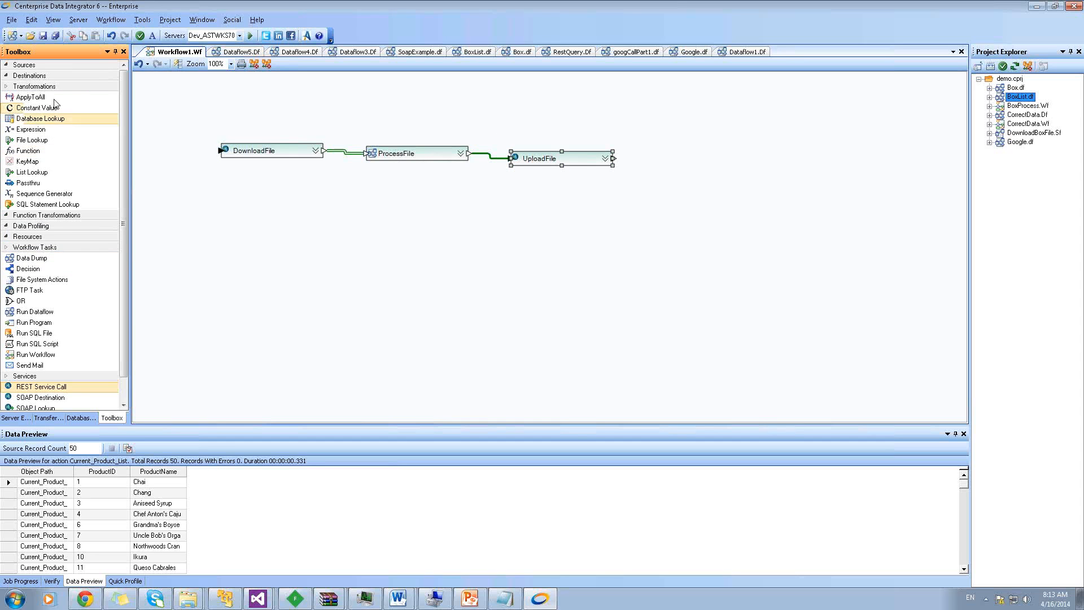
pyautogui.click(40, 88)
pyautogui.click(41, 89)
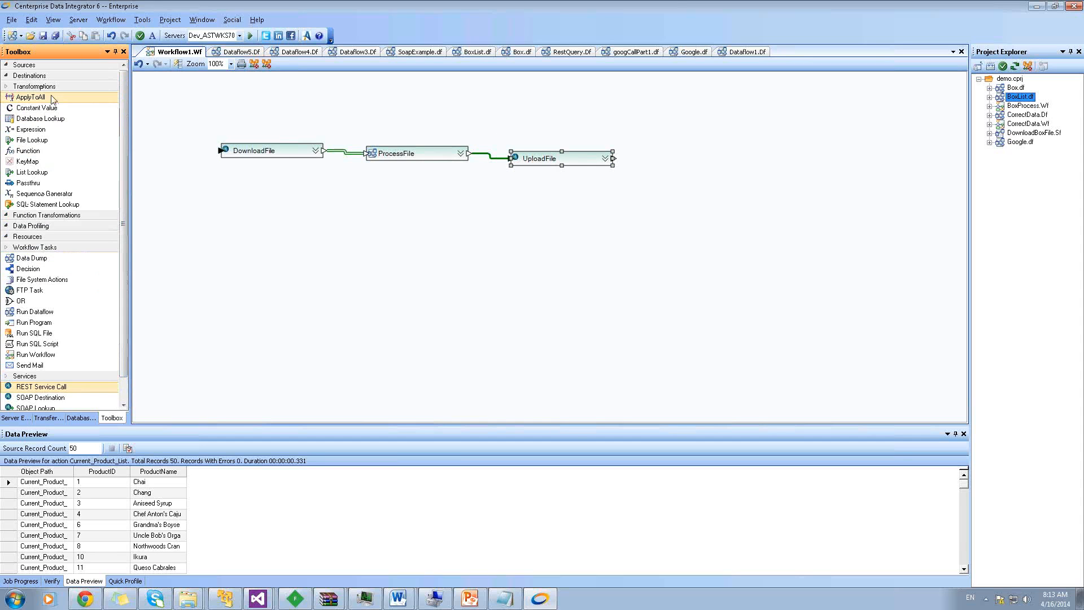
pyautogui.click(67, 89)
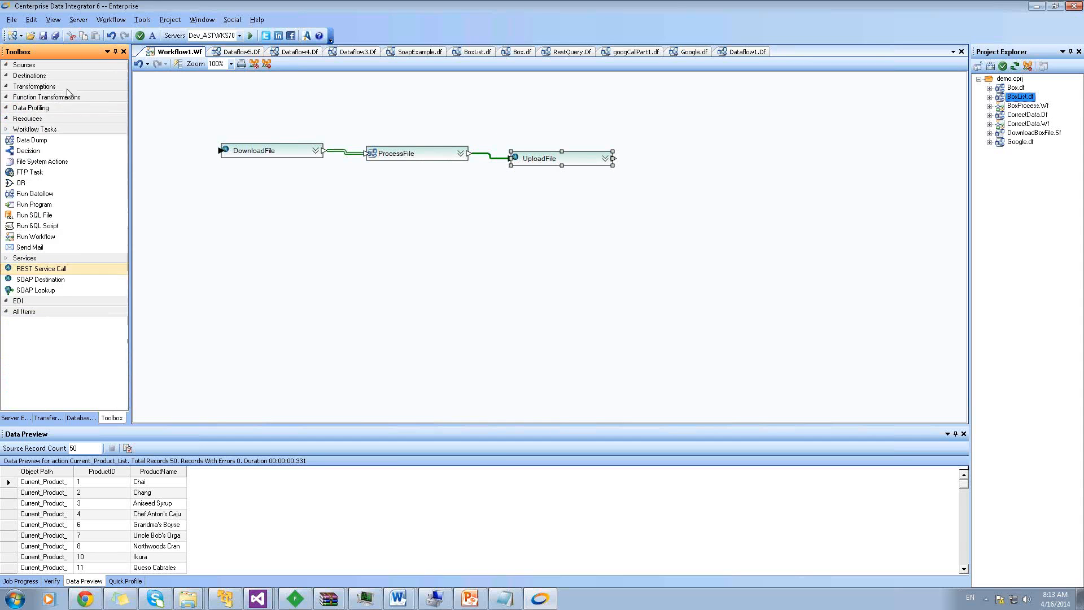
pyautogui.click(40, 129)
pyautogui.click(38, 138)
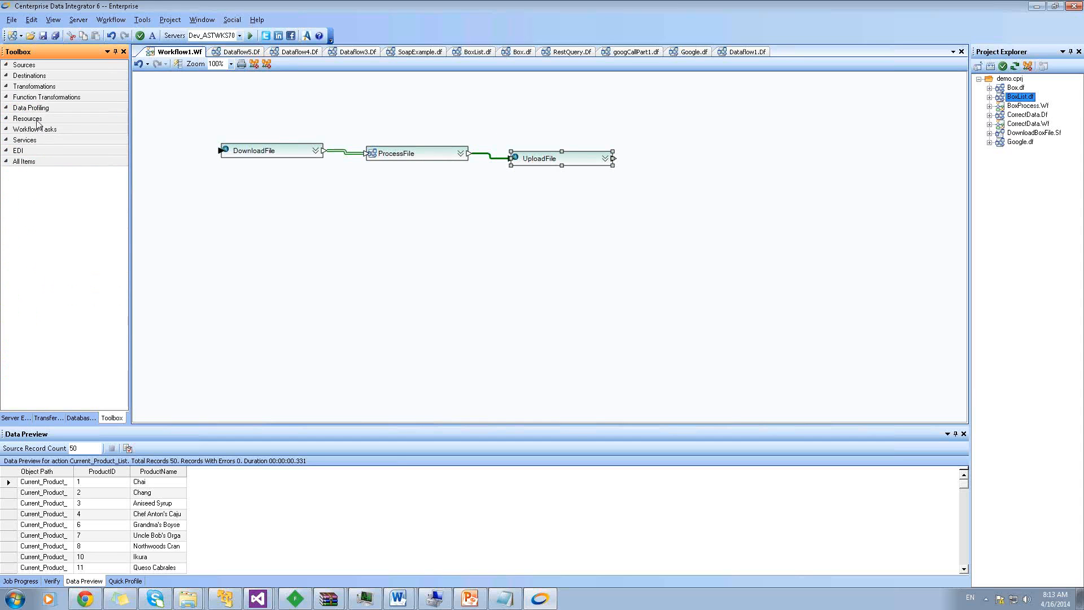
pyautogui.click(39, 108)
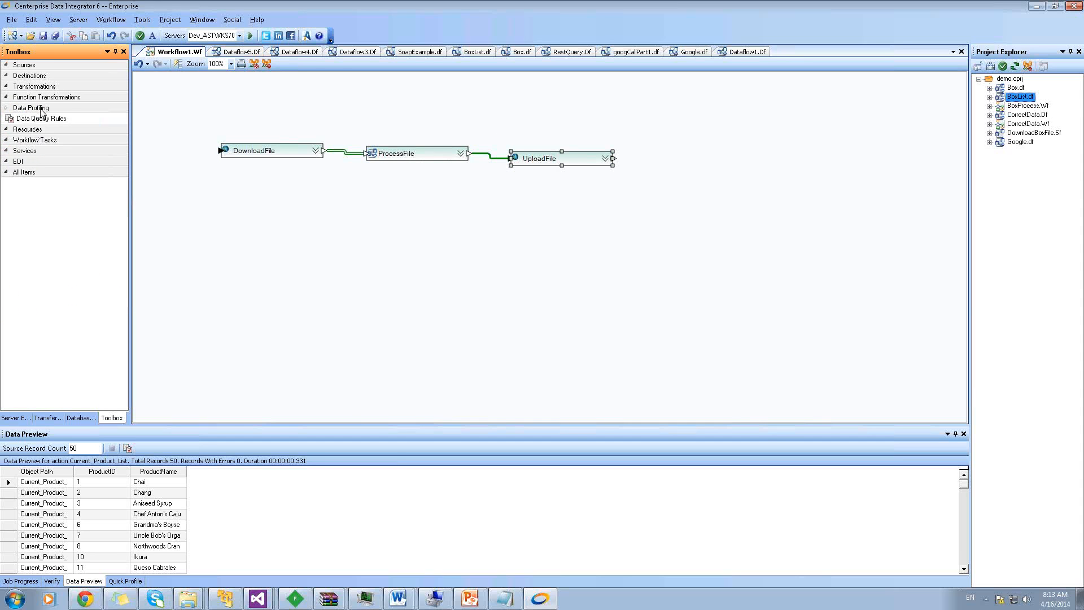
pyautogui.click(237, 52)
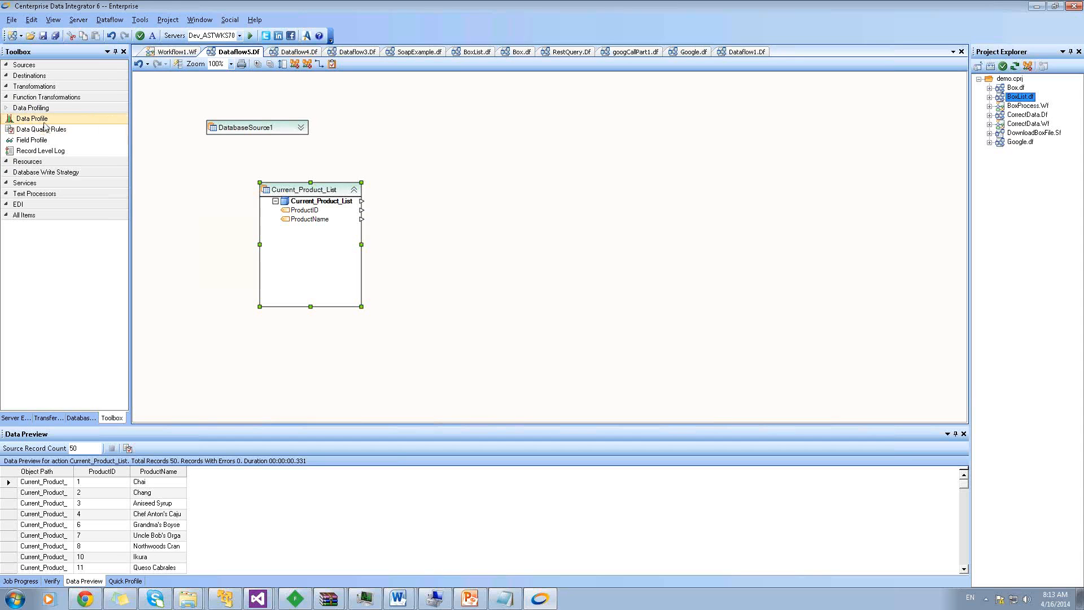
# Select Record Level Log and expand Services to show REST and SOAP components, then return to the app
pyautogui.click(46, 151)
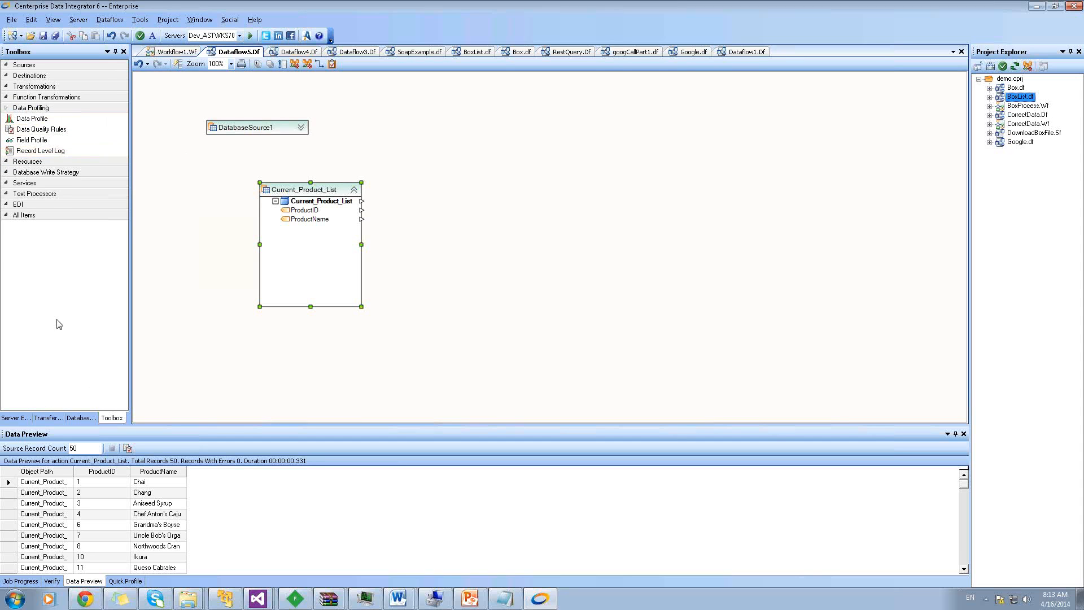
pyautogui.click(33, 183)
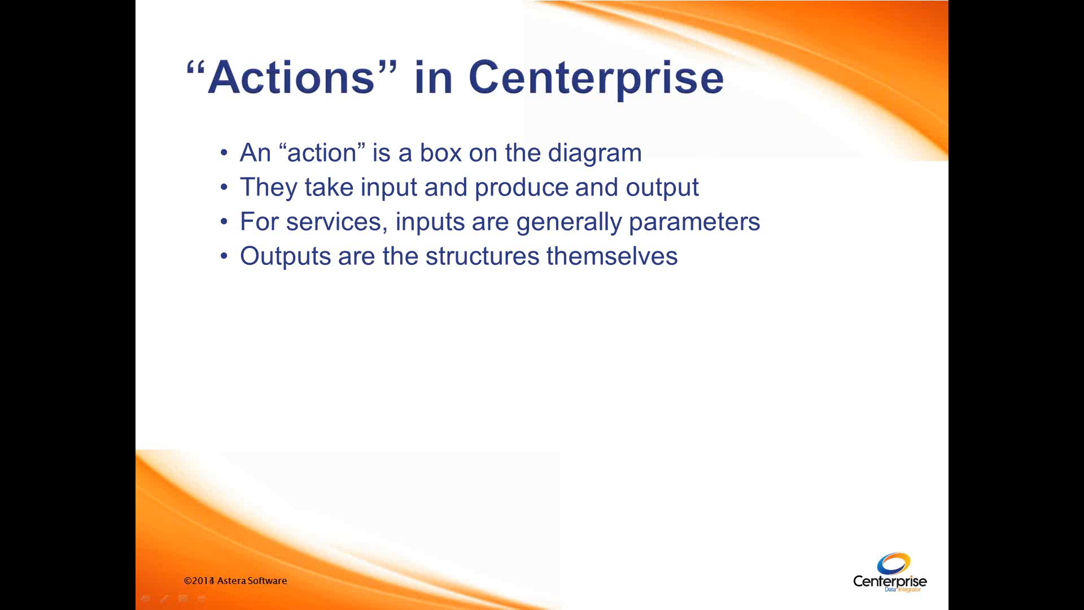
pyautogui.hotkey('alt', 'Tab')
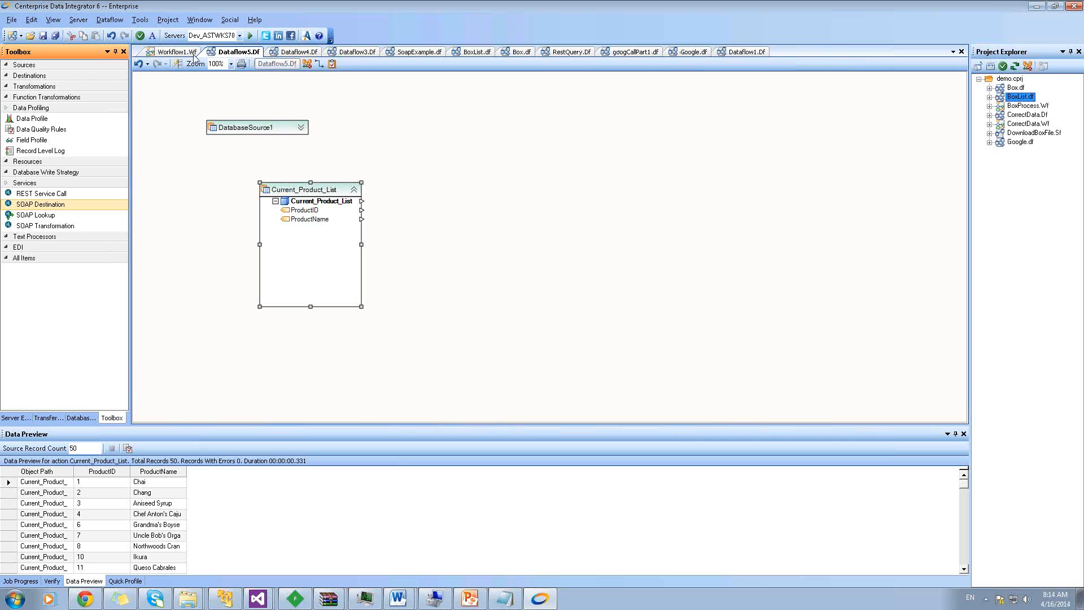
# Open SoapExample.df and view WebServiceTransformation1's properties, closing them unchanged
pyautogui.click(432, 52)
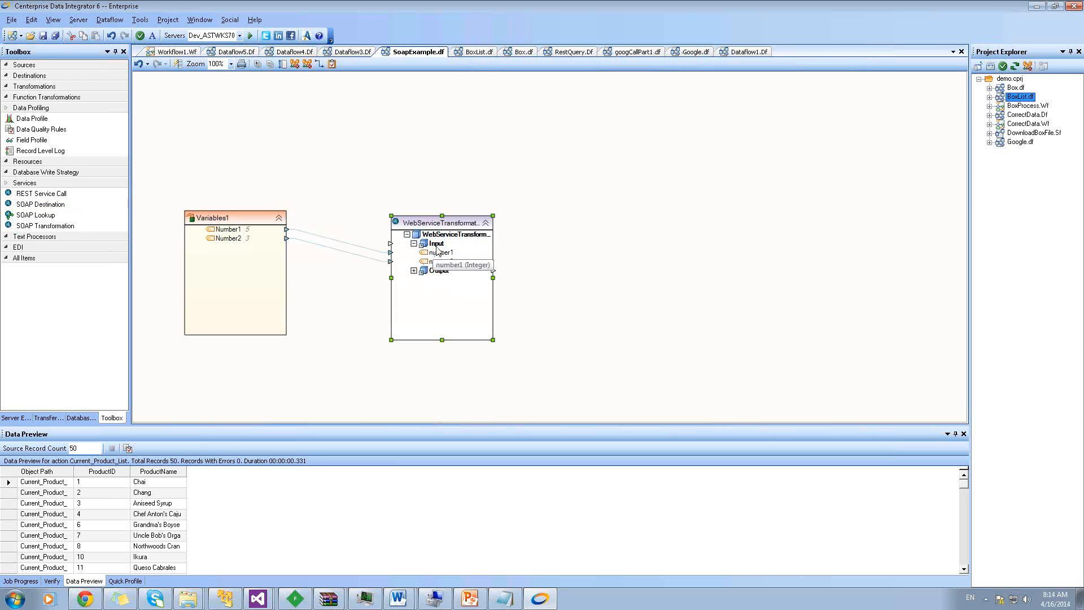
pyautogui.click(442, 228)
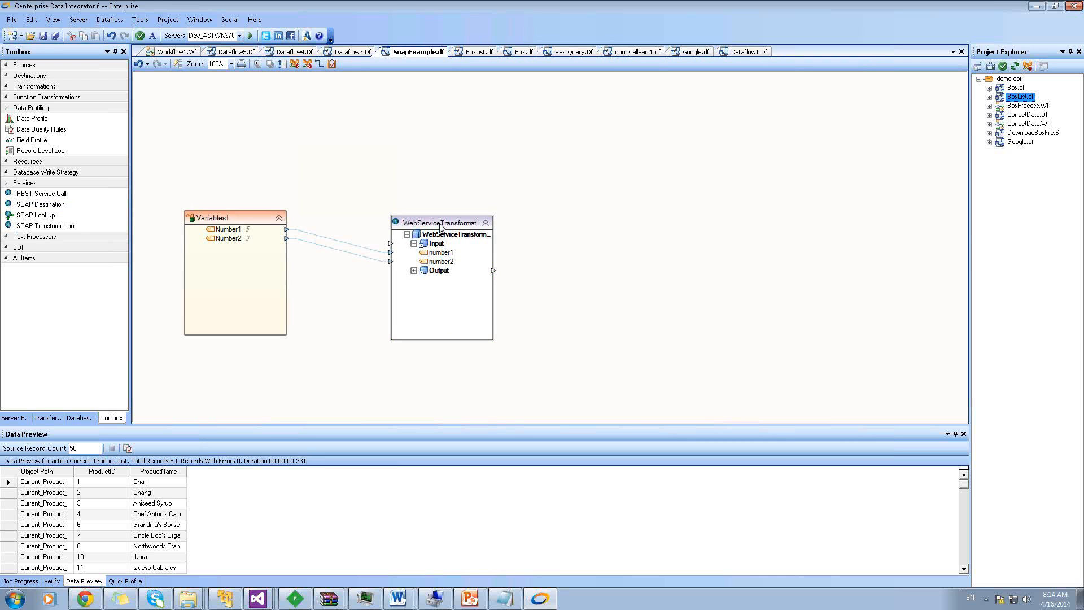
pyautogui.doubleClick(440, 225)
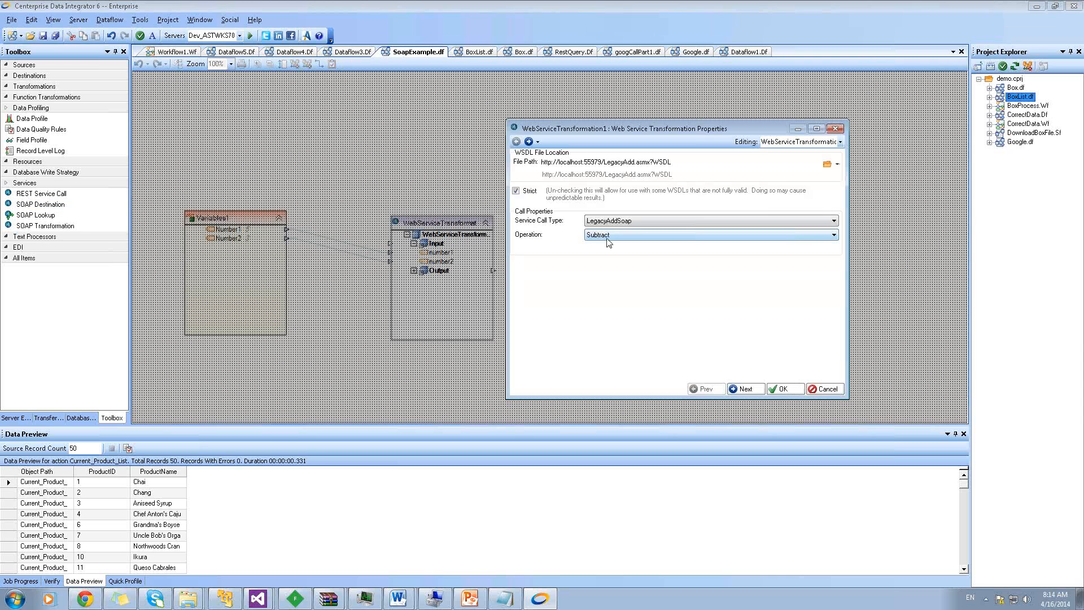
pyautogui.click(828, 389)
# Inspect the number1 and number2 inputs and the Output Value, then advance to the SOAP vs REST slide
pyautogui.click(439, 253)
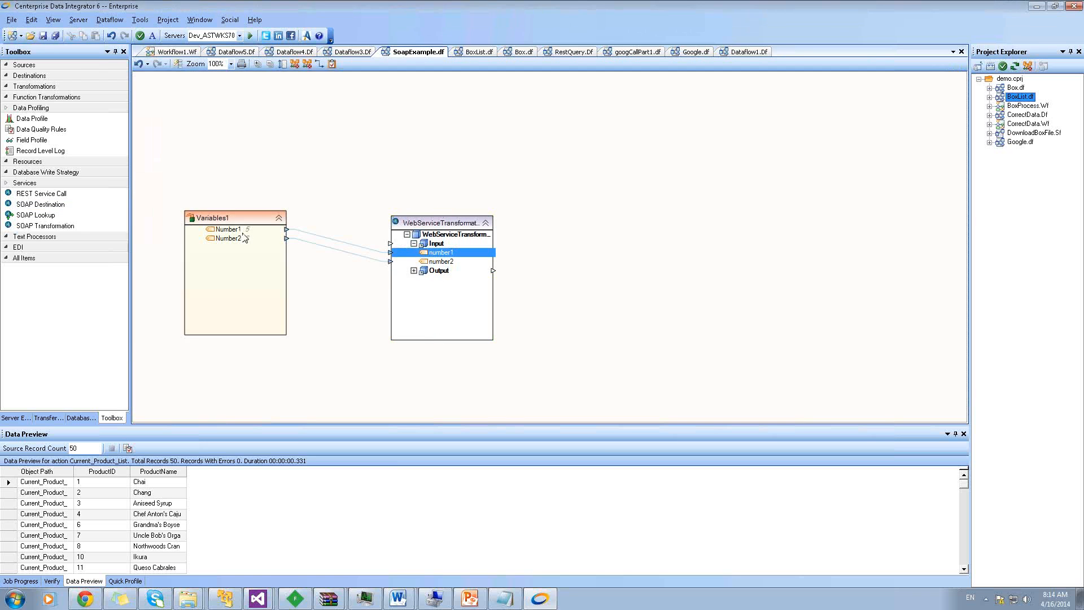
pyautogui.click(430, 262)
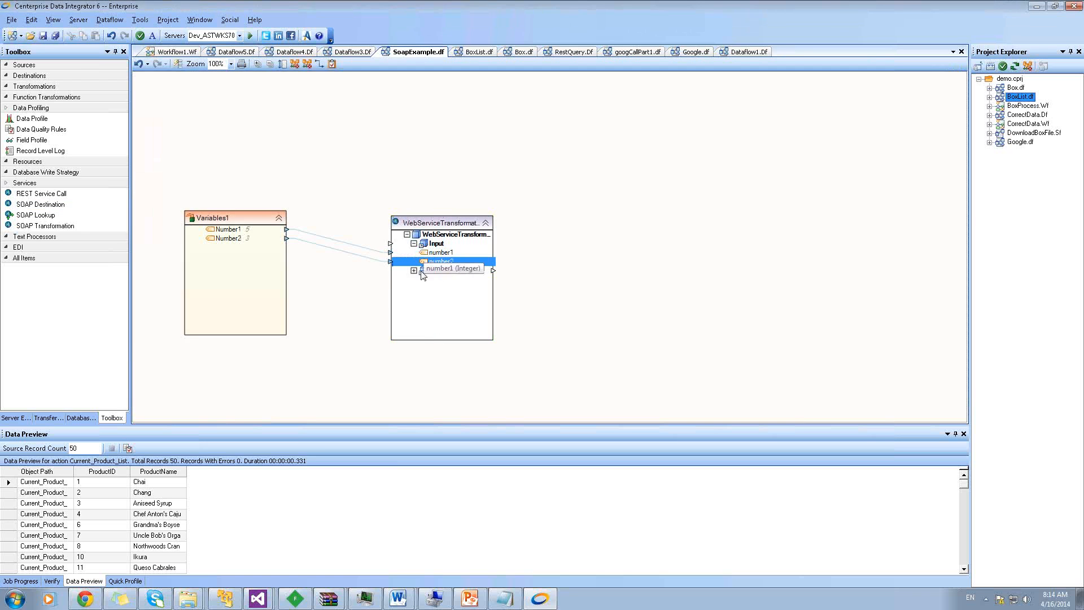
pyautogui.doubleClick(430, 270)
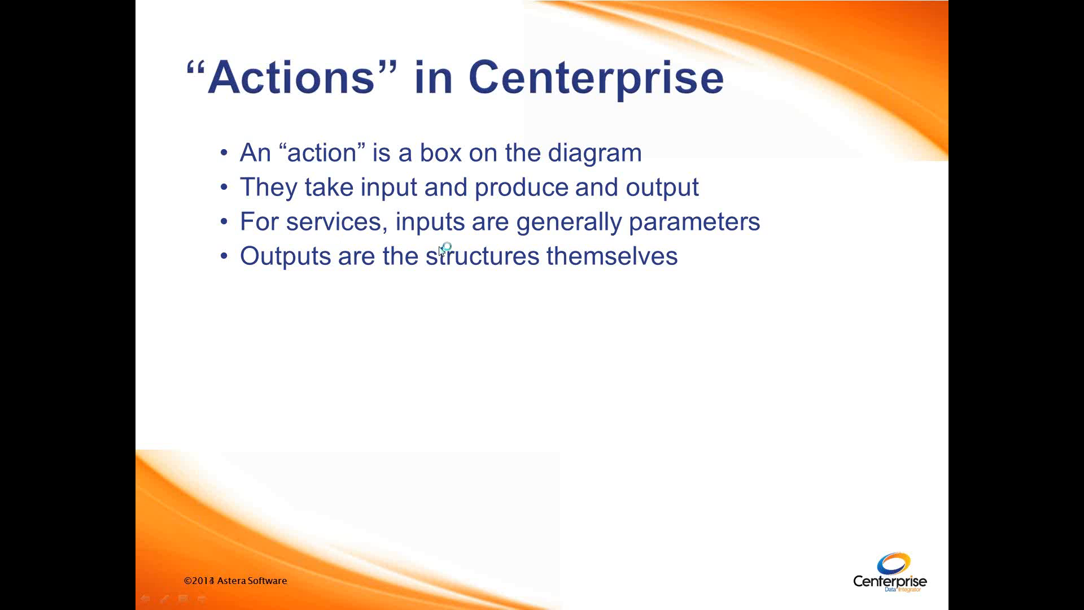
pyautogui.click(440, 252)
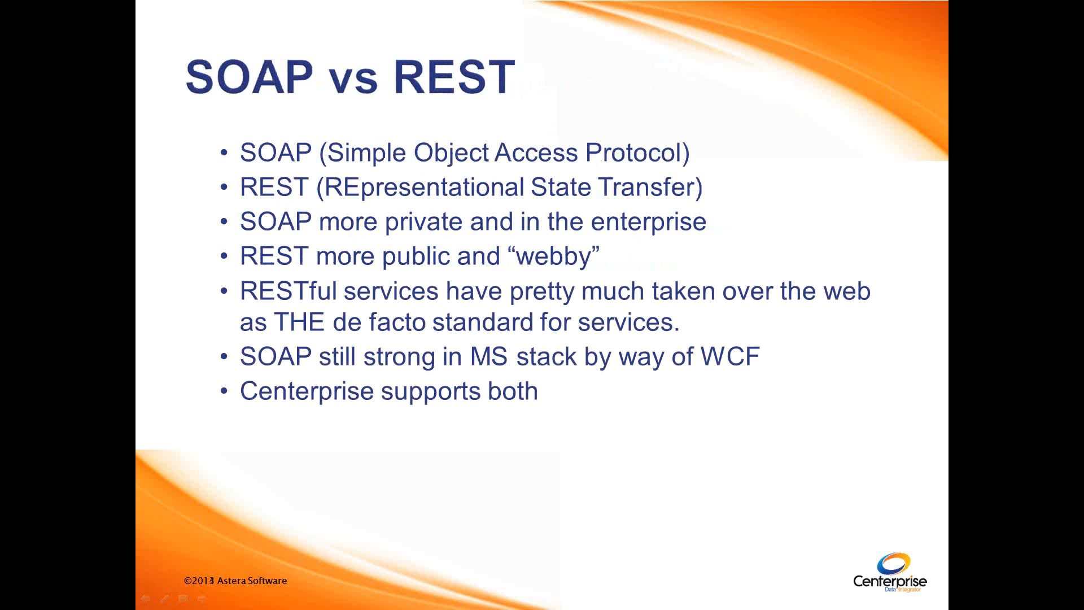
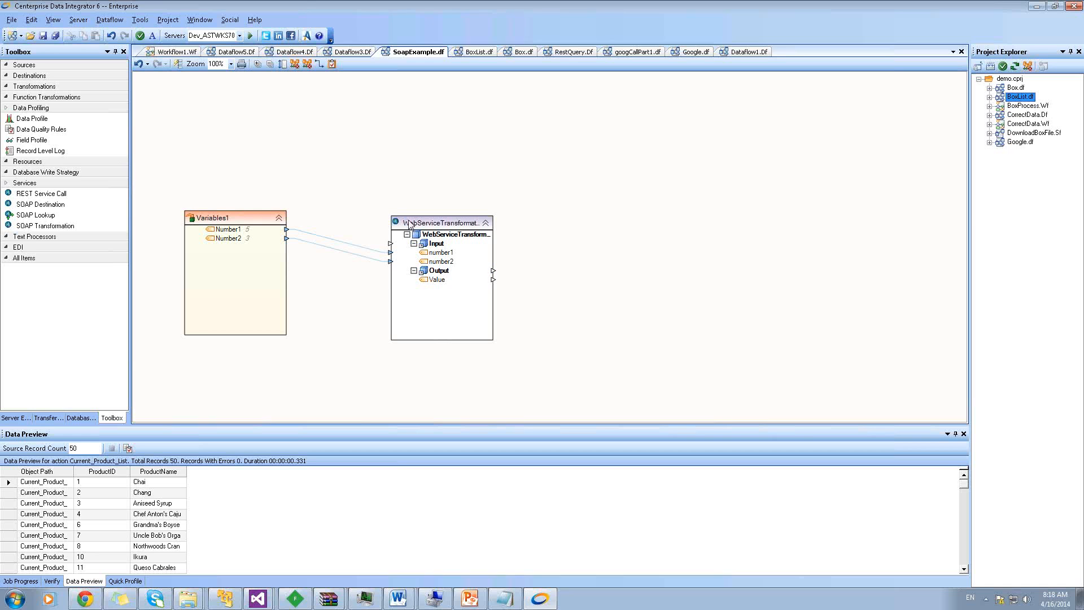
# Copy the LegacyAdd Service Description link address from Chrome and return to Centerprise
pyautogui.click(420, 226)
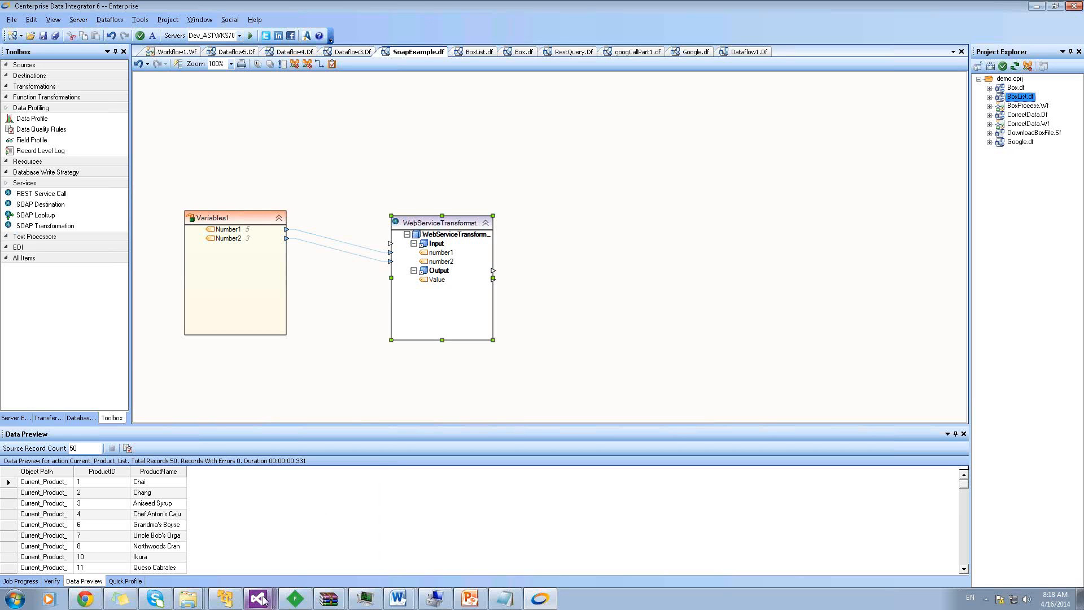
pyautogui.click(84, 603)
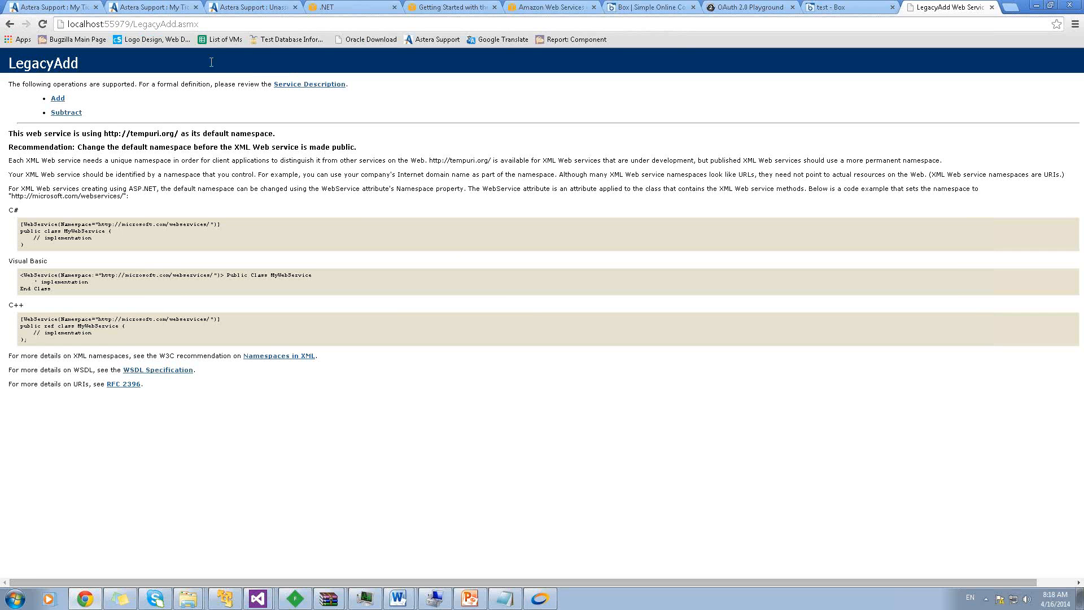
pyautogui.rightClick(307, 91)
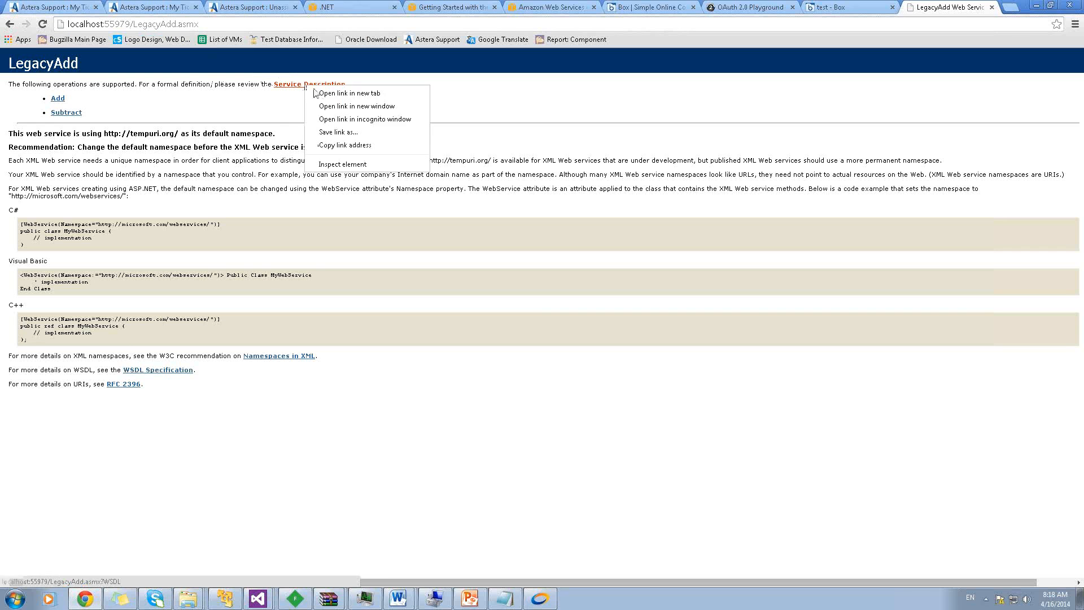
pyautogui.click(337, 145)
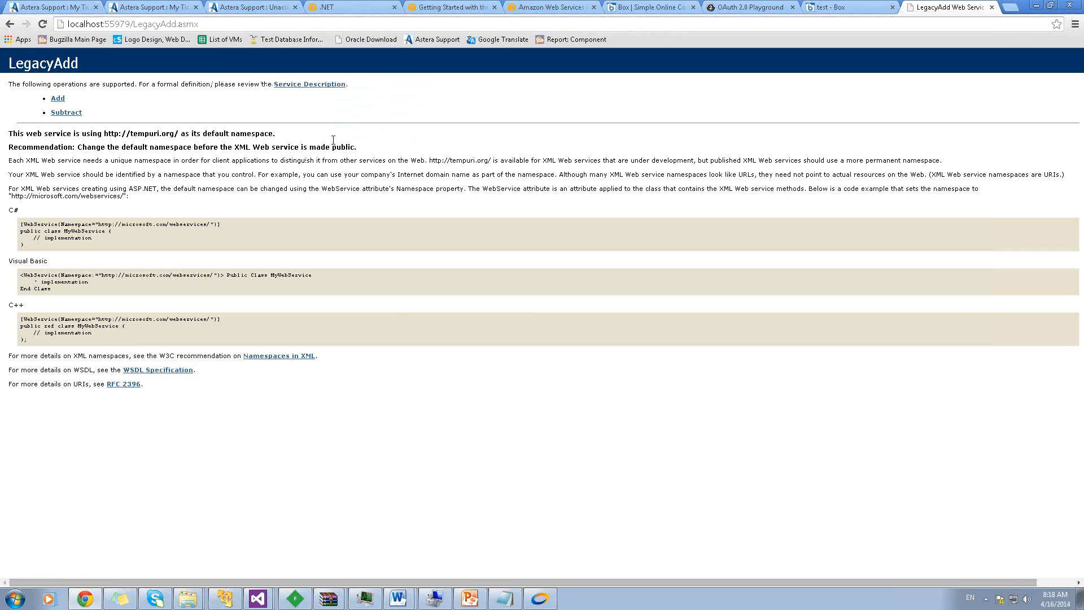
pyautogui.click(530, 603)
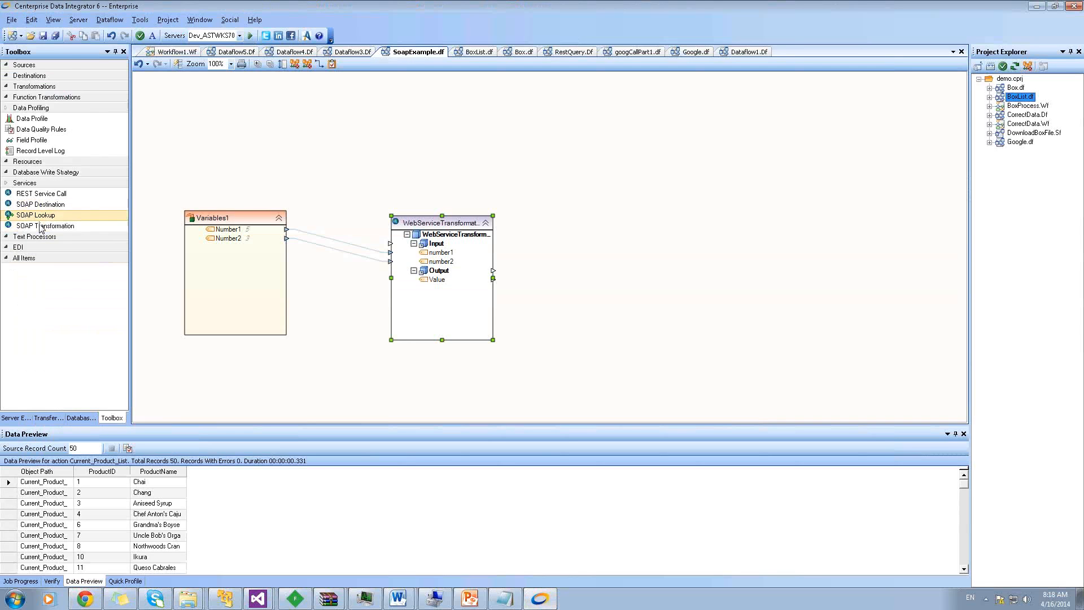
# Add a SOAP transformation beside the existing one and paste the LegacyAdd WSDL address as its path
pyautogui.moveTo(41, 228); pyautogui.dragTo(598, 208)
pyautogui.click(689, 211)
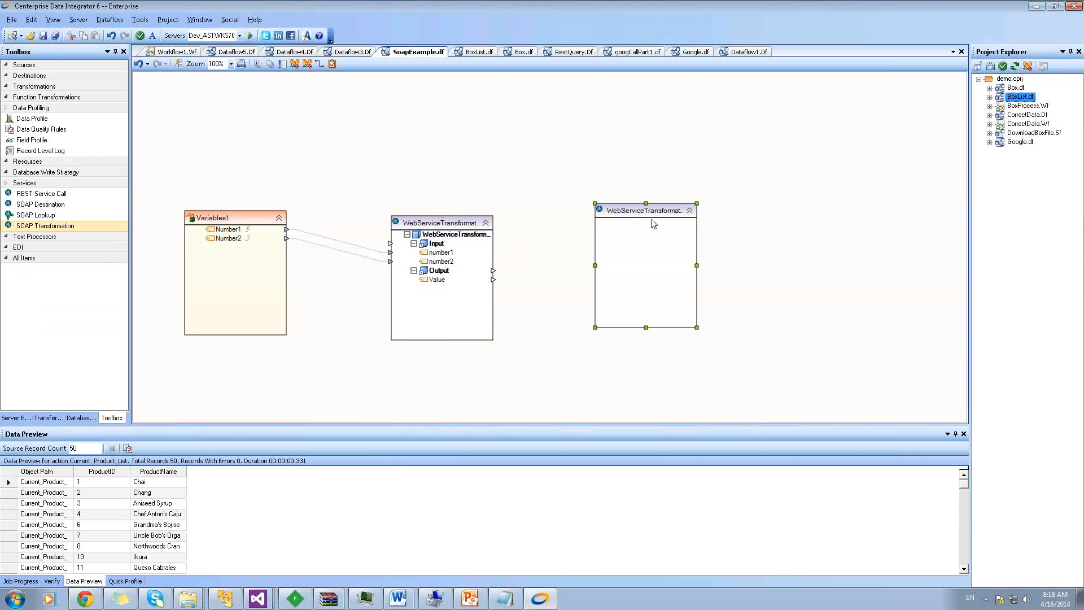
pyautogui.rightClick(648, 217)
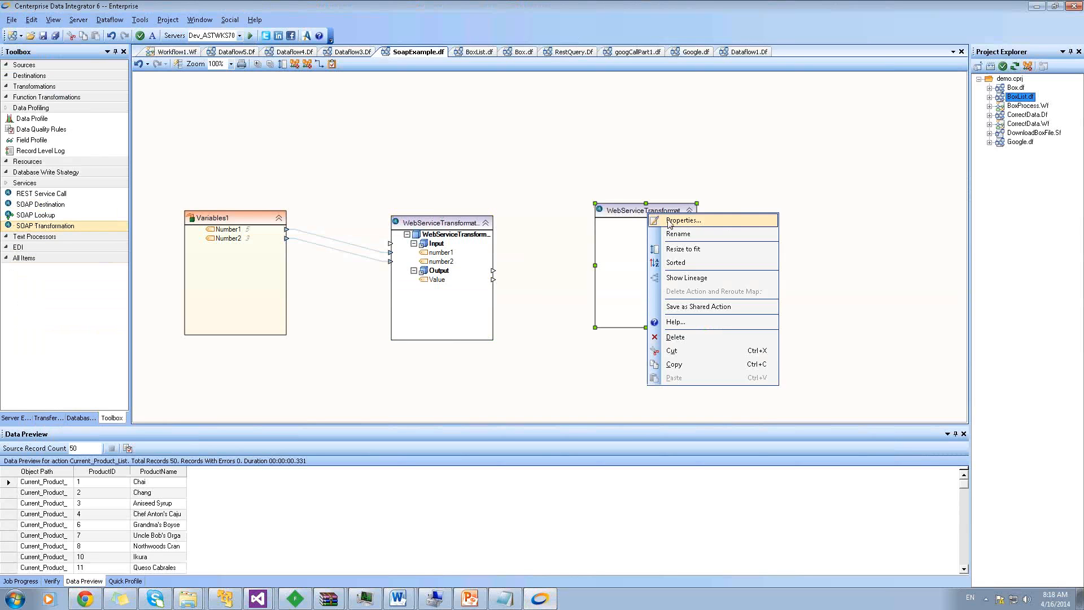
pyautogui.click(681, 222)
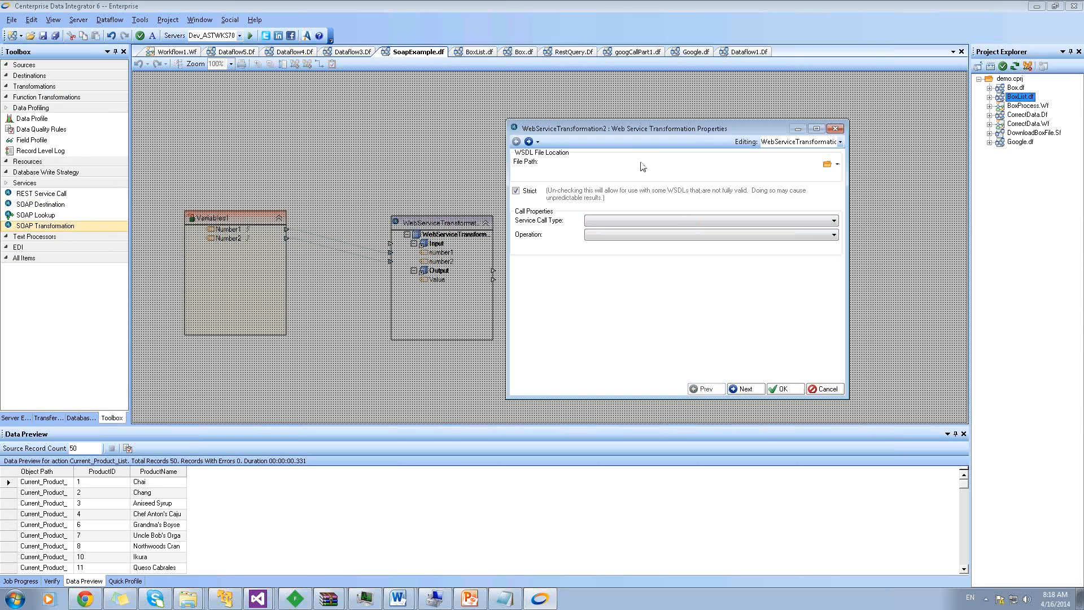
pyautogui.rightClick(561, 163)
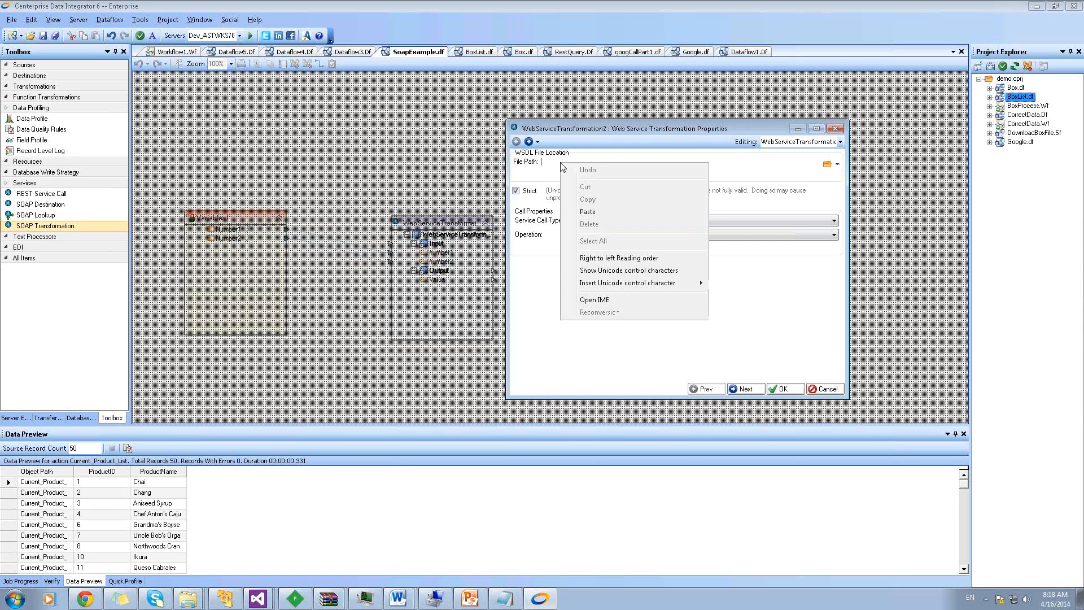
pyautogui.click(588, 213)
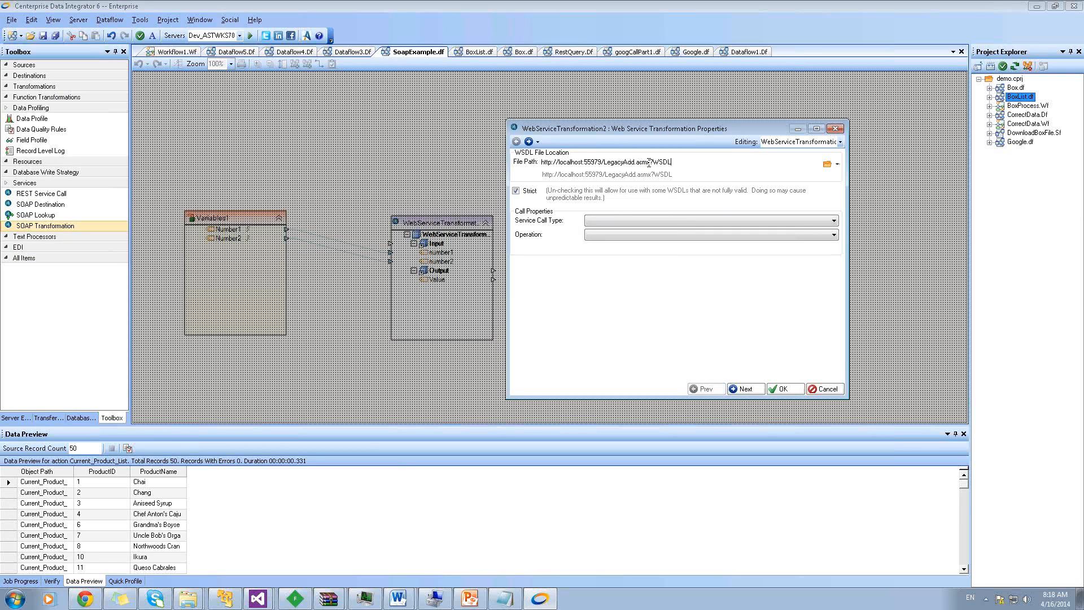
# Choose LegacyAddSoap as the service call type and Add as the operation, then confirm
pyautogui.click(673, 220)
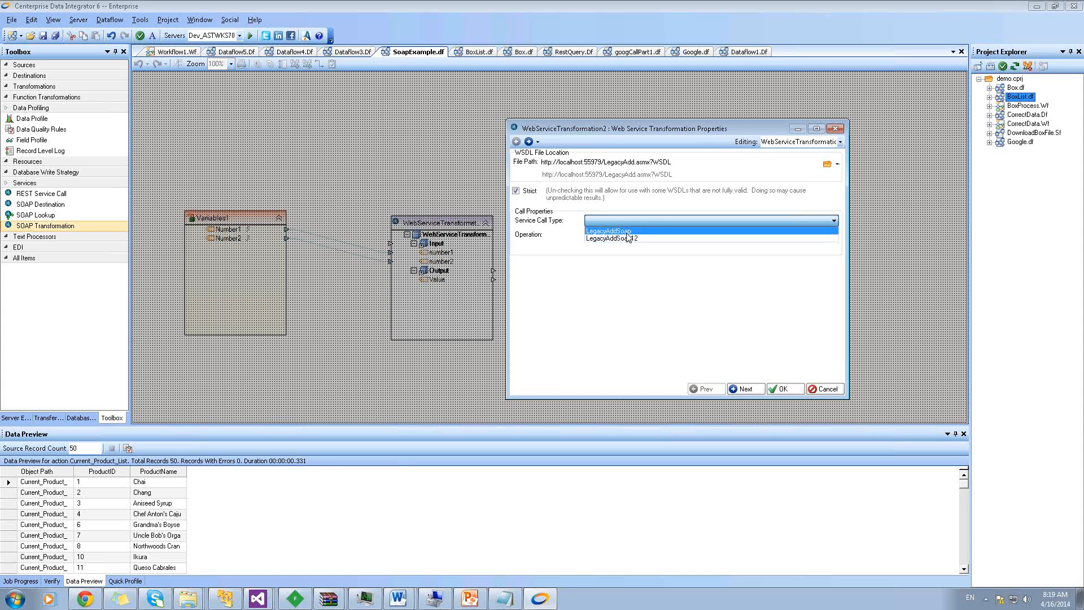
pyautogui.click(627, 231)
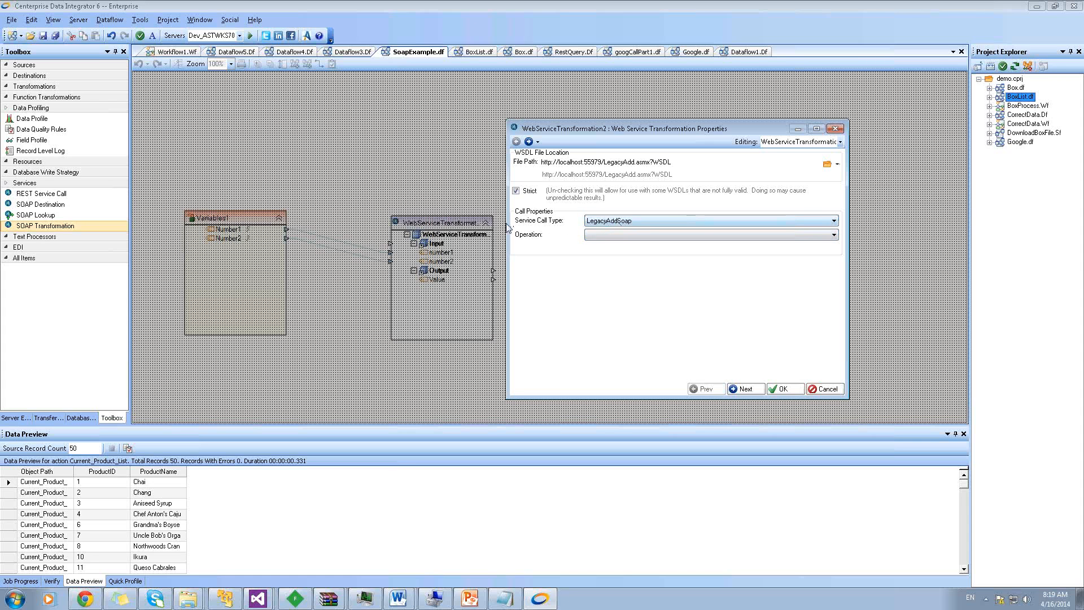
pyautogui.click(607, 237)
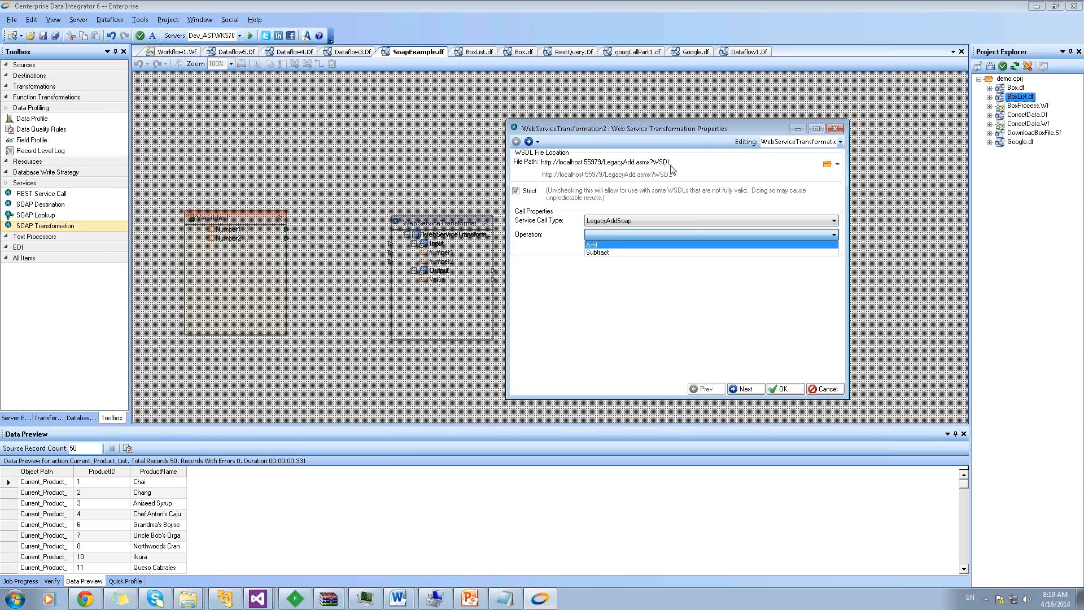
pyautogui.click(597, 247)
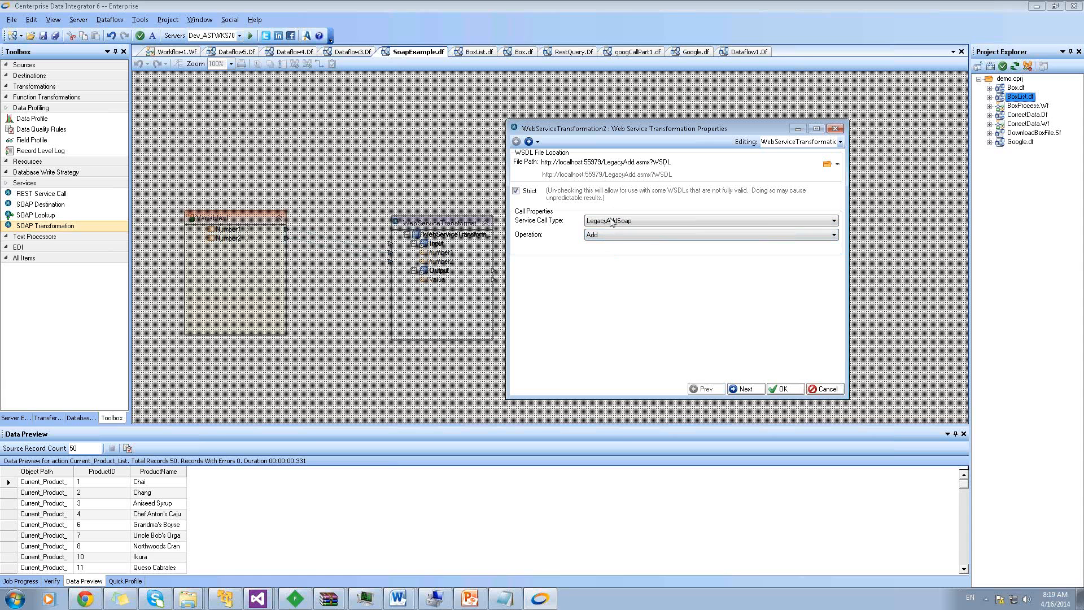
pyautogui.click(781, 389)
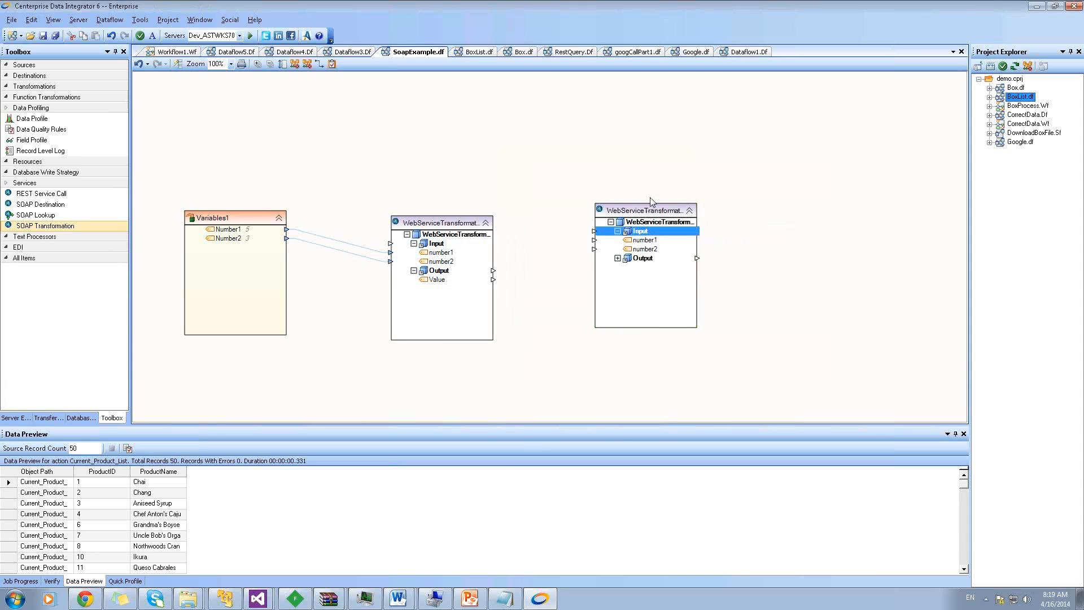
# Move the new web service node up-right and expand its Output to show Value
pyautogui.moveTo(645, 219); pyautogui.dragTo(665, 173)
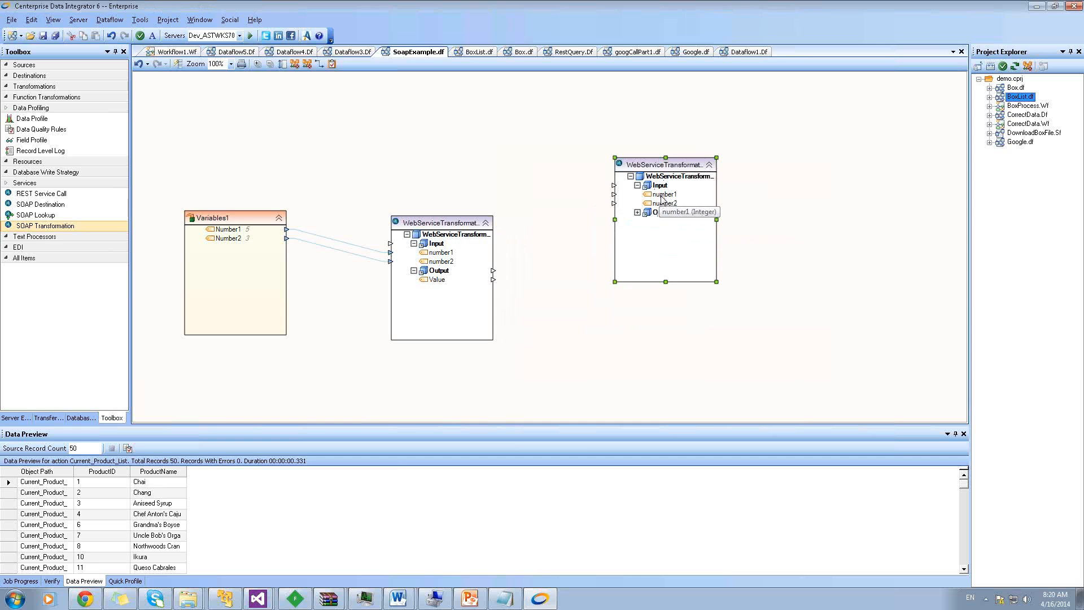
pyautogui.click(638, 212)
pyautogui.click(661, 213)
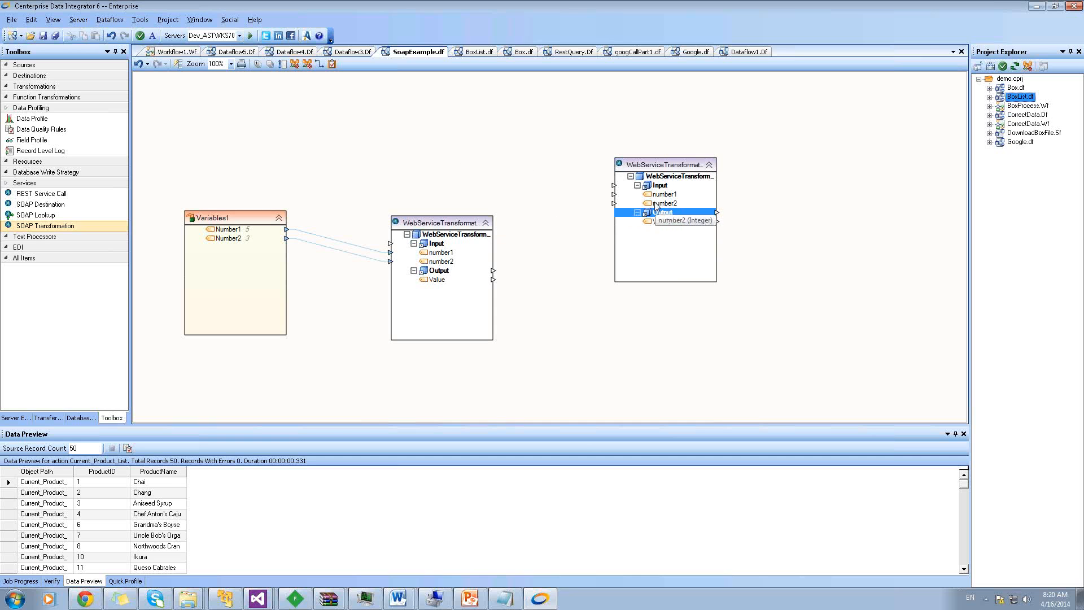
pyautogui.click(580, 148)
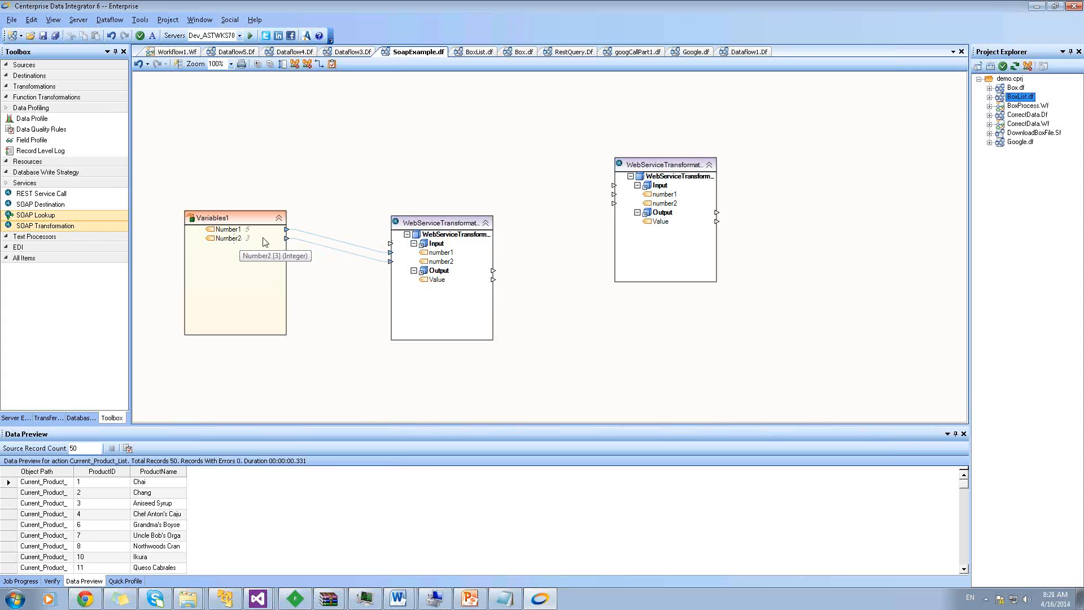
# Preview the first web service node's output, which shows the Subtract result 2
pyautogui.rightClick(420, 225)
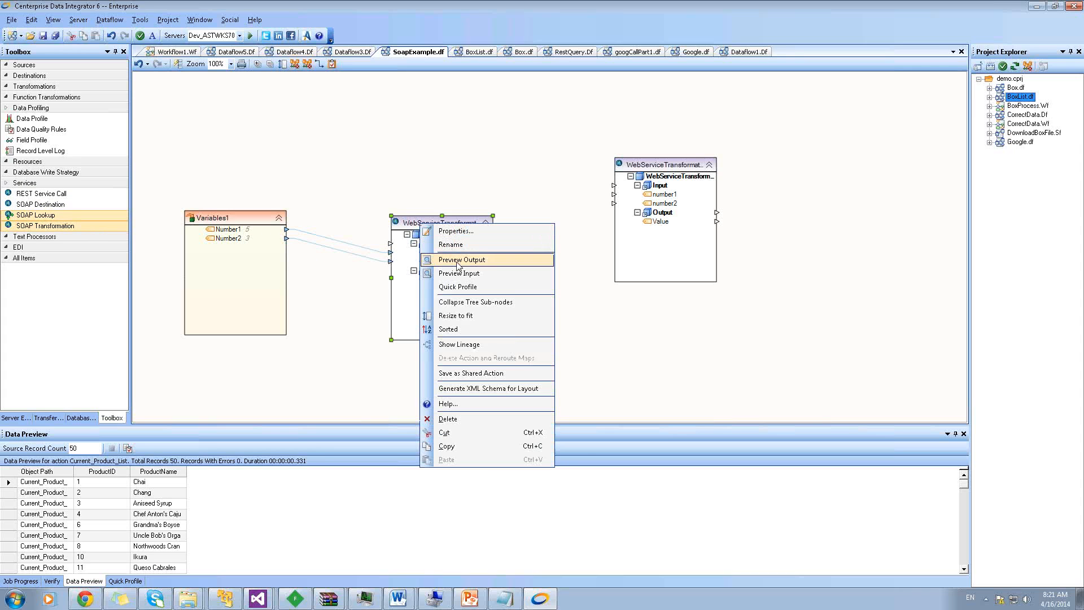
pyautogui.click(458, 261)
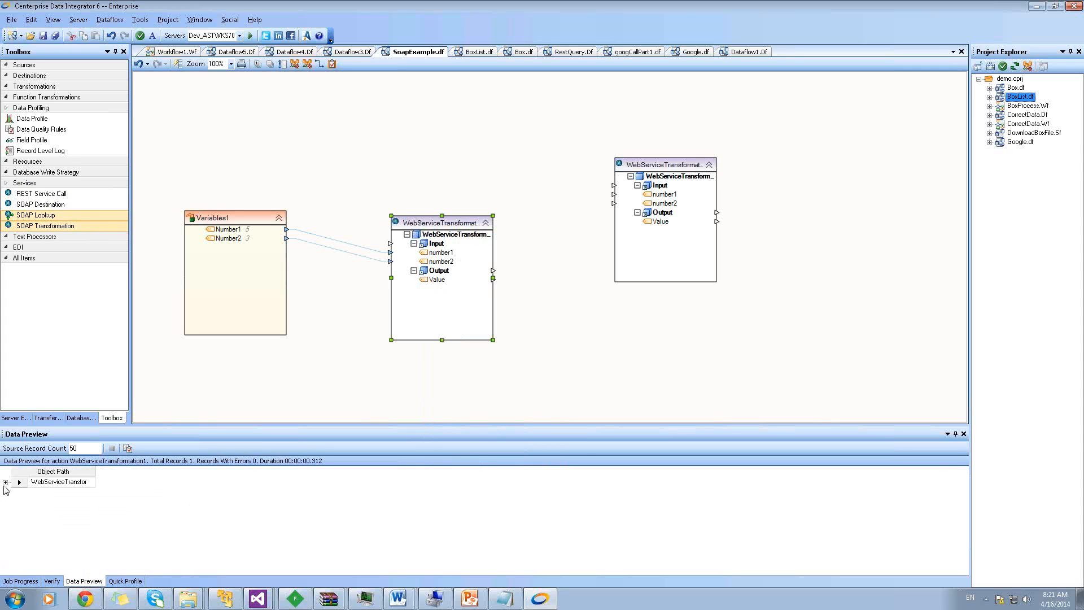
pyautogui.click(5, 483)
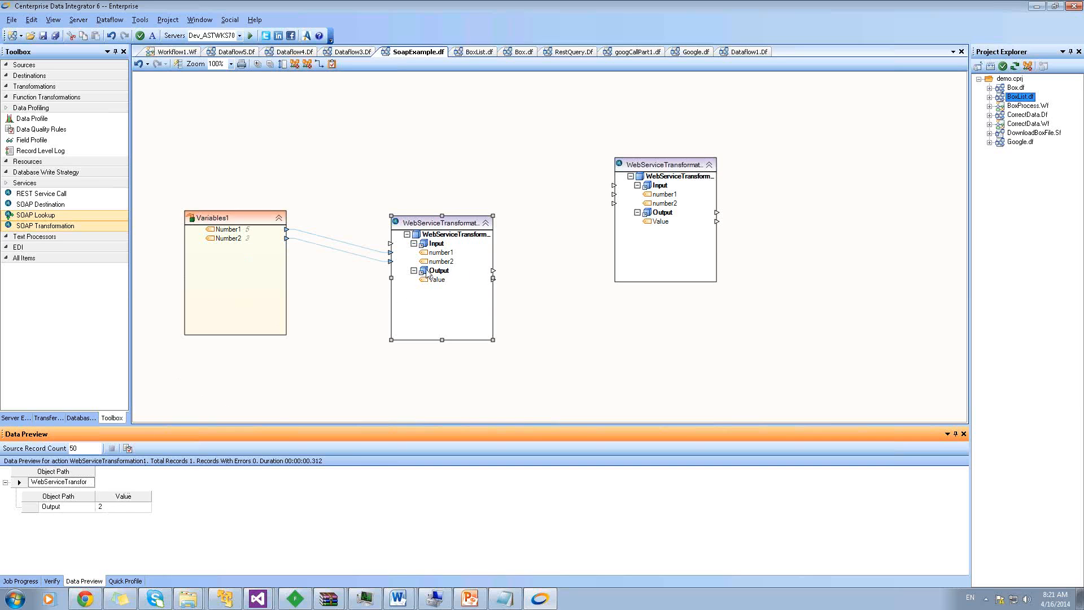
# Switch its operation from Subtract to Add and re-preview, now showing 8
pyautogui.doubleClick(449, 228)
pyautogui.click(621, 235)
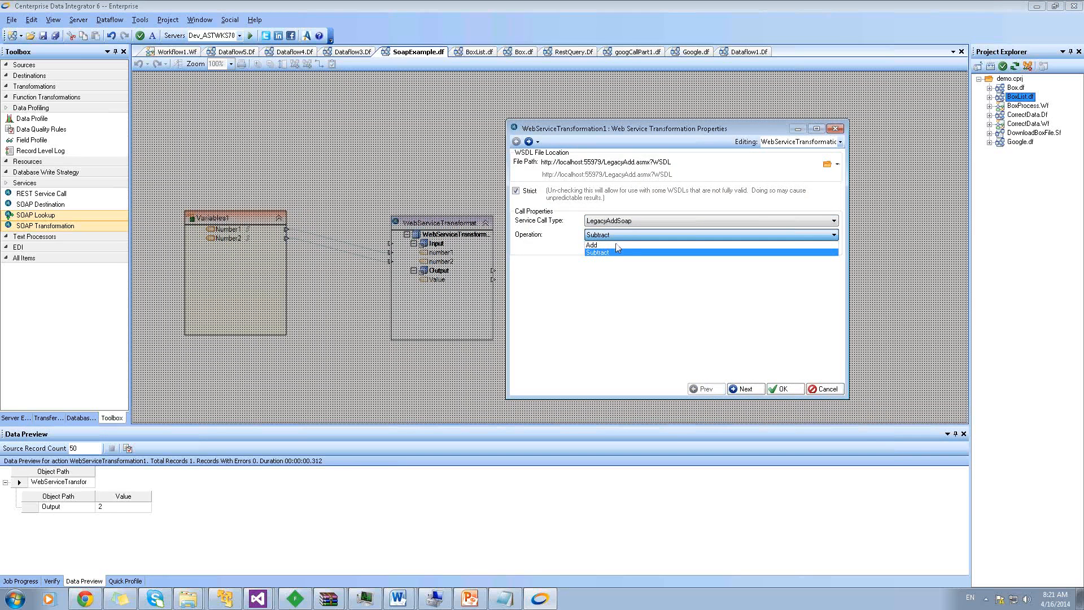
pyautogui.click(618, 245)
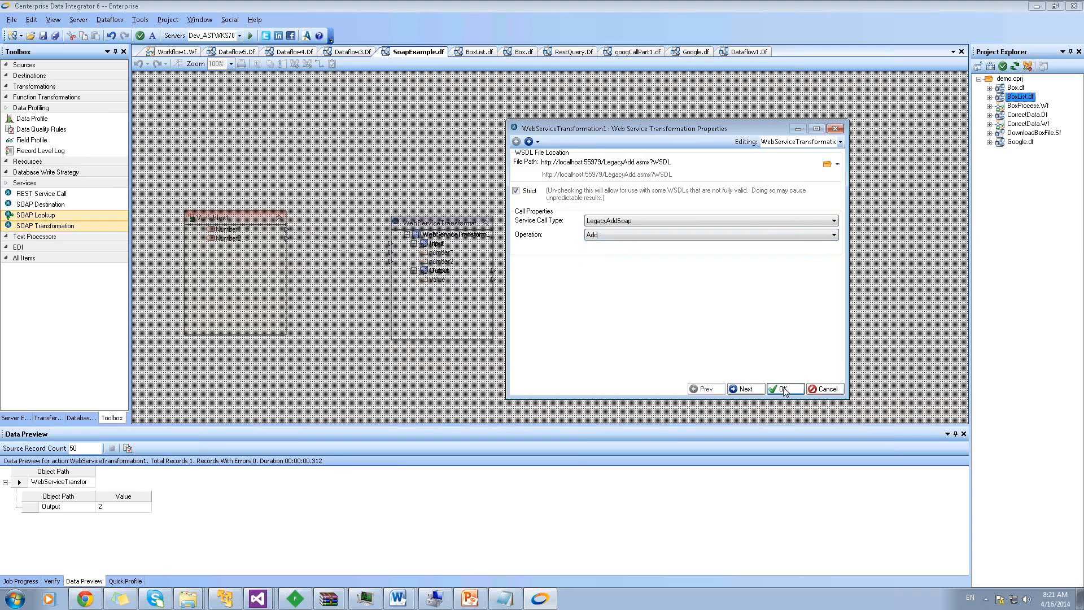
pyautogui.click(783, 388)
pyautogui.rightClick(443, 230)
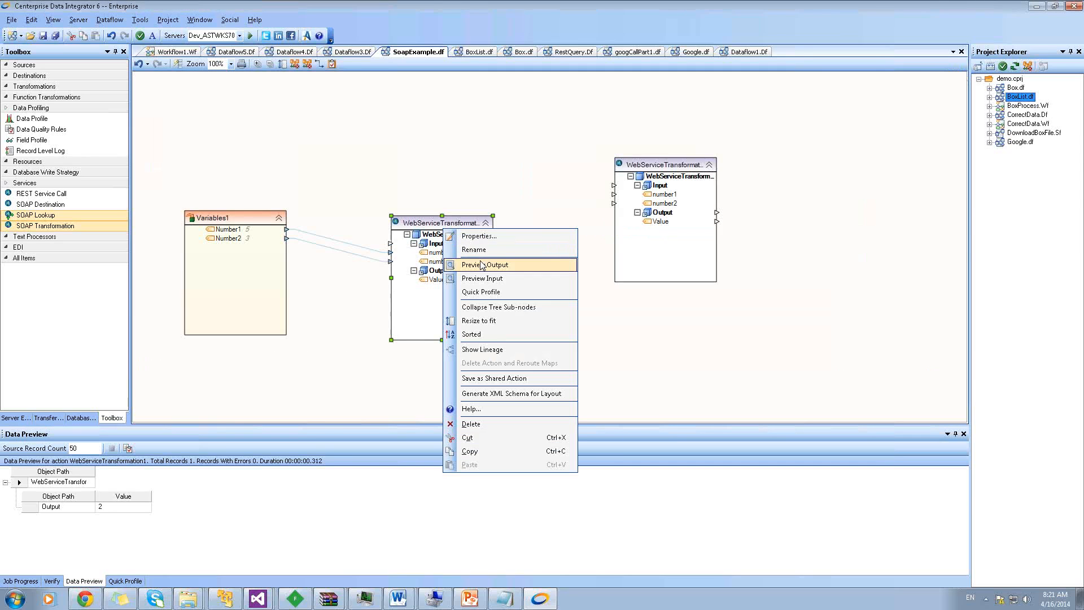
pyautogui.click(485, 262)
pyautogui.click(6, 483)
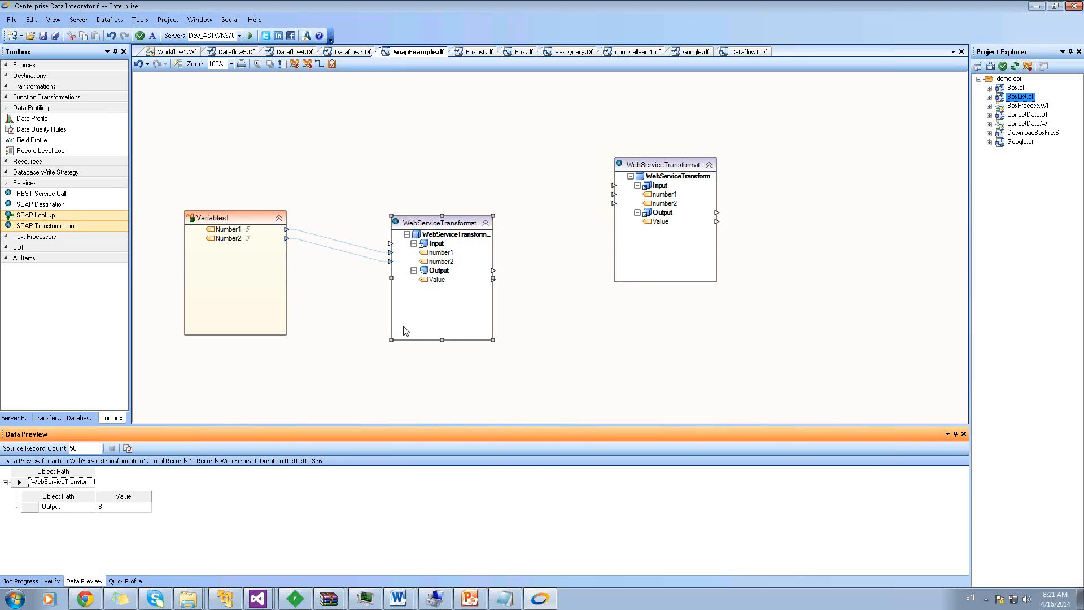
# Inspect the web service nodes, opening the first one's action menu without choosing anything
pyautogui.rightClick(429, 227)
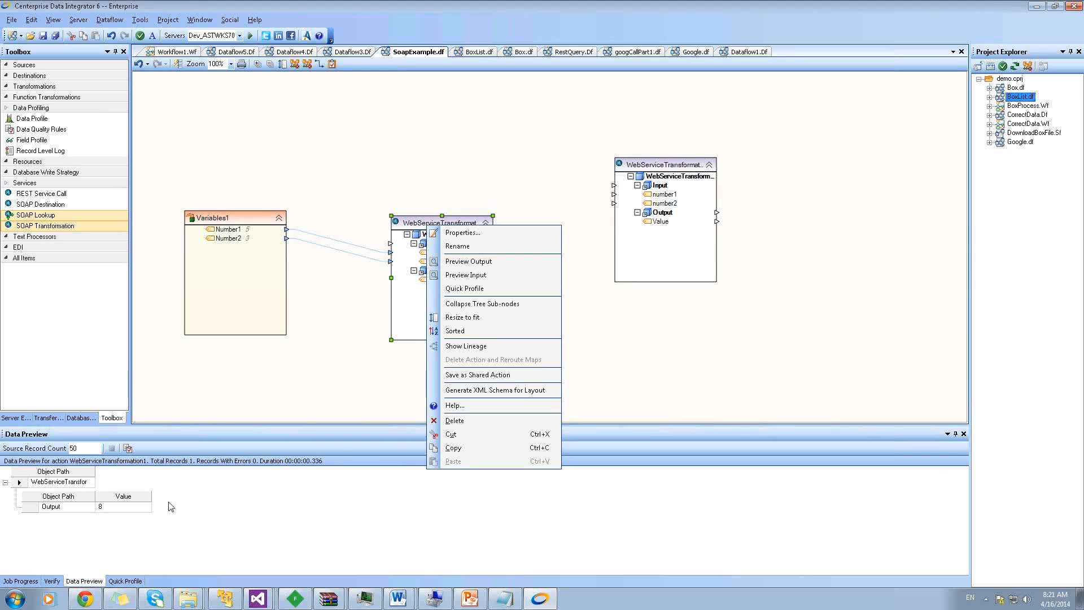
pyautogui.click(332, 317)
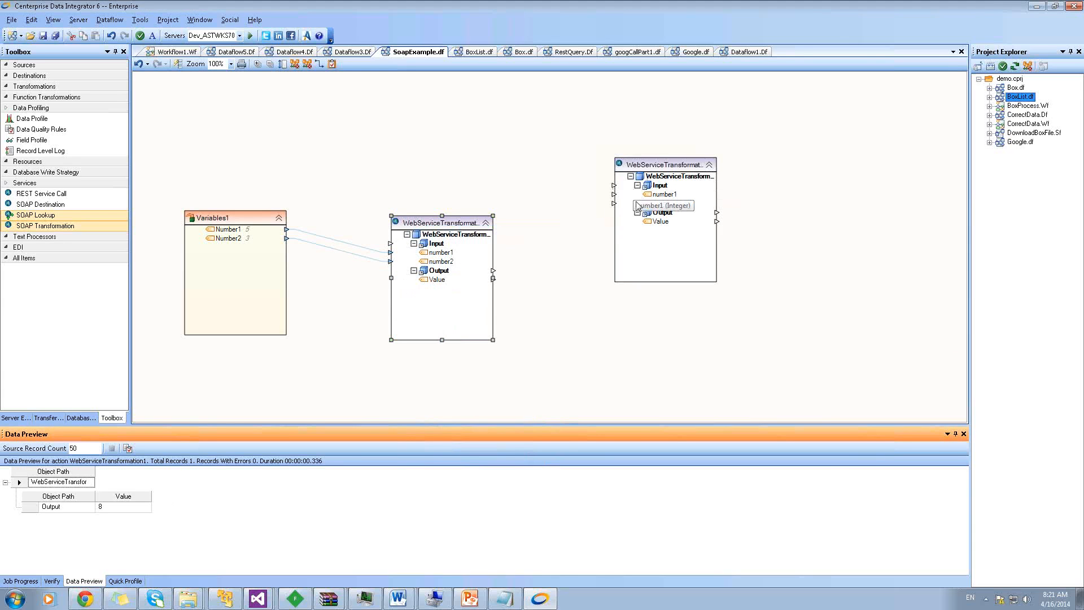
pyautogui.rightClick(429, 228)
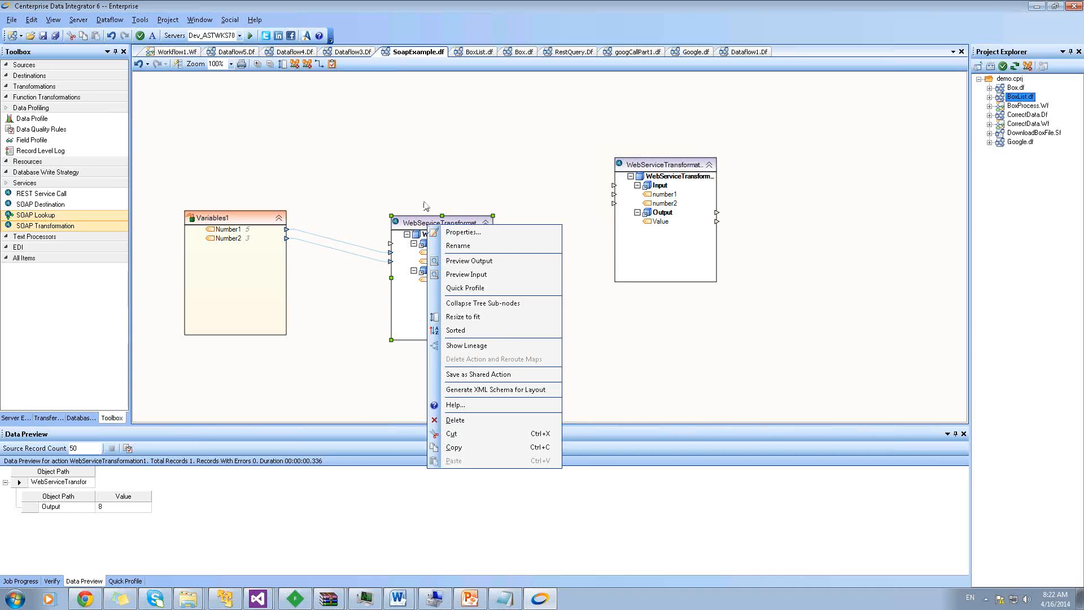
pyautogui.click(438, 204)
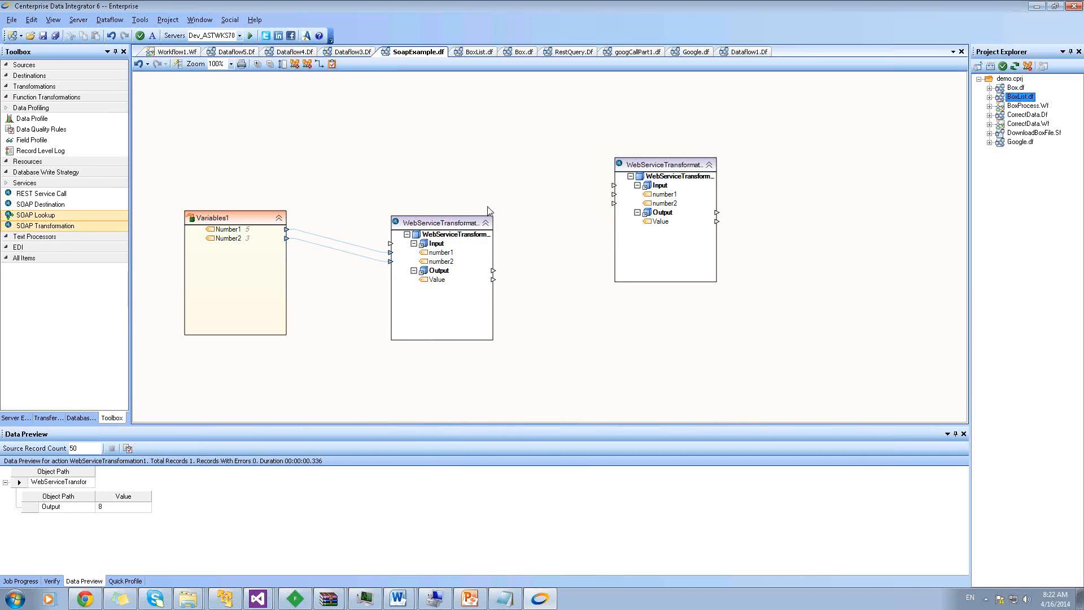
pyautogui.click(455, 224)
pyautogui.click(487, 204)
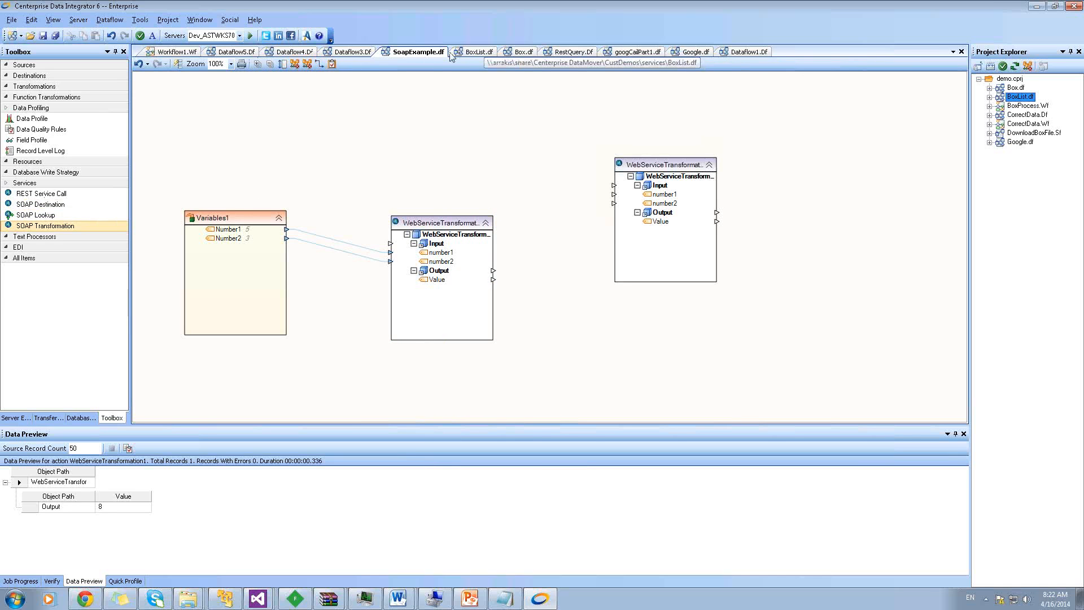
# In RestQuery.Df, move GetTickets up-left, add a REST service call, and expand Output > ResponseInfo
pyautogui.click(574, 53)
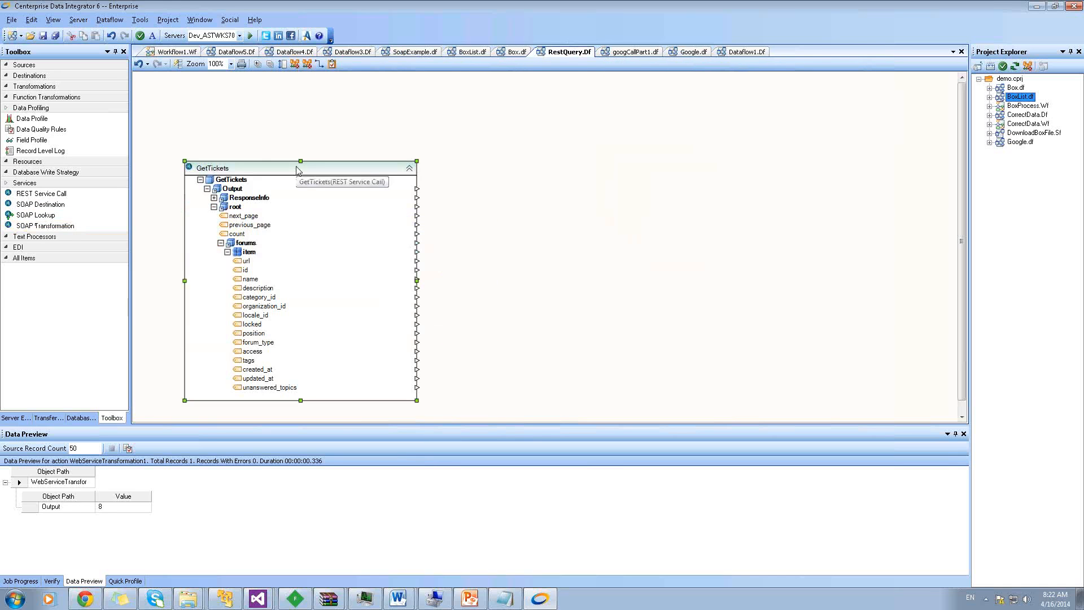
pyautogui.moveTo(291, 169); pyautogui.dragTo(317, 97)
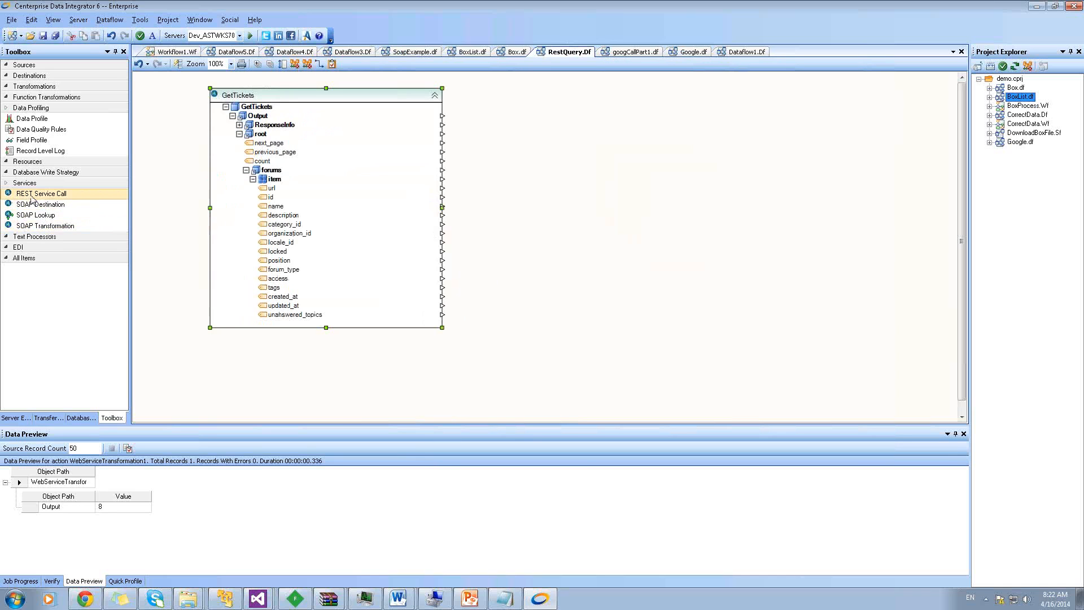
pyautogui.moveTo(34, 195); pyautogui.dragTo(560, 138)
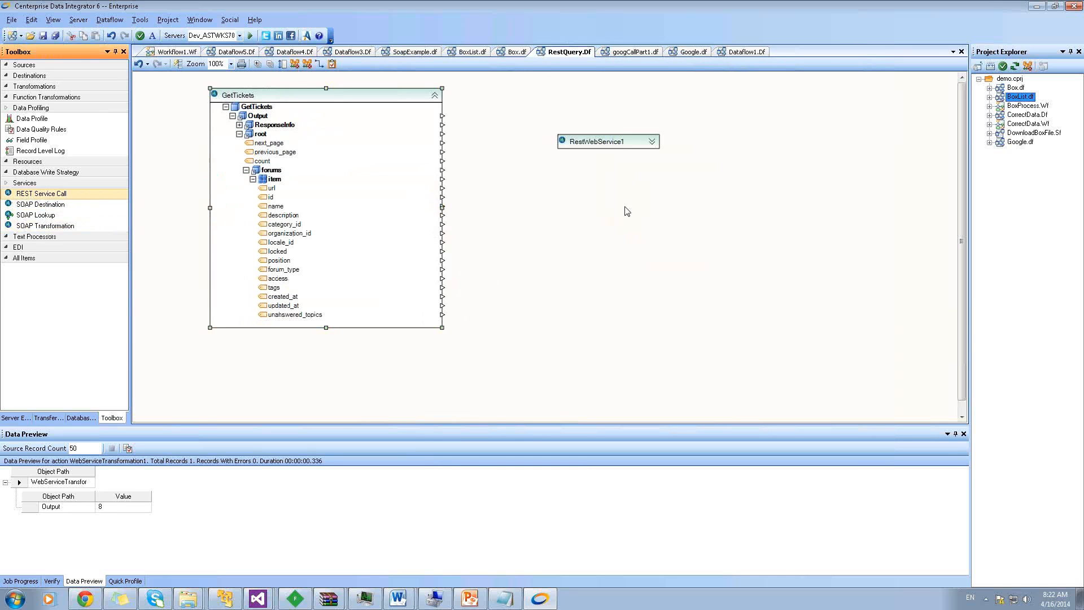
pyautogui.click(653, 141)
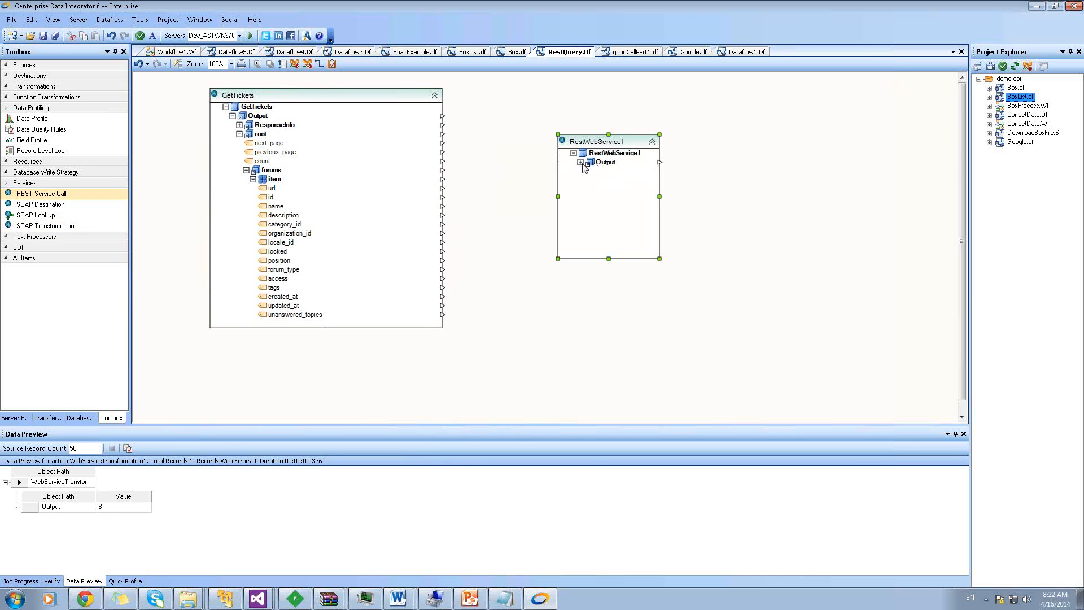
pyautogui.click(580, 162)
pyautogui.click(587, 172)
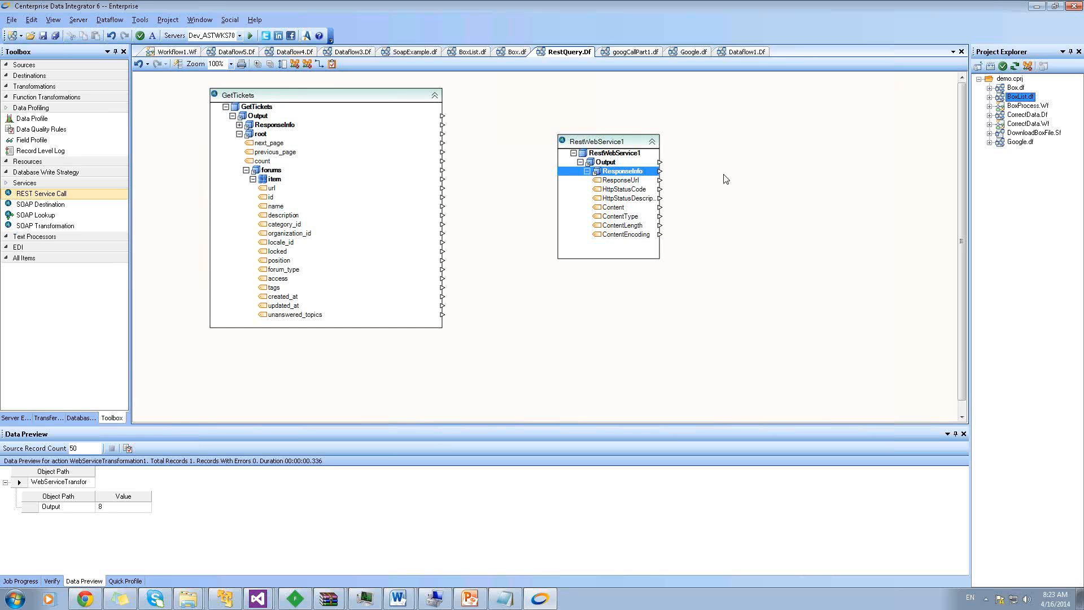
# Preview GetTickets' output and expand it to see ResponseInfo status OK and root count 24
pyautogui.rightClick(292, 98)
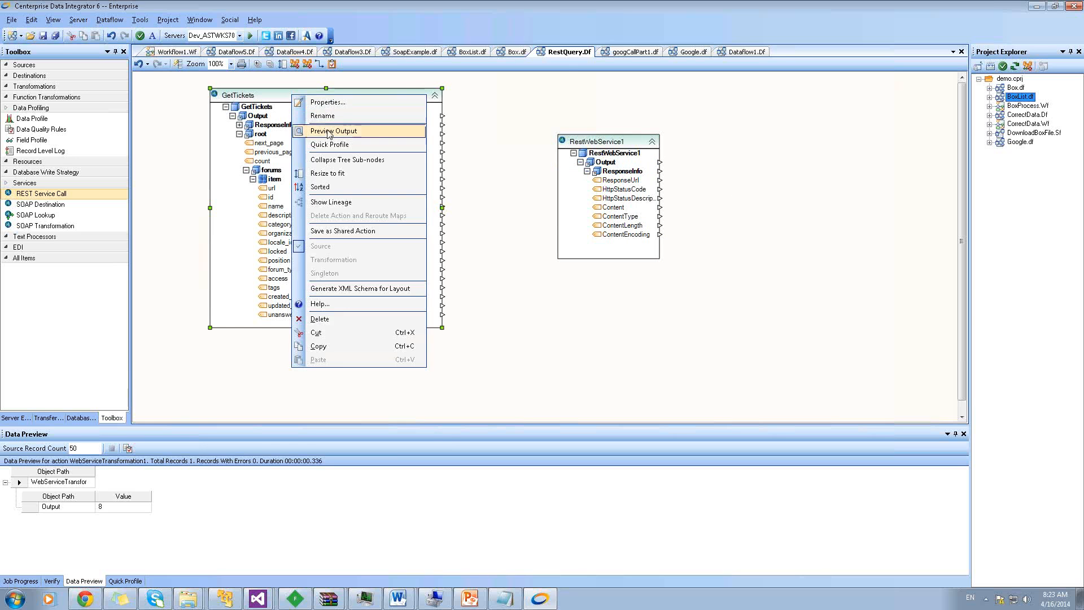
pyautogui.click(330, 132)
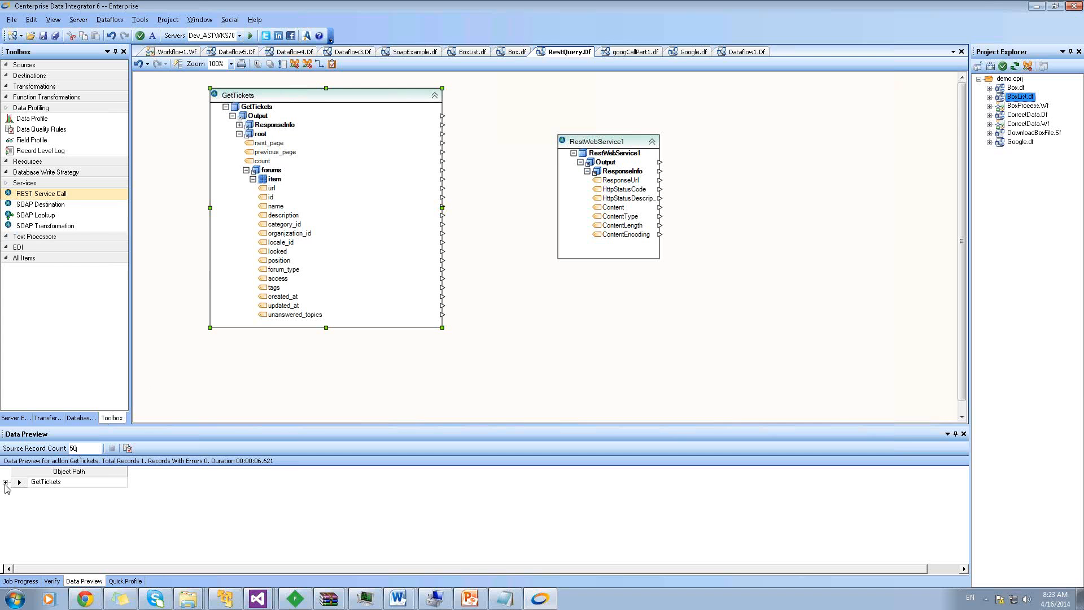
pyautogui.click(5, 482)
pyautogui.click(17, 508)
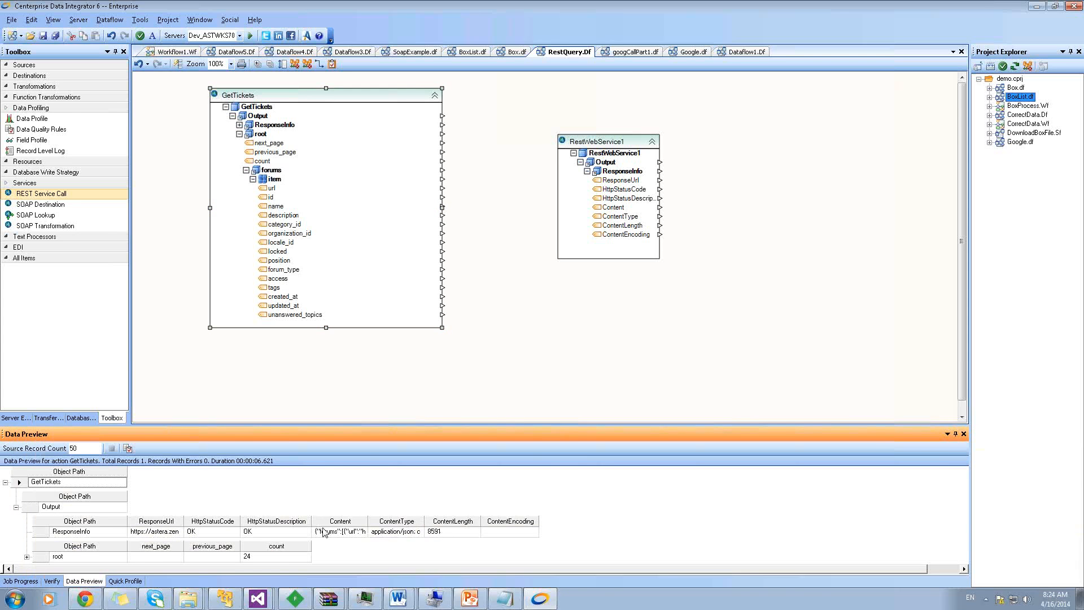
pyautogui.moveTo(262, 425); pyautogui.dragTo(268, 381)
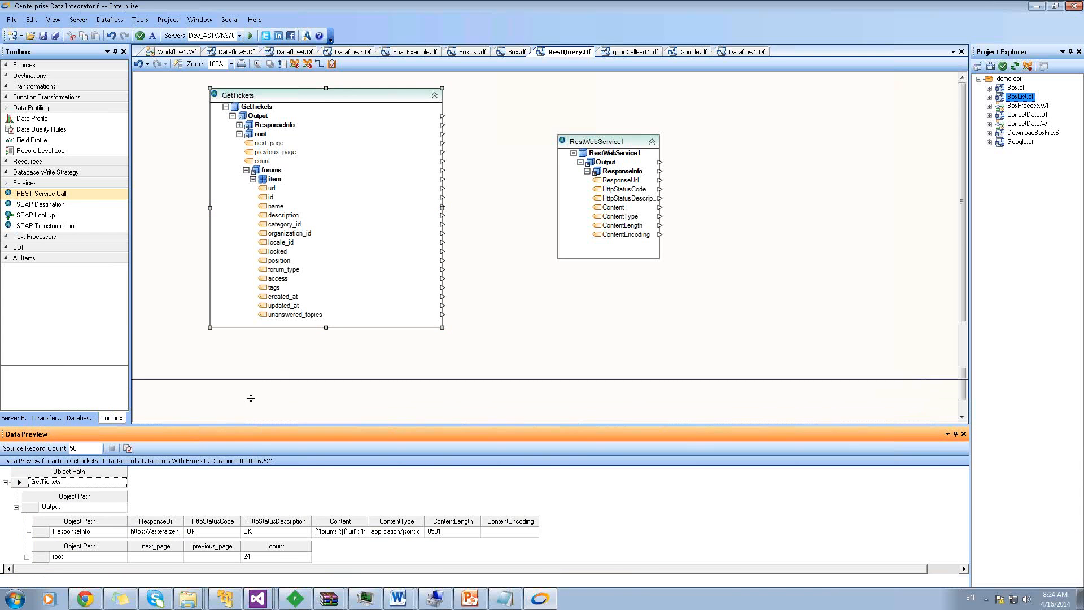
# Expand root > forums in the preview and move RestWebService1 nearer to GetTickets
pyautogui.click(27, 512)
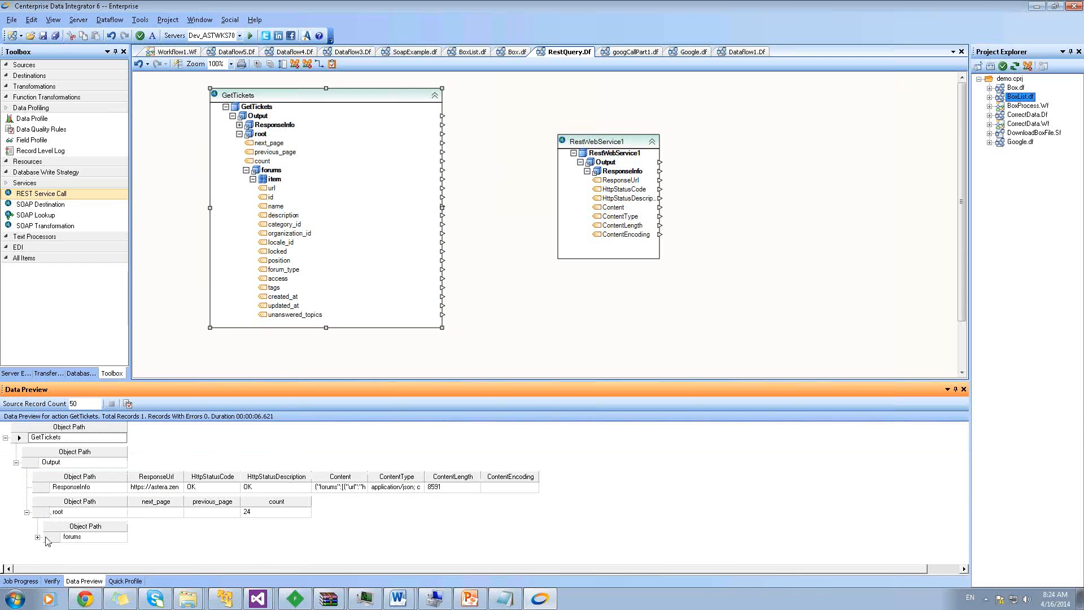
pyautogui.click(37, 538)
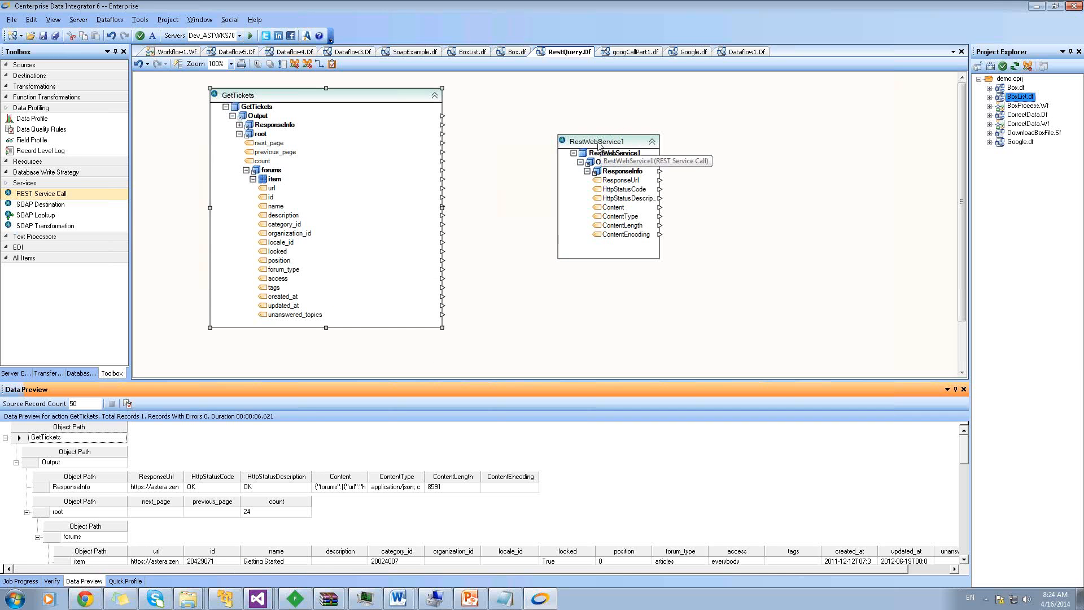
pyautogui.moveTo(598, 146); pyautogui.dragTo(554, 121)
pyautogui.moveTo(548, 109); pyautogui.dragTo(550, 109)
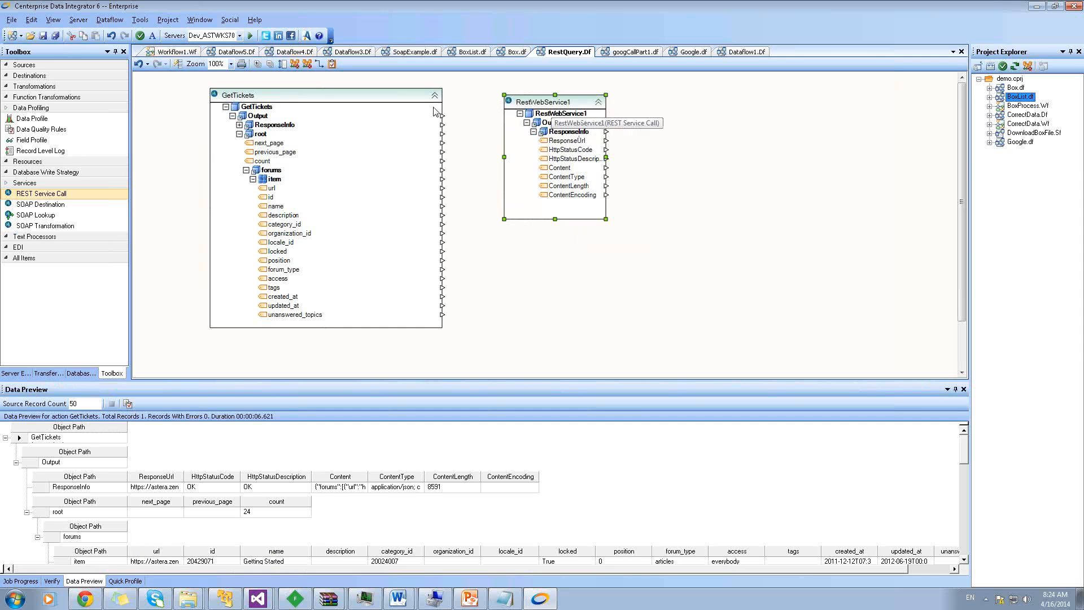
pyautogui.doubleClick(544, 107)
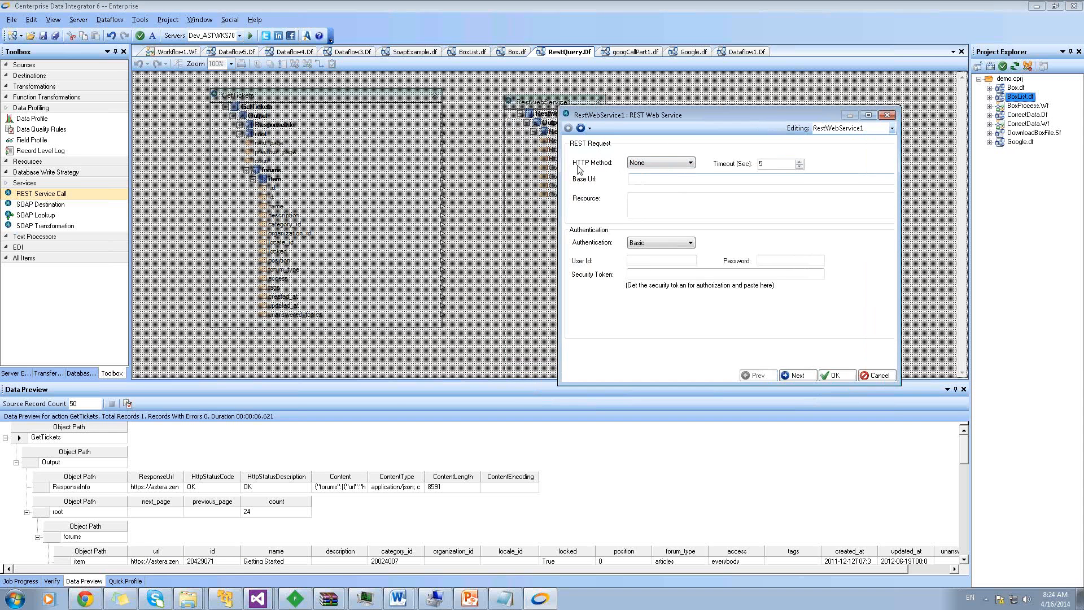
# Keep HTTP method None and raise the timeout from 5 to 10 seconds
pyautogui.click(654, 164)
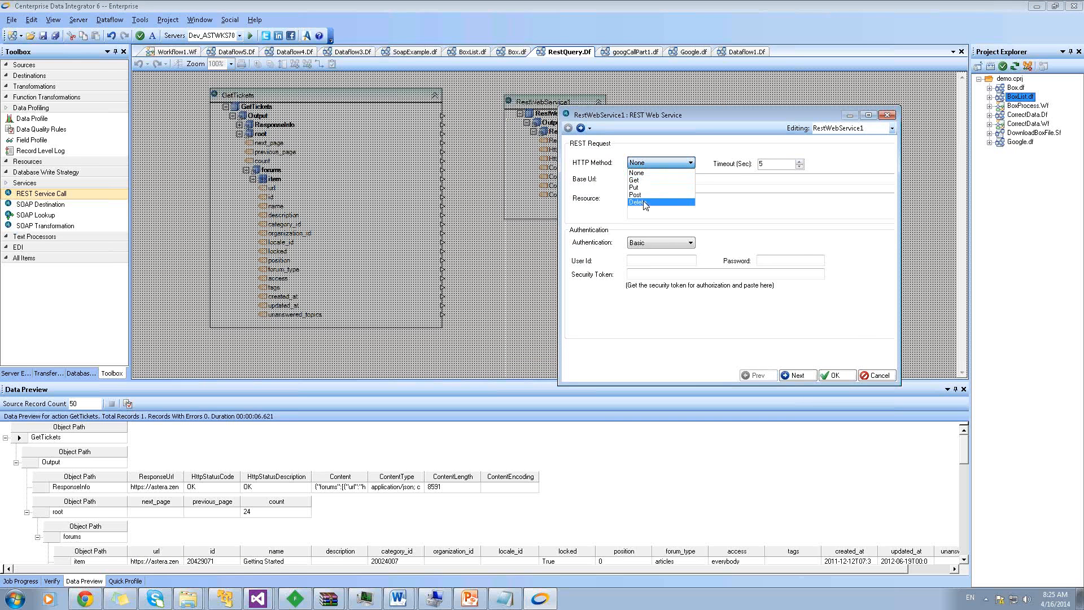
pyautogui.click(741, 171)
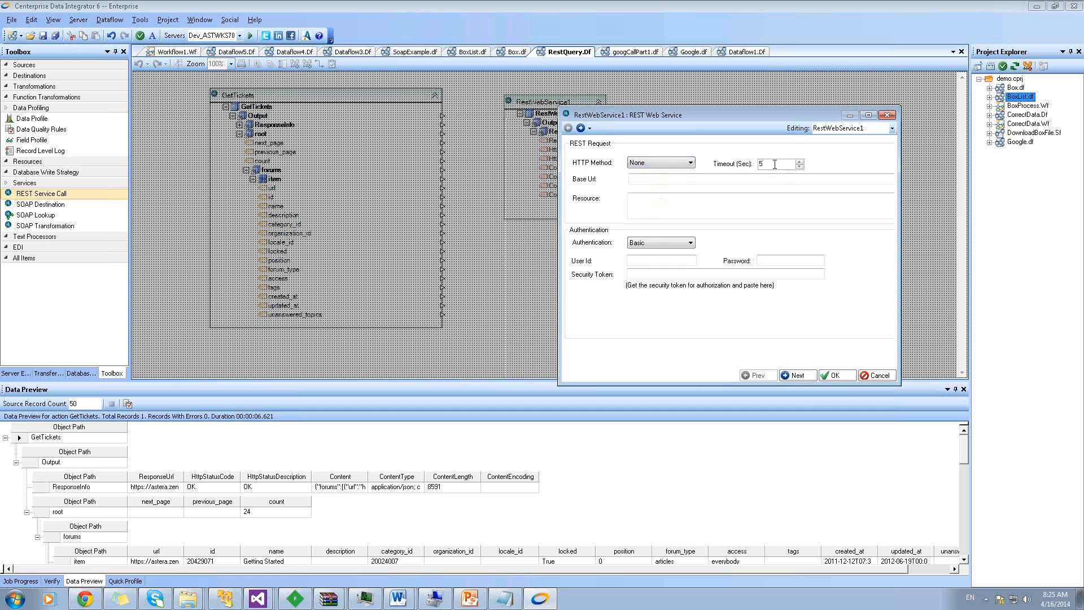
pyautogui.click(799, 160)
pyautogui.click(652, 181)
pyautogui.write('htt')
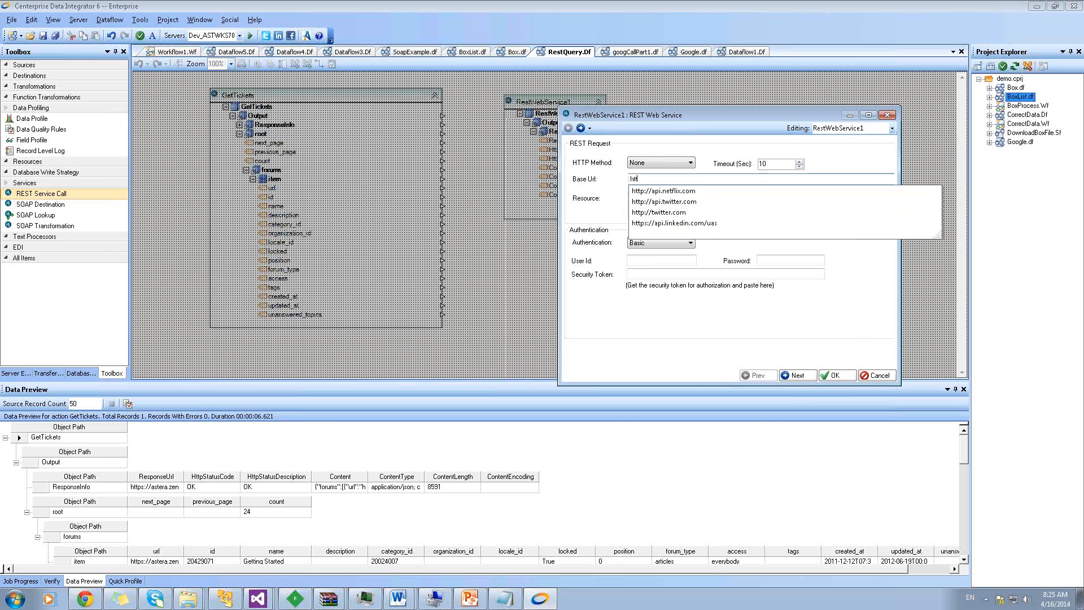
pyautogui.write('p://')
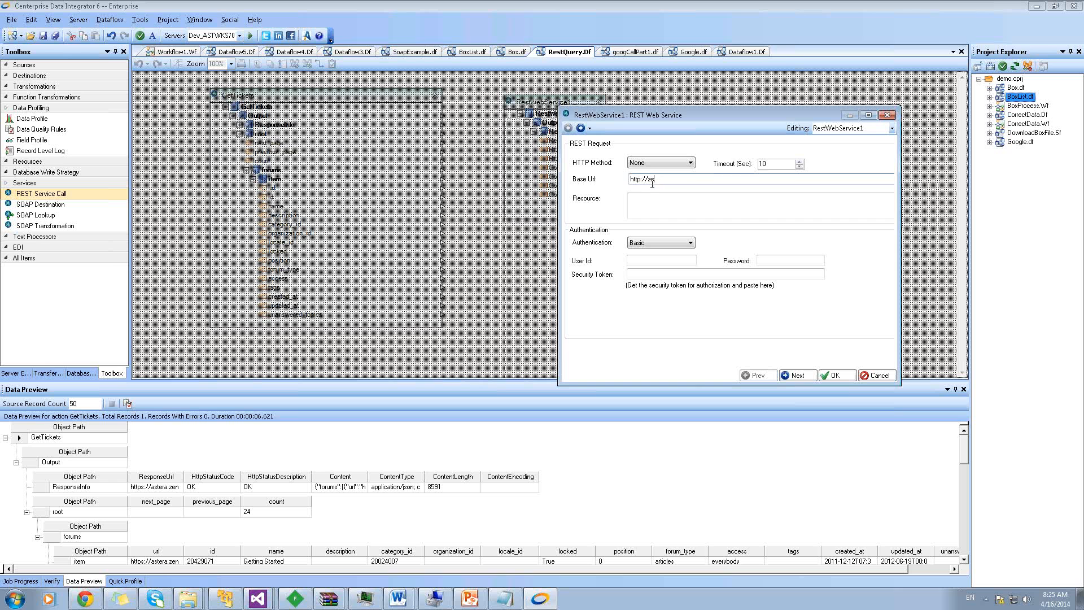
pyautogui.write('astera.zen')
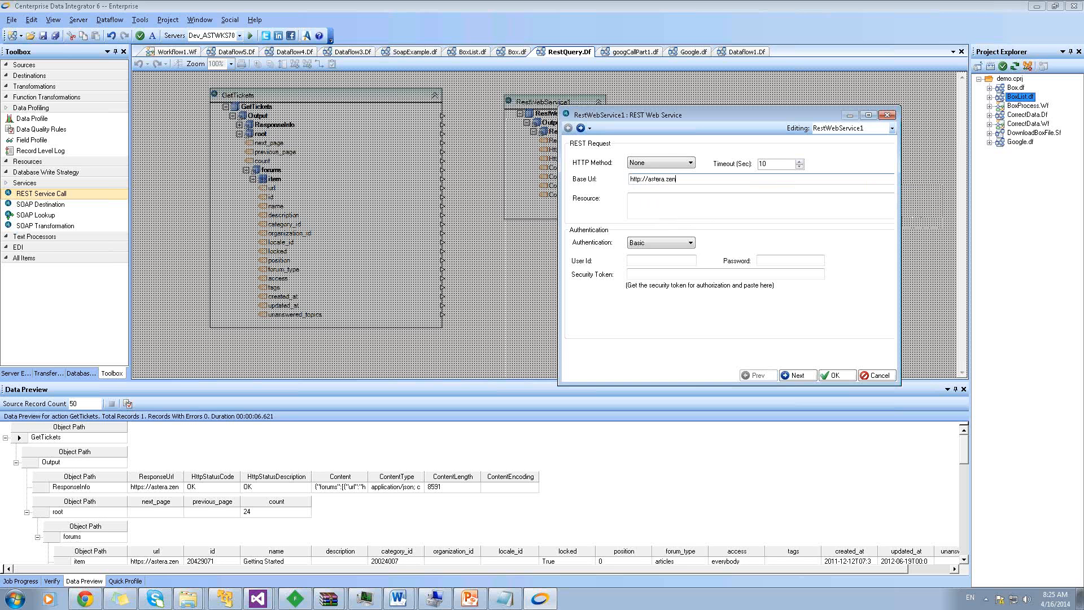
pyautogui.write('desk.com')
pyautogui.write('/api/v2')
pyautogui.click(729, 199)
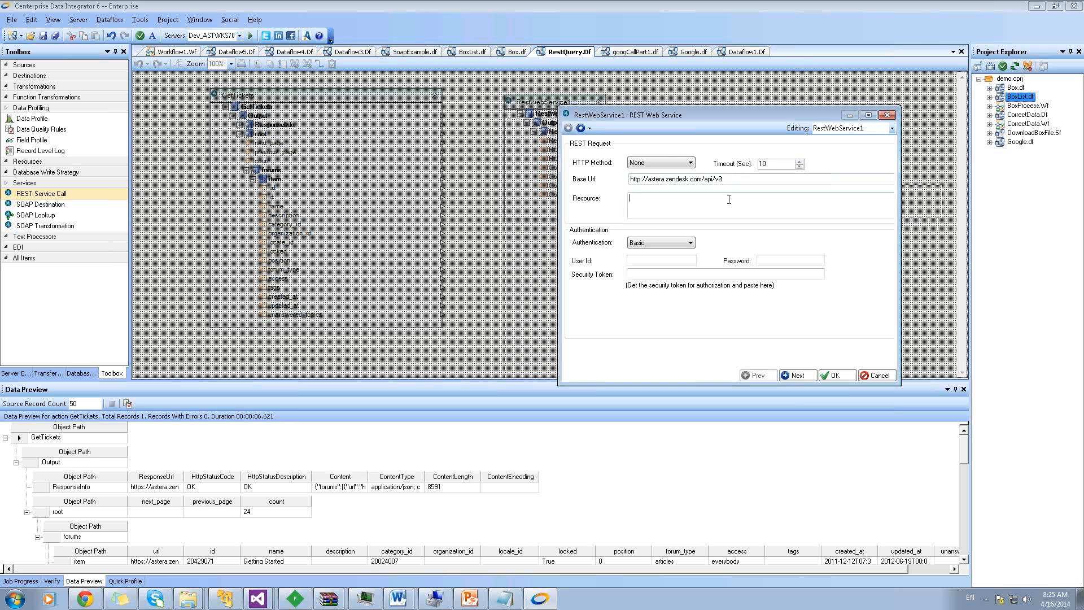
pyautogui.write('/forums.json')
pyautogui.moveTo(660, 200); pyautogui.dragTo(651, 201)
pyautogui.click(671, 200)
pyautogui.click(682, 260)
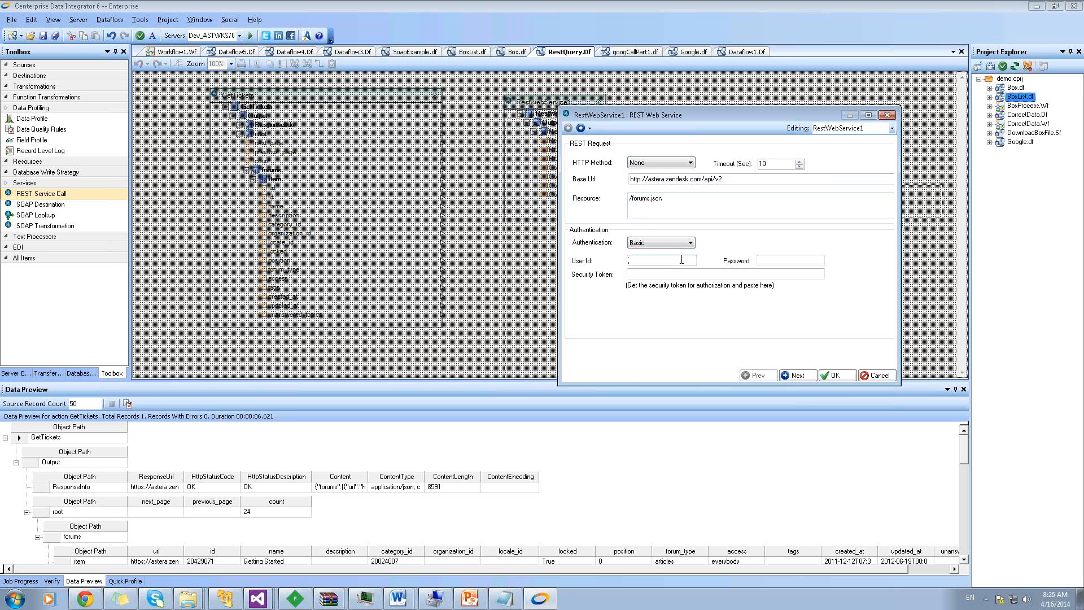
# Enter the user's e-mail as User Id and the account password, then cancel the dialog
pyautogui.press('Tab')
pyautogui.write('**************')
pyautogui.click(734, 275)
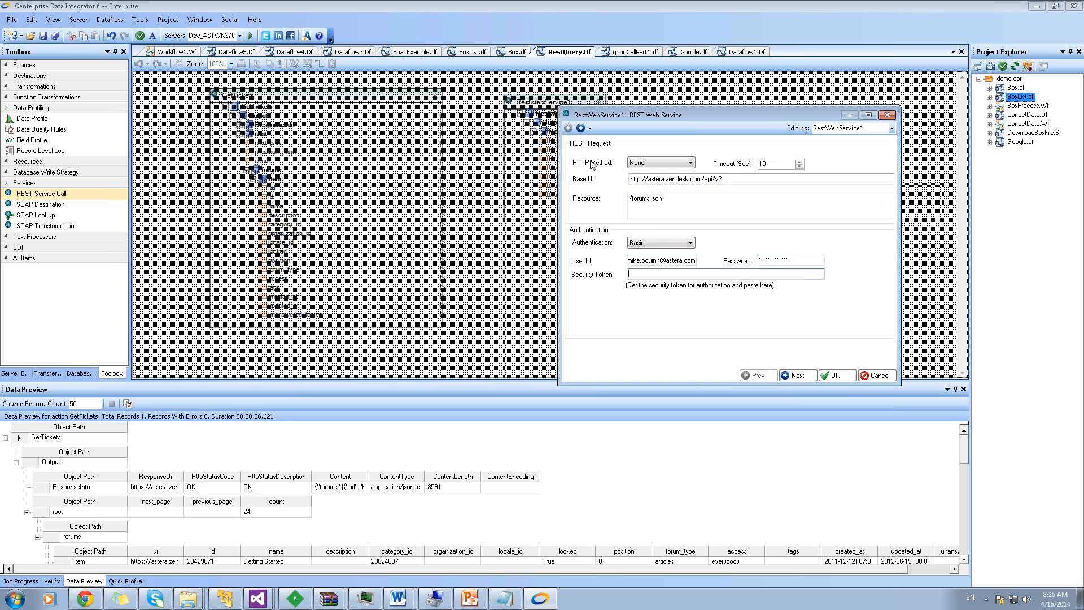
pyautogui.click(874, 376)
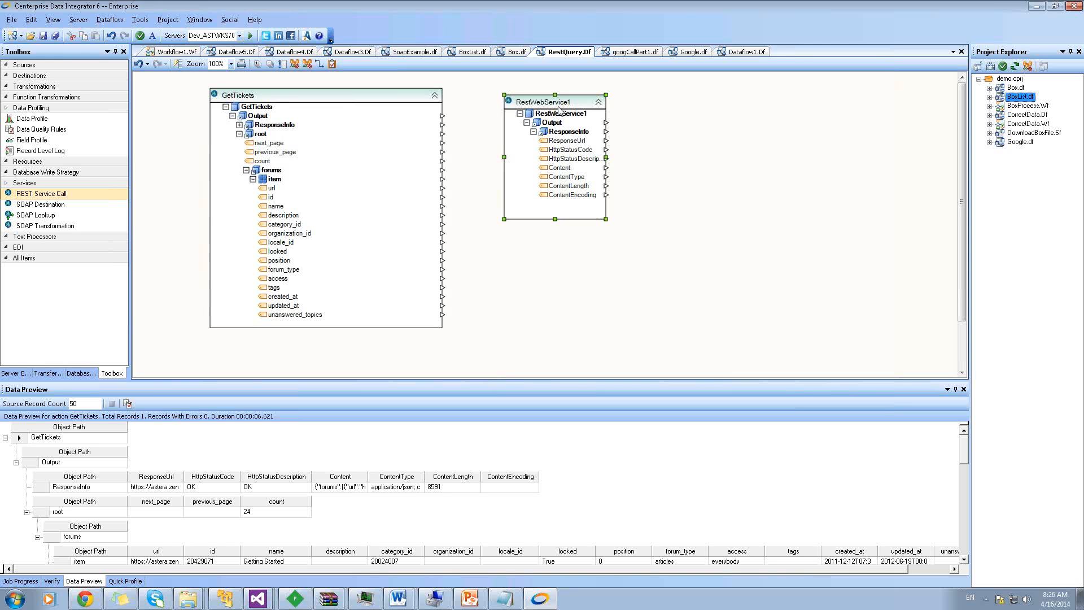
# Delete the RestWebService1 box from the canvas
pyautogui.rightClick(578, 107)
pyautogui.click(612, 331)
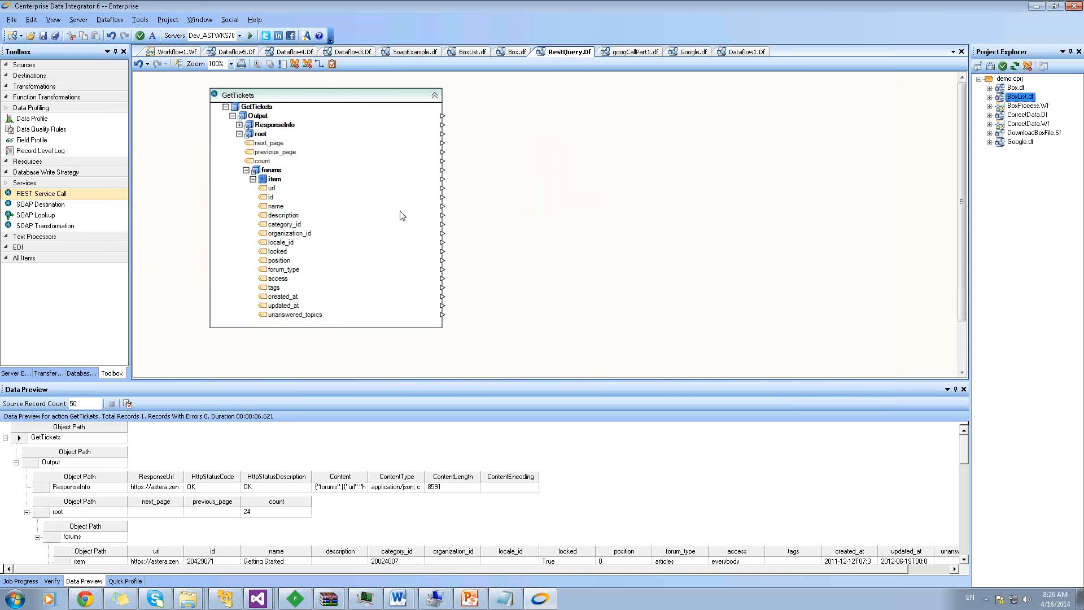
pyautogui.click(341, 109)
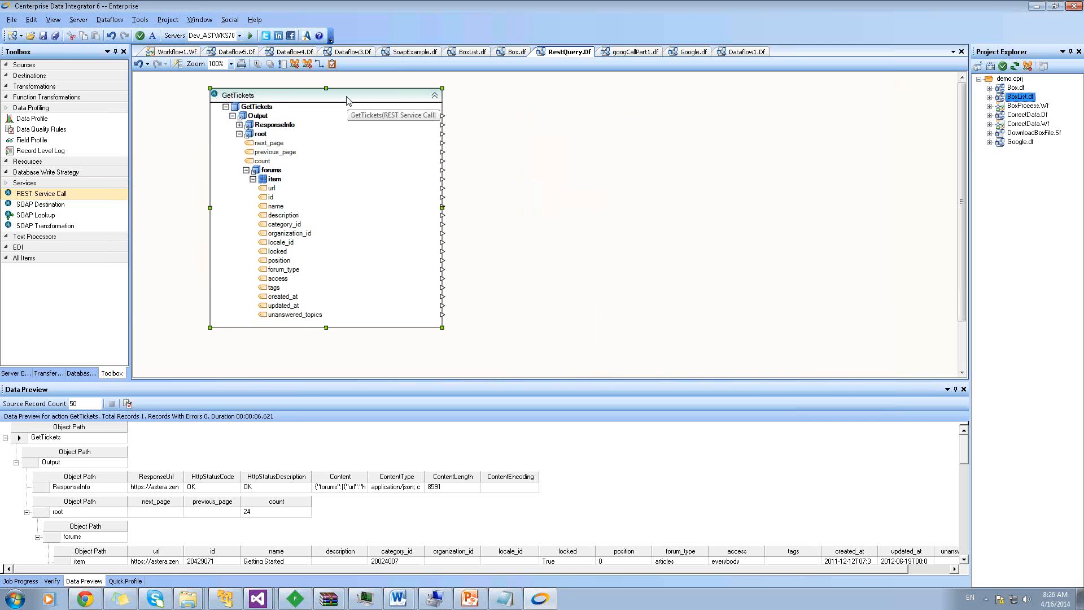
pyautogui.doubleClick(348, 100)
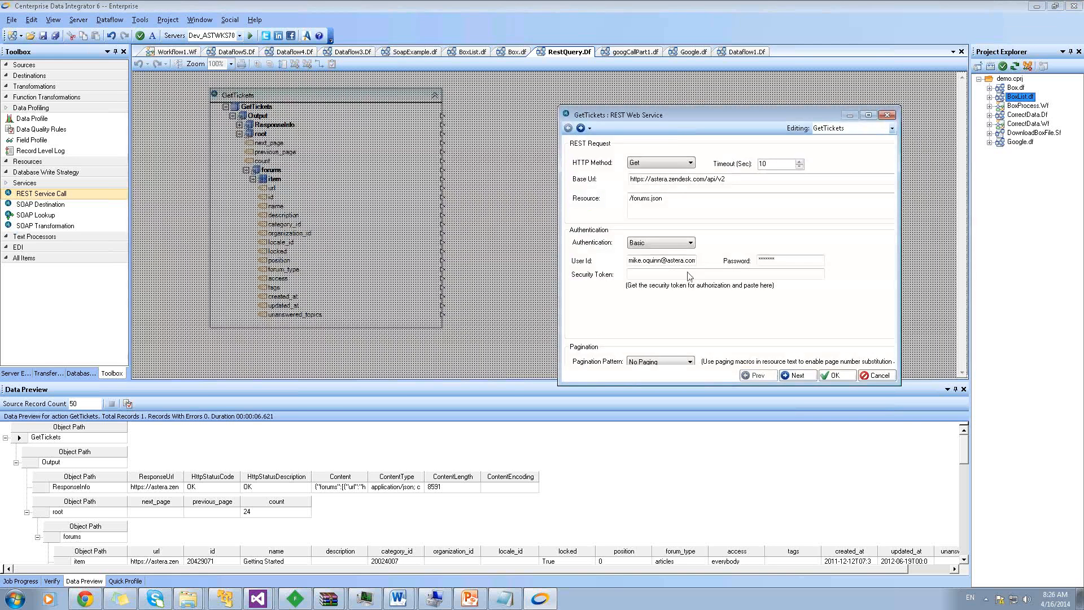
pyautogui.moveTo(673, 114); pyautogui.dragTo(545, 93)
pyautogui.moveTo(774, 350); pyautogui.dragTo(850, 400)
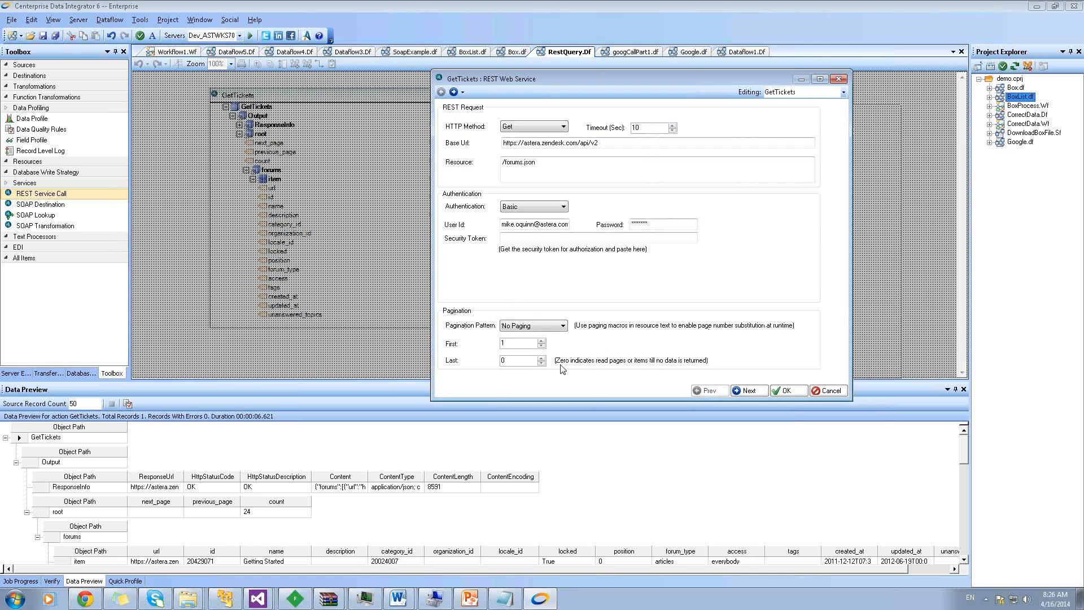
pyautogui.click(557, 326)
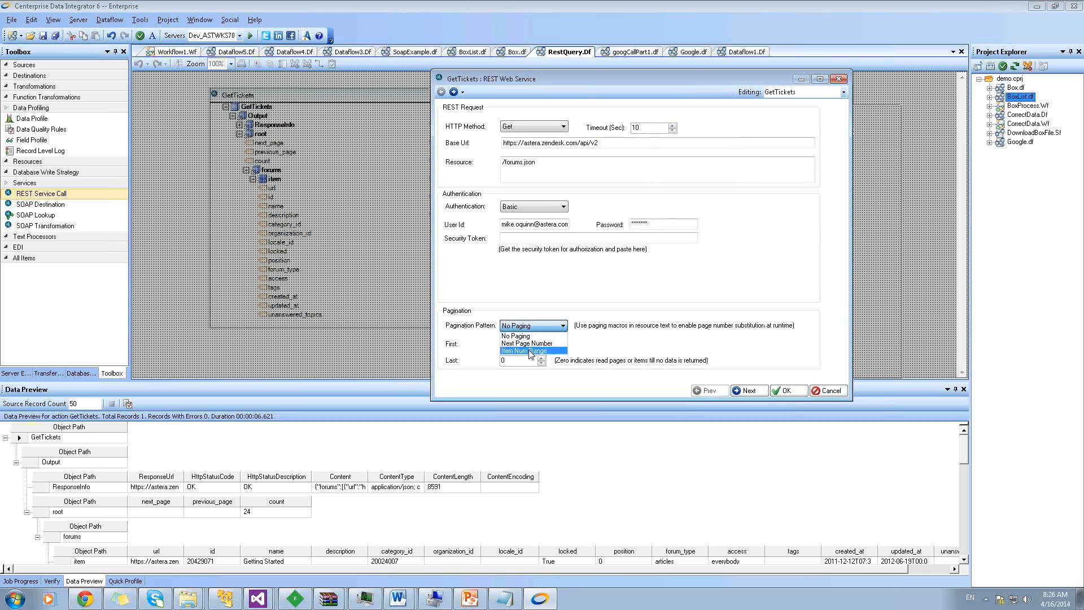
pyautogui.click(532, 352)
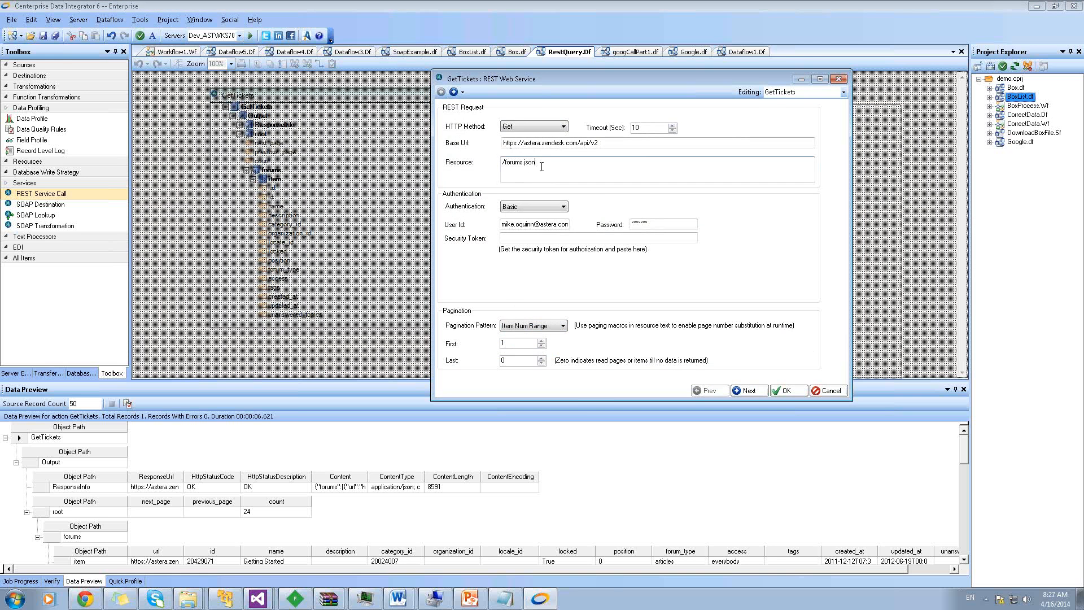
pyautogui.write('@page,1')
pyautogui.press('BackSpace')
pyautogui.press('BackSpace')
pyautogui.press('BackSpace')
pyautogui.press('BackSpace')
pyautogui.press('BackSpace')
pyautogui.write('?page=@page1')
pyautogui.click(537, 328)
pyautogui.click(528, 344)
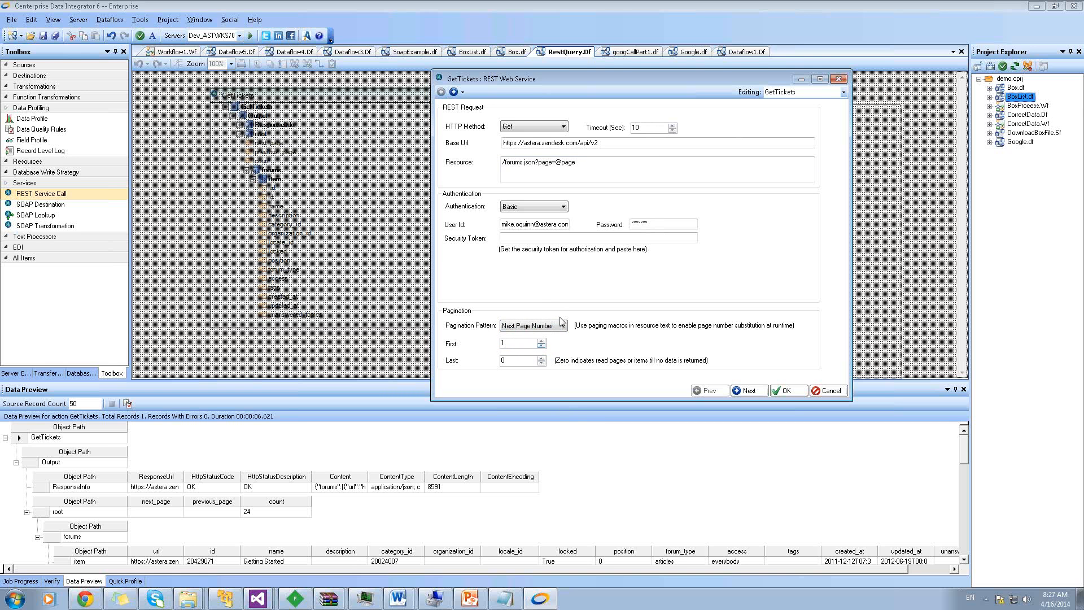
pyautogui.moveTo(576, 163); pyautogui.dragTo(541, 162)
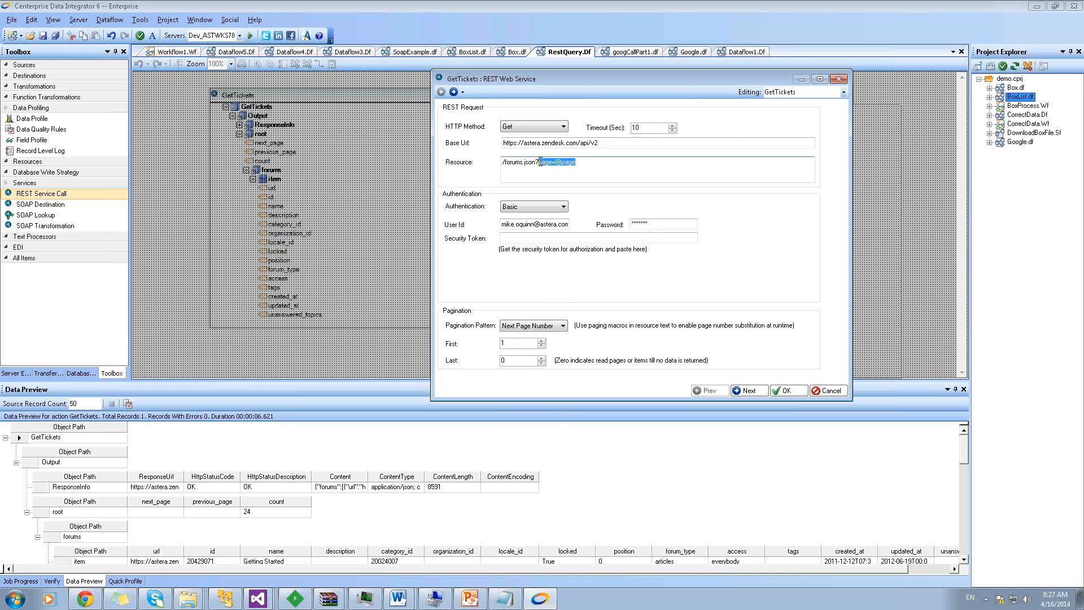
pyautogui.press('Delete')
pyautogui.click(453, 92)
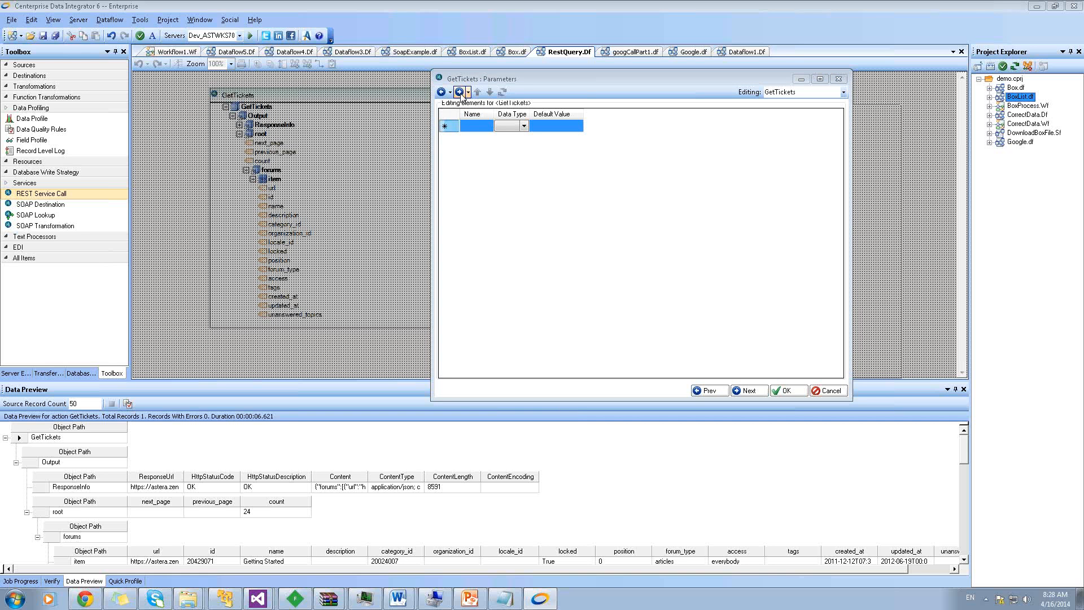
pyautogui.click(460, 92)
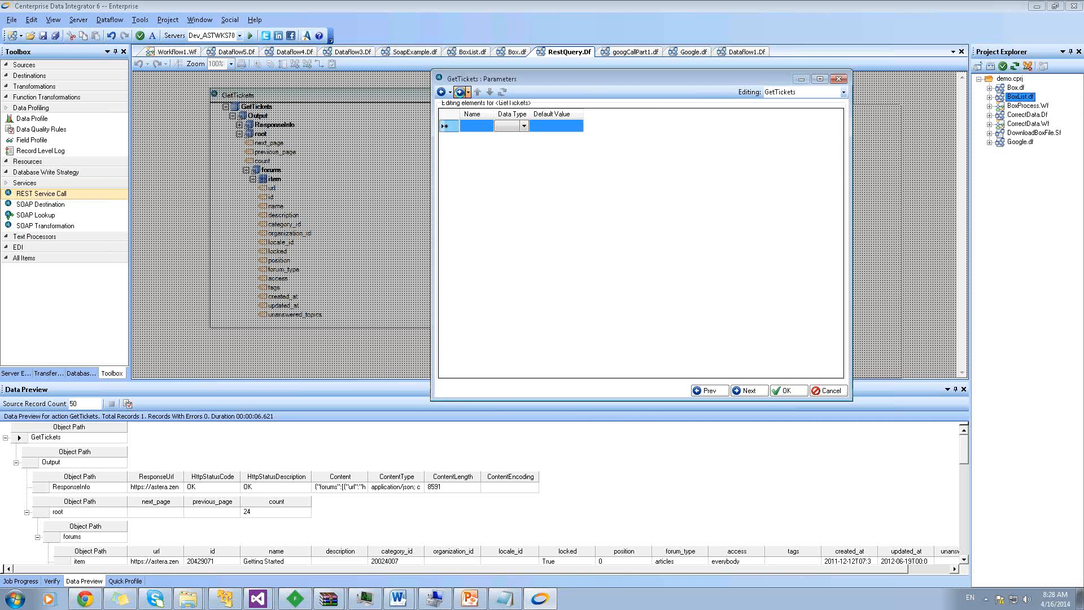
pyautogui.click(460, 93)
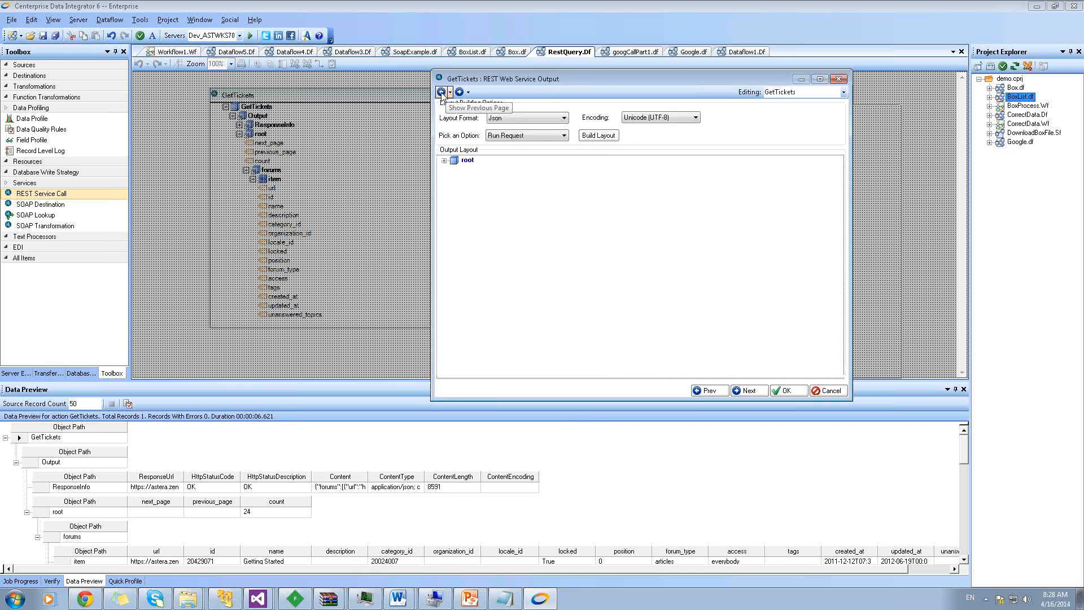
pyautogui.click(441, 93)
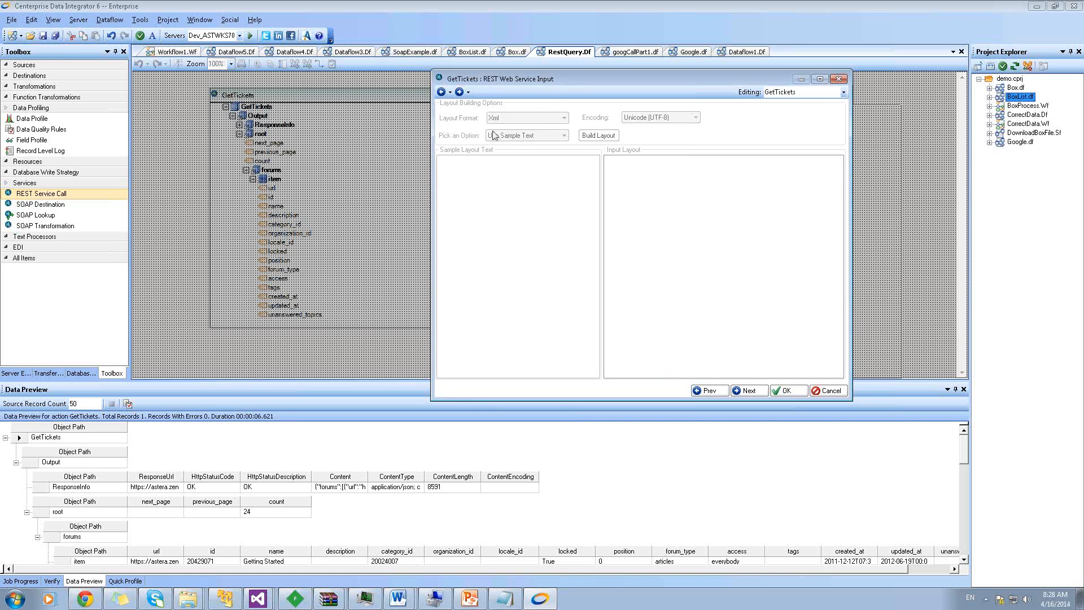
pyautogui.click(459, 92)
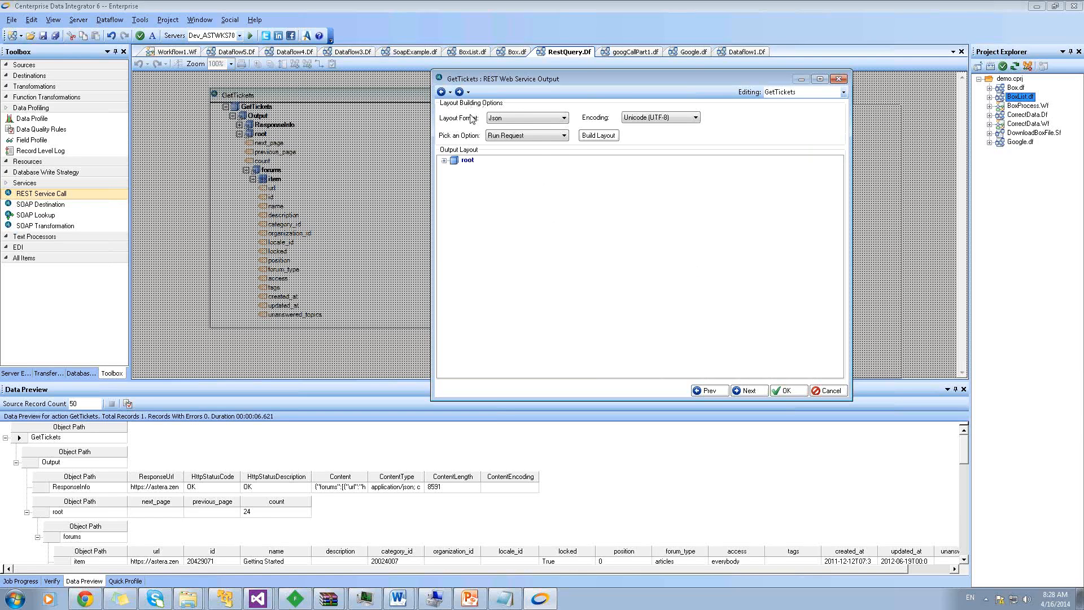
pyautogui.click(498, 121)
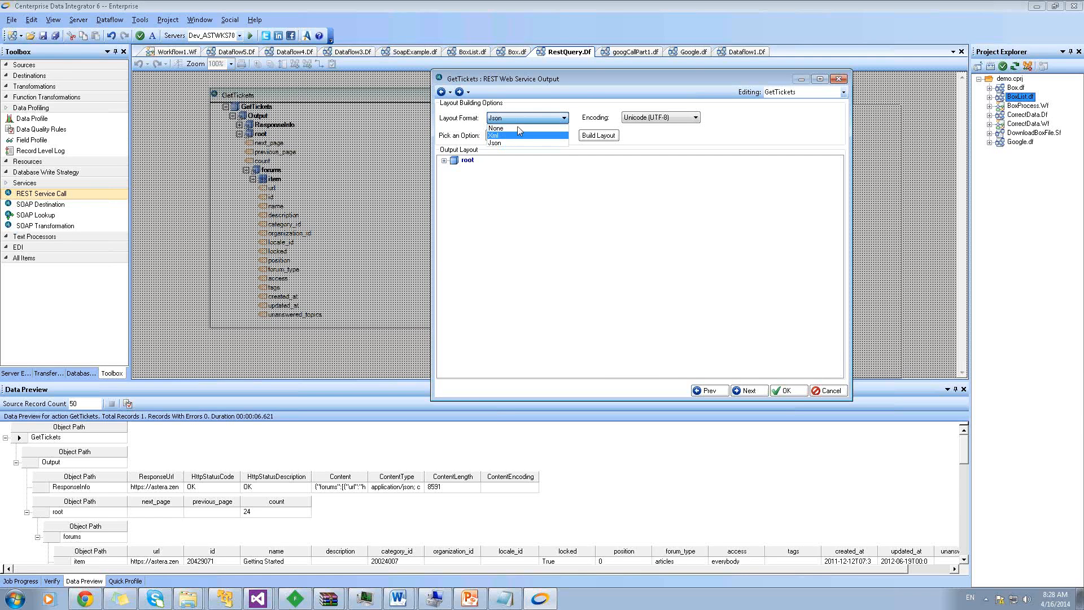
pyautogui.click(546, 105)
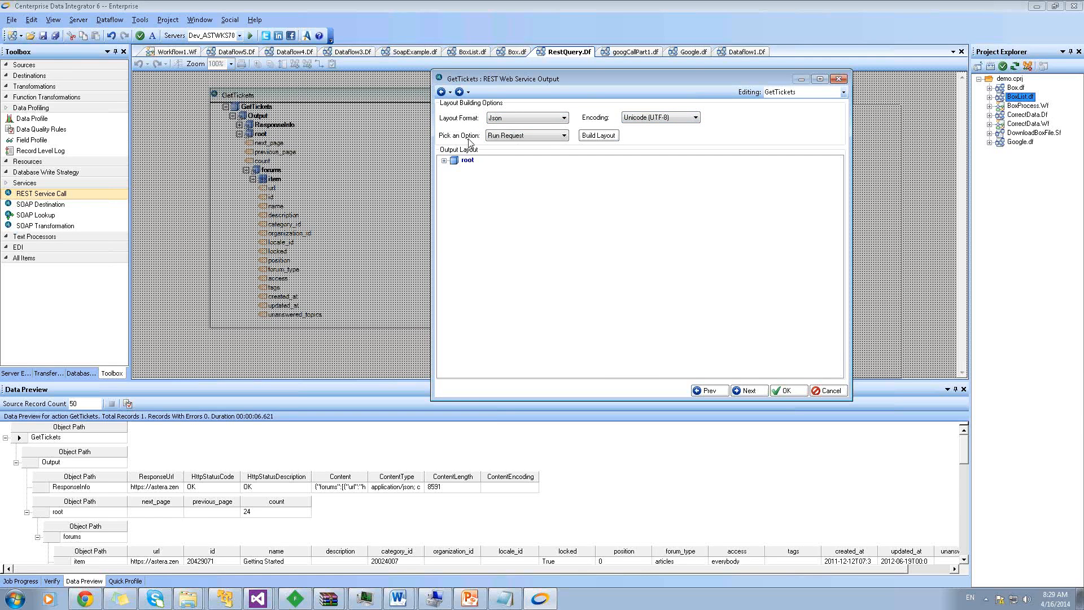
pyautogui.click(507, 136)
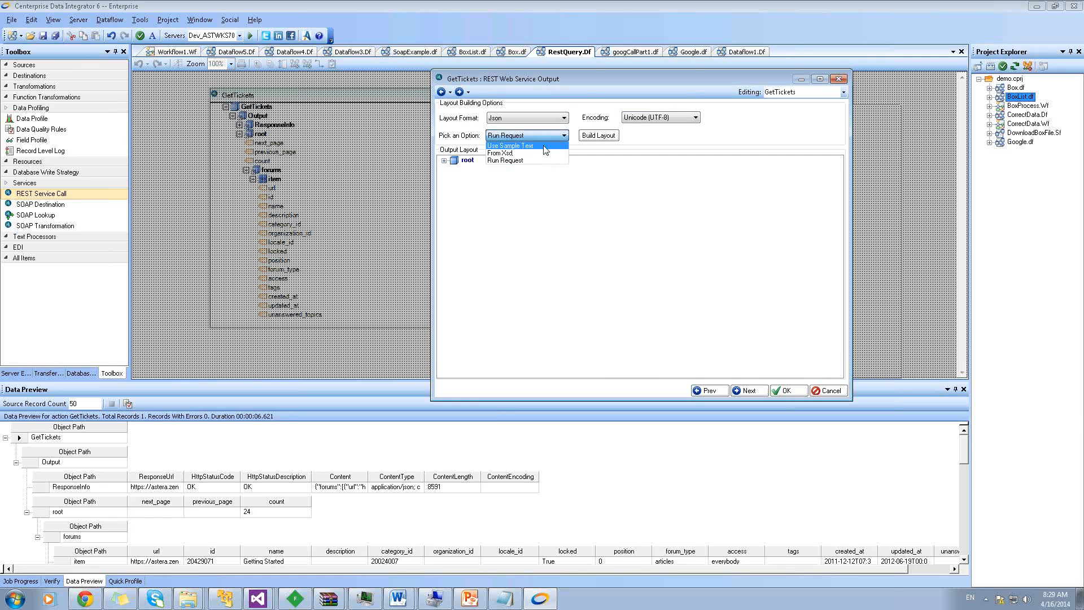
pyautogui.click(575, 128)
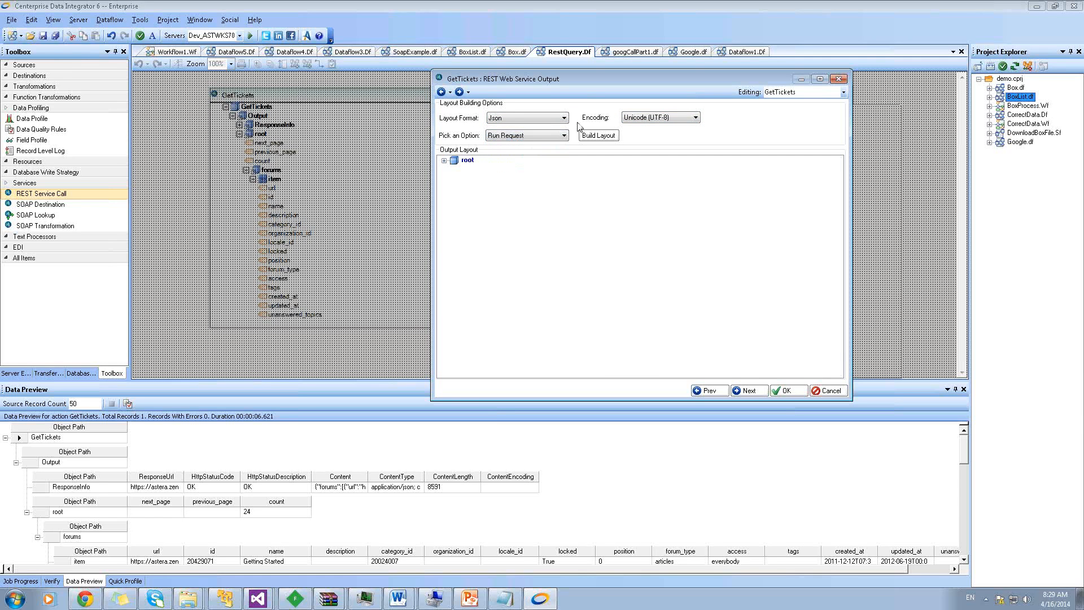
pyautogui.click(511, 136)
pyautogui.click(583, 123)
pyautogui.click(445, 160)
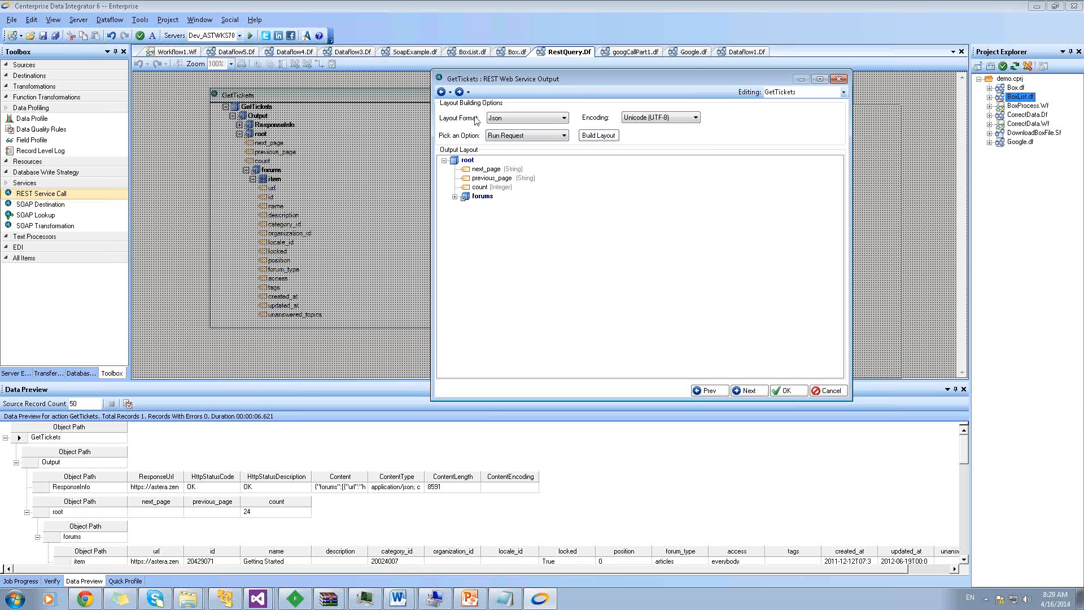
pyautogui.click(441, 91)
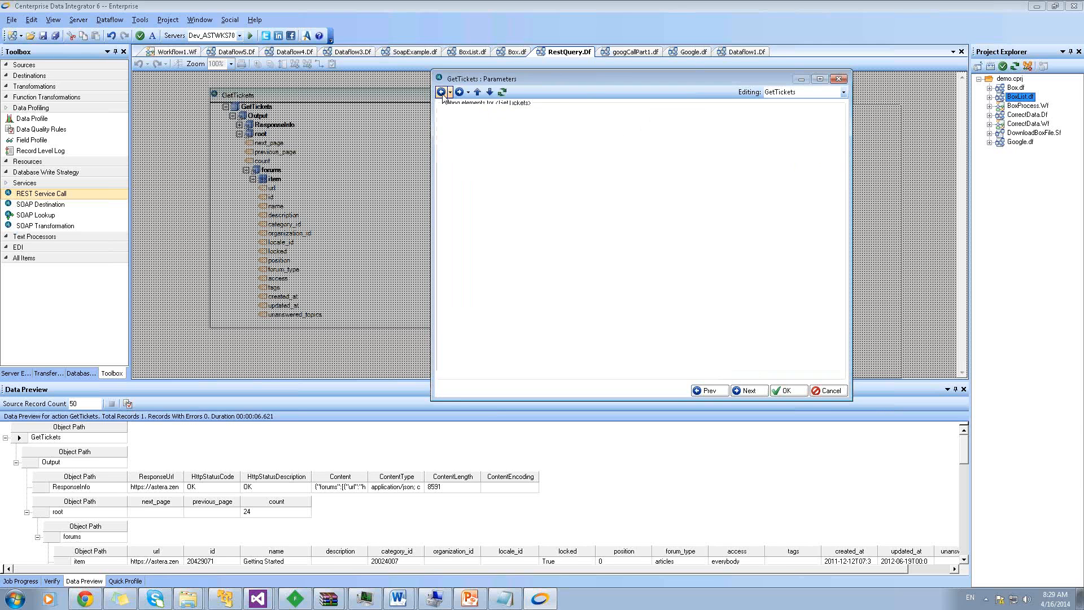
# Step GetTickets through to Output, expand root > forums > item, and close the settings
pyautogui.click(442, 92)
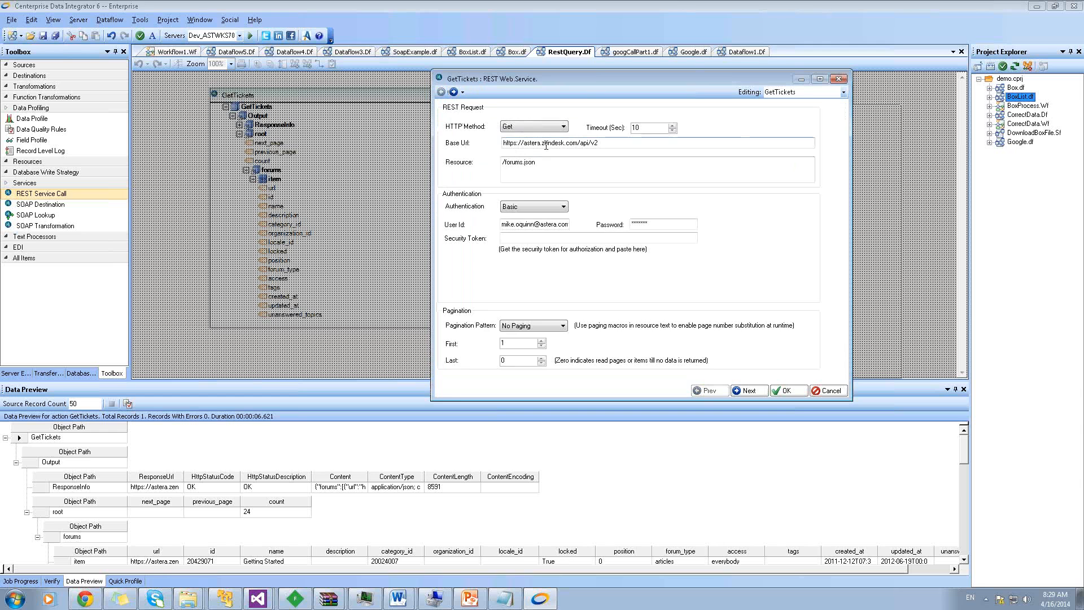
pyautogui.click(454, 94)
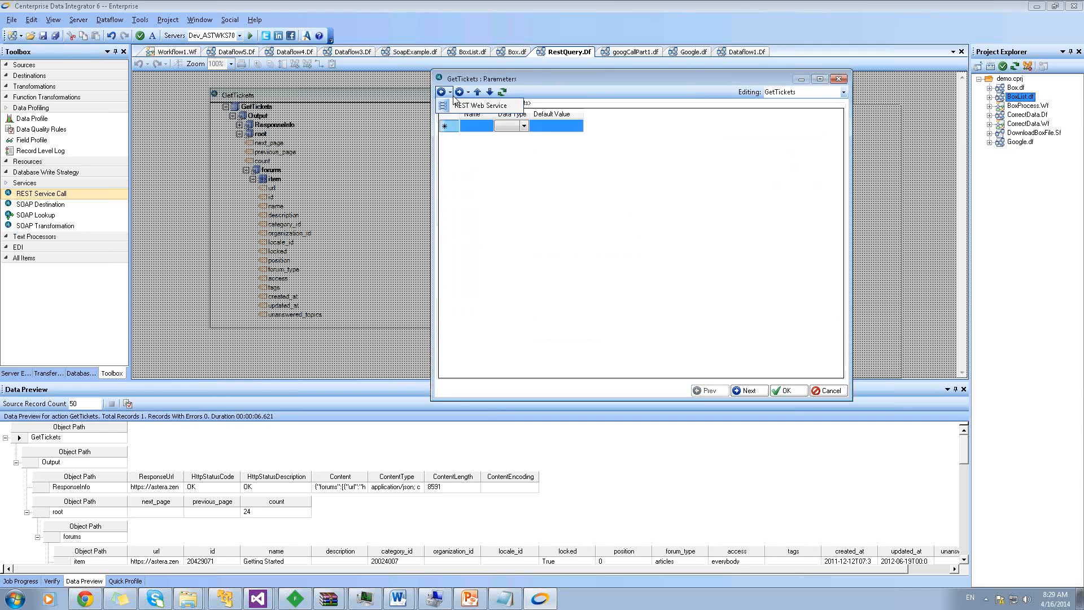
pyautogui.click(458, 95)
pyautogui.click(458, 96)
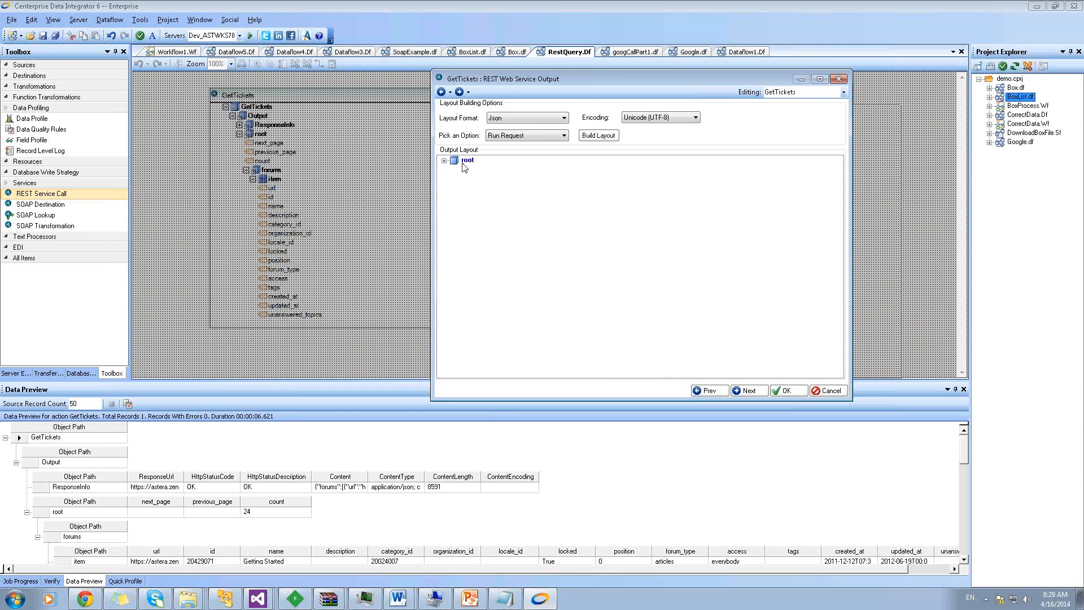
pyautogui.click(445, 161)
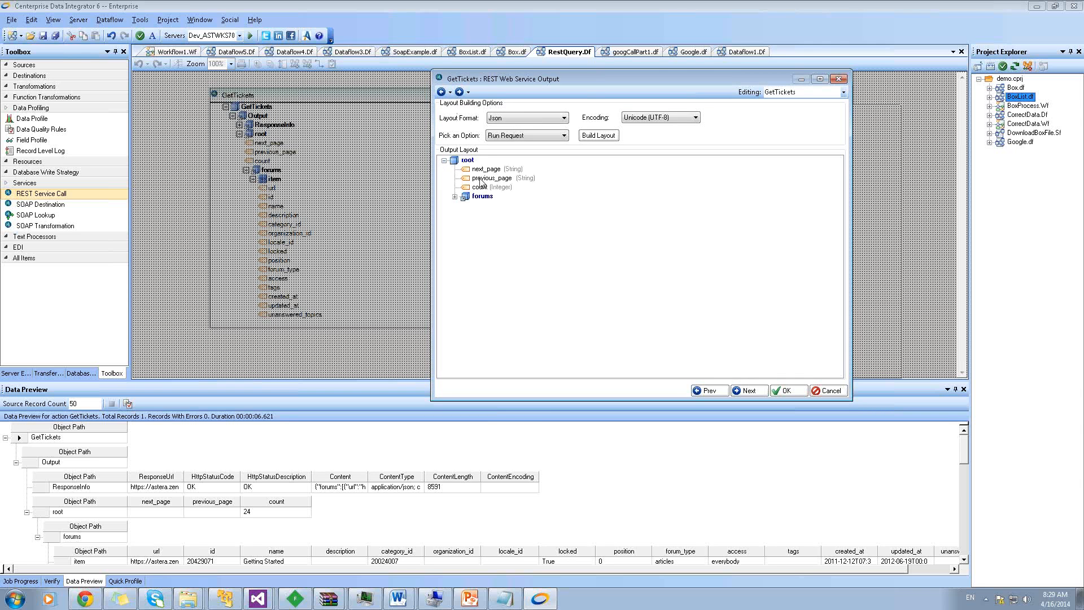
pyautogui.click(454, 197)
pyautogui.click(465, 206)
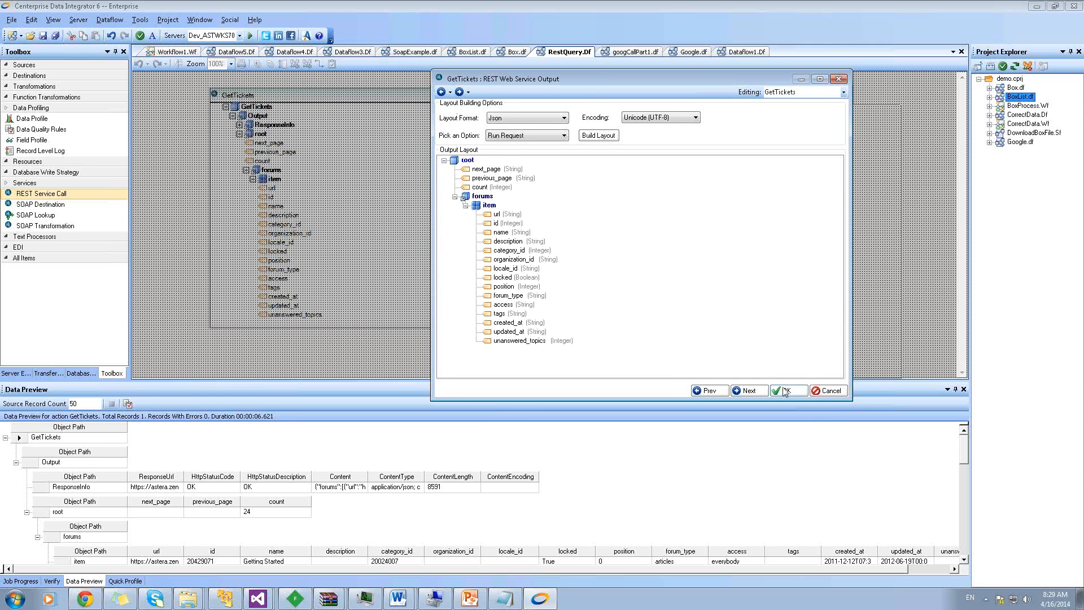
pyautogui.click(821, 393)
pyautogui.click(240, 125)
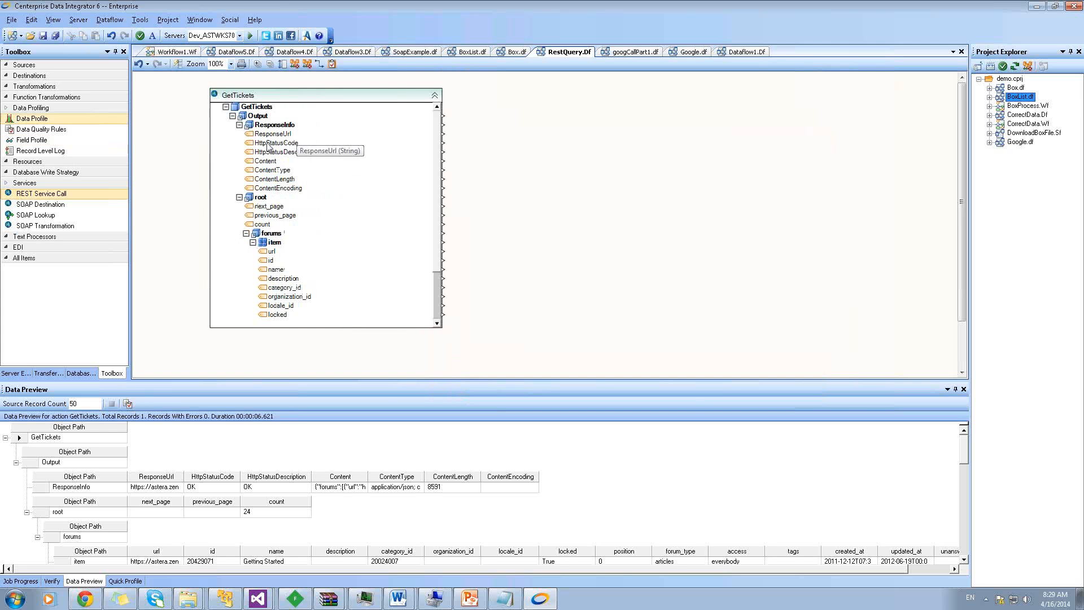
# Add a Passthru transformation and map the forums item name and description fields into Passthru1
pyautogui.click(30, 87)
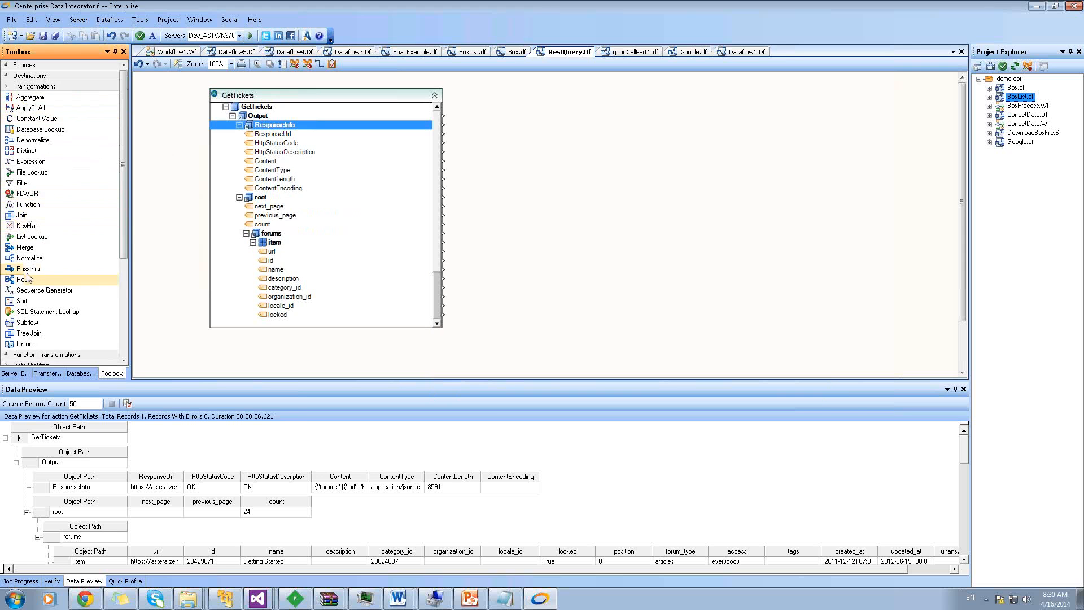
pyautogui.moveTo(27, 269); pyautogui.dragTo(540, 127)
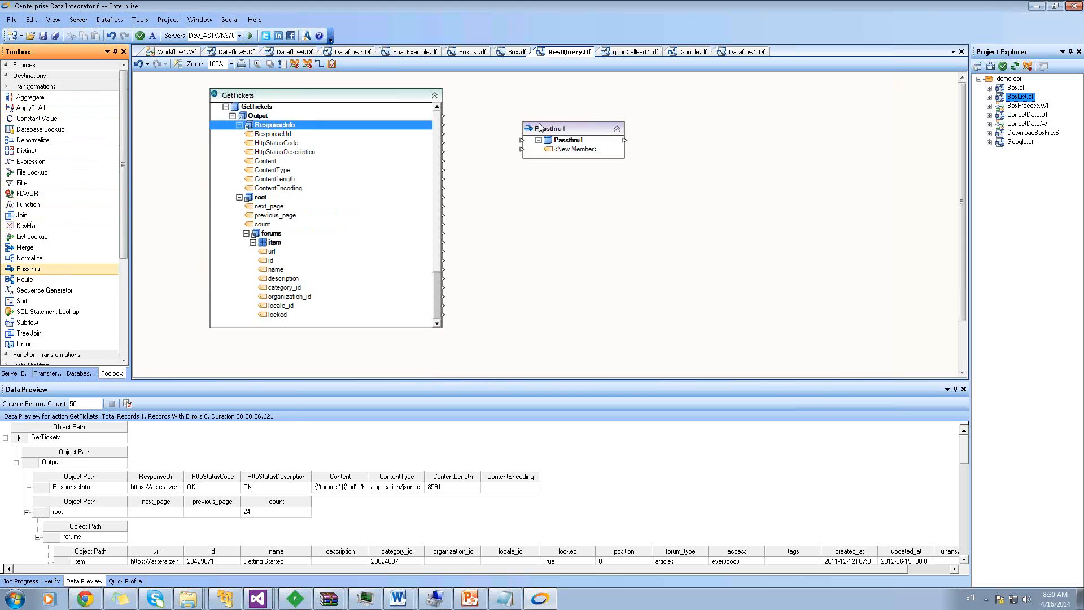
pyautogui.click(573, 134)
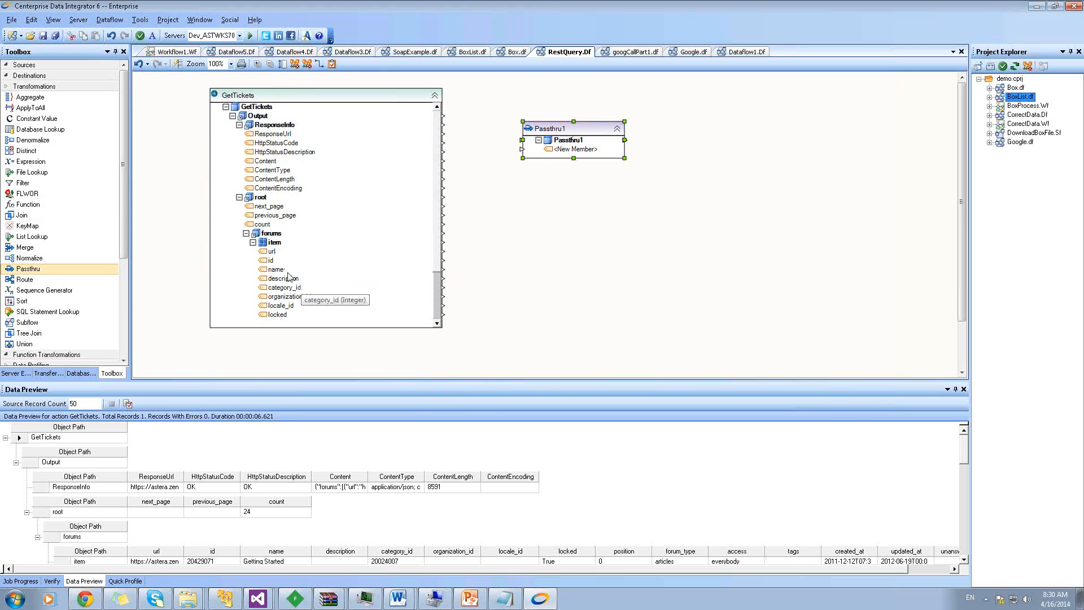
pyautogui.moveTo(271, 275); pyautogui.dragTo(574, 150)
pyautogui.moveTo(282, 278); pyautogui.dragTo(571, 159)
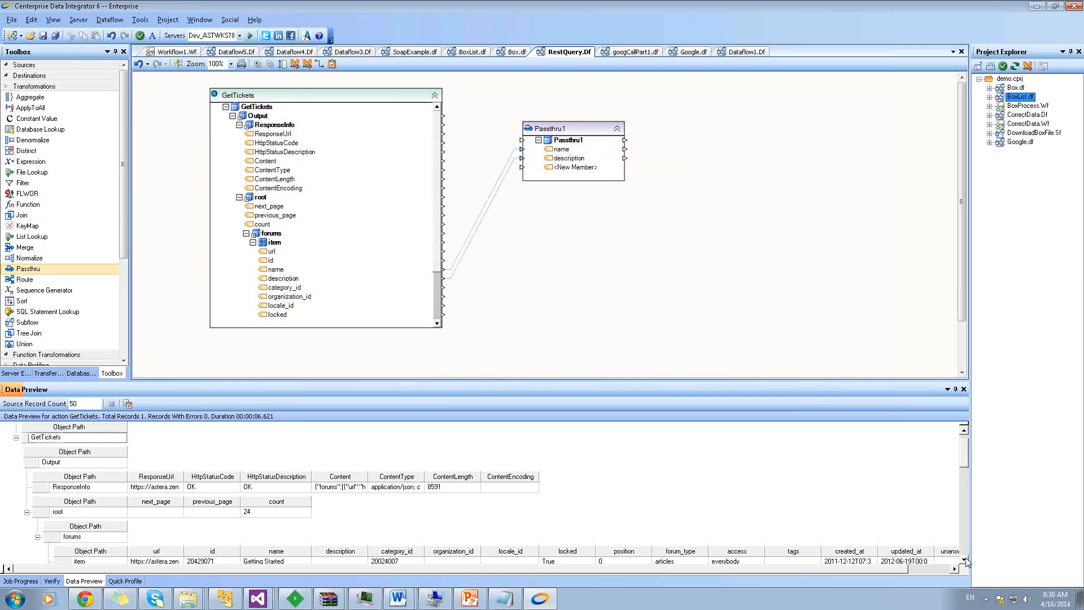
pyautogui.scroll(-3, 926, 520)
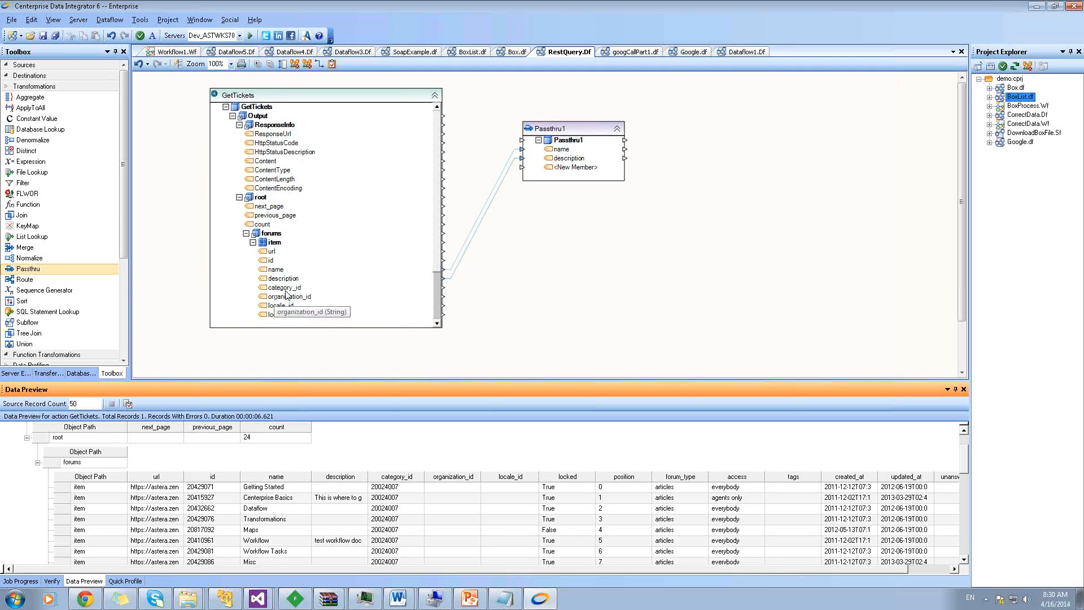
pyautogui.click(438, 323)
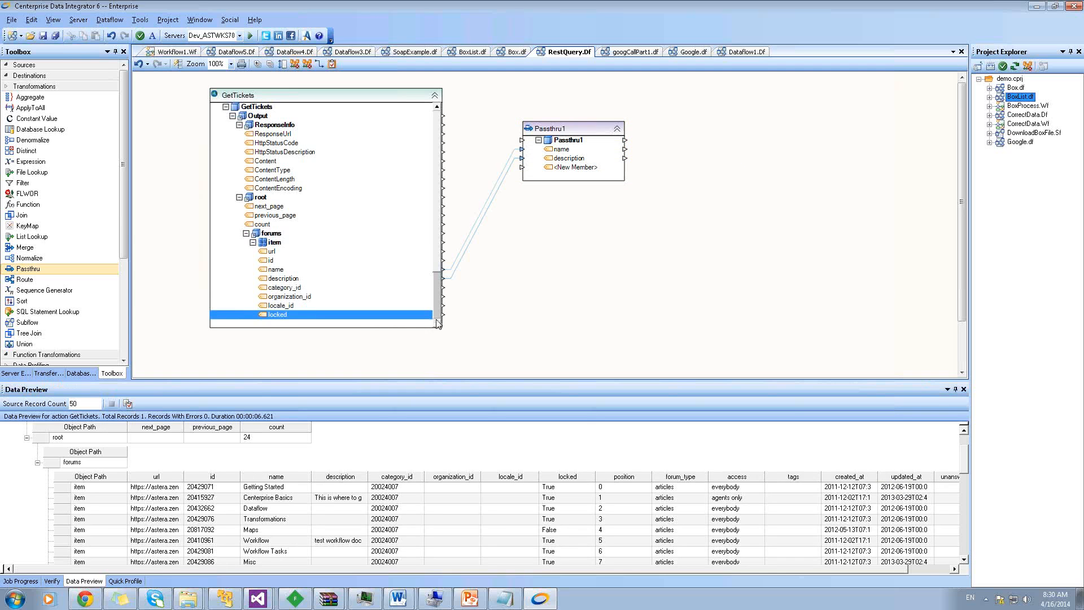
pyautogui.scroll(-3, 438, 323)
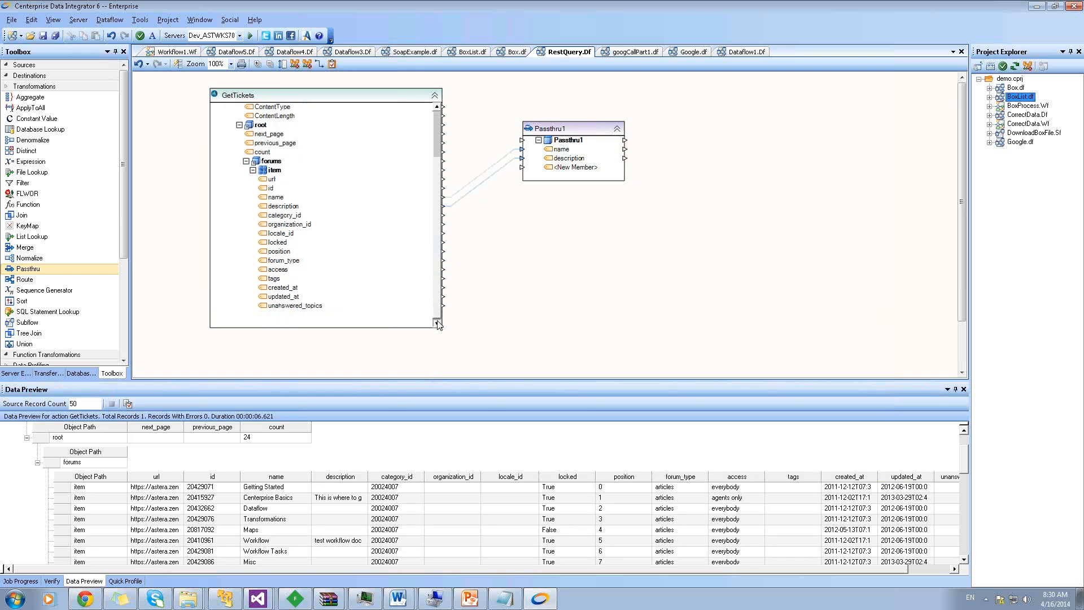
pyautogui.moveTo(281, 299); pyautogui.dragTo(569, 172)
pyautogui.rightClick(580, 130)
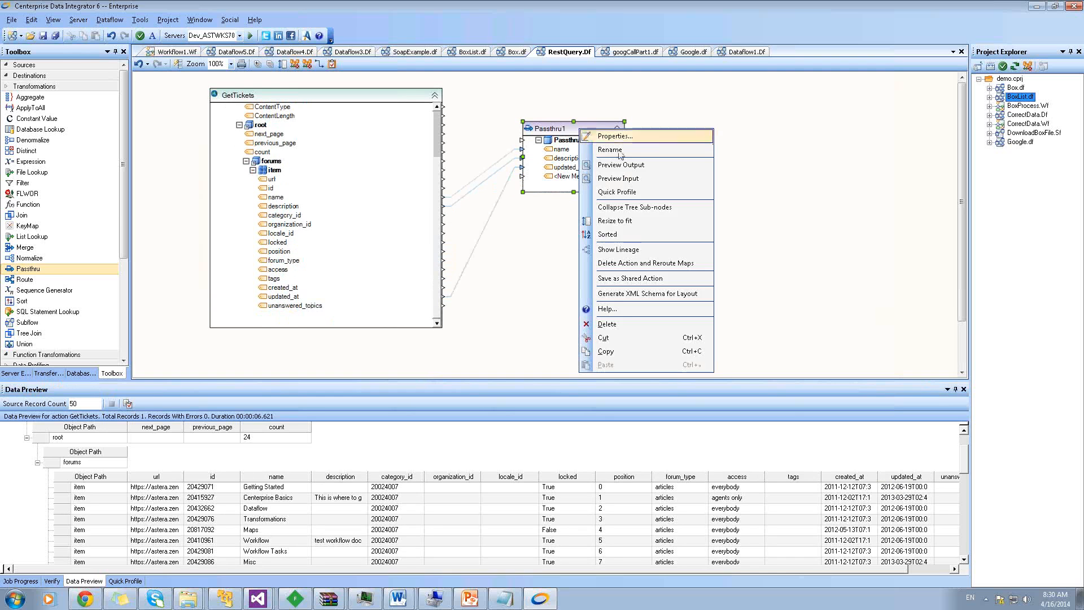
pyautogui.click(633, 166)
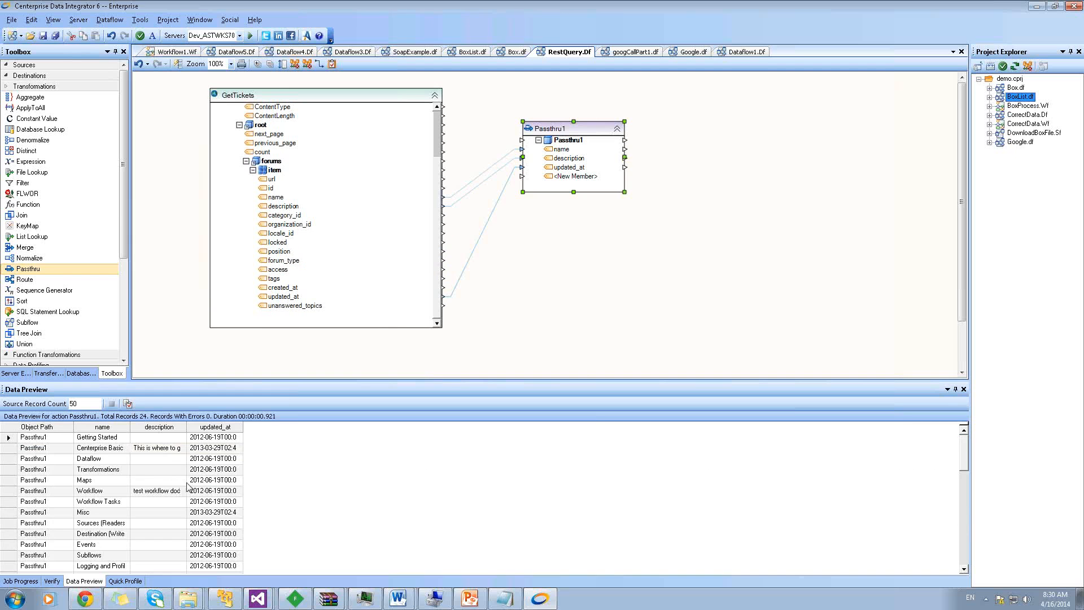
pyautogui.click(146, 480)
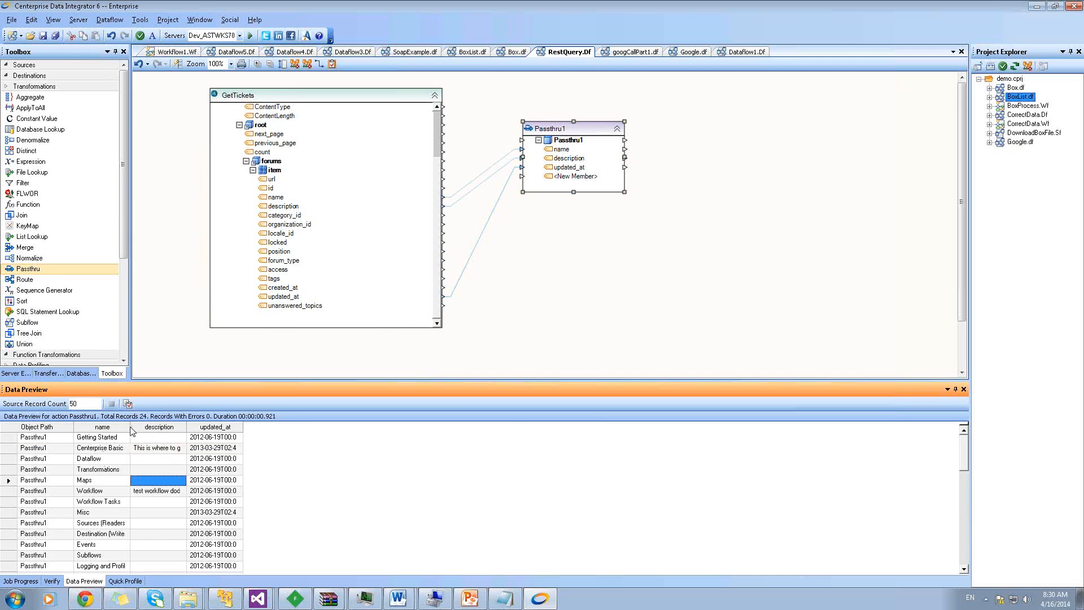
pyautogui.moveTo(130, 427); pyautogui.dragTo(183, 427)
pyautogui.click(169, 447)
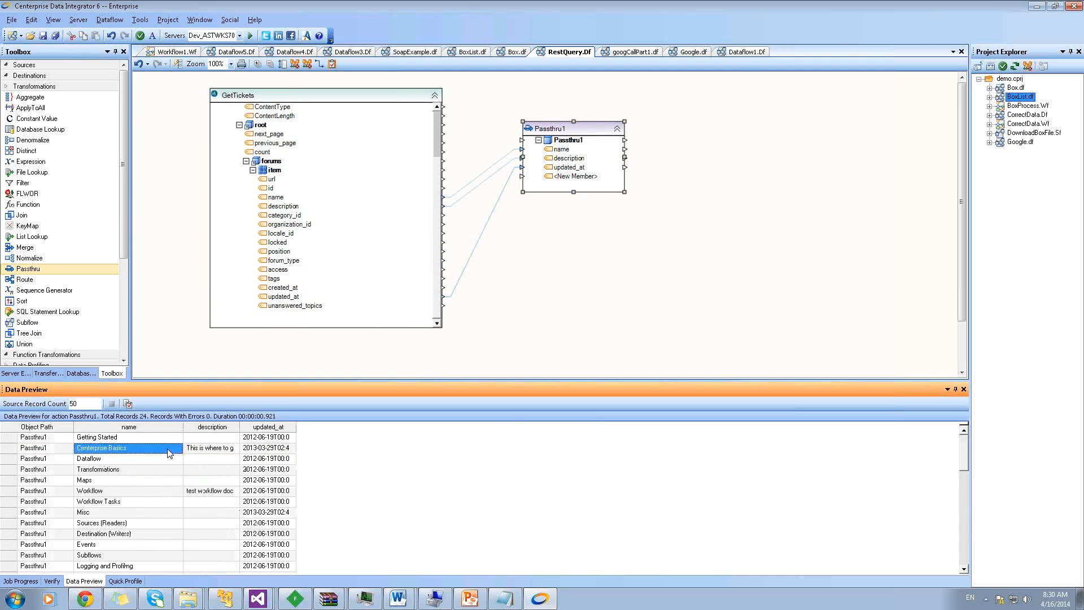
pyautogui.scroll(-3, 170, 454)
pyautogui.scroll(-4, 168, 454)
pyautogui.scroll(5, 169, 458)
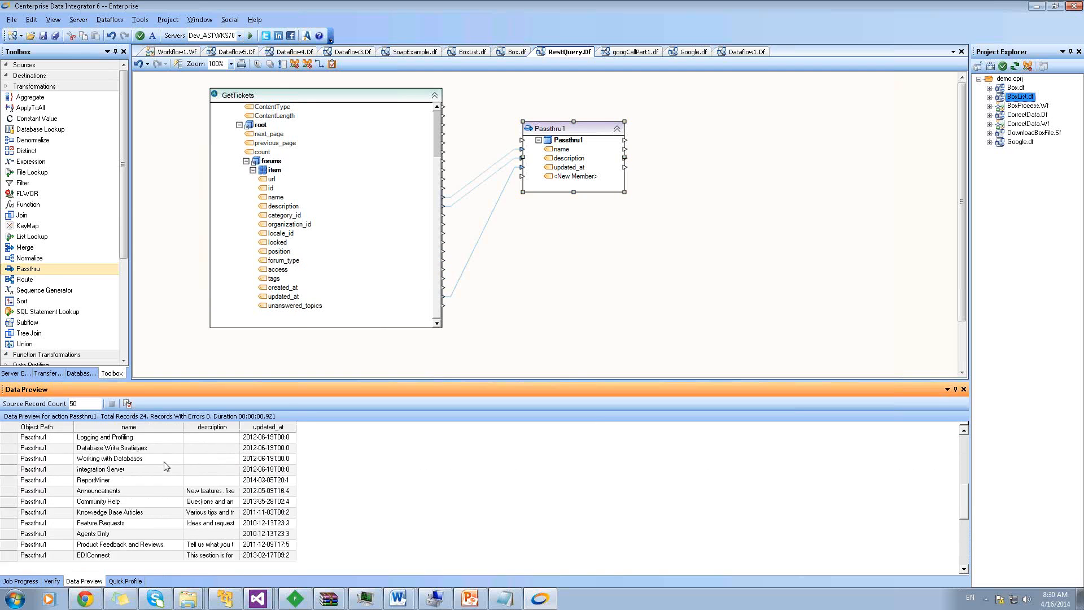
pyautogui.scroll(2, 165, 467)
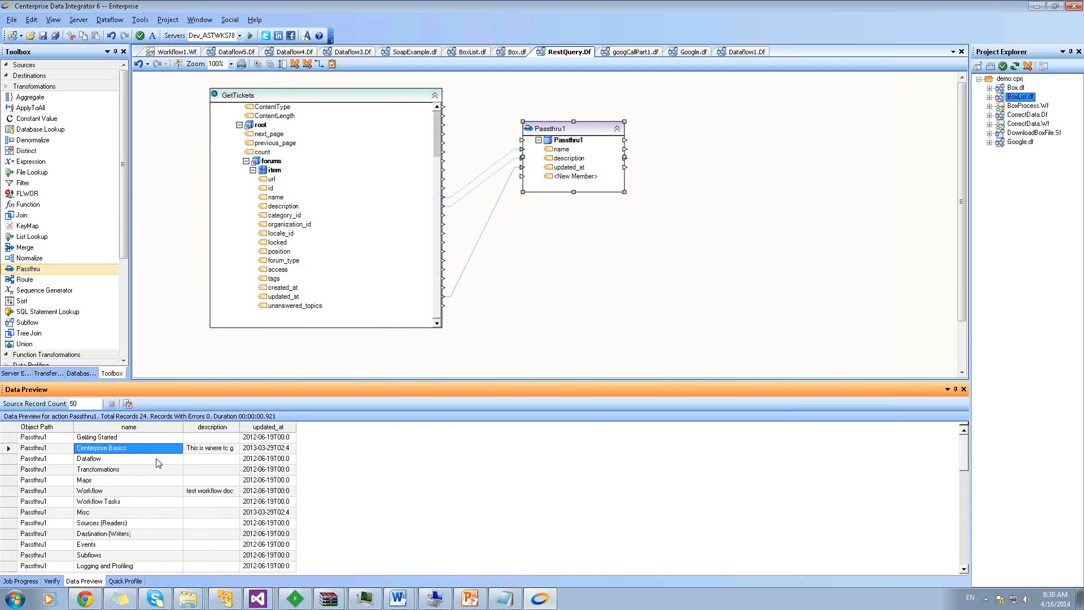
pyautogui.scroll(-5, 158, 463)
pyautogui.scroll(5, 158, 464)
pyautogui.scroll(-3, 158, 462)
pyautogui.scroll(3, 158, 465)
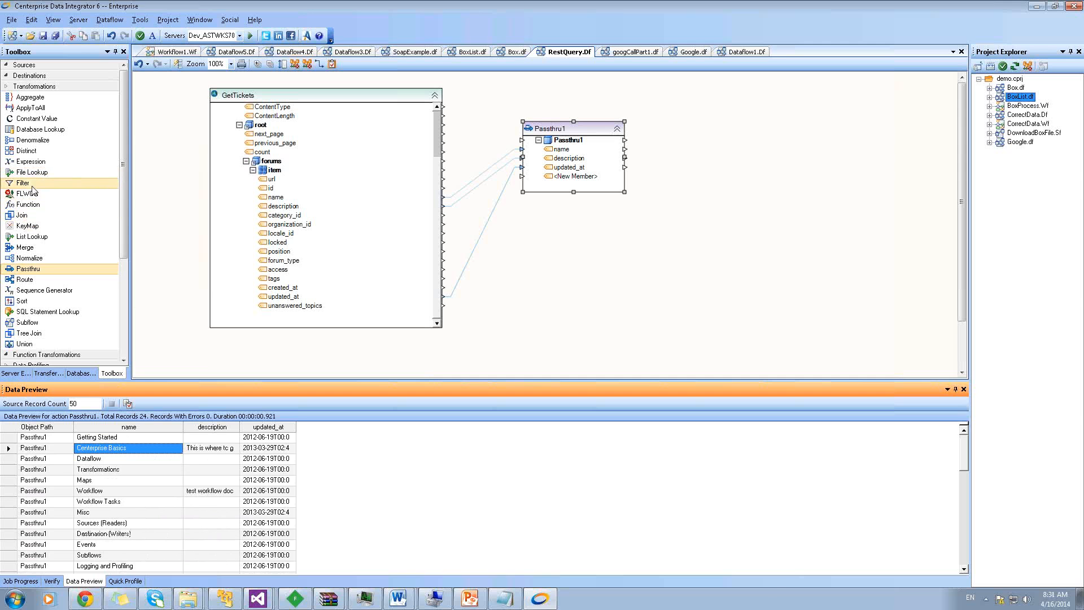
# Add a Filter step and map Passthru1's fields into Filter1
pyautogui.moveTo(23, 183); pyautogui.dragTo(656, 135)
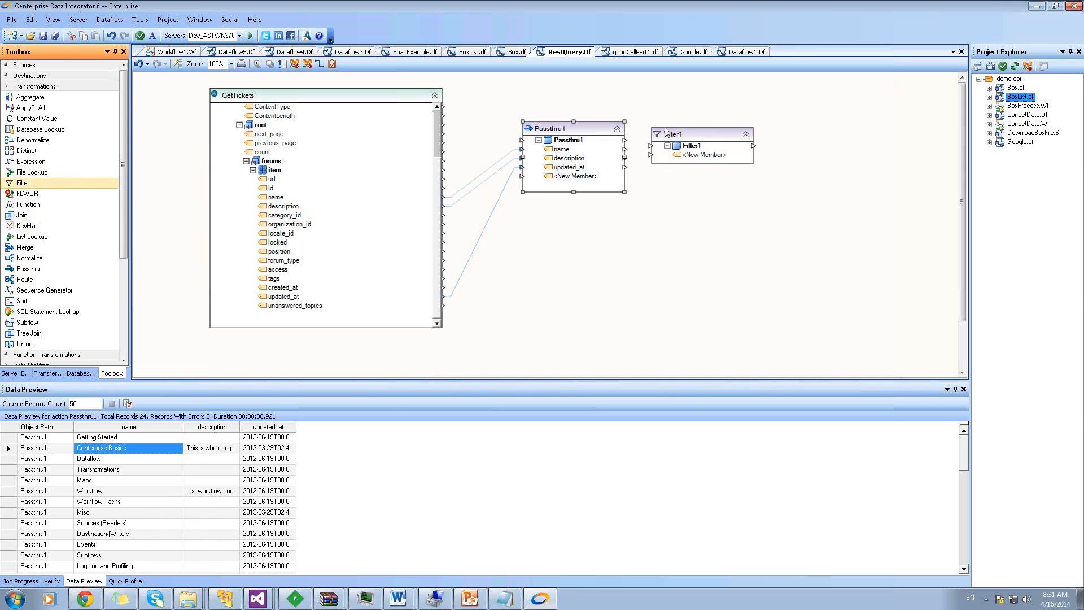
pyautogui.moveTo(565, 140); pyautogui.dragTo(695, 145)
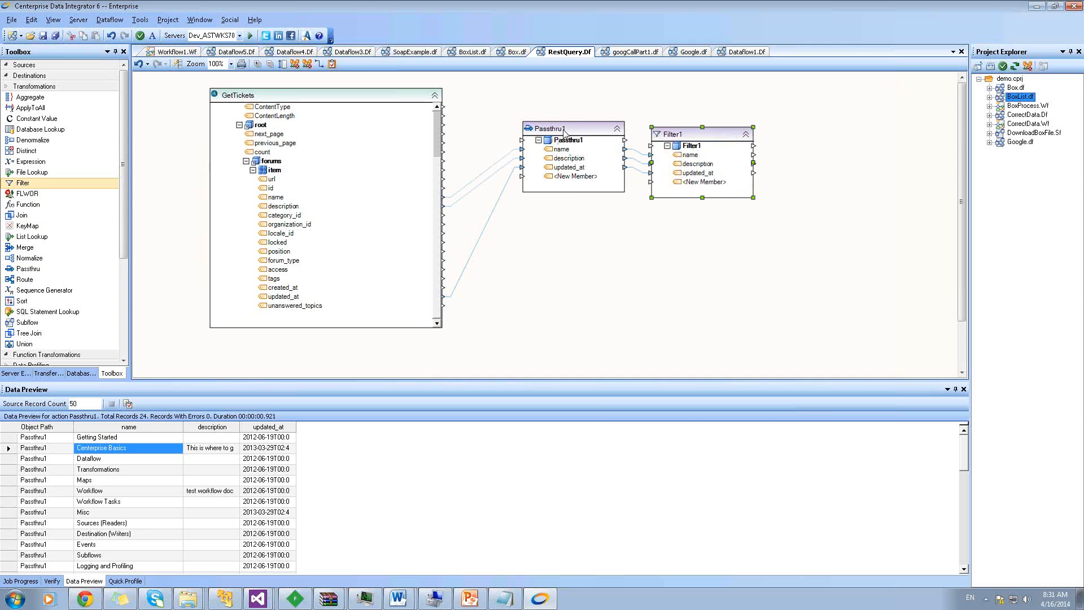
pyautogui.moveTo(567, 128); pyautogui.dragTo(547, 118)
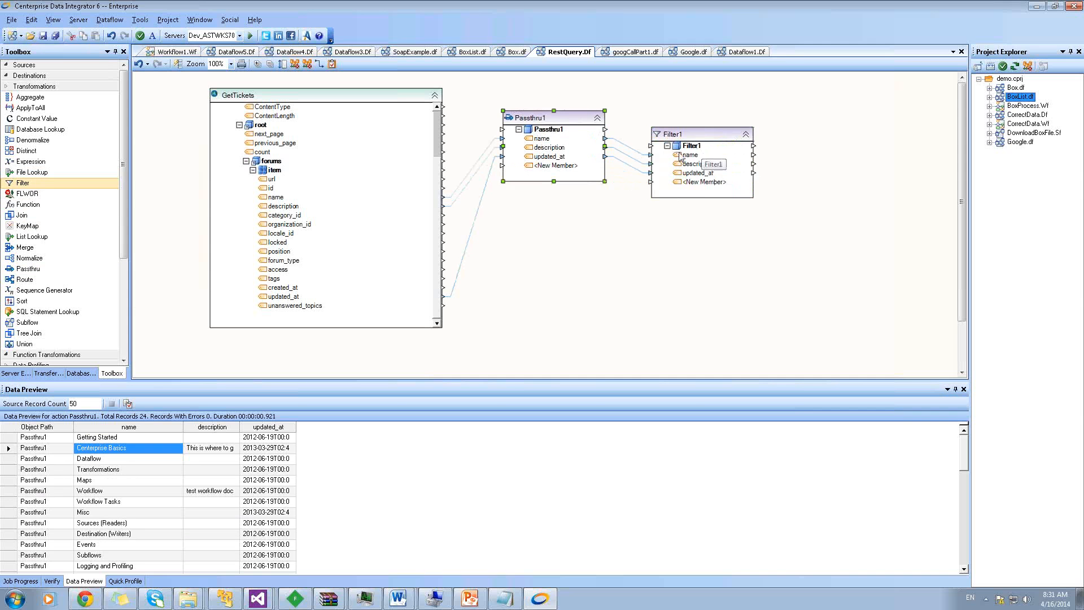
# Set Filter1's expression to IsNullOrWhitespace(description) and preview its 16 output records
pyautogui.click(682, 136)
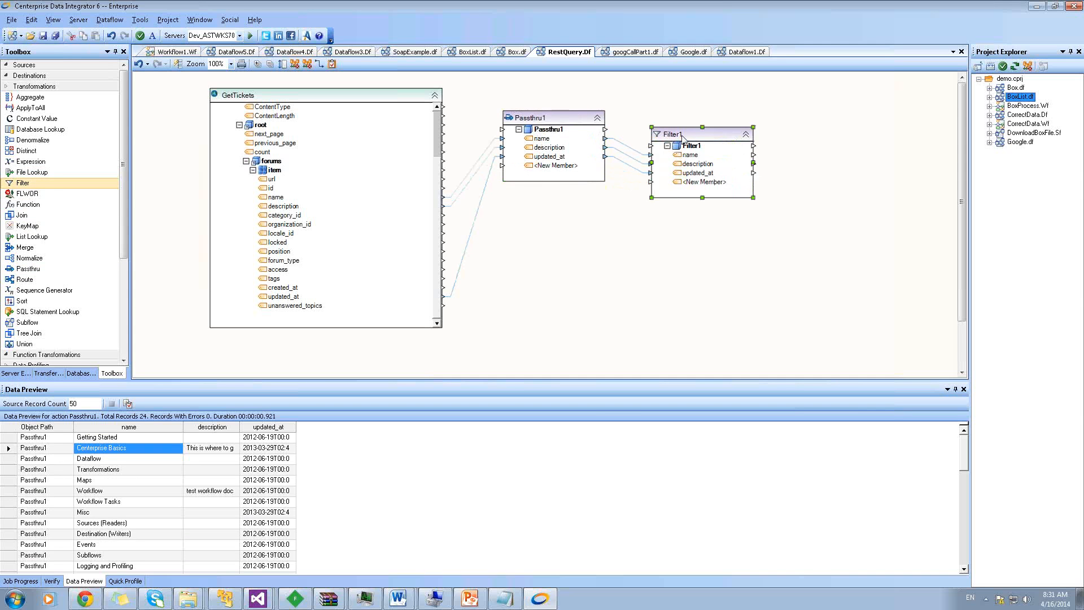
pyautogui.doubleClick(682, 137)
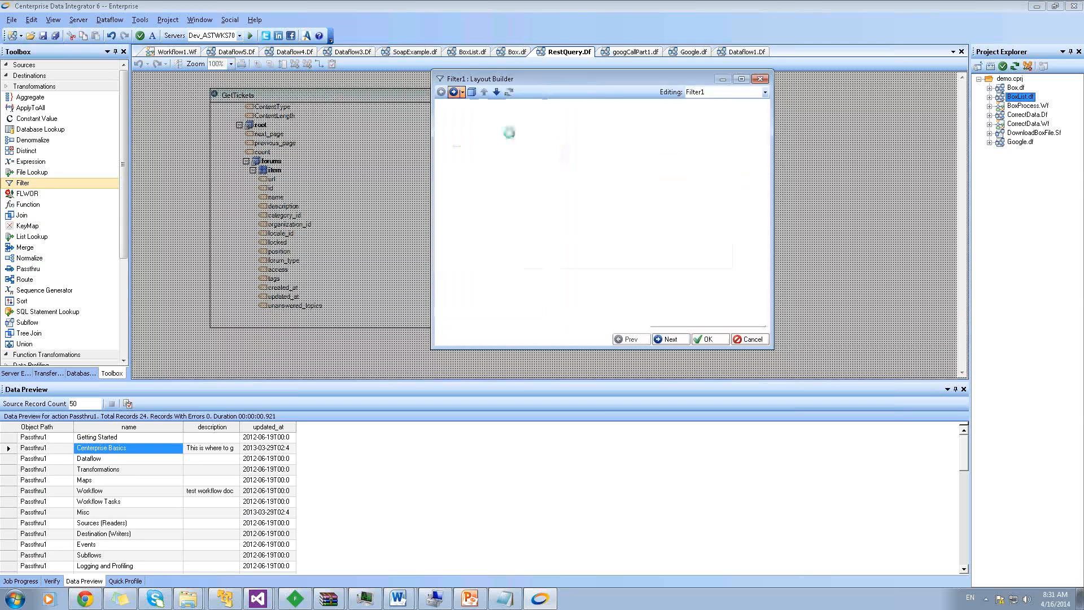
pyautogui.click(508, 121)
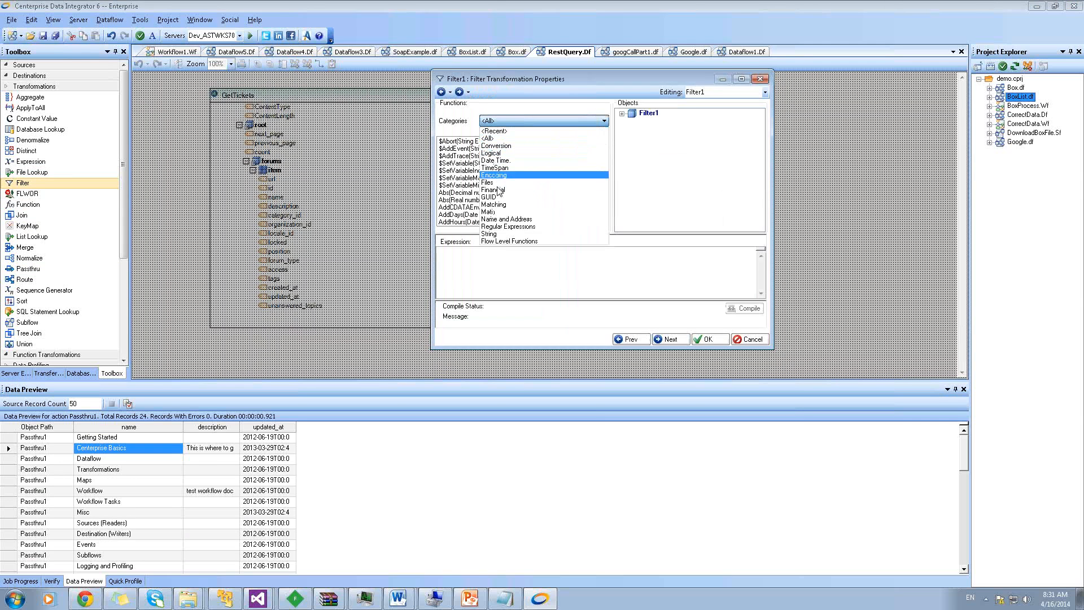
pyautogui.click(500, 153)
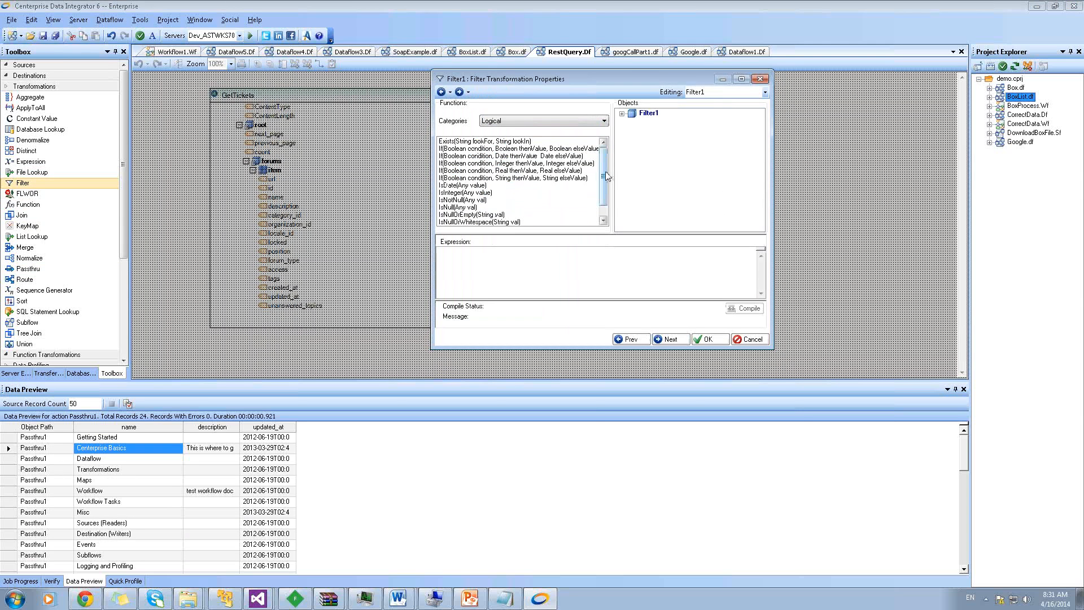
pyautogui.moveTo(607, 177); pyautogui.dragTo(602, 169)
pyautogui.click(472, 222)
pyautogui.doubleClick(485, 222)
pyautogui.click(622, 114)
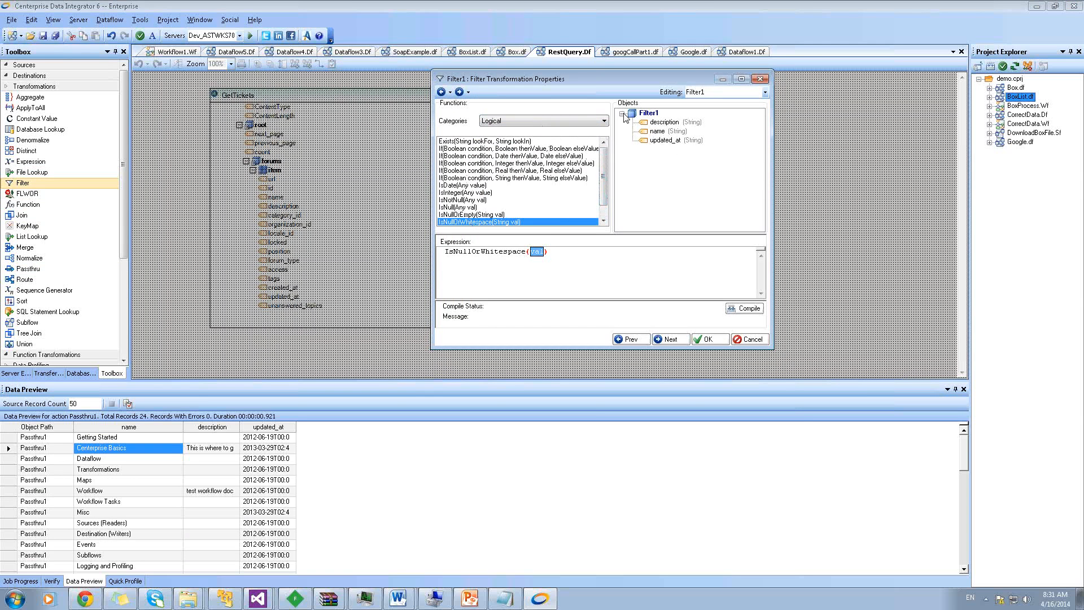
pyautogui.doubleClick(662, 122)
pyautogui.click(707, 339)
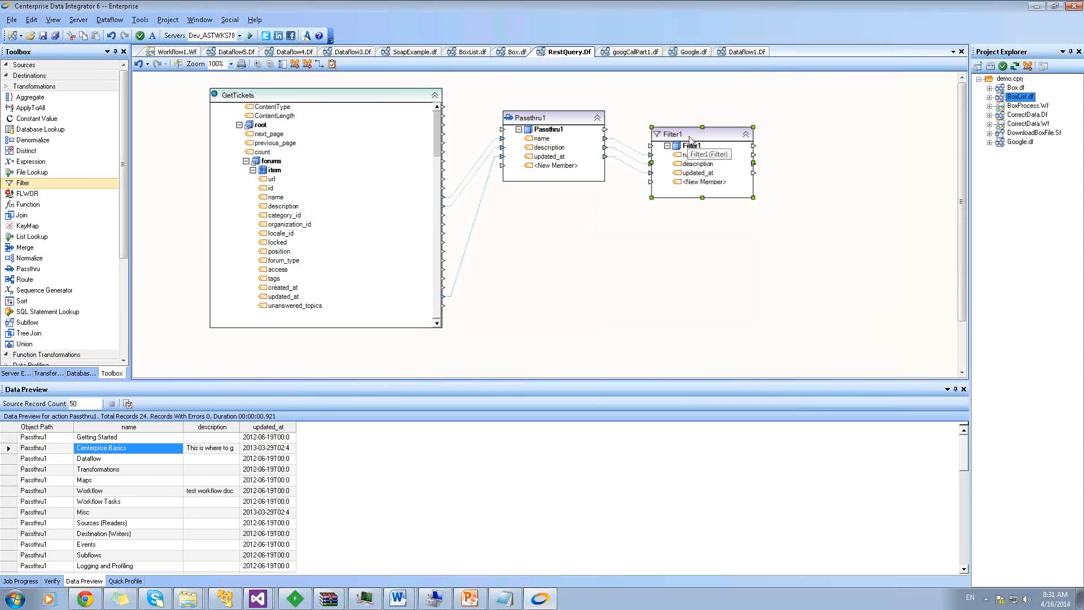
pyautogui.rightClick(689, 137)
pyautogui.click(732, 171)
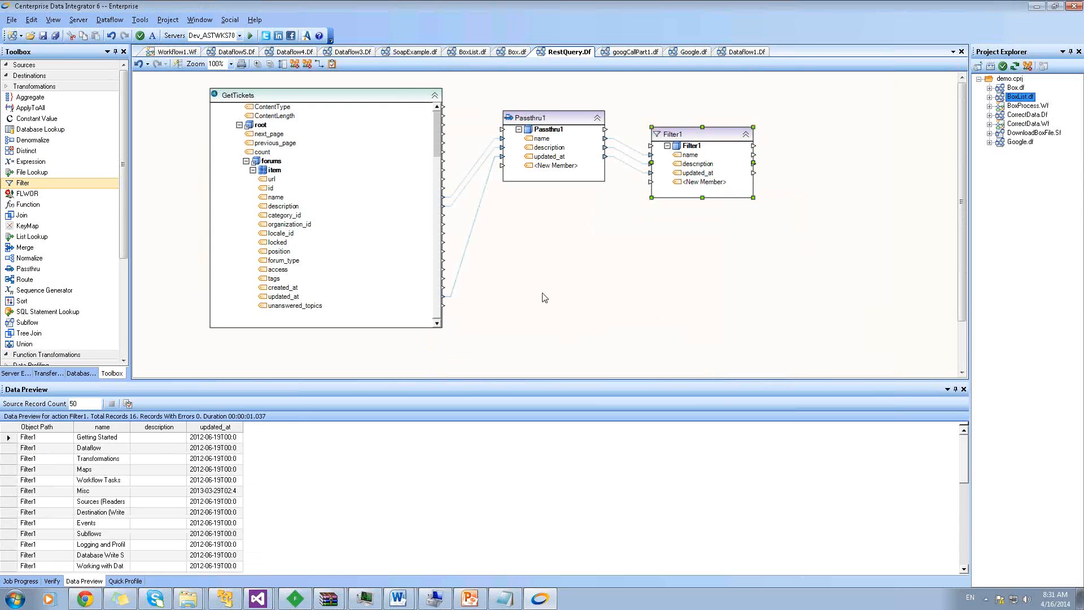
# Append '= false' to Filter1's expression and preview the 8 records with non-blank descriptions
pyautogui.doubleClick(683, 133)
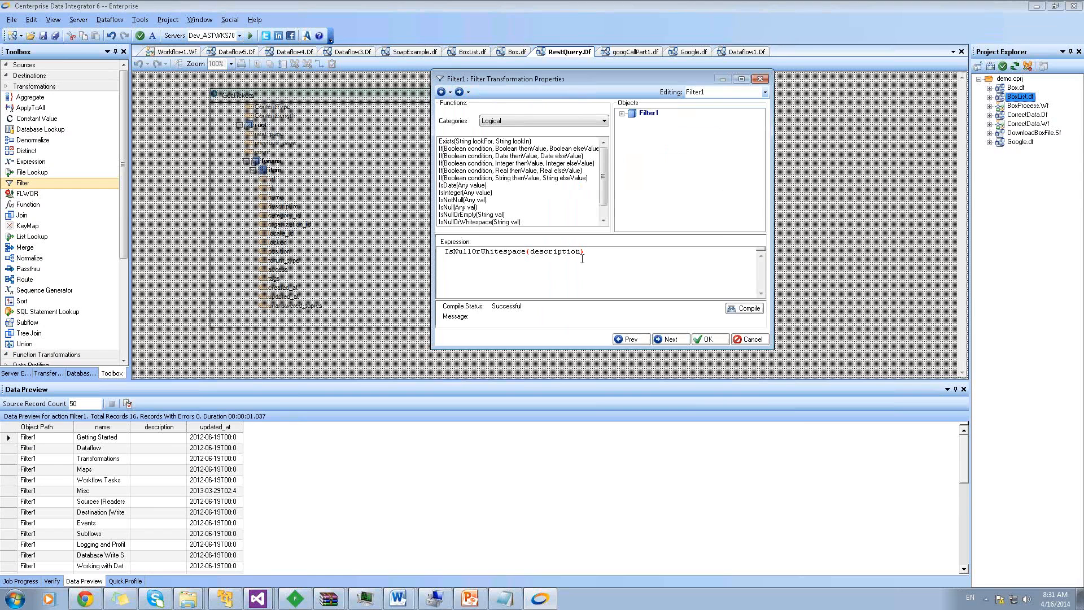
pyautogui.click(590, 259)
pyautogui.write('= fal')
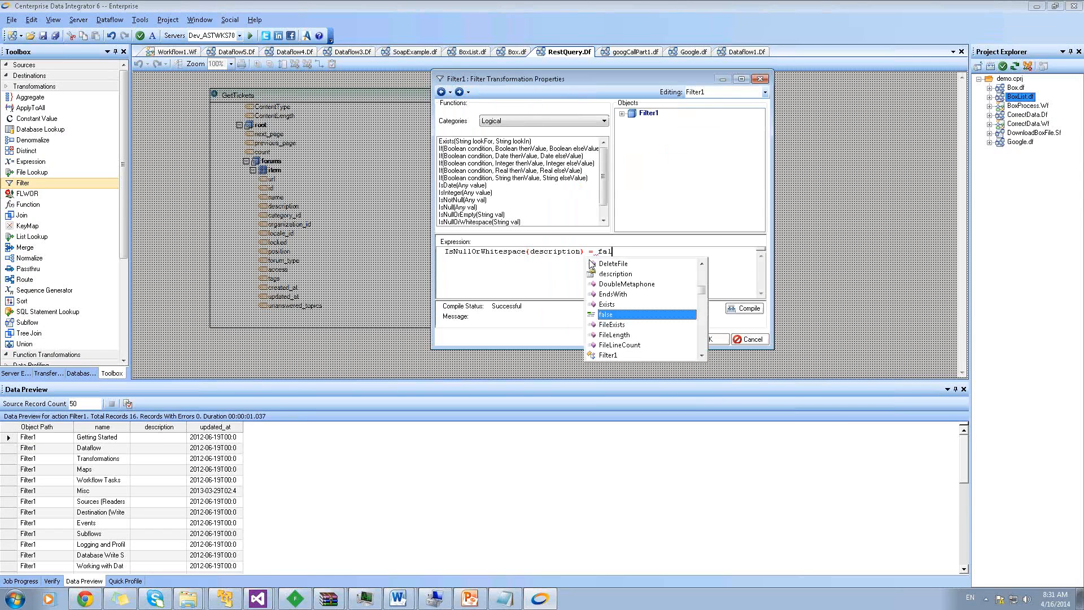
pyautogui.write('se')
pyautogui.click(724, 339)
pyautogui.rightClick(704, 145)
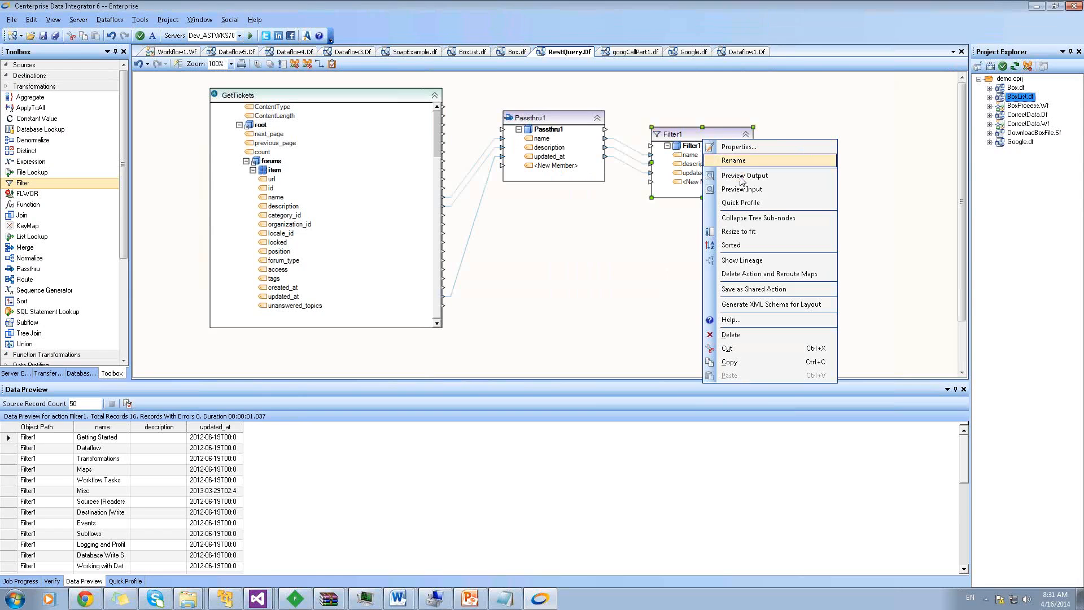
pyautogui.click(734, 175)
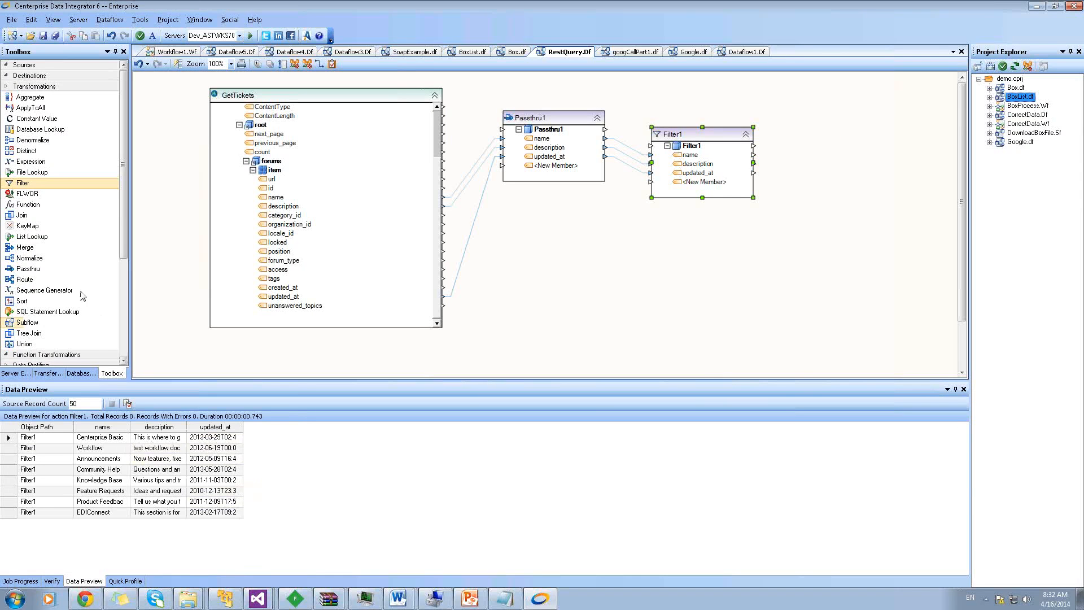
pyautogui.click(36, 78)
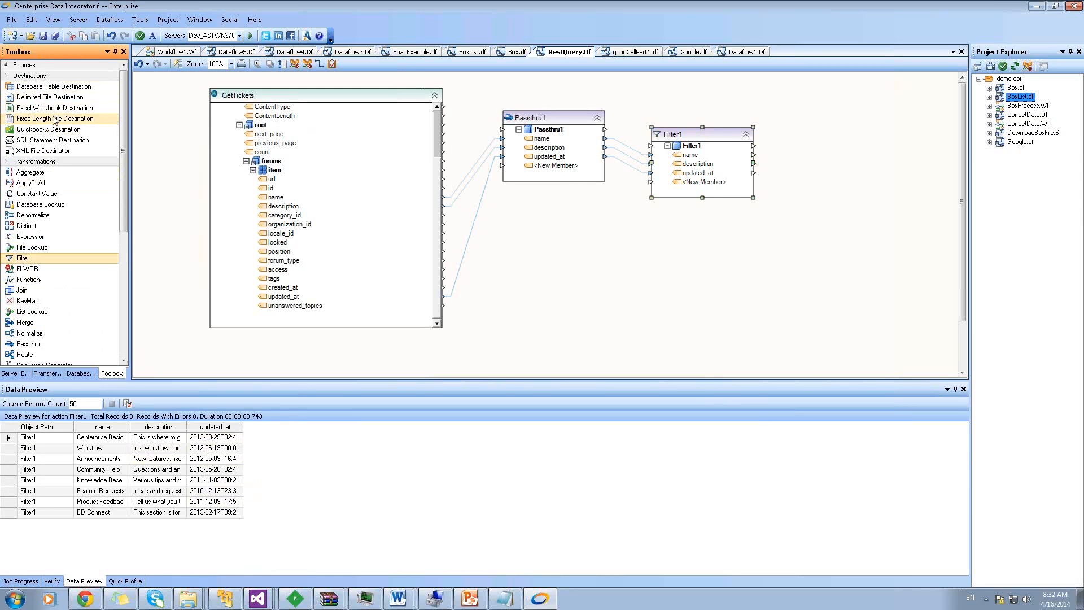
# Feed Filter1 into an Excel destination writing c:\reportofforumentries.xls and run the dataflow
pyautogui.click(33, 76)
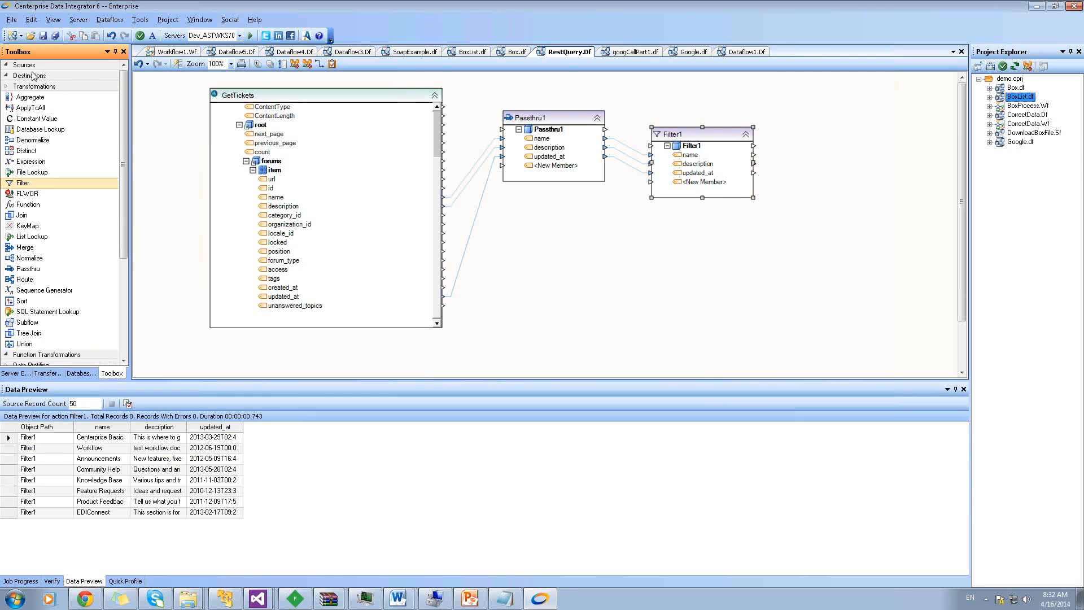
pyautogui.click(31, 77)
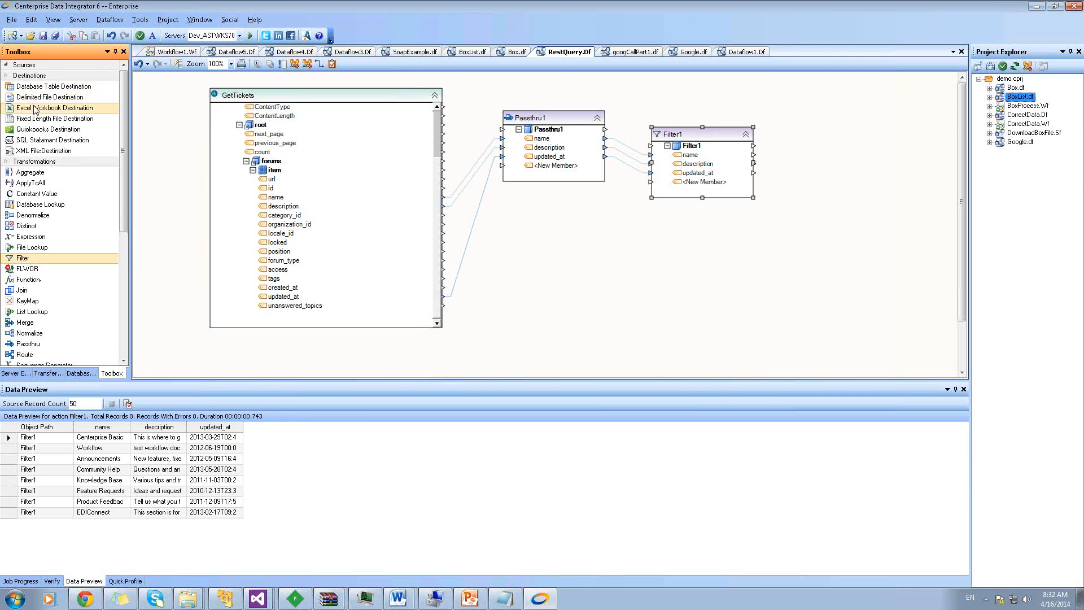
pyautogui.moveTo(54, 108); pyautogui.dragTo(809, 122)
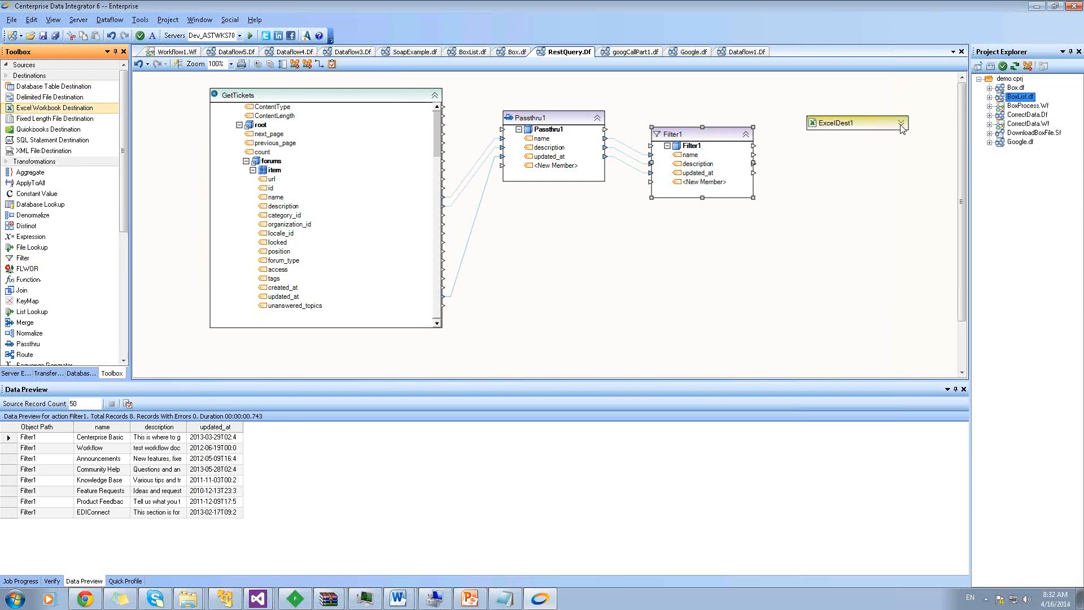
pyautogui.moveTo(694, 148); pyautogui.dragTo(854, 144)
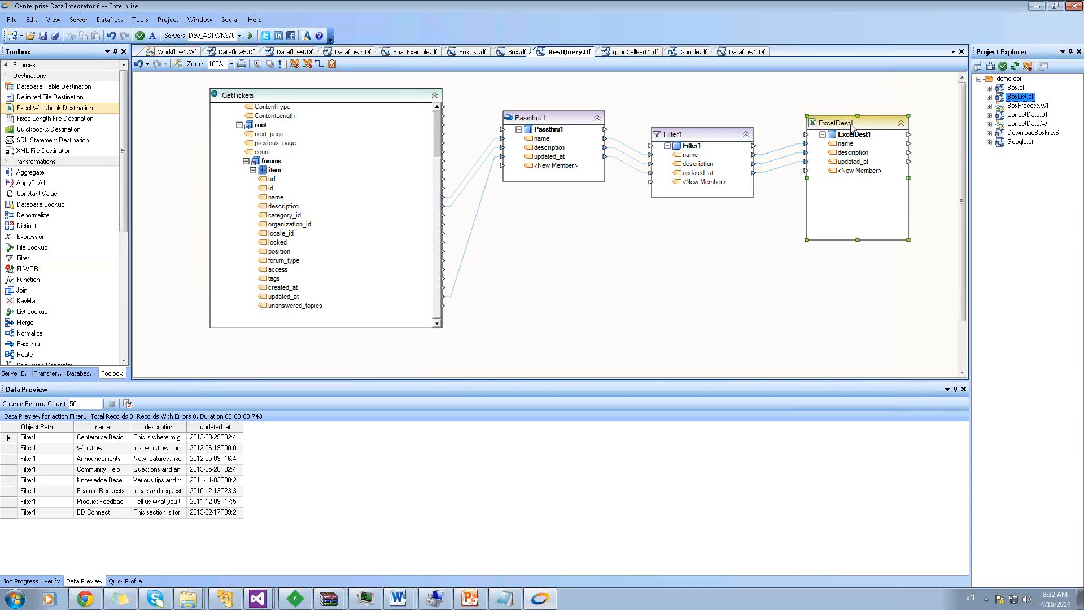
pyautogui.doubleClick(852, 125)
pyautogui.write('c:\re')
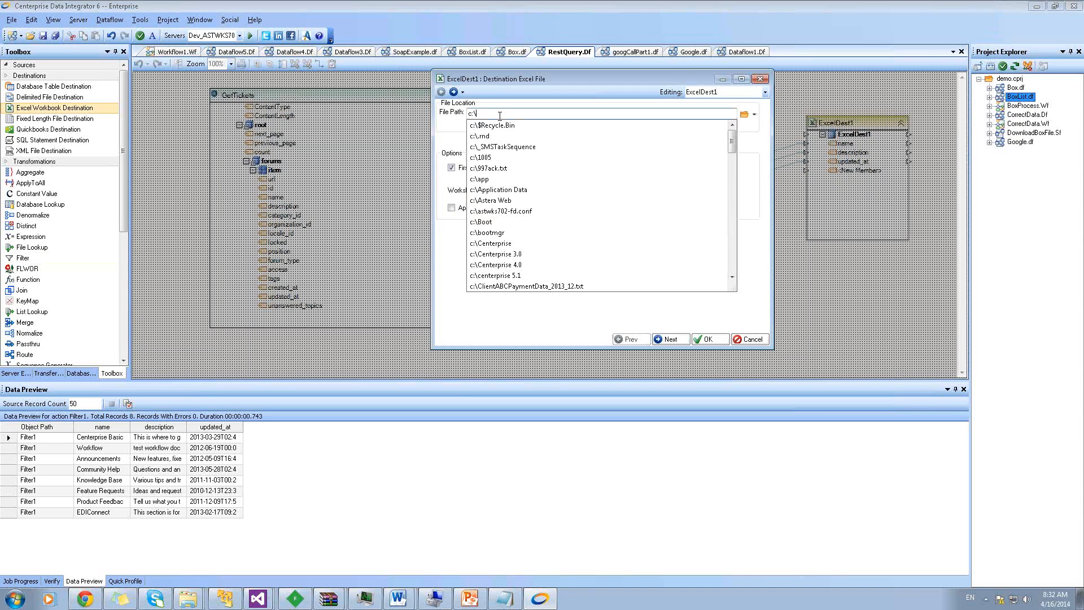
pyautogui.write('portofforumentries.xls')
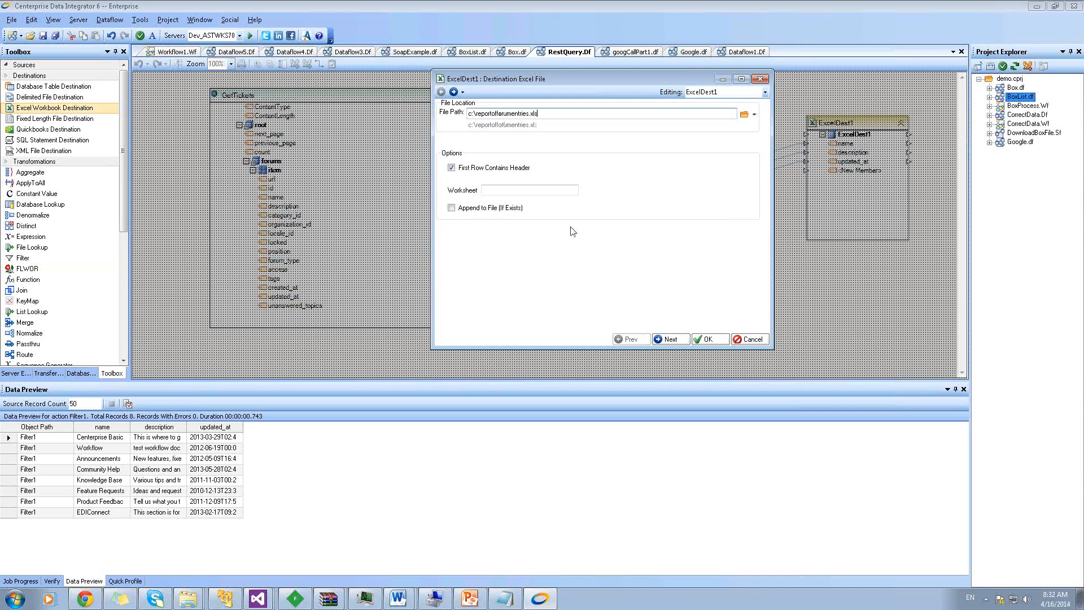
pyautogui.click(707, 339)
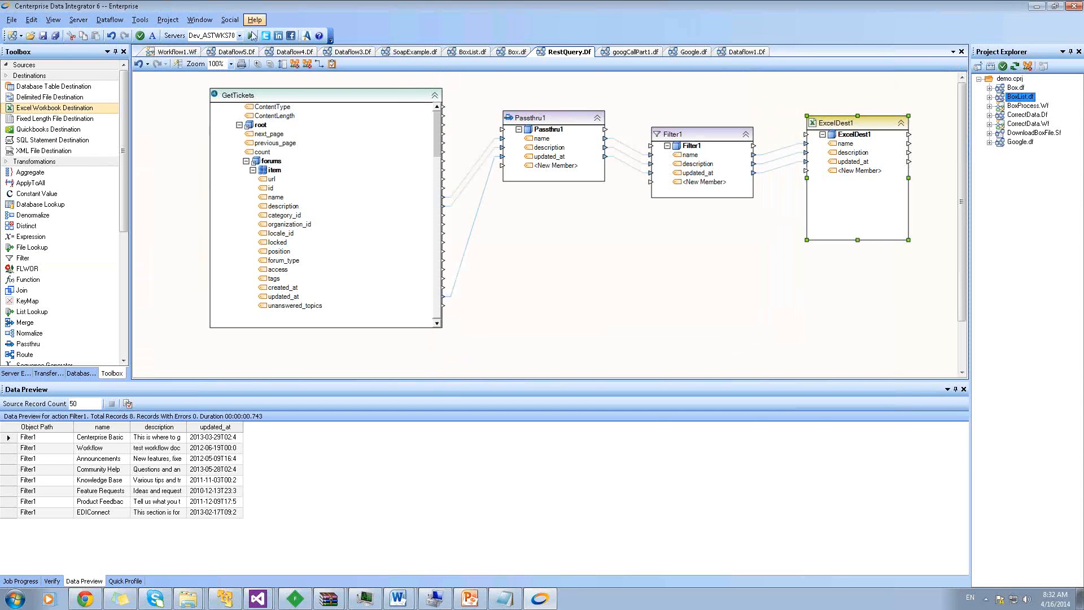
pyautogui.click(252, 35)
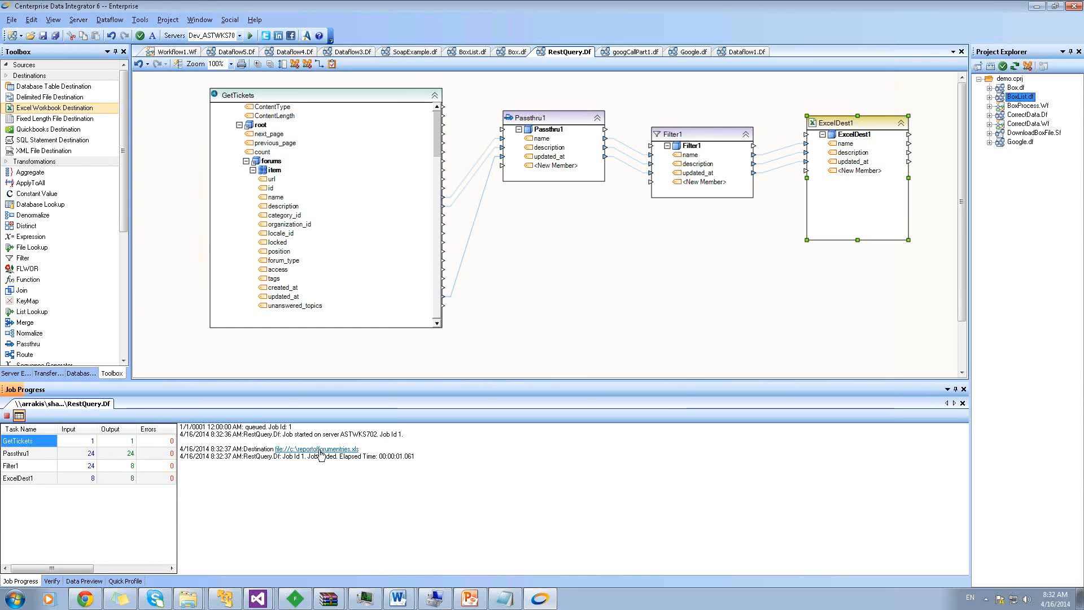
pyautogui.click(391, 461)
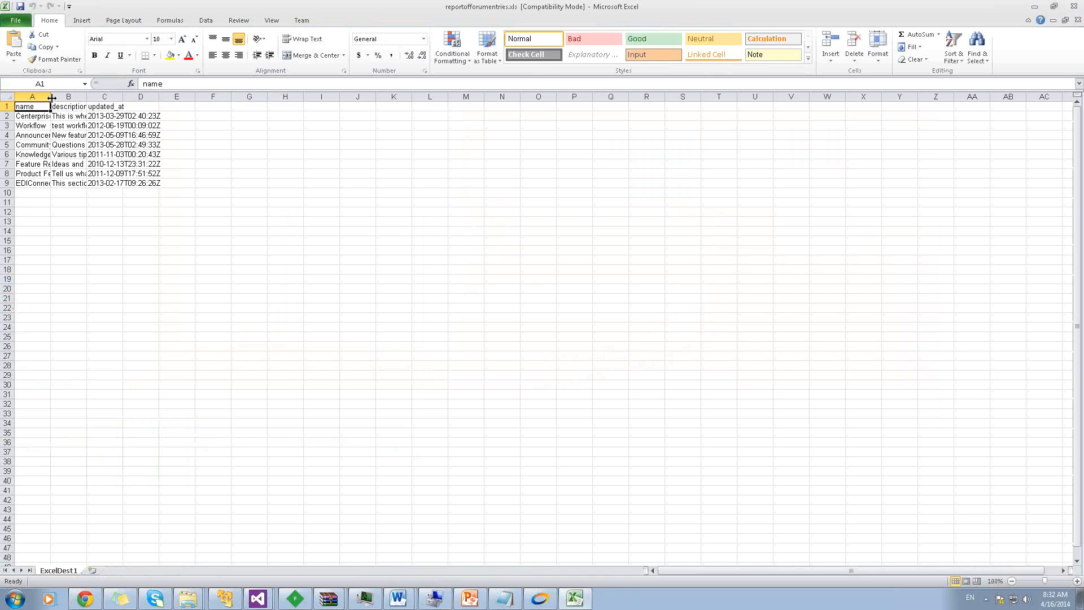
pyautogui.moveTo(50, 98); pyautogui.dragTo(177, 99)
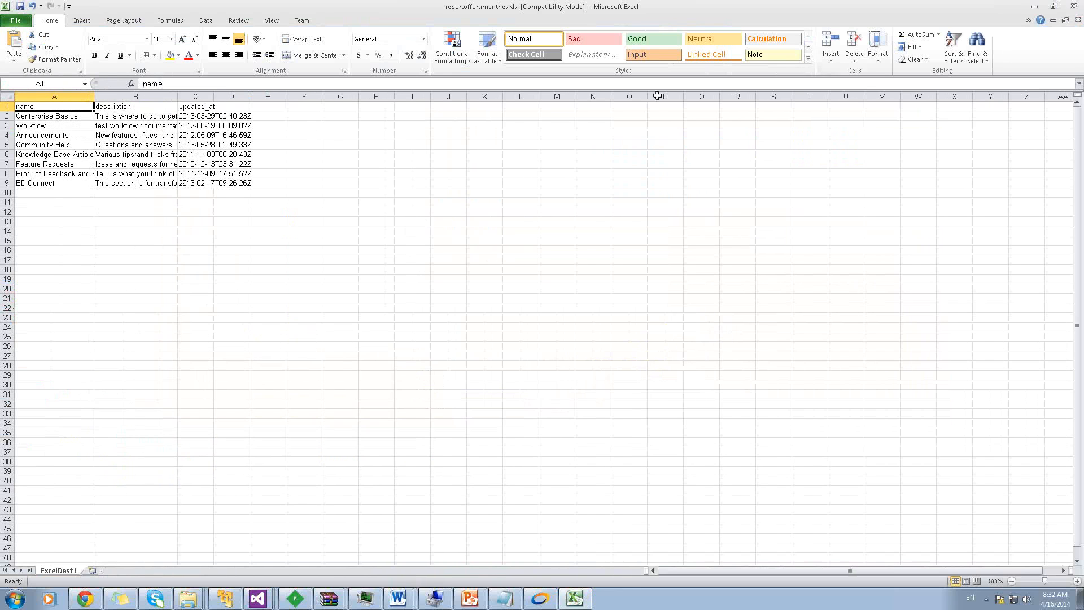
pyautogui.click(1078, 20)
pyautogui.click(546, 317)
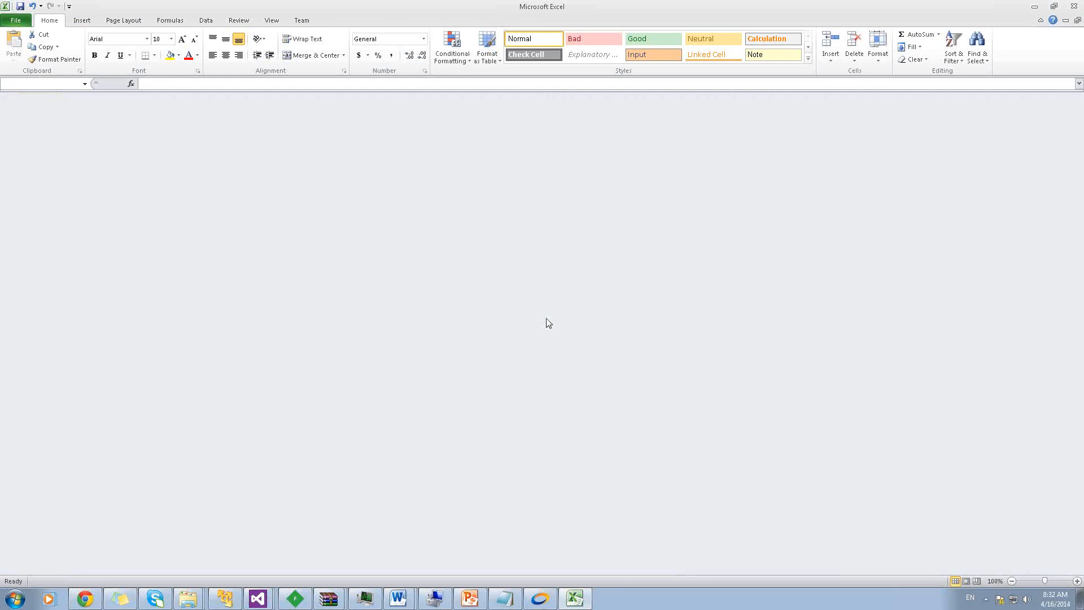
pyautogui.click(1037, 8)
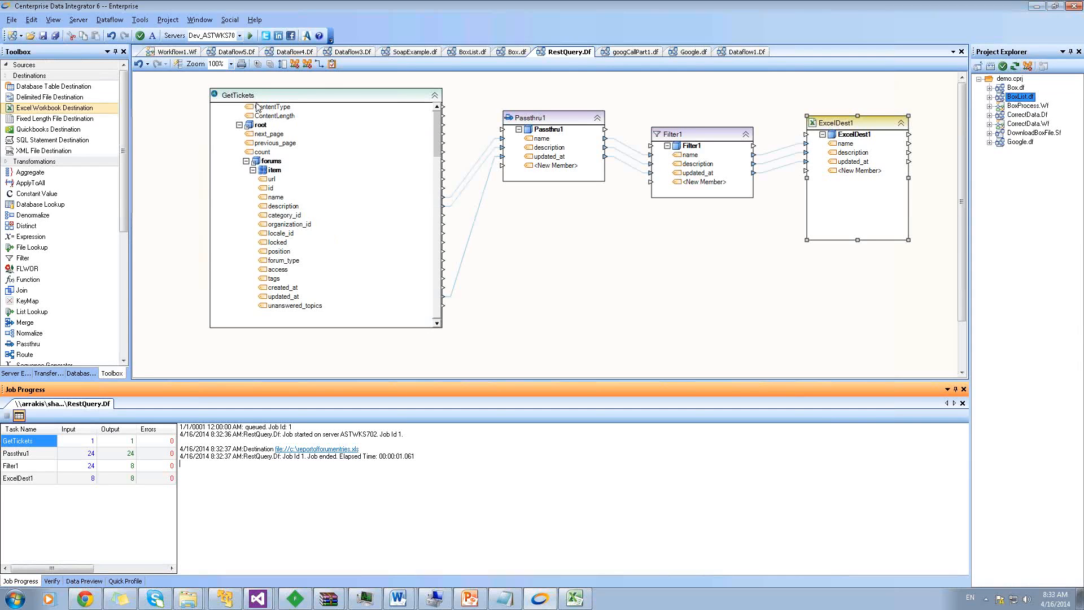
# Show the source types list and bring up the File > New choices
pyautogui.click(37, 67)
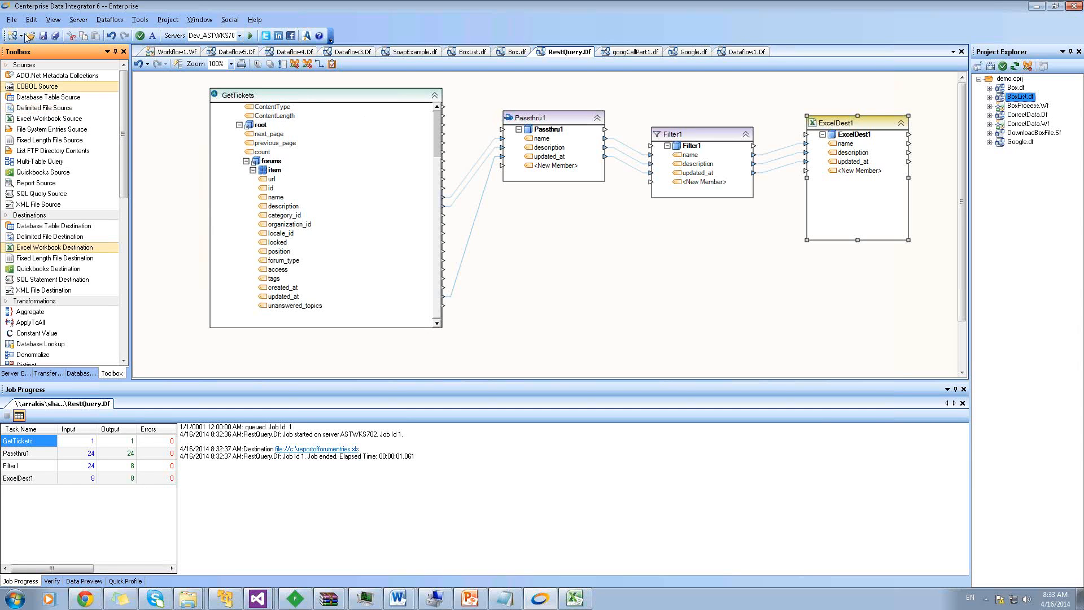
pyautogui.click(11, 20)
# Start a new workflow with a delimited file source renamed IncomingErrorMessage
pyautogui.moveTo(28, 33)
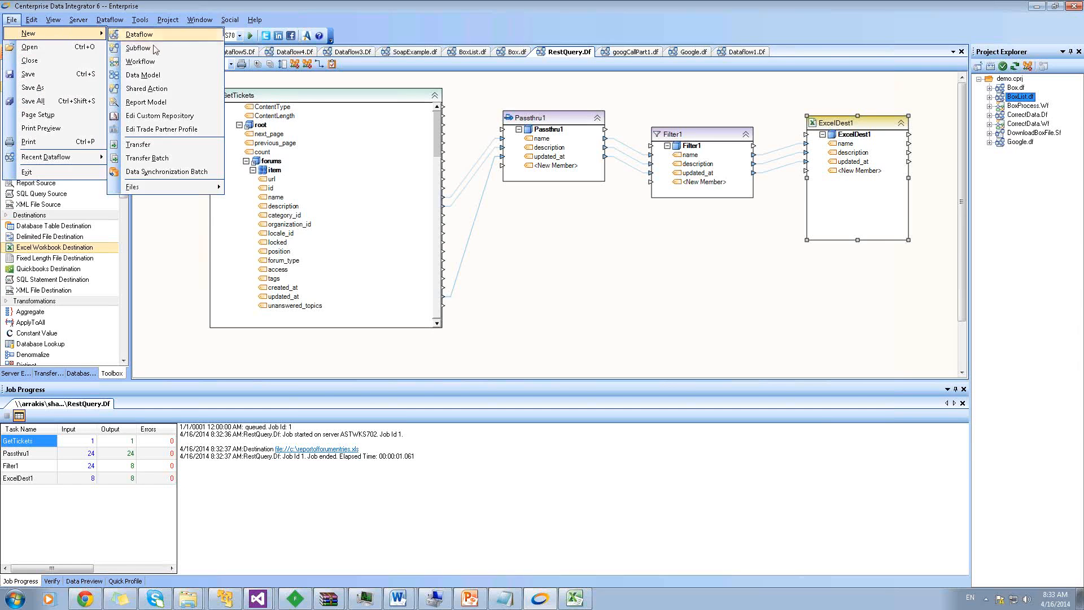
pyautogui.click(148, 62)
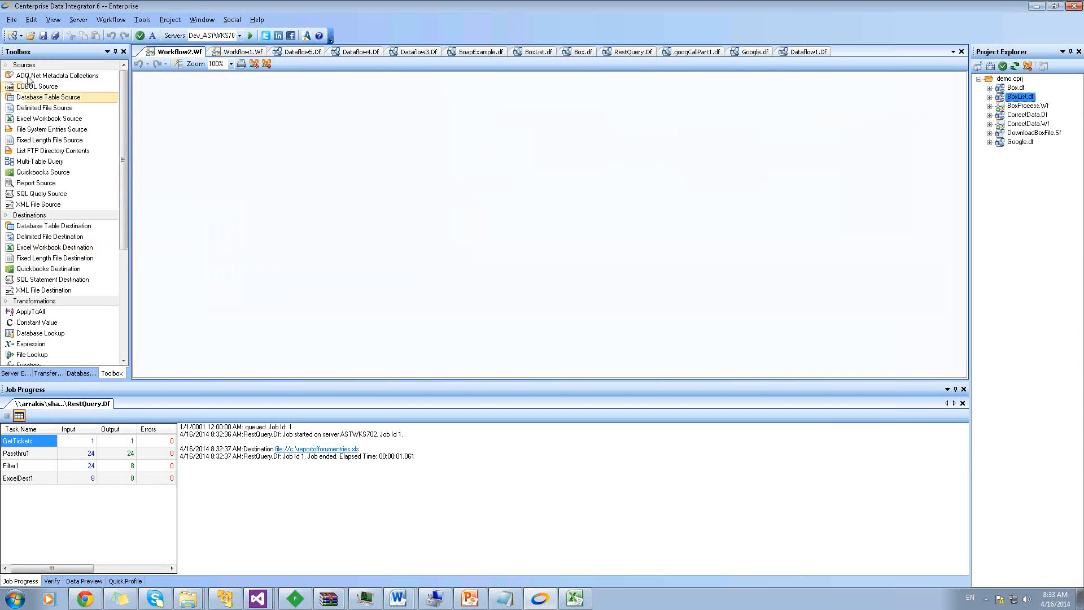
pyautogui.click(27, 67)
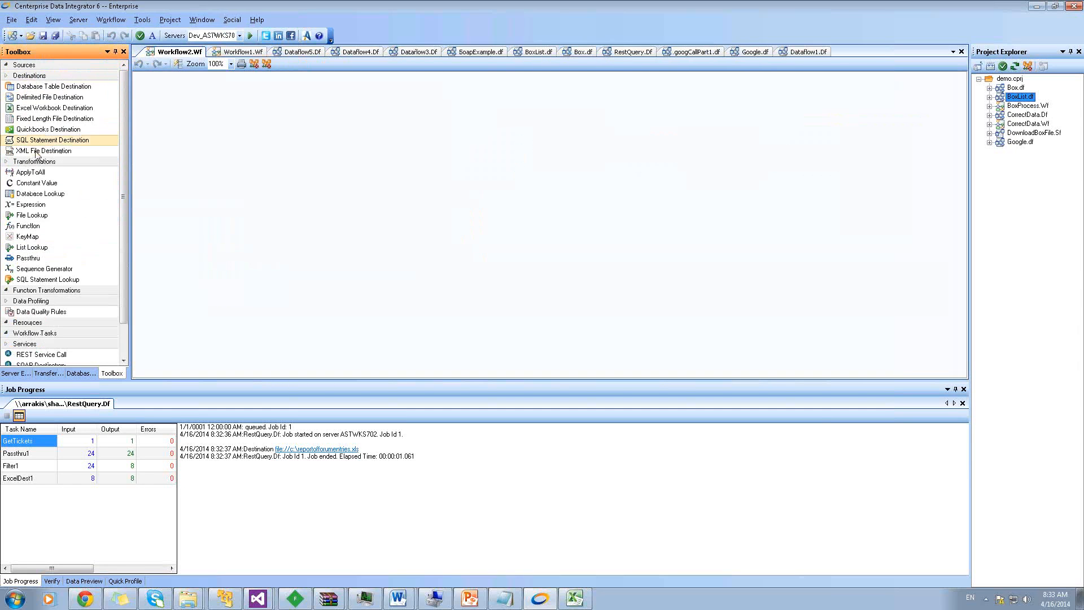
pyautogui.click(39, 67)
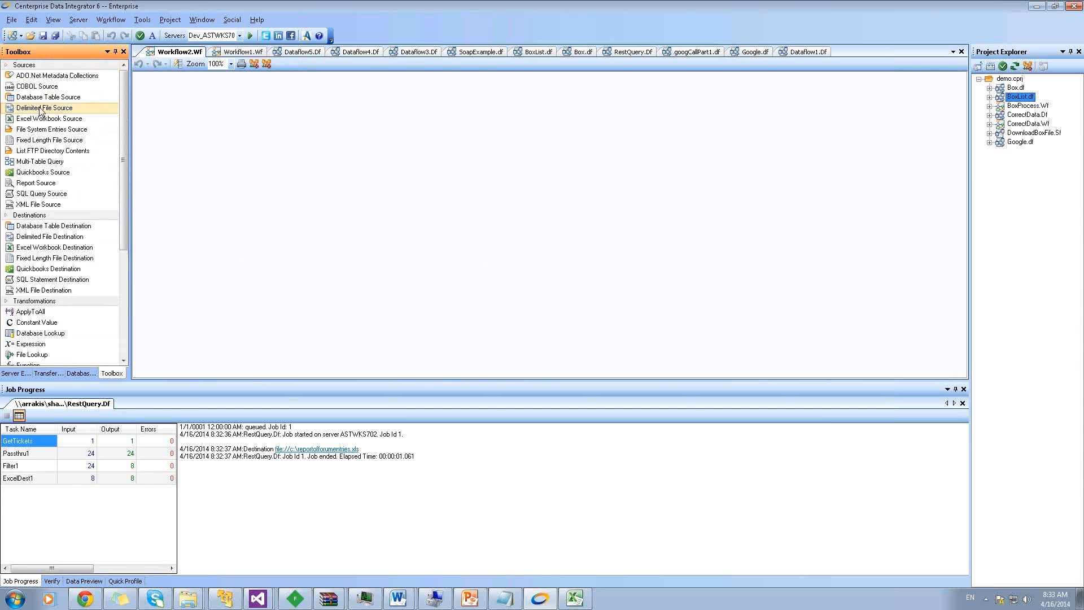
pyautogui.moveTo(40, 111); pyautogui.dragTo(210, 126)
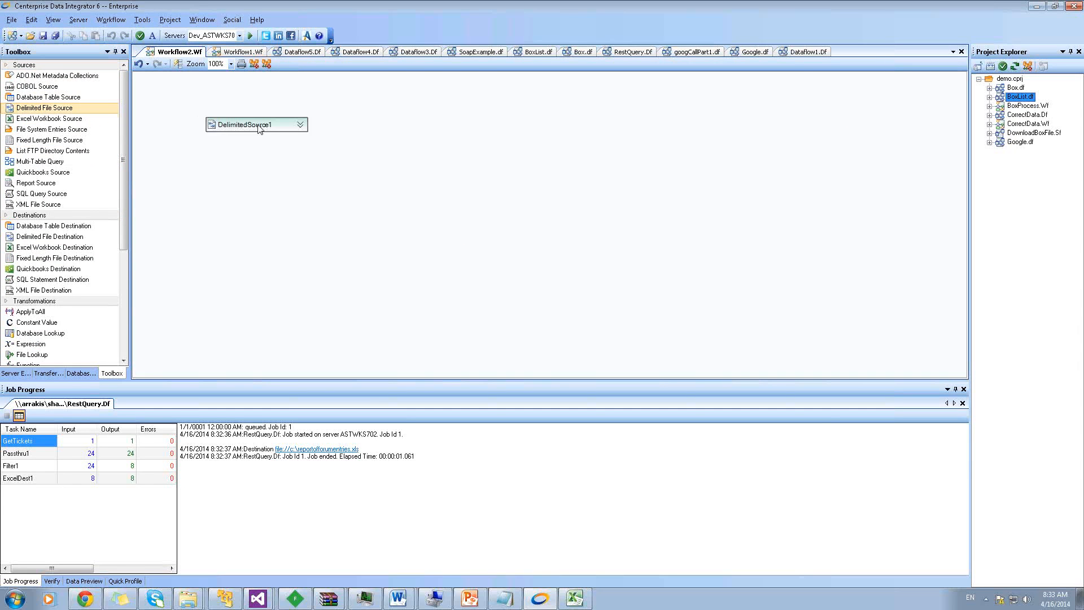
pyautogui.click(258, 129)
pyautogui.click(259, 127)
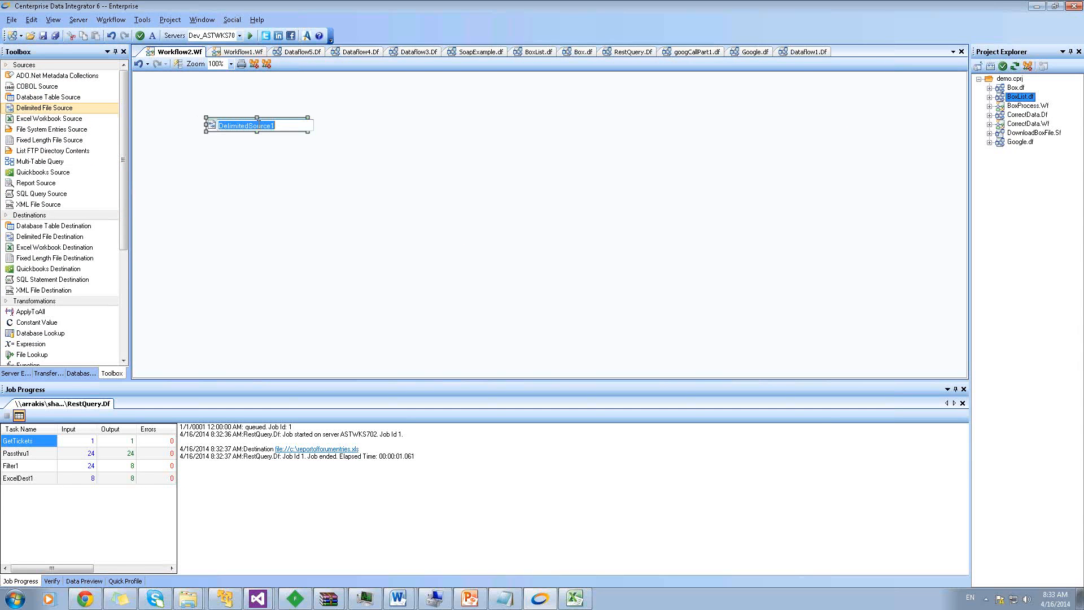
pyautogui.press('BackSpace')
pyautogui.write('IncomingErrorMessage')
pyautogui.press('Return')
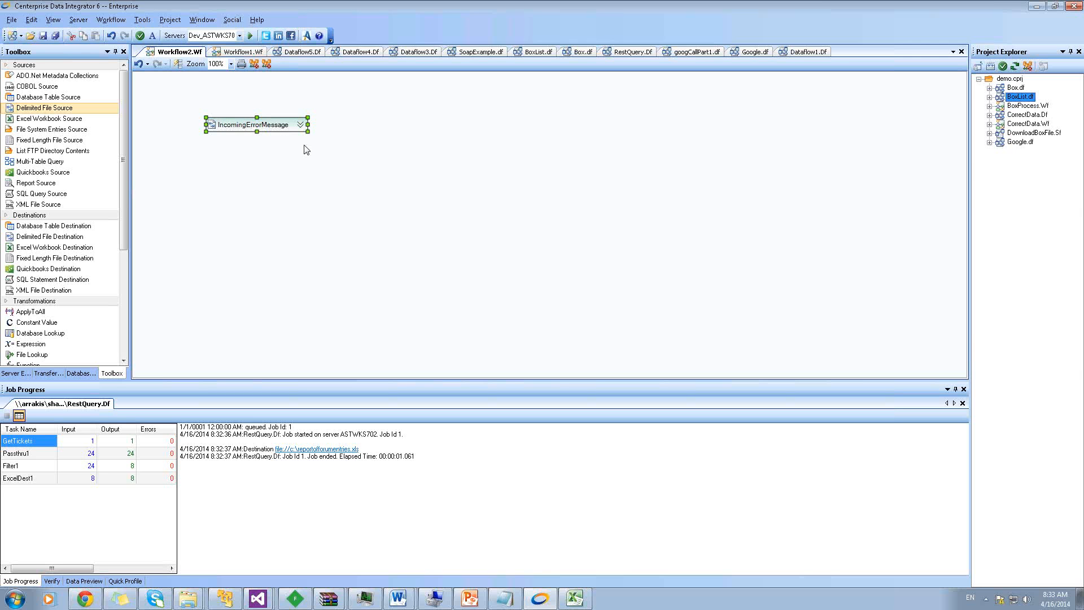
# Point IncomingErrorMessage at OrderInfo.csv, giving fields OrderId, Customer_Name and BankTransactionId
pyautogui.doubleClick(257, 124)
pyautogui.click(745, 114)
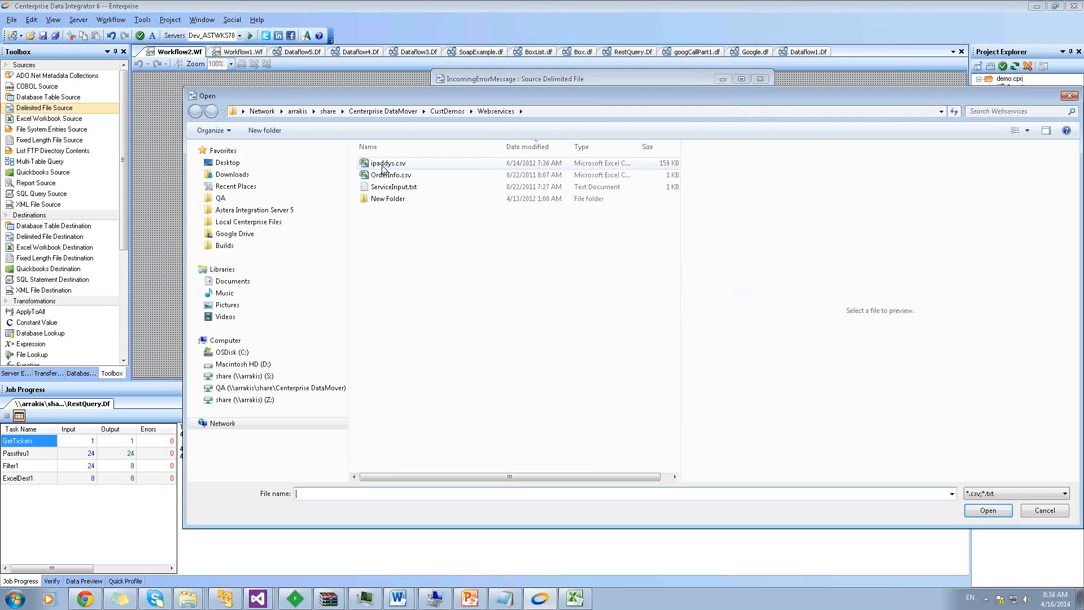
pyautogui.click(383, 188)
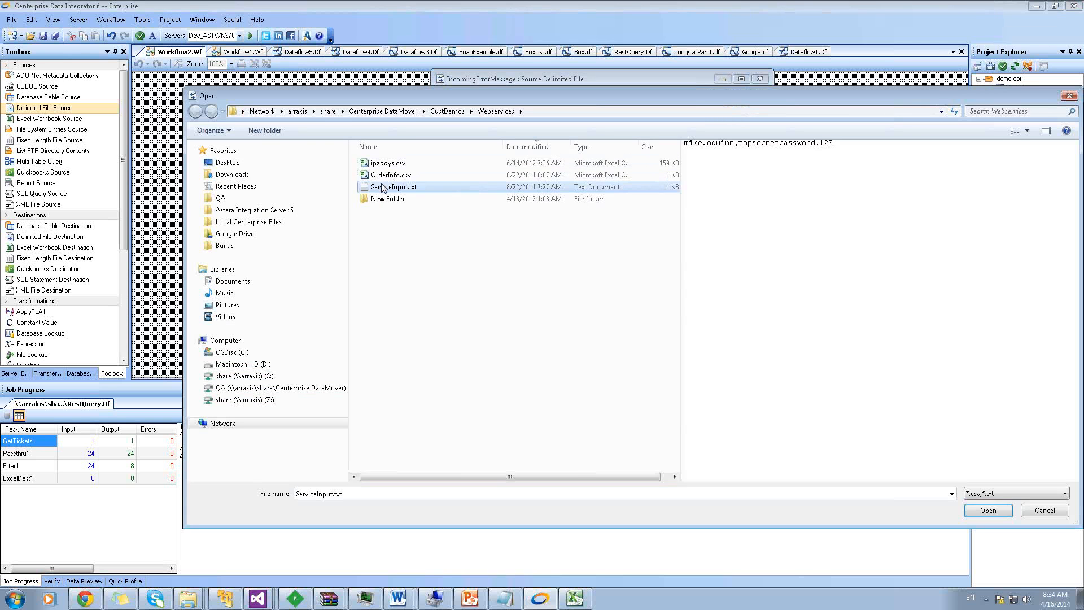
pyautogui.click(383, 175)
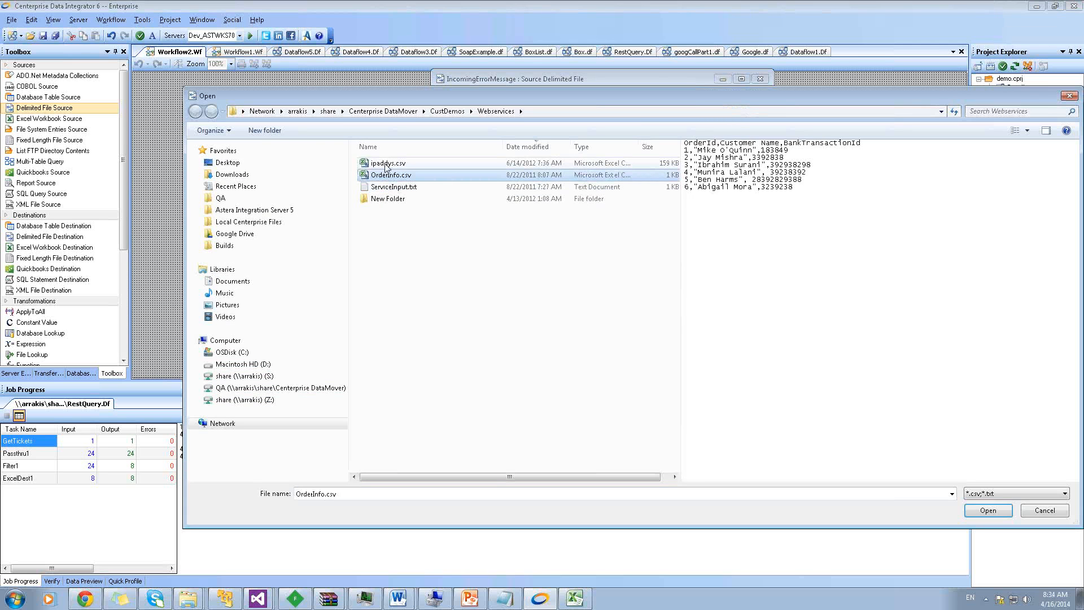
pyautogui.click(976, 512)
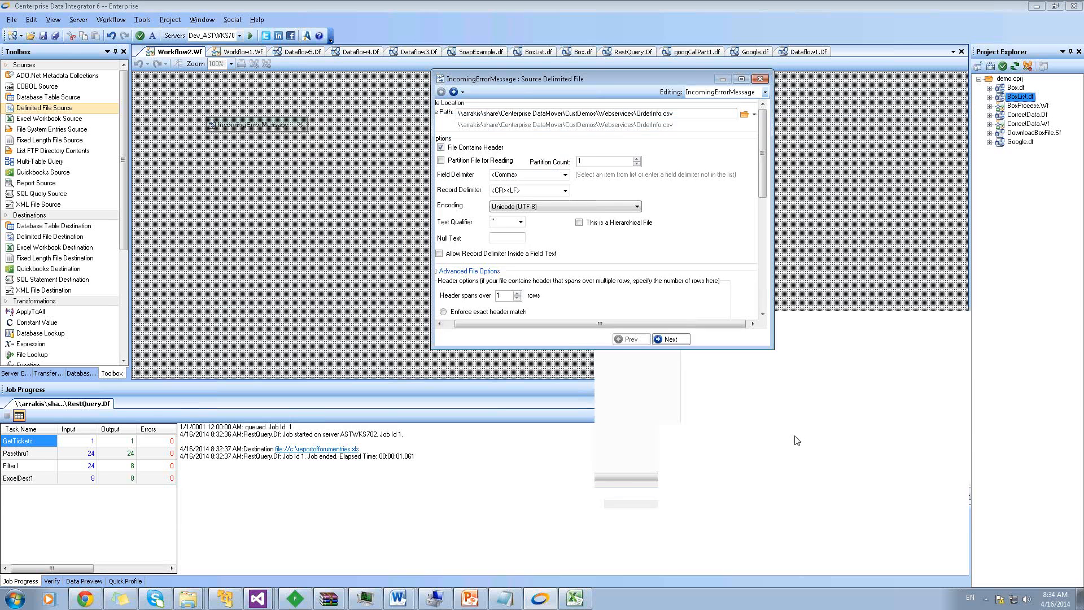
pyautogui.click(671, 339)
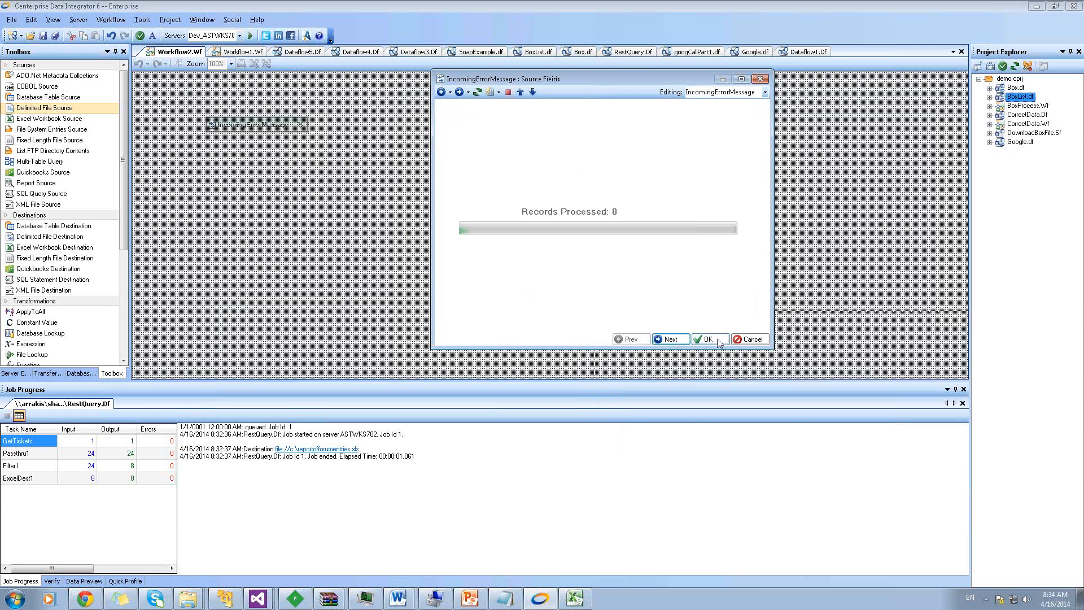
pyautogui.click(711, 340)
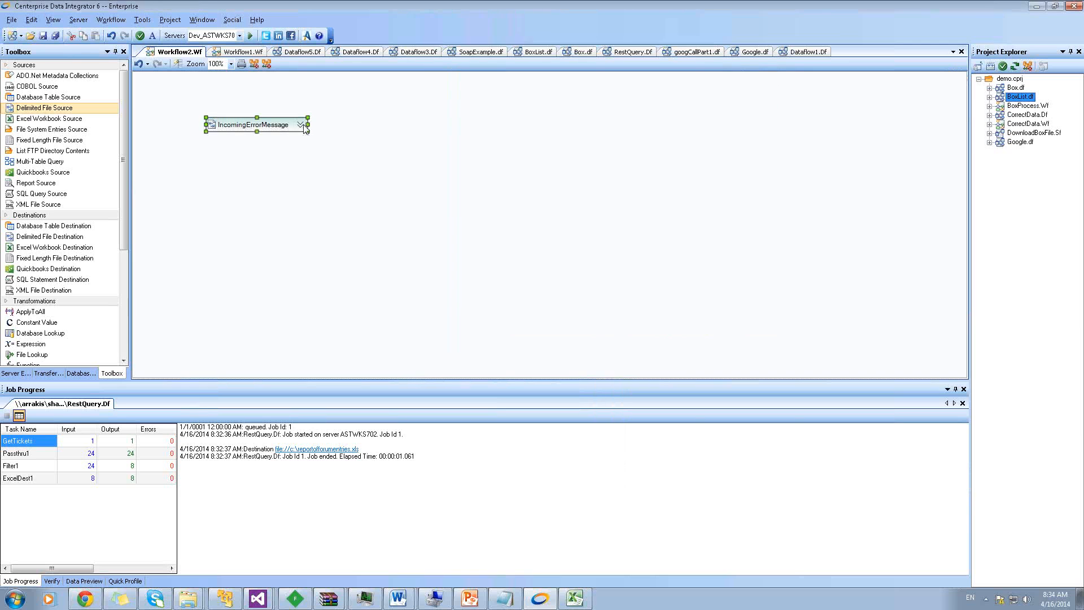
pyautogui.rightClick(266, 131)
pyautogui.click(416, 111)
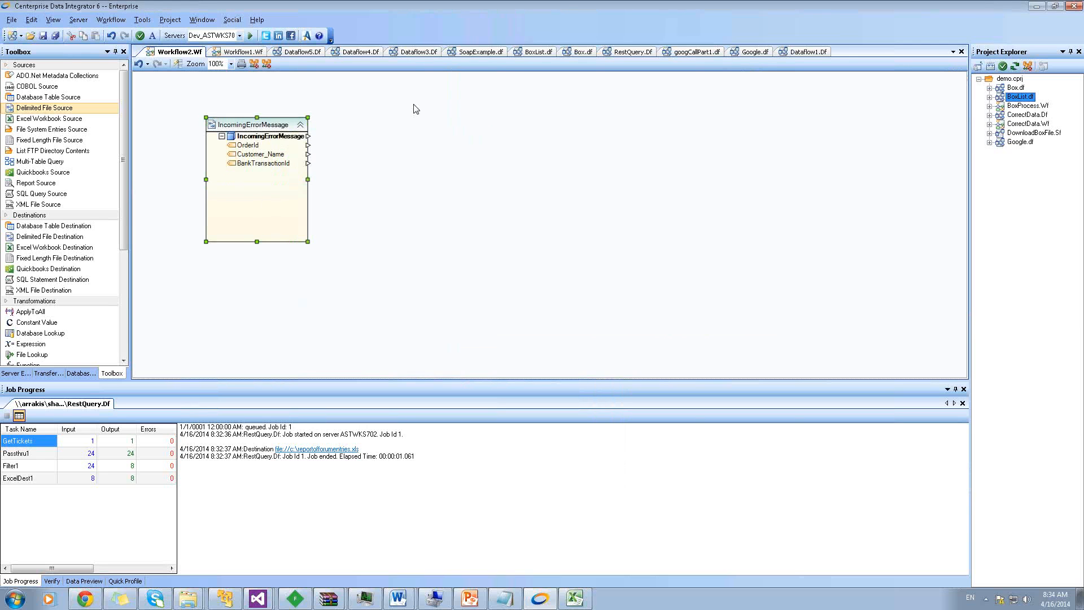
pyautogui.click(249, 124)
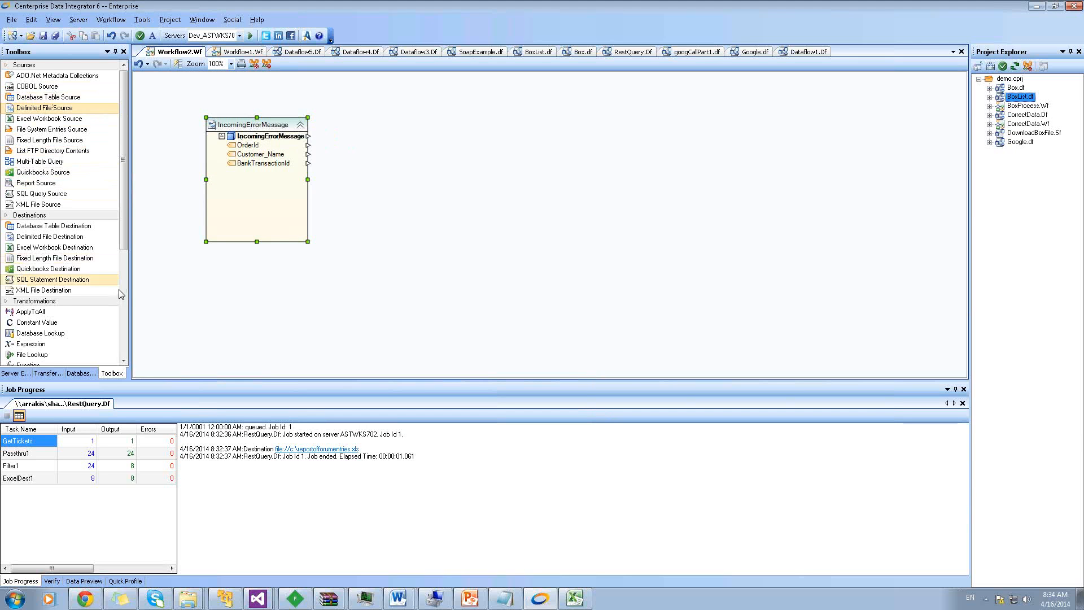
pyautogui.scroll(-5, 29, 323)
# Add a REST service call to the workflow and set its HTTP method to Post
pyautogui.moveTo(28, 323); pyautogui.dragTo(459, 127)
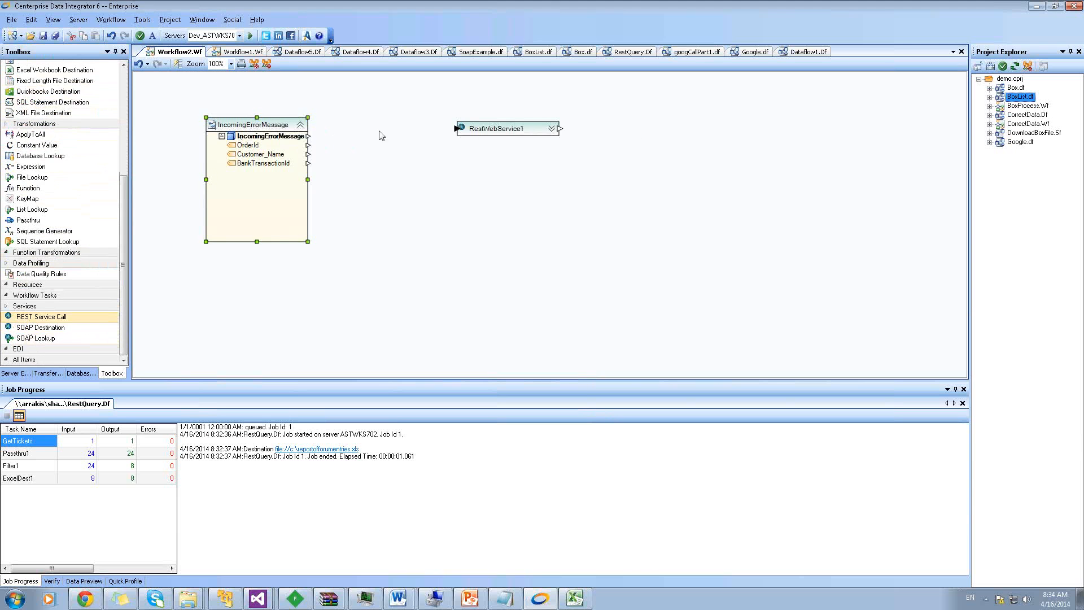
pyautogui.click(503, 129)
pyautogui.doubleClick(524, 131)
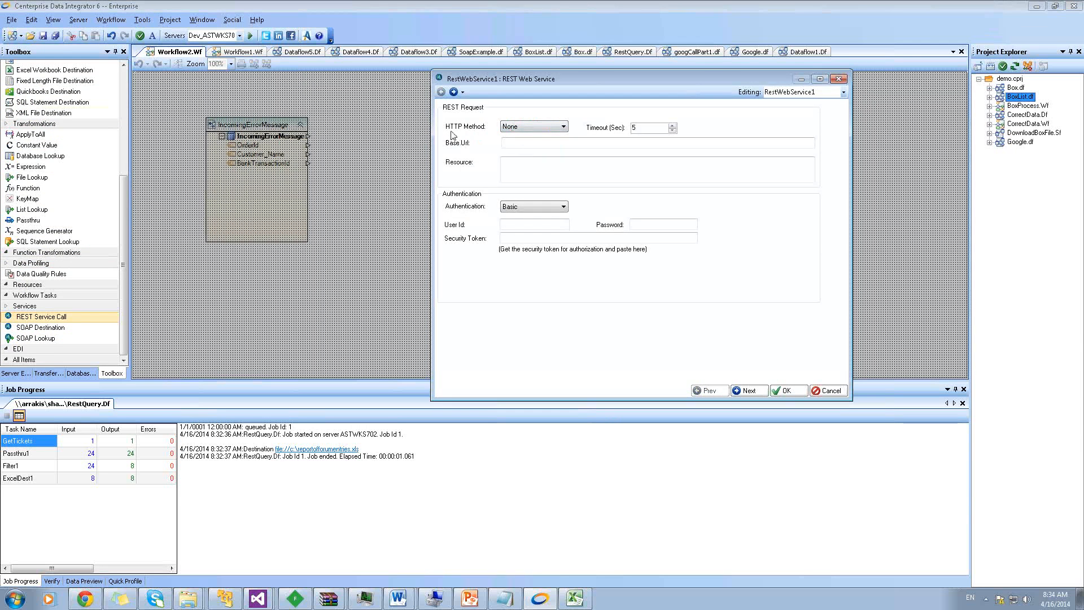
pyautogui.click(509, 127)
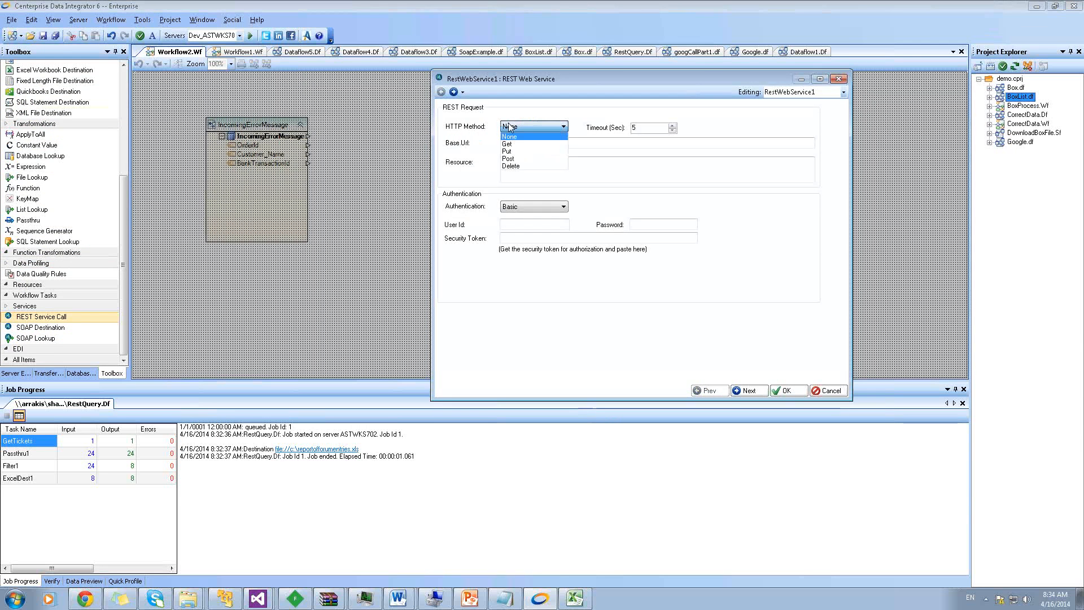
pyautogui.click(513, 158)
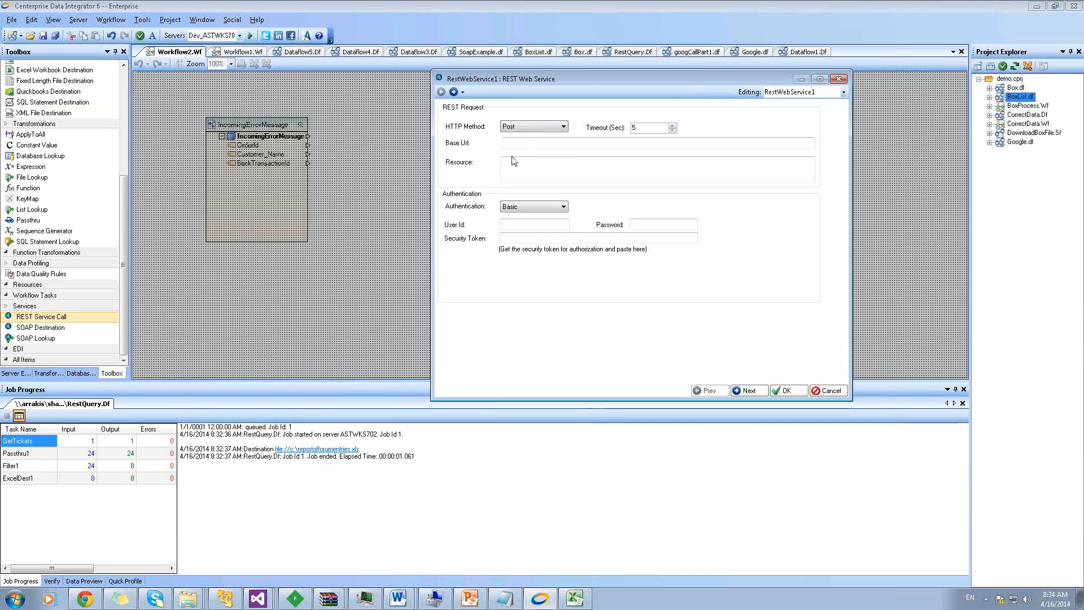
pyautogui.click(532, 127)
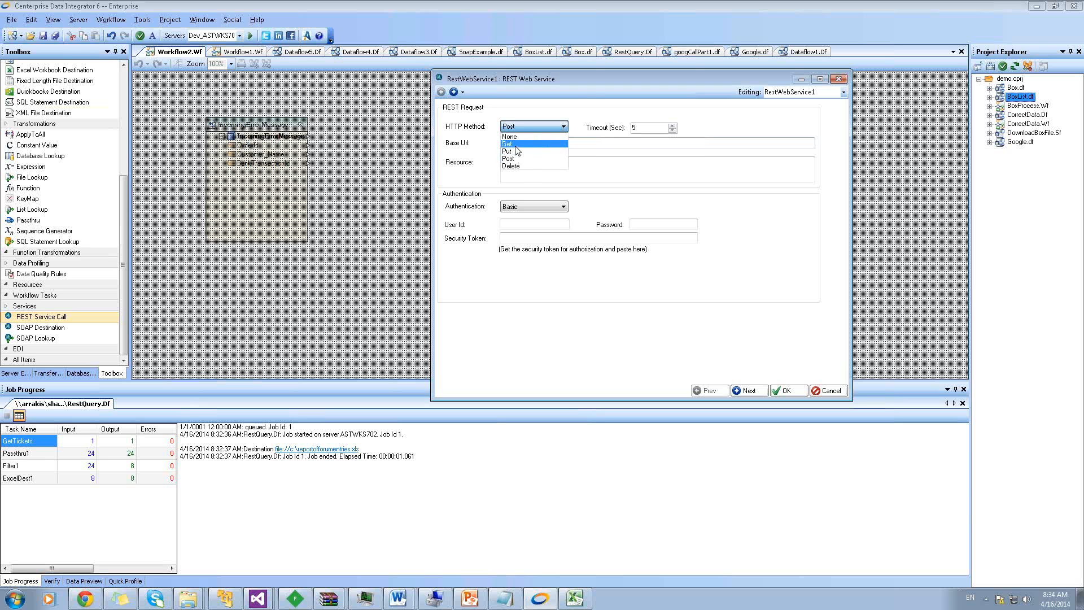
pyautogui.click(579, 132)
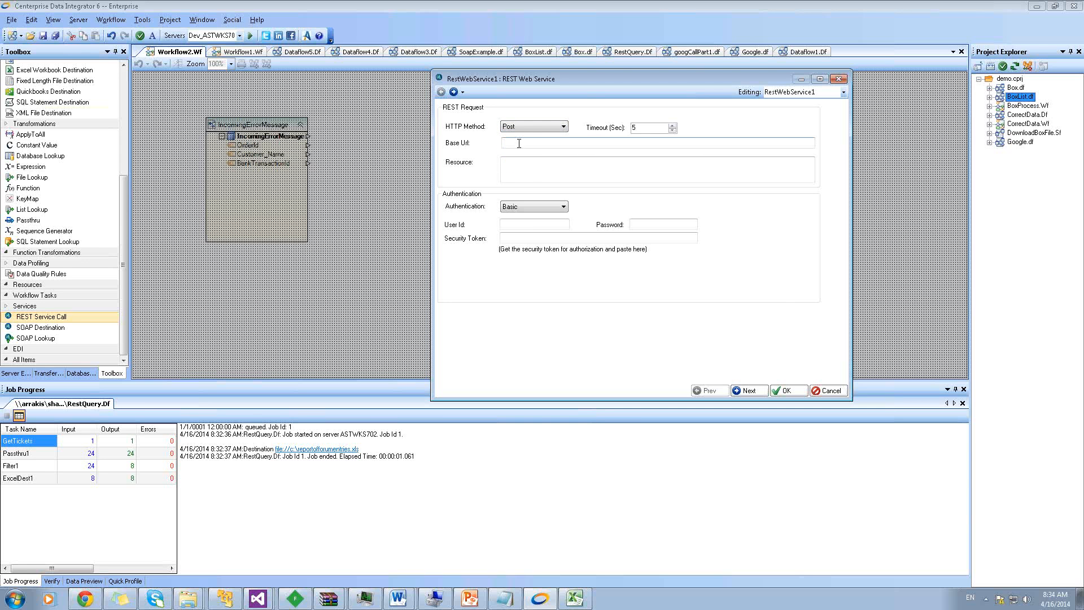
pyautogui.click(519, 144)
pyautogui.write('https://')
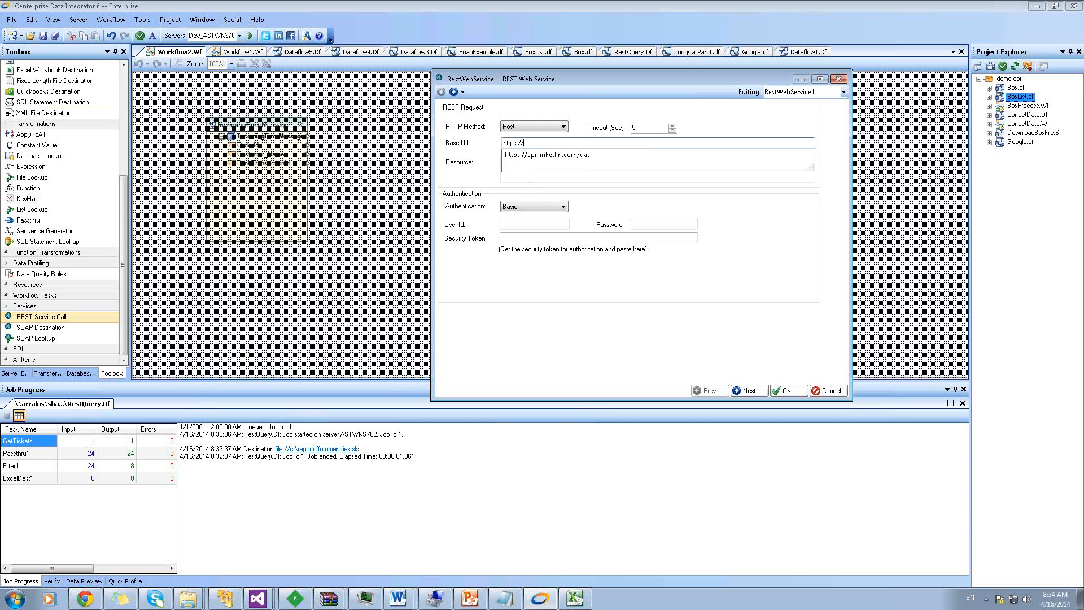
pyautogui.write('zen')
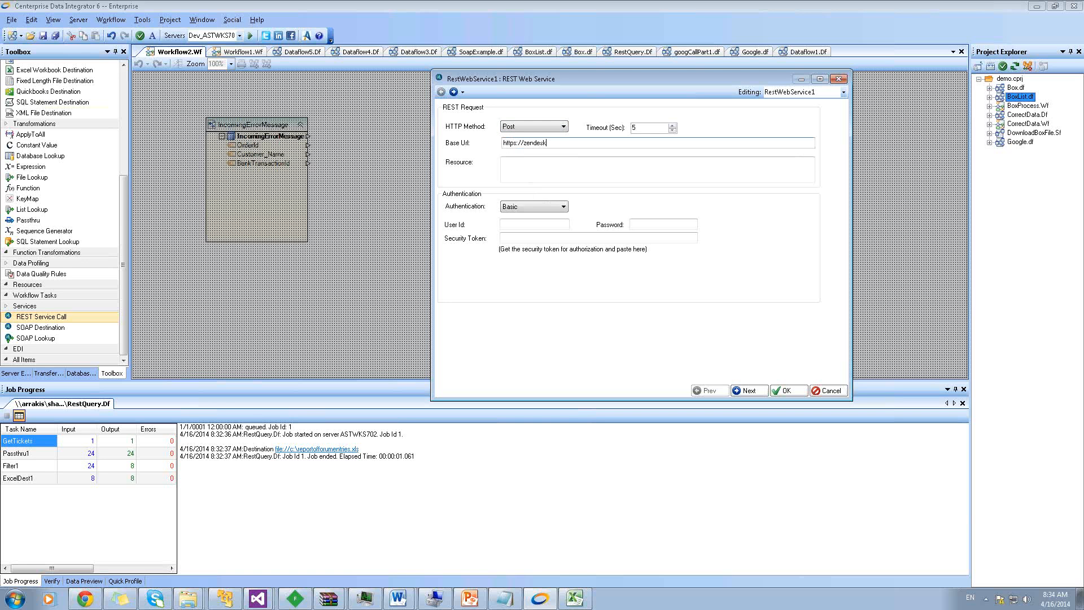
pyautogui.write('des')
pyautogui.press('BackSpace')
pyautogui.press('BackSpace')
pyautogui.press('BackSpace')
pyautogui.press('BackSpace')
pyautogui.press('BackSpace')
pyautogui.press('BackSpace')
pyautogui.write('astera.cendesk.com')
pyautogui.press('Tab')
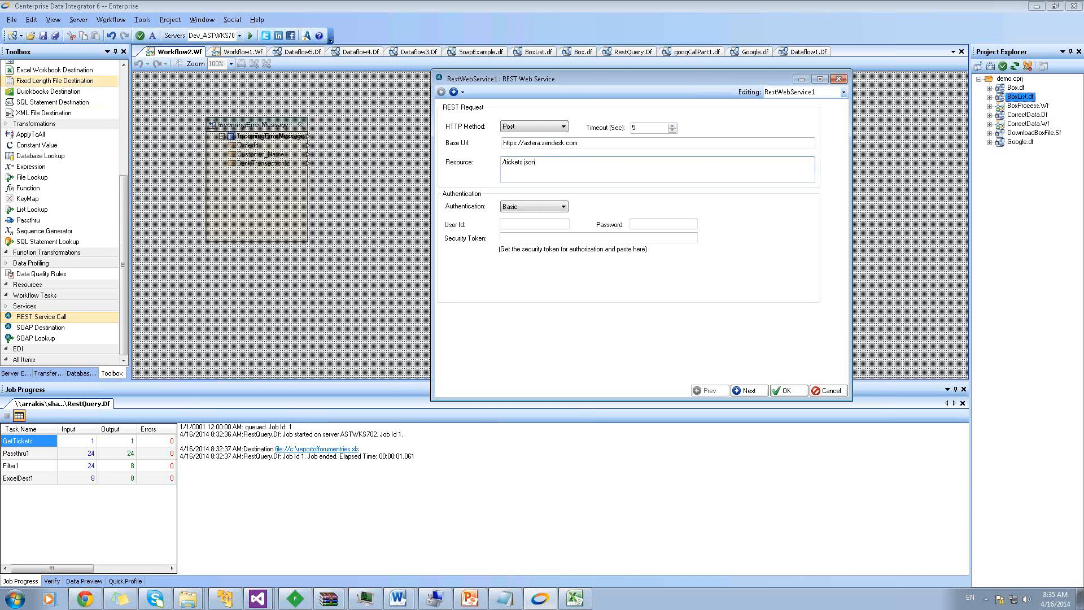
pyautogui.rightClick(87, 594)
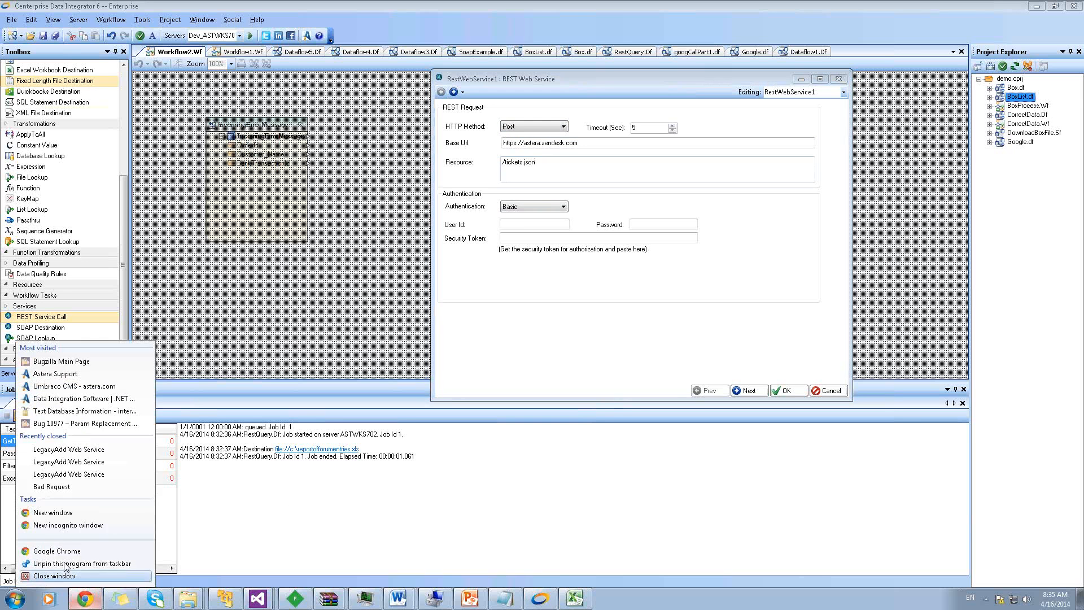
# Load the copied Zendesk developer documentation address in a new browser tab
pyautogui.click(61, 515)
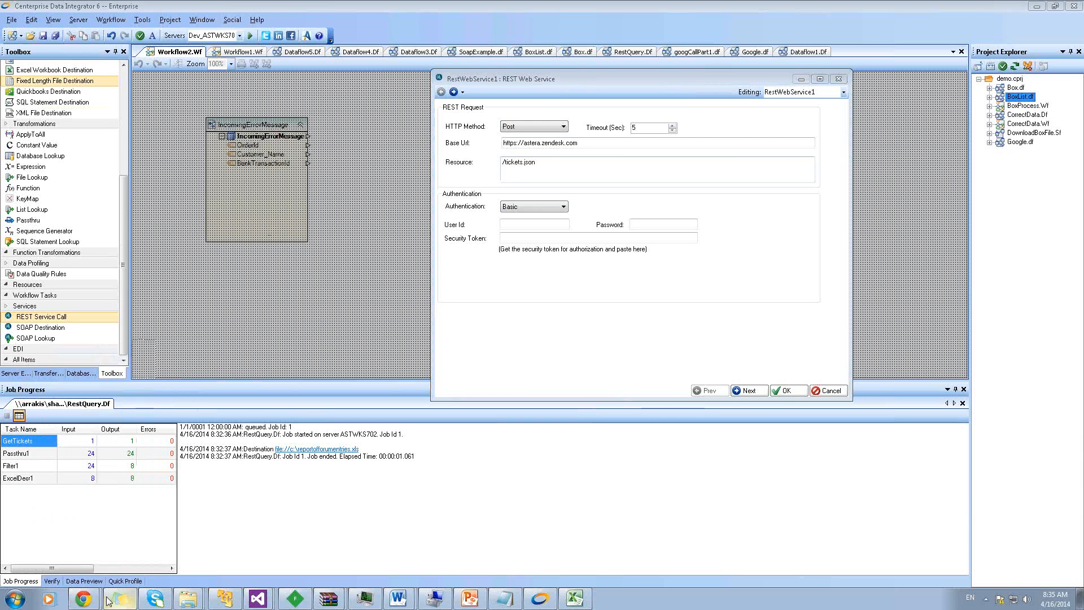
pyautogui.moveTo(84, 598)
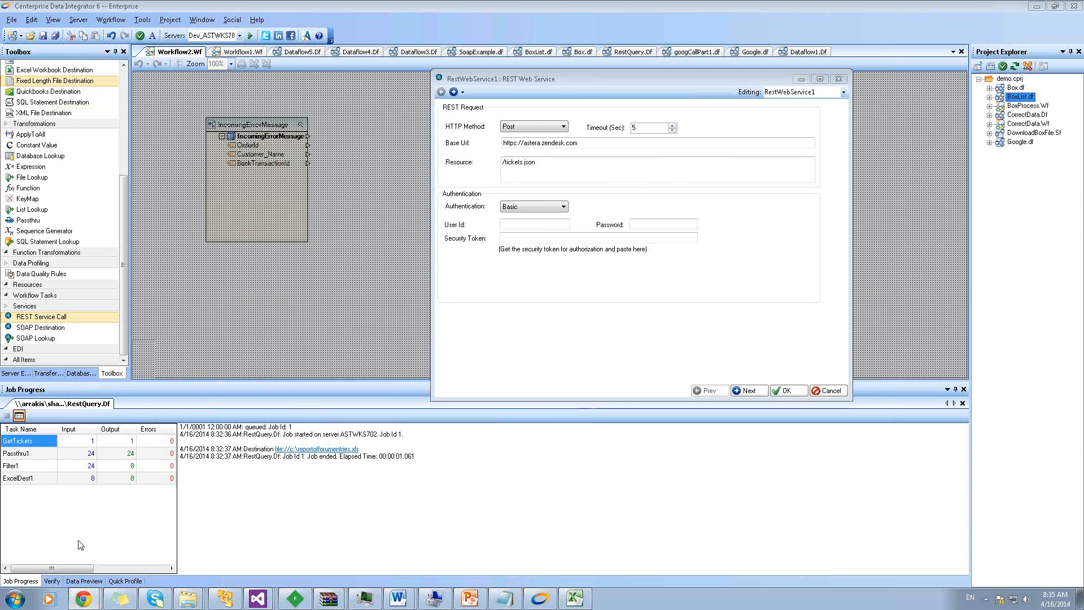
pyautogui.click(81, 545)
pyautogui.click(1010, 8)
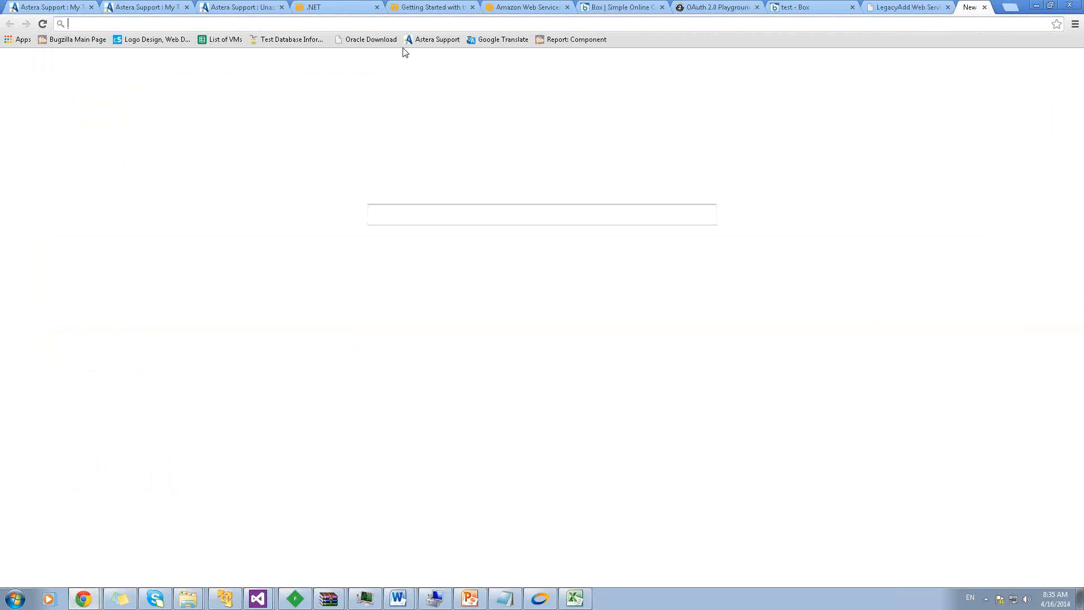
pyautogui.rightClick(365, 27)
pyautogui.click(389, 94)
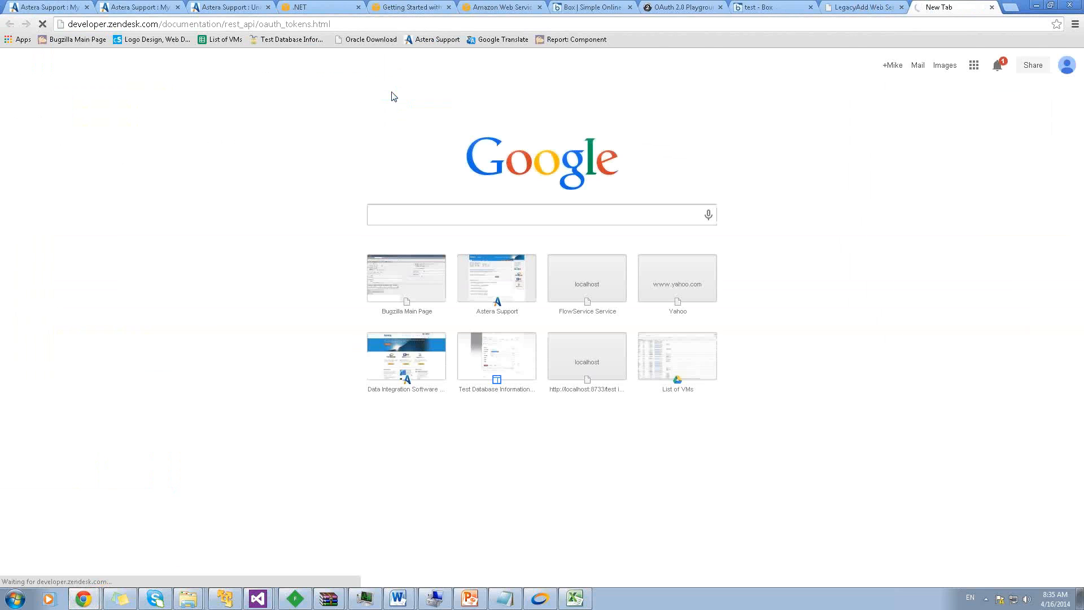
pyautogui.click(337, 26)
pyautogui.press('Return')
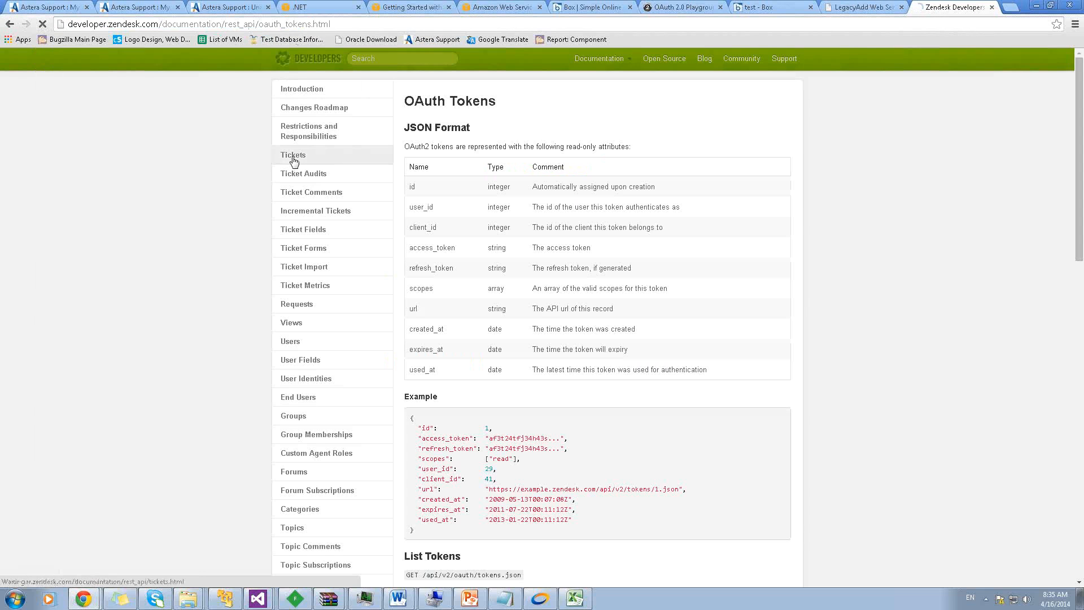
# Select the Creating Tickets example request JSON, then return to Centerprise
pyautogui.click(284, 159)
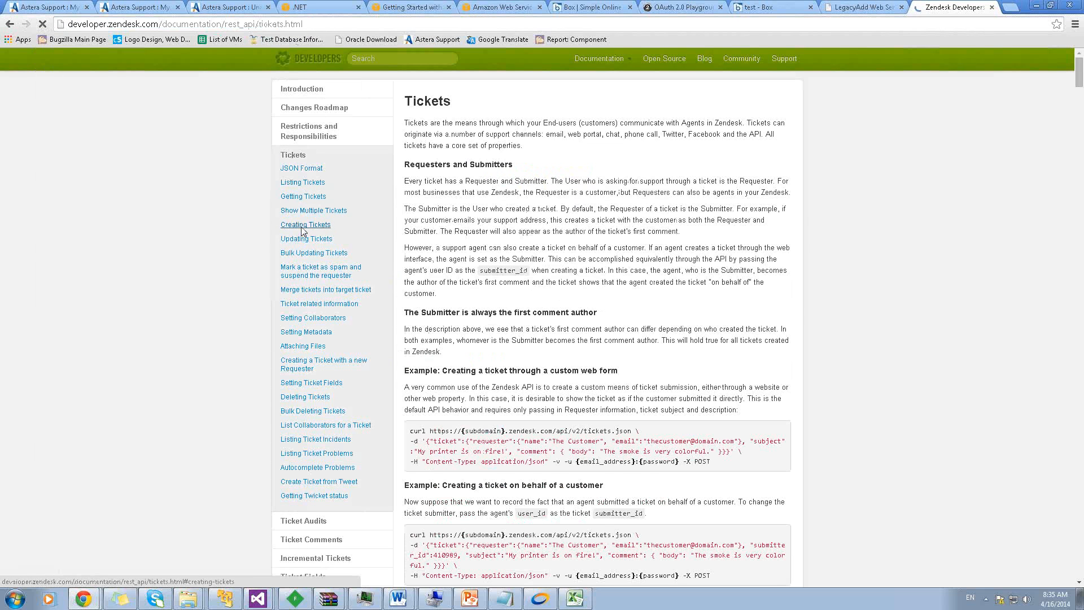
pyautogui.click(302, 225)
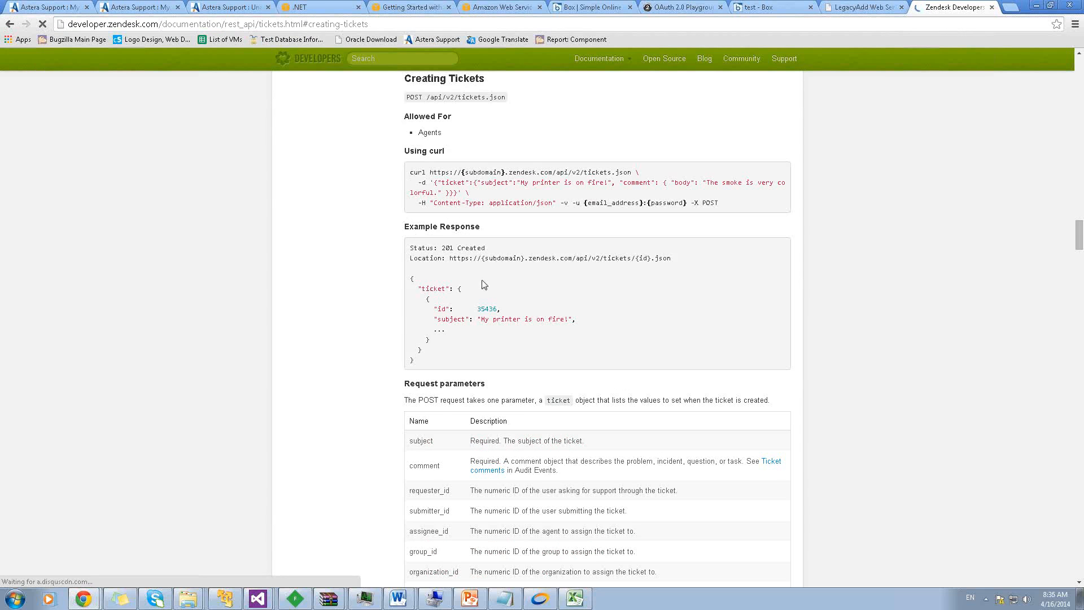
pyautogui.scroll(5, 490, 288)
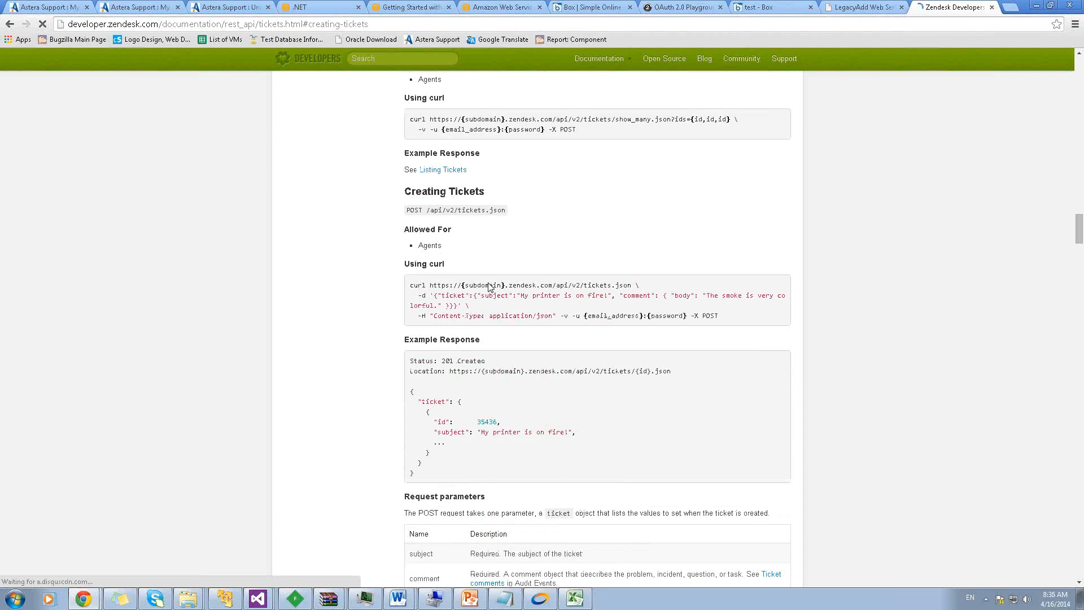
pyautogui.scroll(1, 489, 285)
pyautogui.scroll(-5, 488, 285)
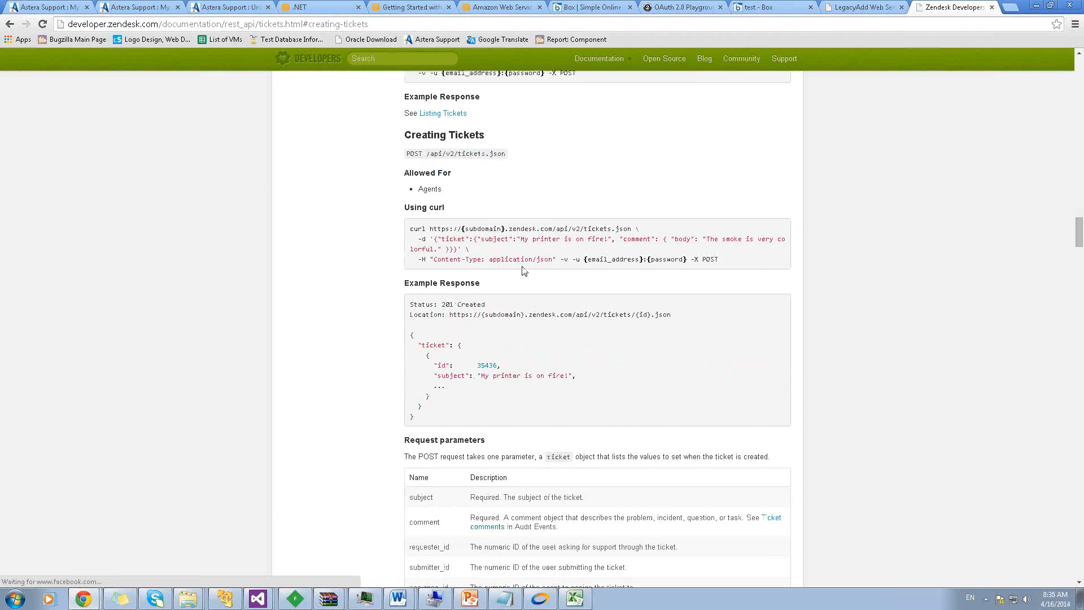
pyautogui.scroll(-1, 556, 265)
pyautogui.scroll(-10, 562, 262)
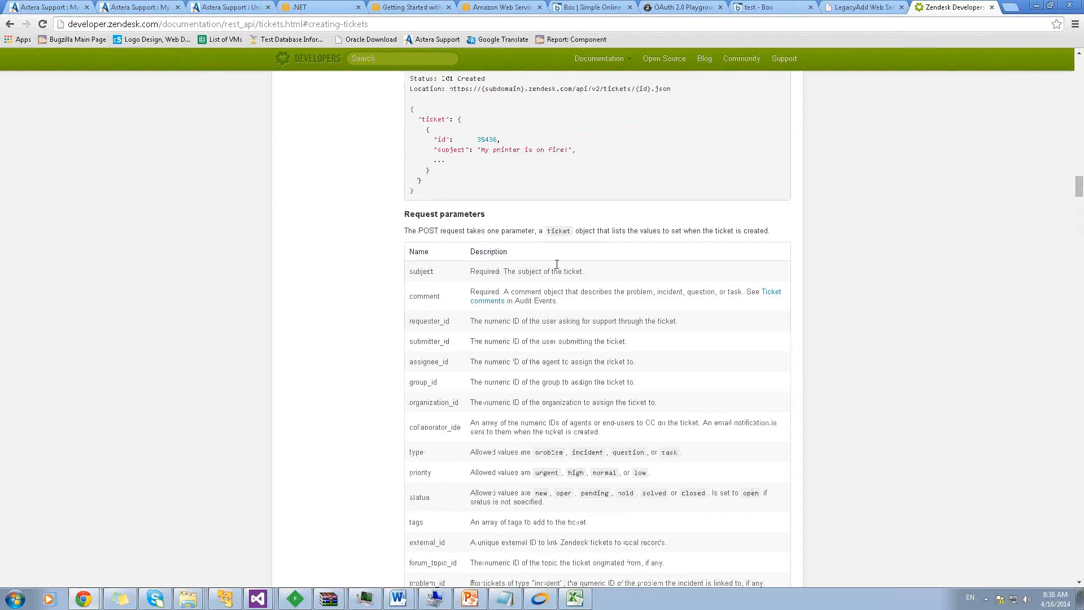
pyautogui.scroll(-1, 552, 276)
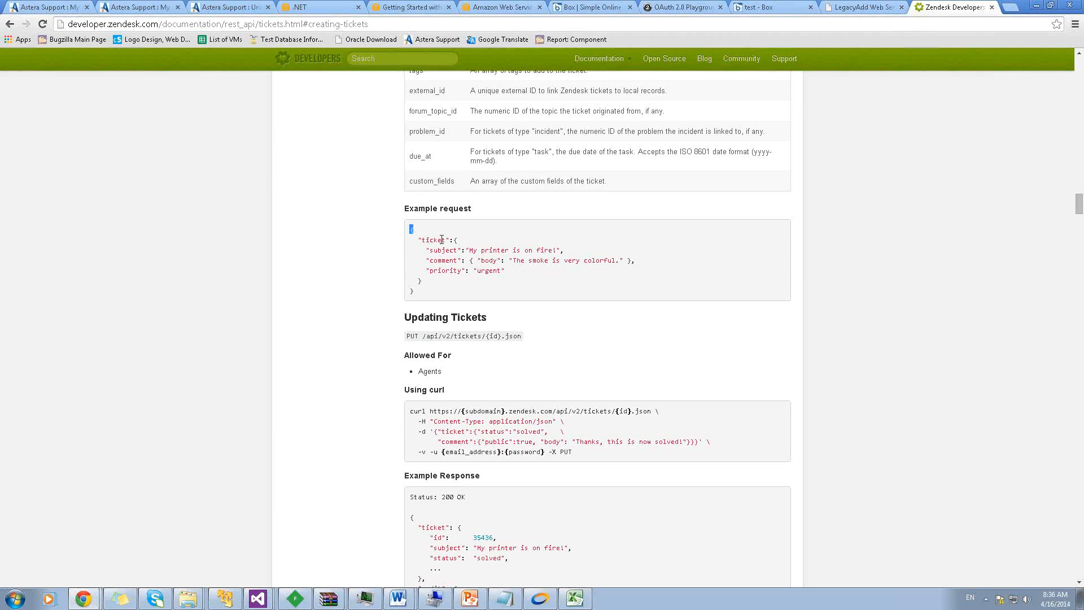
pyautogui.moveTo(442, 239); pyautogui.dragTo(414, 290)
pyautogui.hotkey('ctrl', 'c')
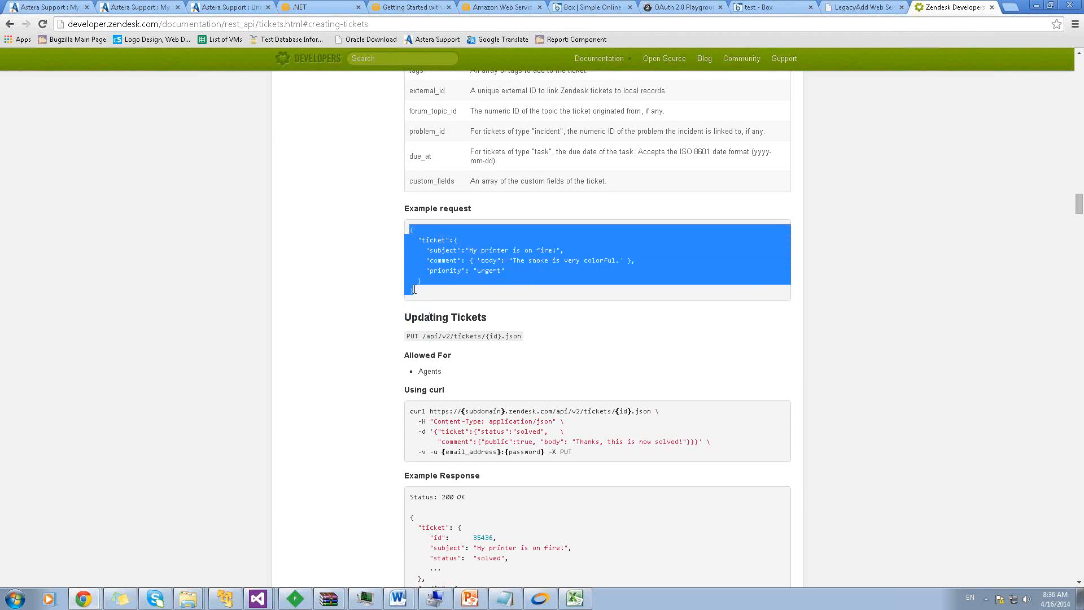
pyautogui.click(539, 599)
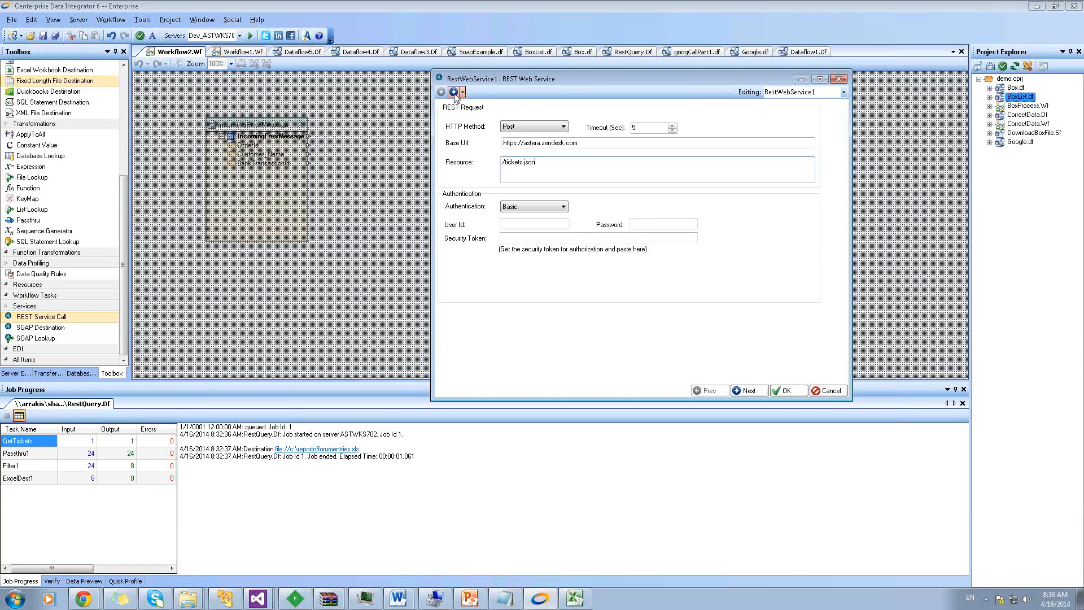
# On the input layout page, choose Json format and paste the ticket JSON as sample text
pyautogui.click(453, 92)
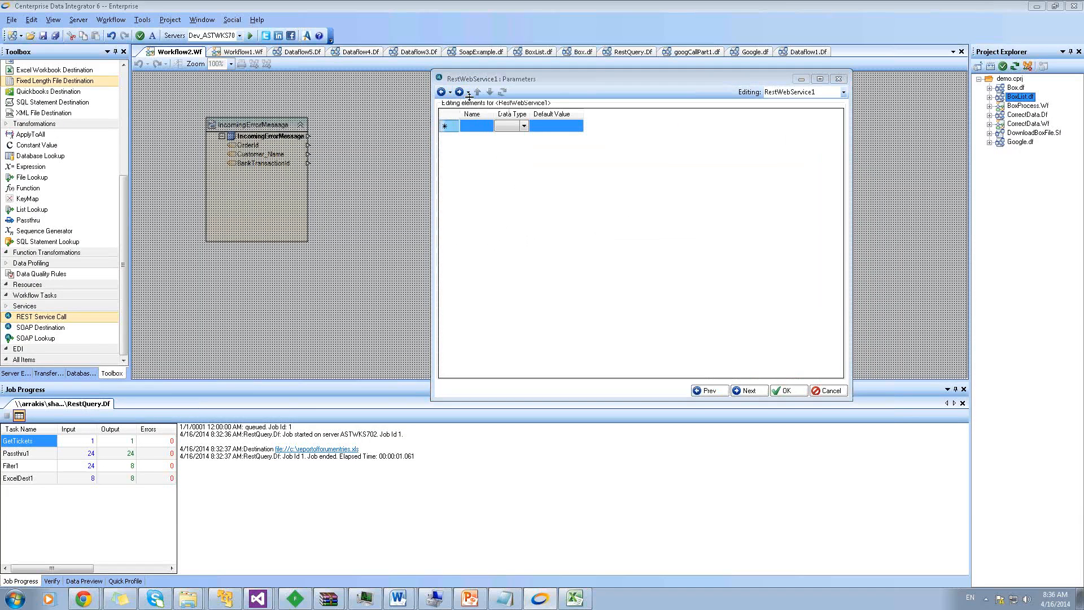
pyautogui.click(459, 92)
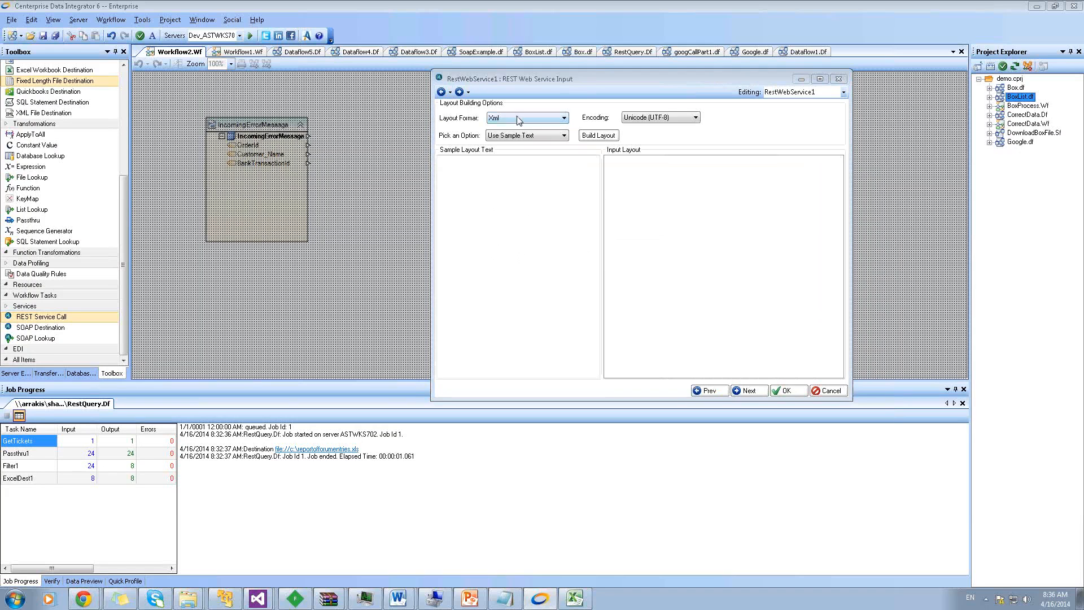
pyautogui.click(518, 118)
pyautogui.click(501, 139)
pyautogui.click(511, 136)
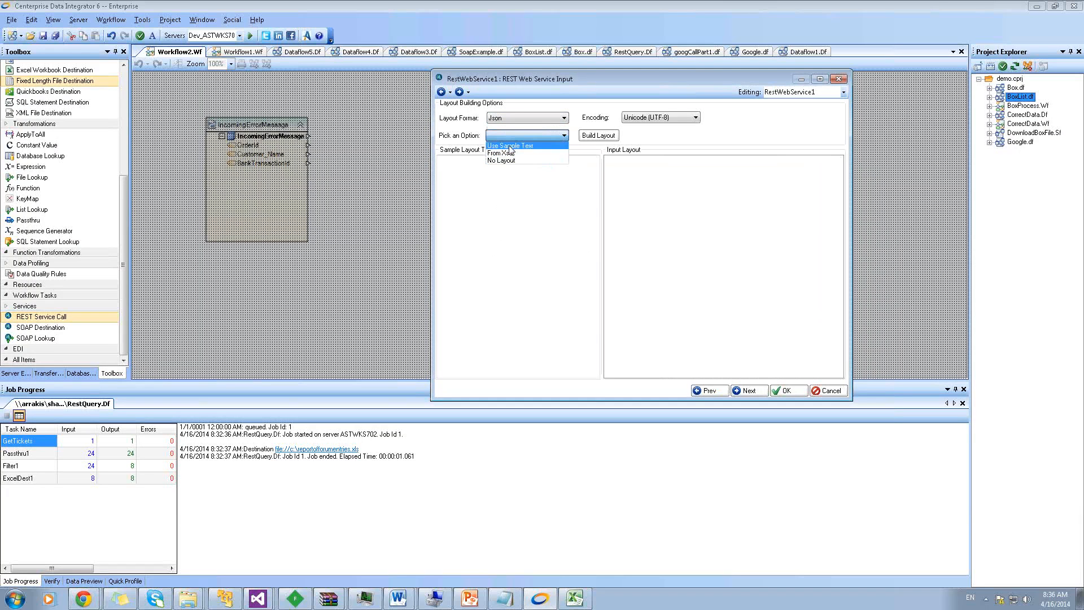
pyautogui.click(510, 147)
pyautogui.rightClick(465, 173)
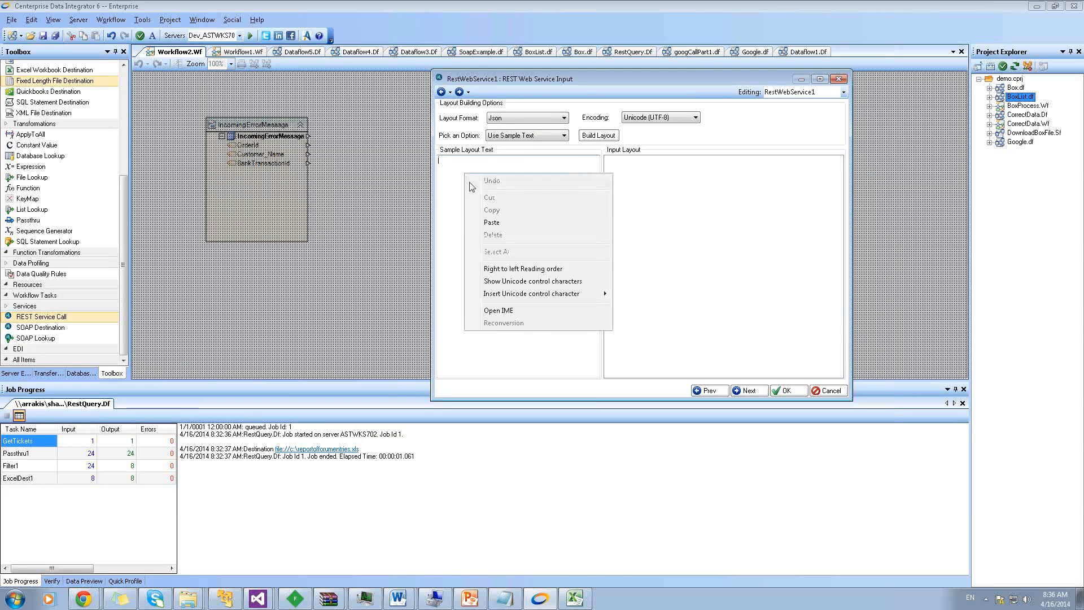
pyautogui.click(498, 220)
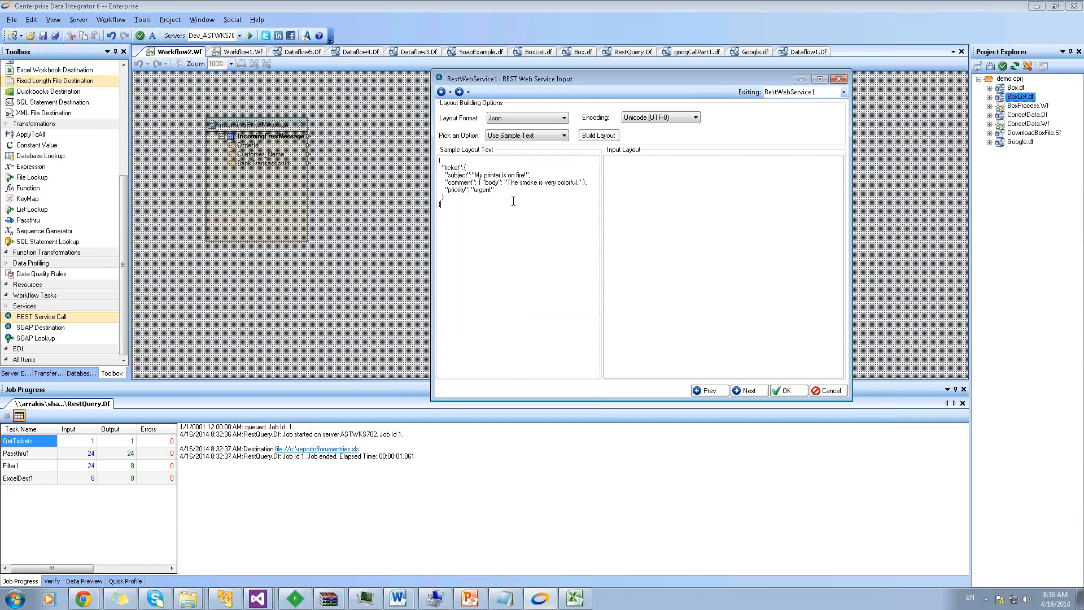
# Build the layout, accept it, and expand Input to show ticket subject, priority and comment body
pyautogui.click(598, 138)
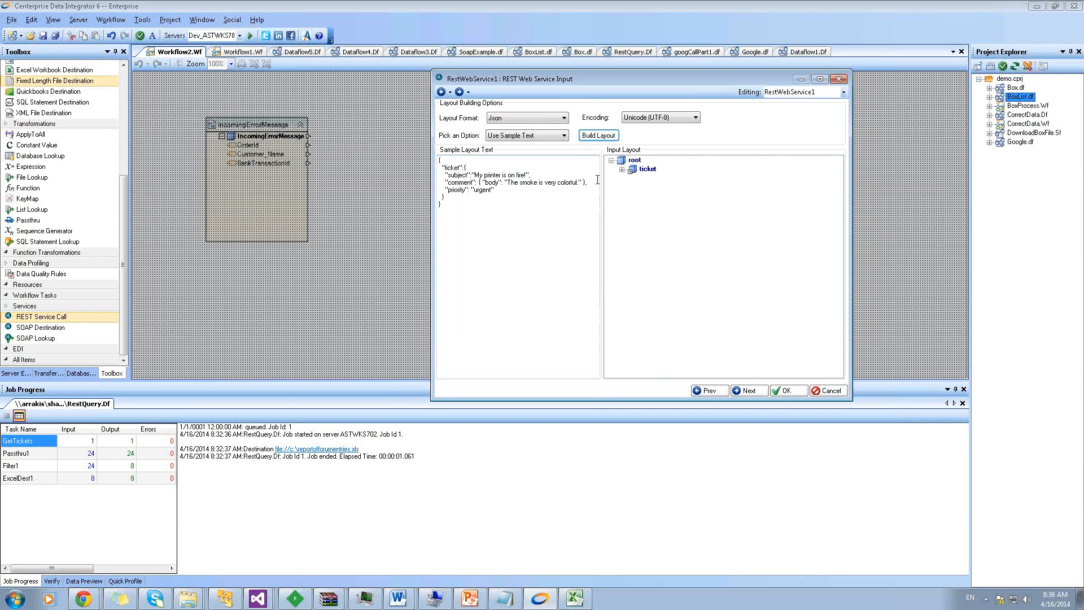
pyautogui.click(621, 169)
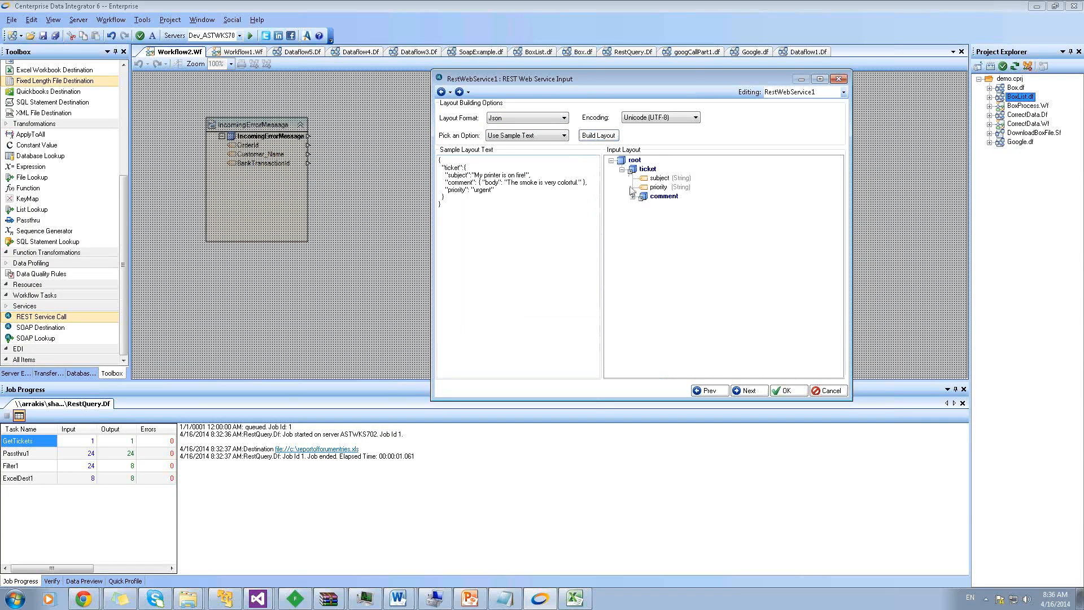
pyautogui.click(633, 198)
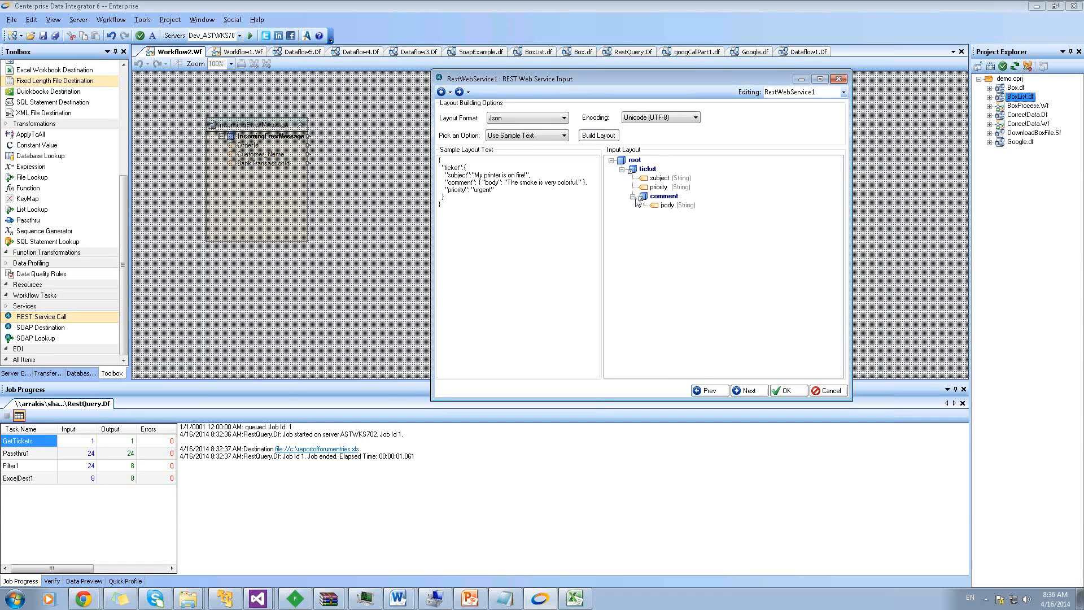
pyautogui.click(782, 390)
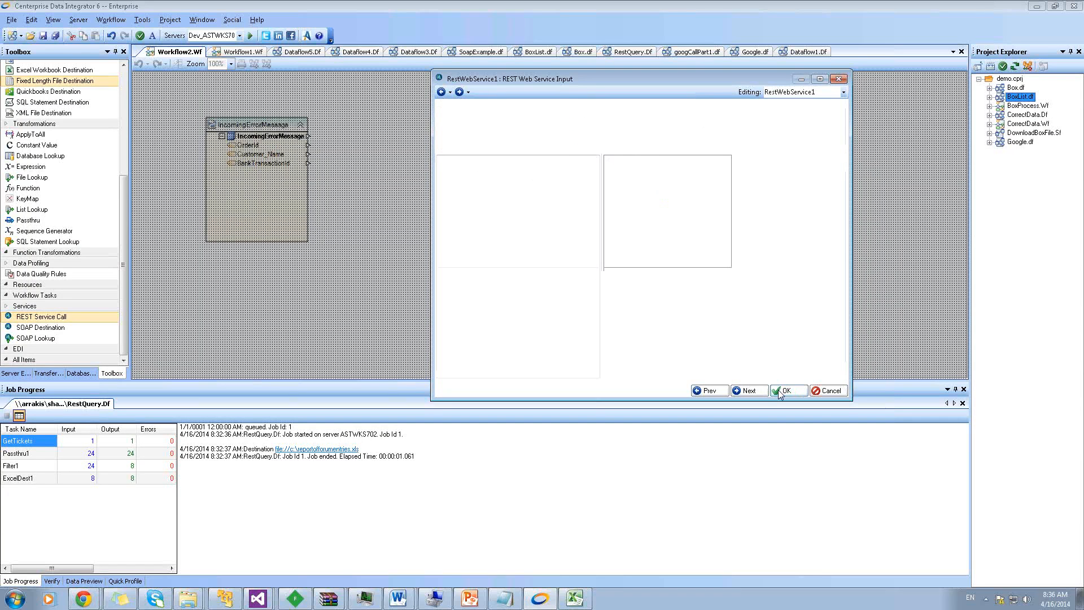
pyautogui.click(480, 150)
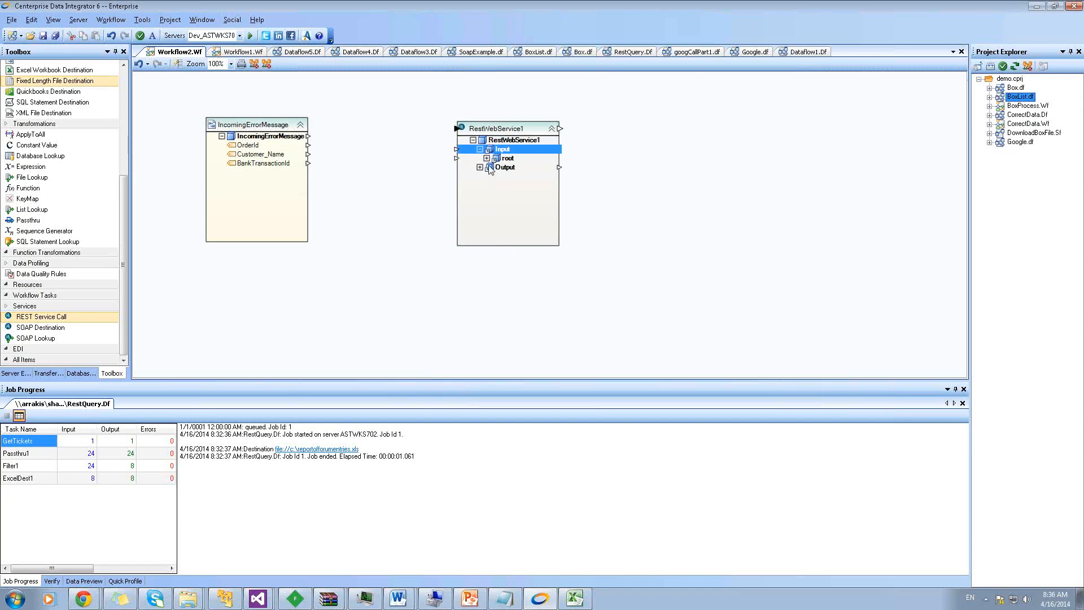
pyautogui.click(487, 158)
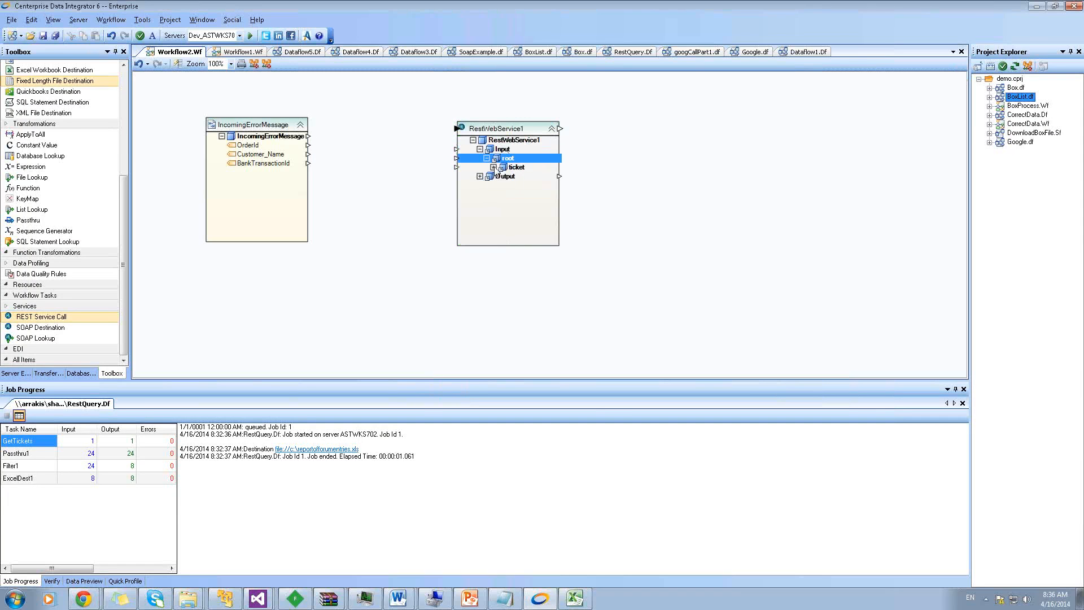
pyautogui.click(494, 168)
pyautogui.click(500, 195)
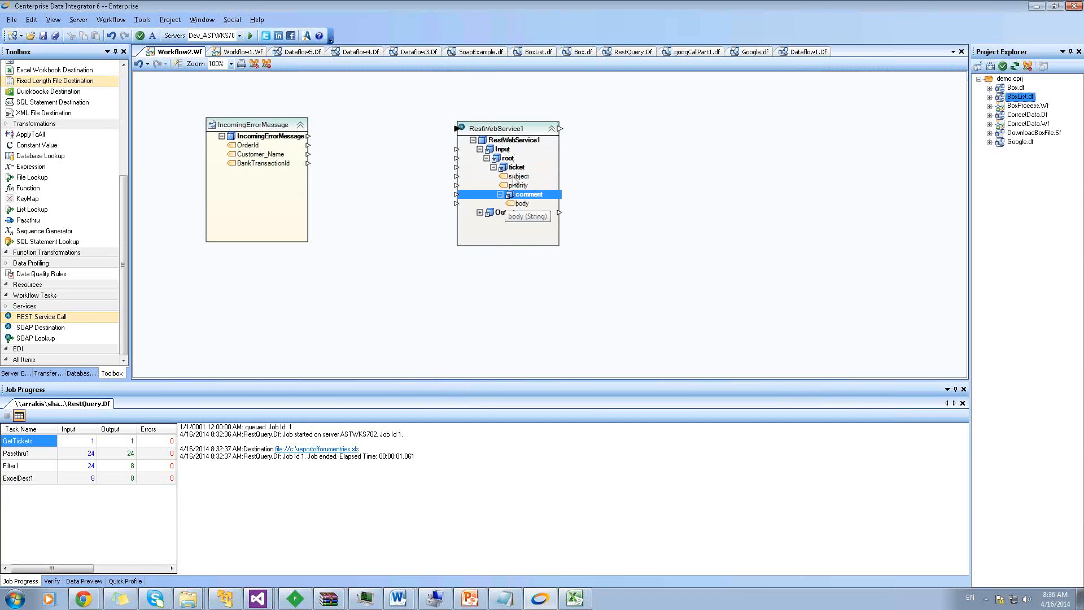
# Map Customer_Name to subject and add a CreateTicketBody expression between source and RestWebService1
pyautogui.click(260, 156)
pyautogui.moveTo(252, 160); pyautogui.dragTo(480, 180)
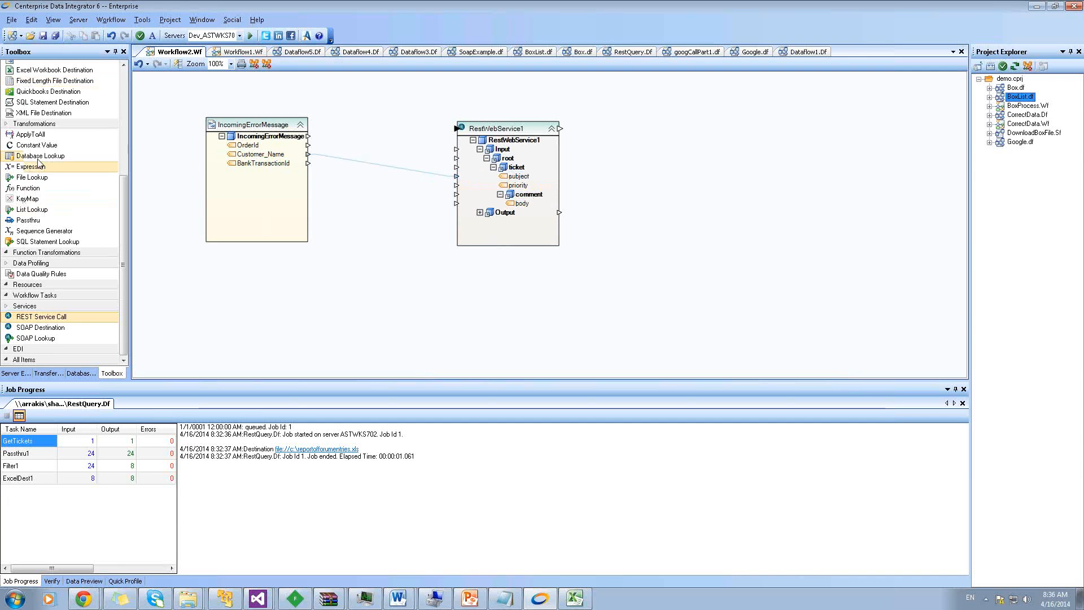
pyautogui.moveTo(31, 167); pyautogui.dragTo(335, 222)
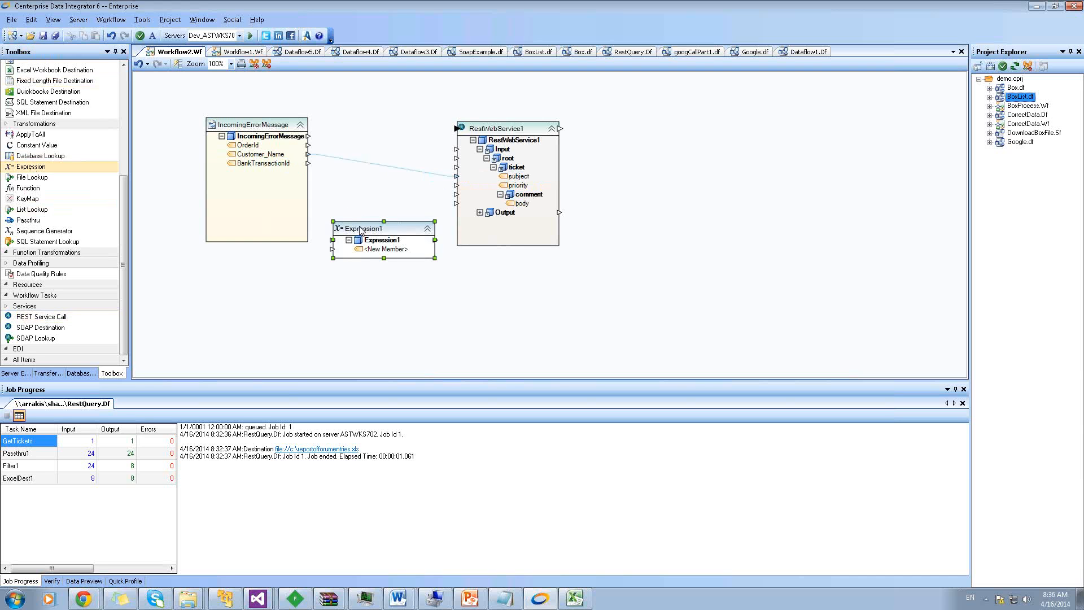
pyautogui.click(360, 226)
pyautogui.write('Cre')
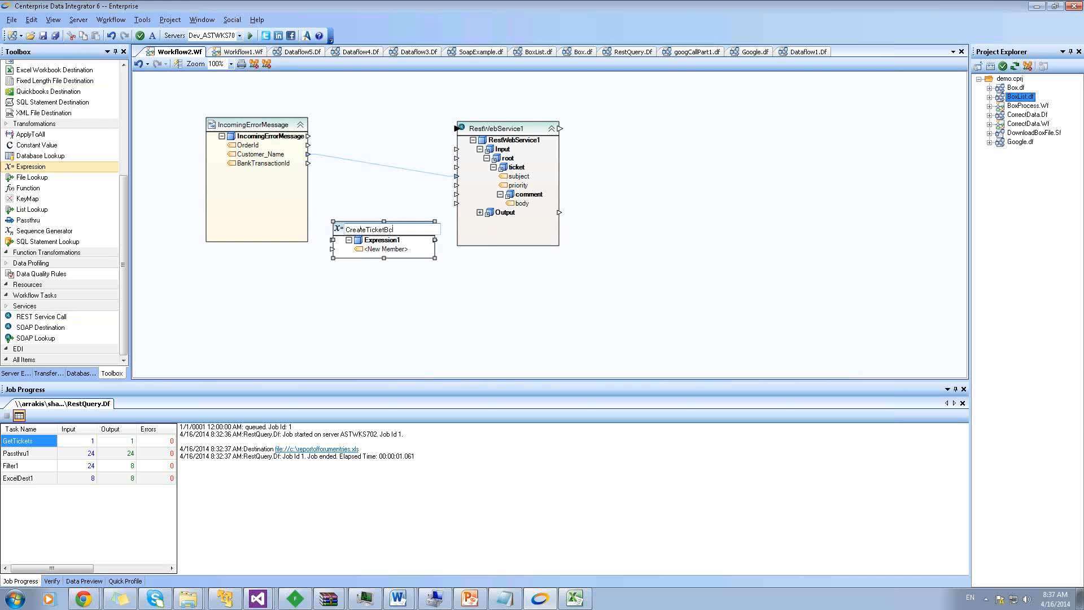
pyautogui.write('ateTicketBody')
pyautogui.press('Return')
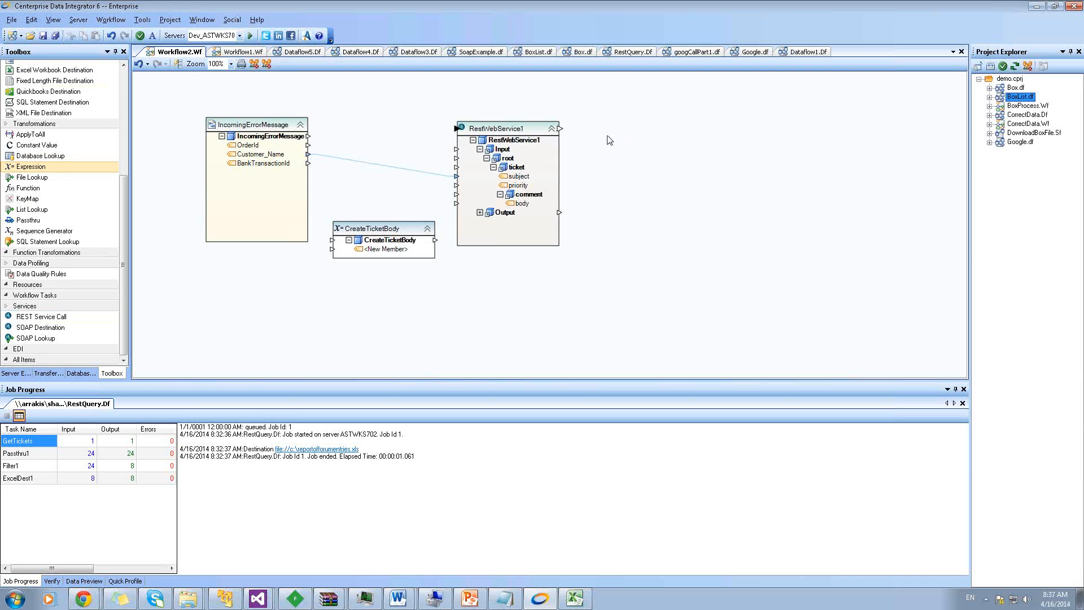
pyautogui.moveTo(398, 230); pyautogui.dragTo(434, 197)
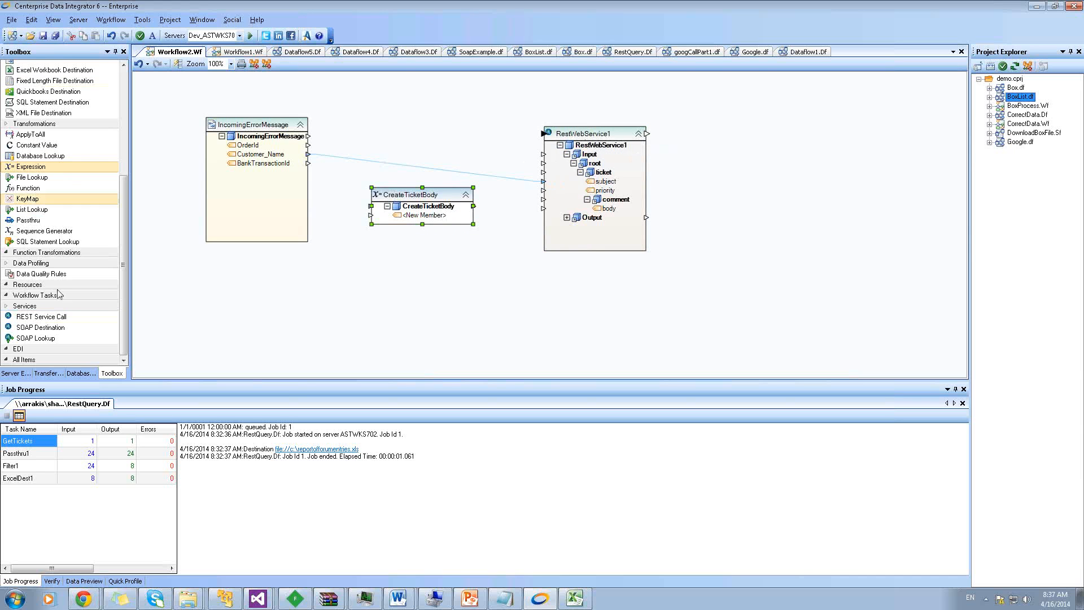
# Open the DEFAULT server's Schedules from Server Explorer and start a new scheduled job
pyautogui.click(127, 92)
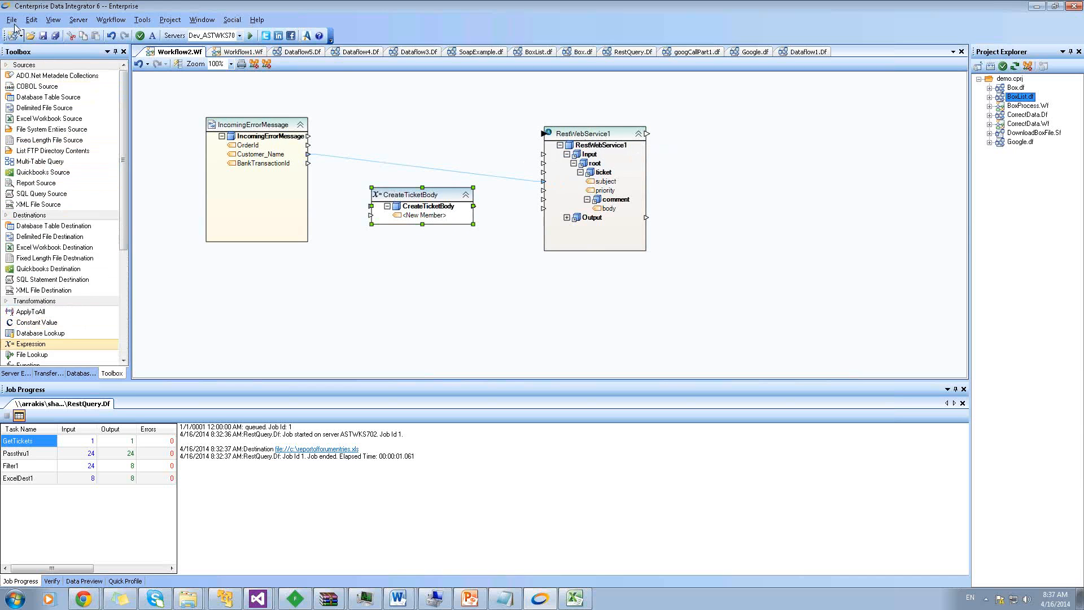
pyautogui.click(13, 20)
pyautogui.click(166, 126)
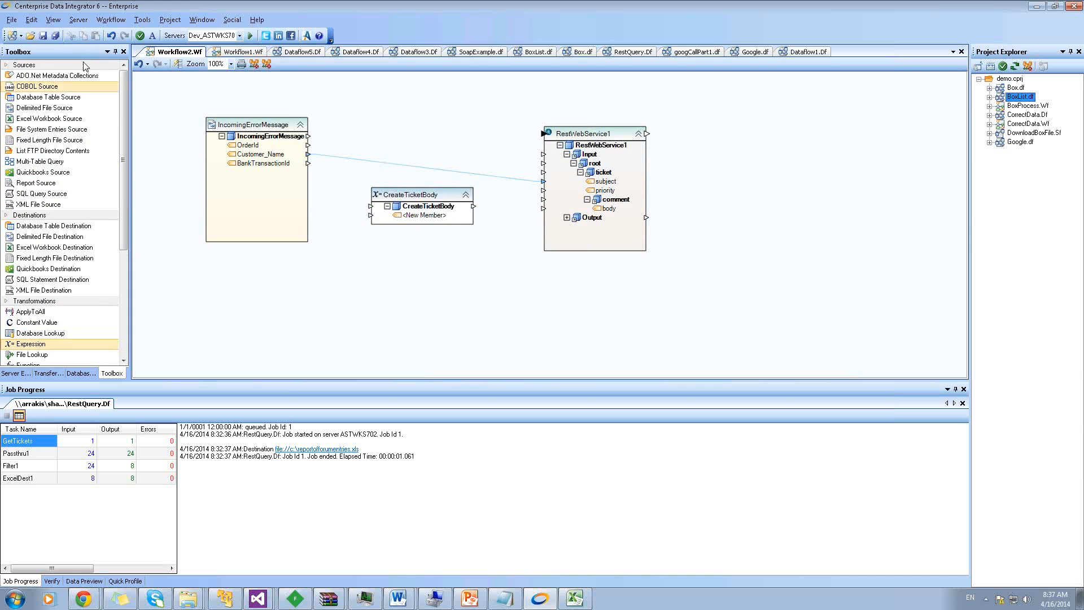
pyautogui.click(79, 22)
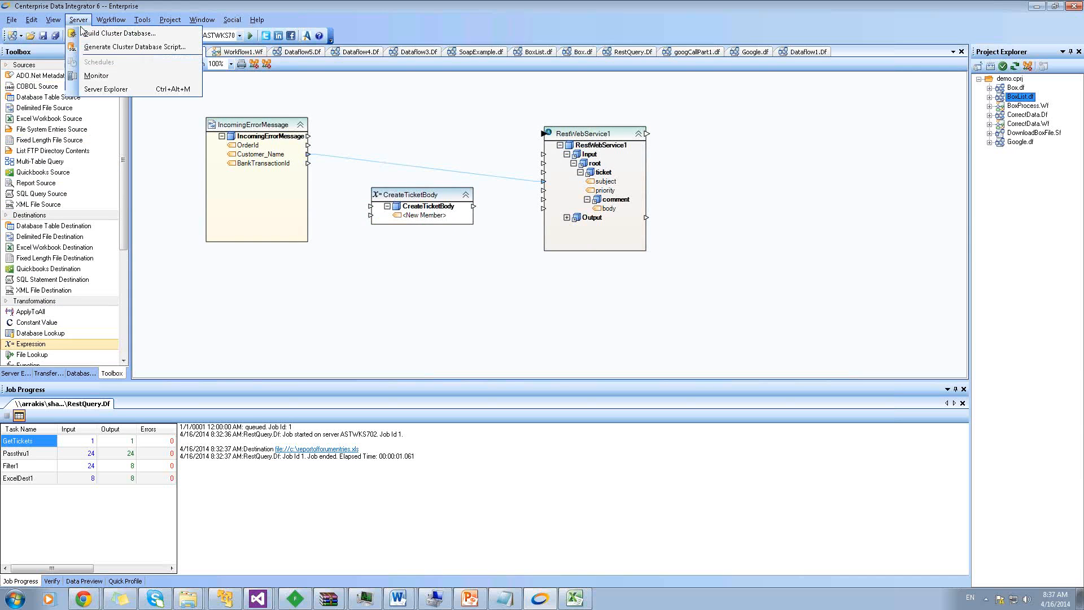
pyautogui.click(94, 89)
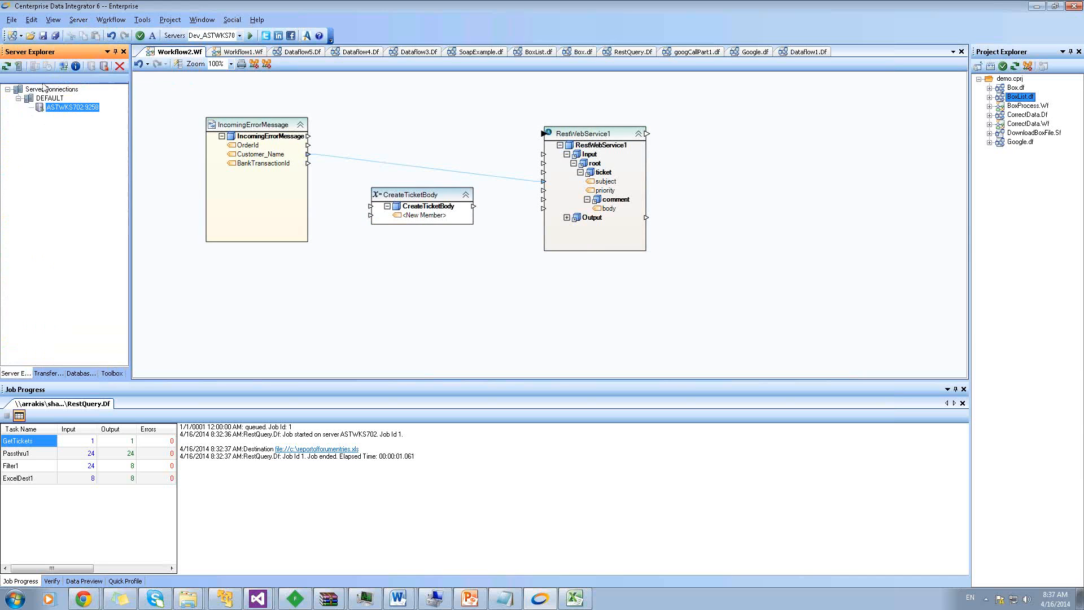
pyautogui.rightClick(69, 110)
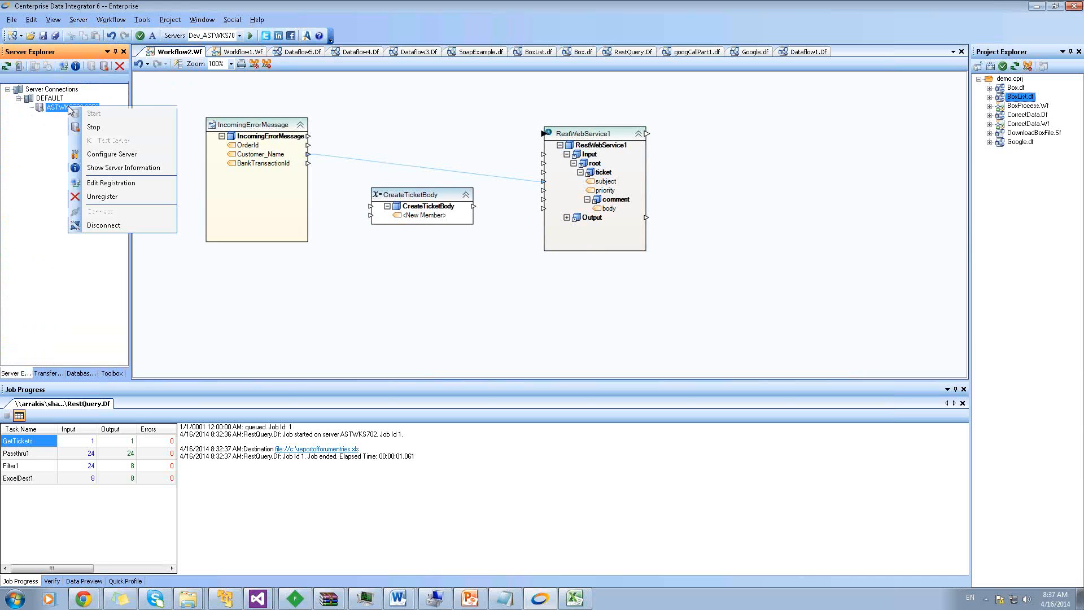
pyautogui.rightClick(43, 99)
pyautogui.click(70, 121)
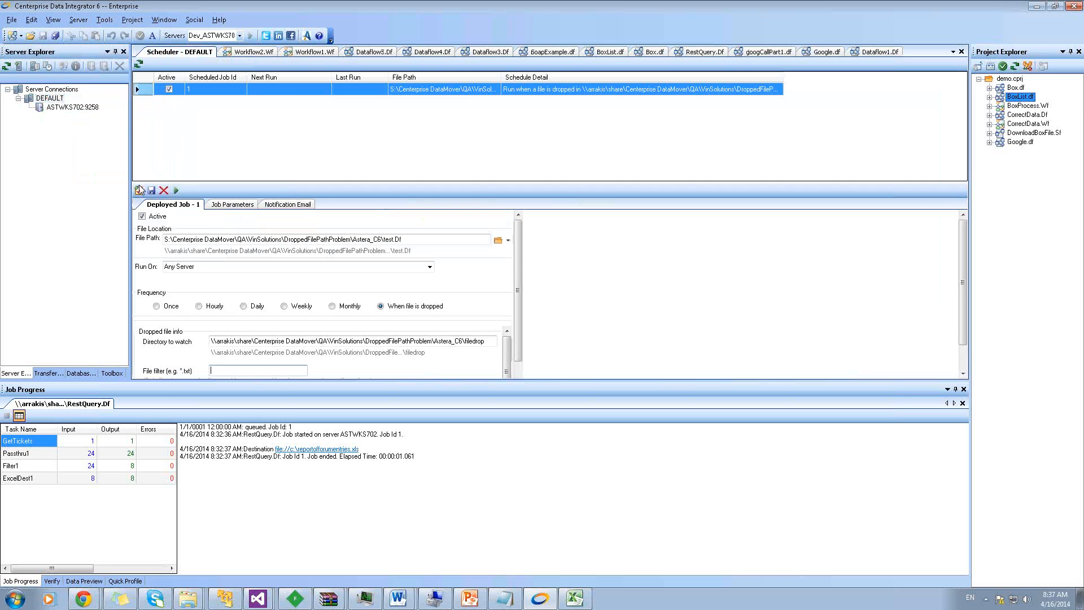
pyautogui.click(139, 191)
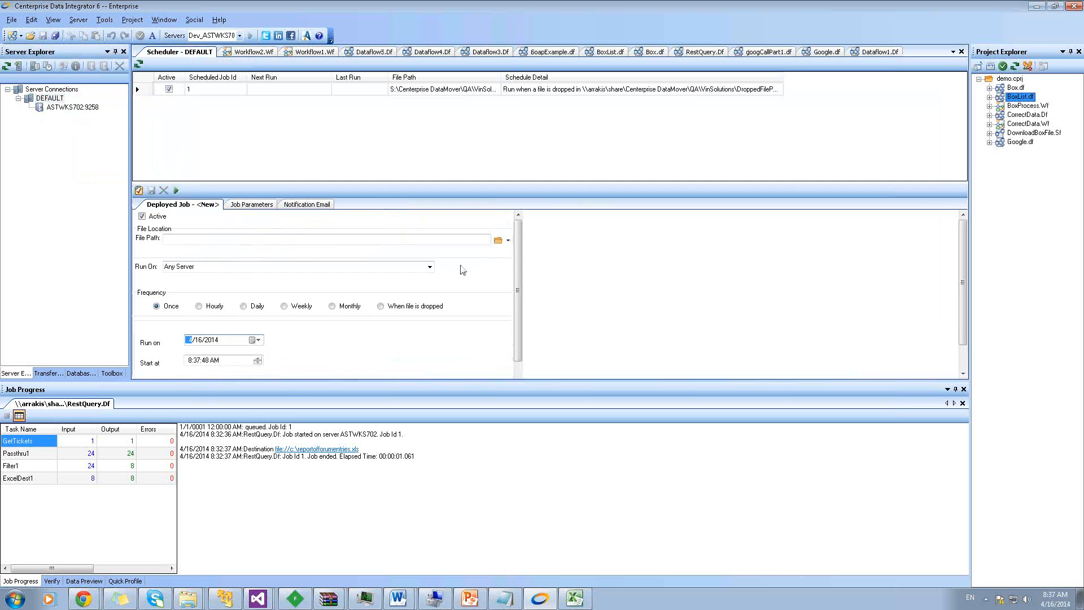
# Create an empty IncomingFiles folder under Webservices via the File Path browser, then cancel
pyautogui.click(497, 242)
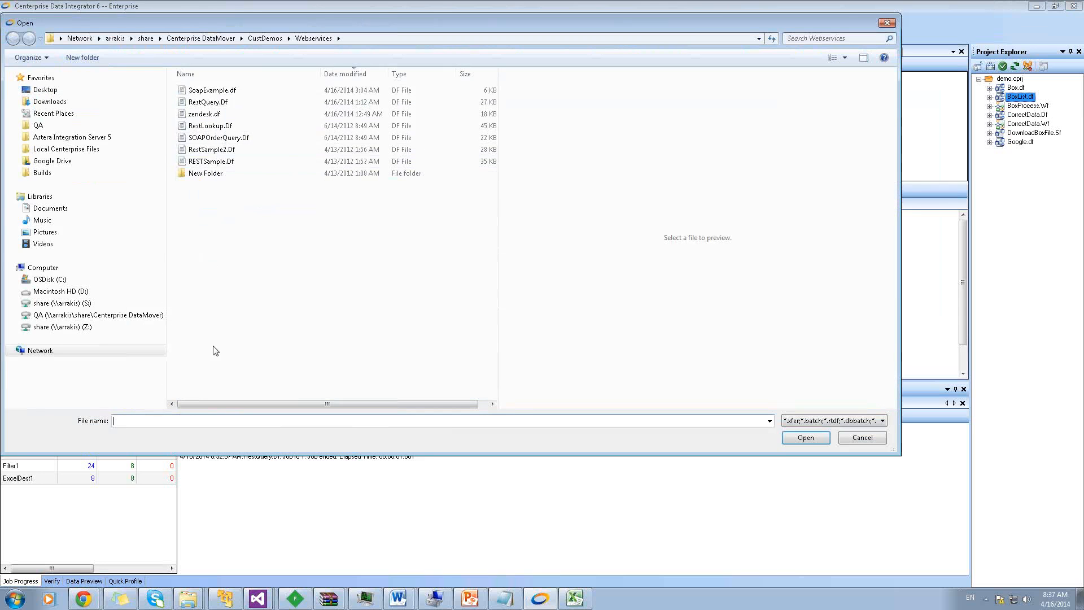
pyautogui.click(82, 57)
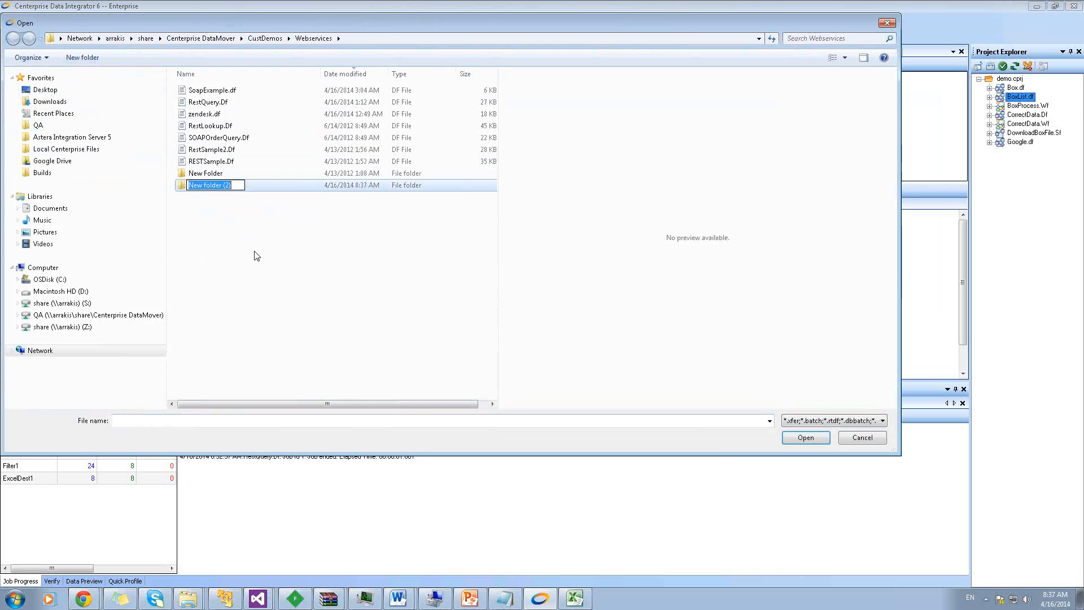
pyautogui.write('IncomingFiles')
pyautogui.press('Return')
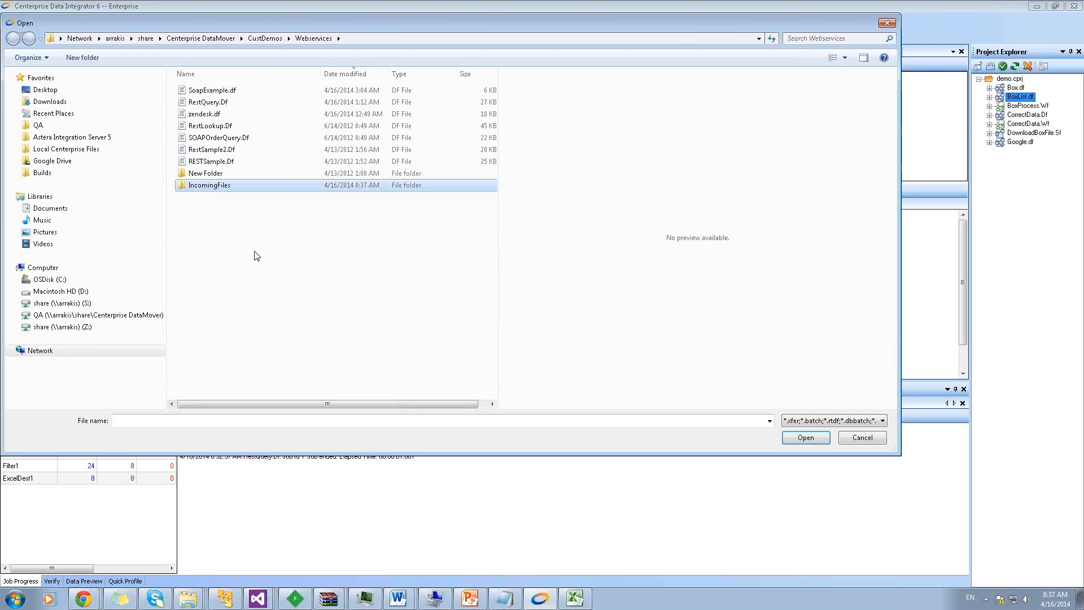
pyautogui.click(813, 435)
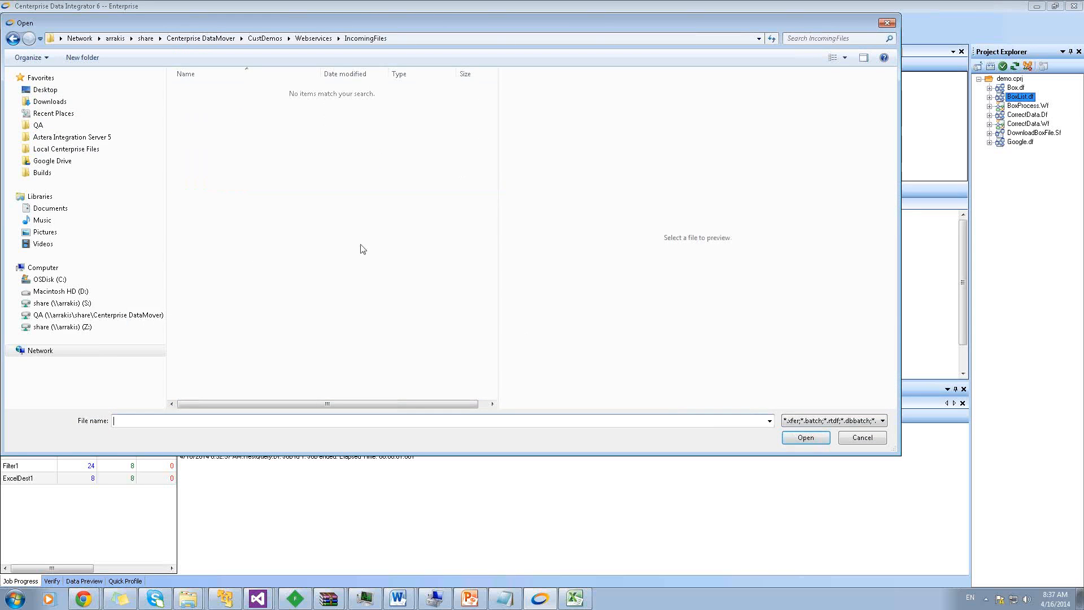
pyautogui.click(868, 436)
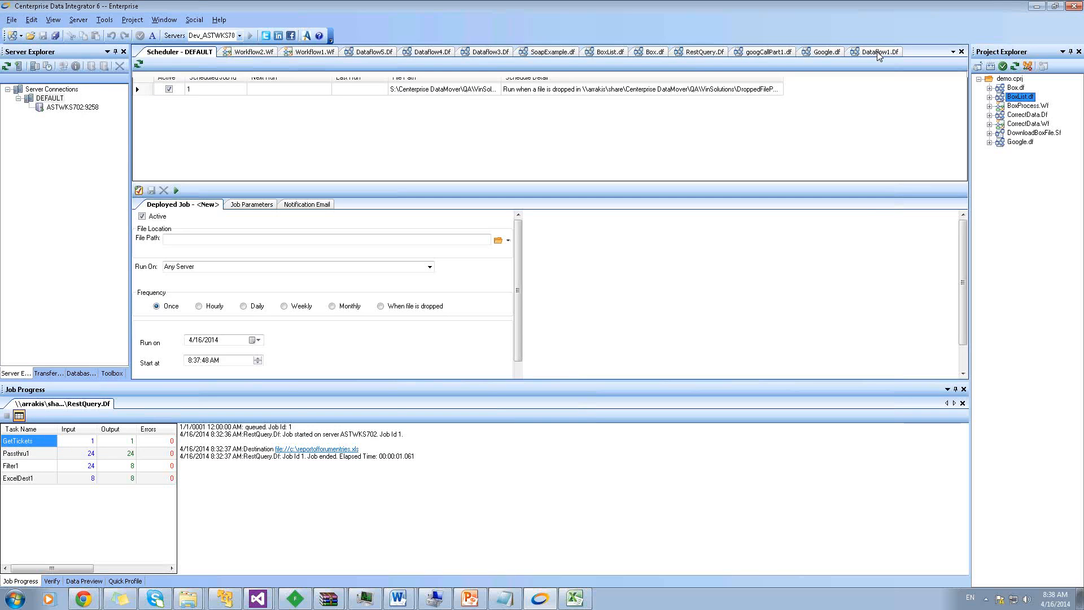
# Save Workflow2 as CreateTicketFlow.wf in Webservices and copy its full path
pyautogui.click(879, 52)
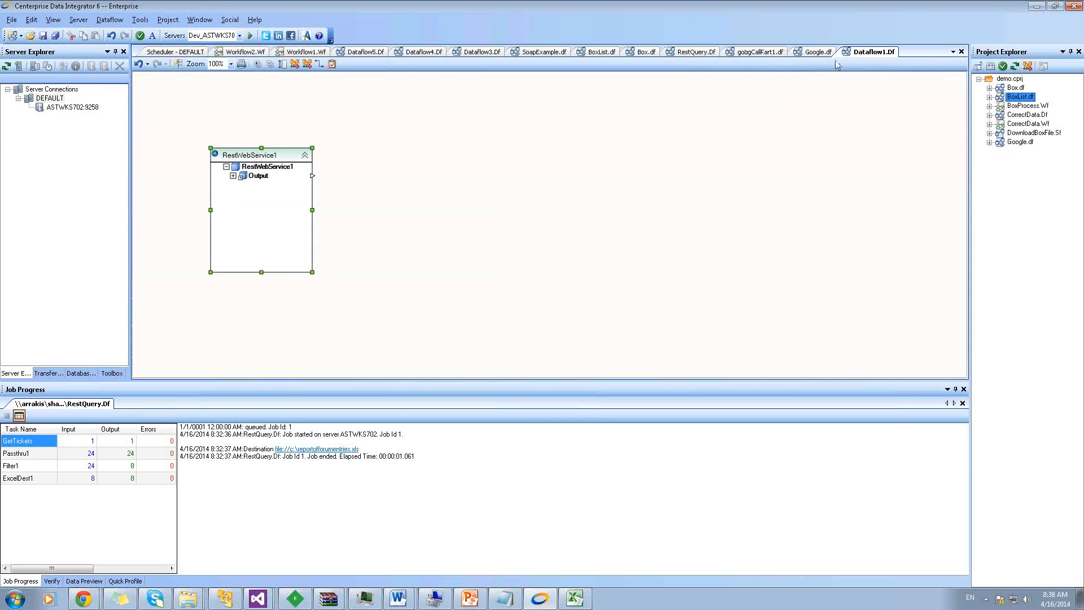
pyautogui.rightClick(870, 55)
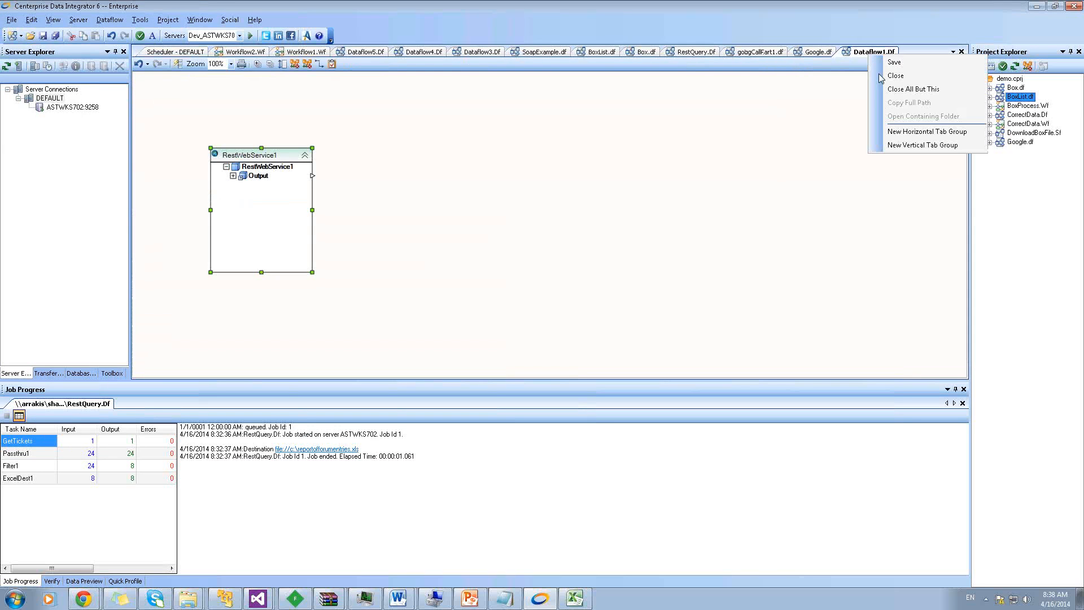
pyautogui.click(811, 54)
pyautogui.rightClick(691, 53)
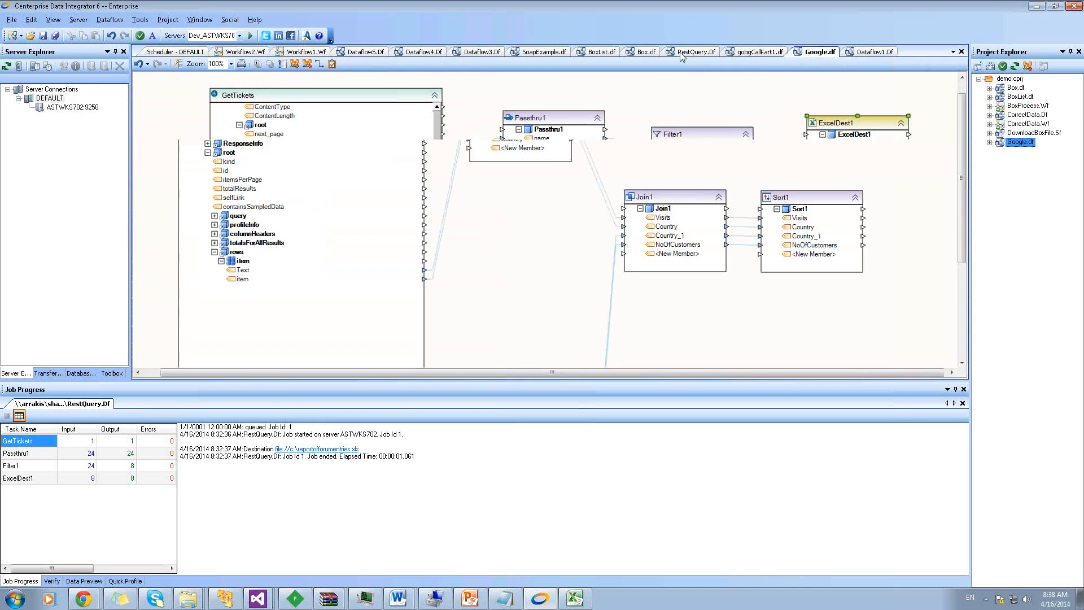
pyautogui.click(264, 54)
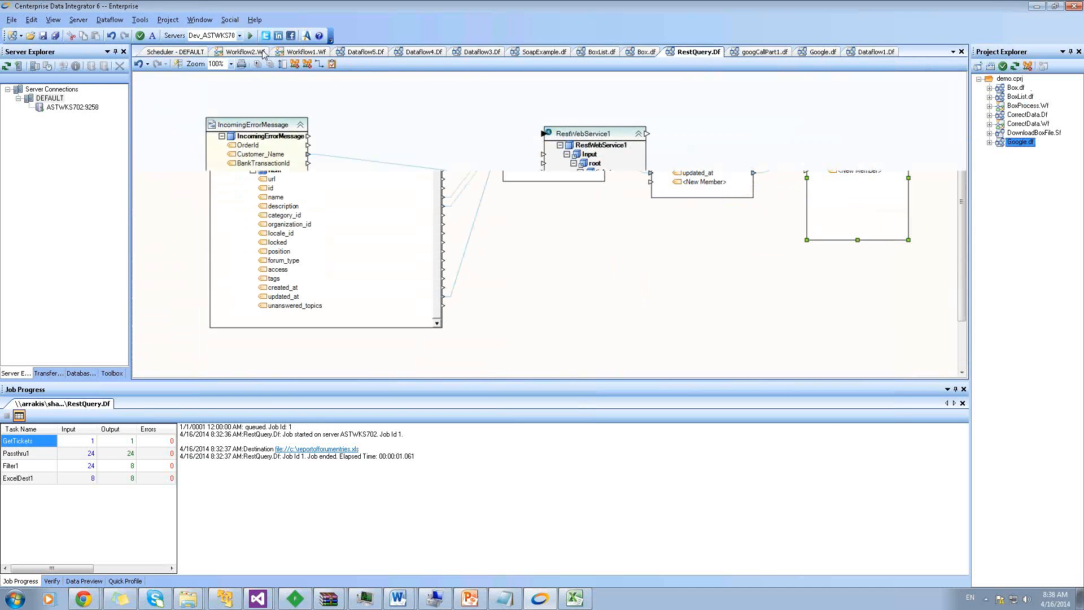
pyautogui.click(259, 54)
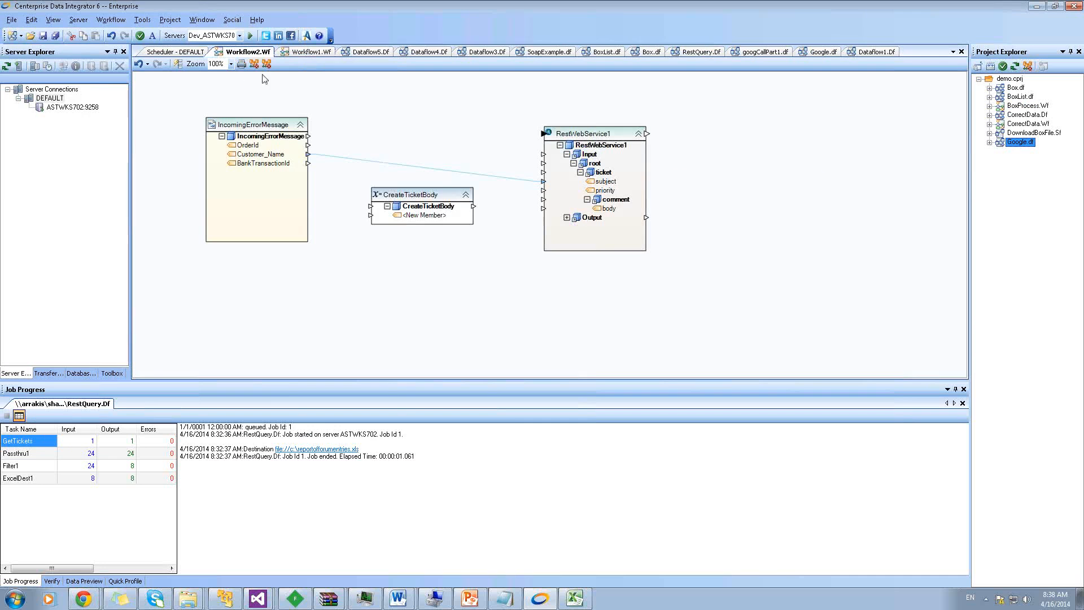
pyautogui.click(44, 37)
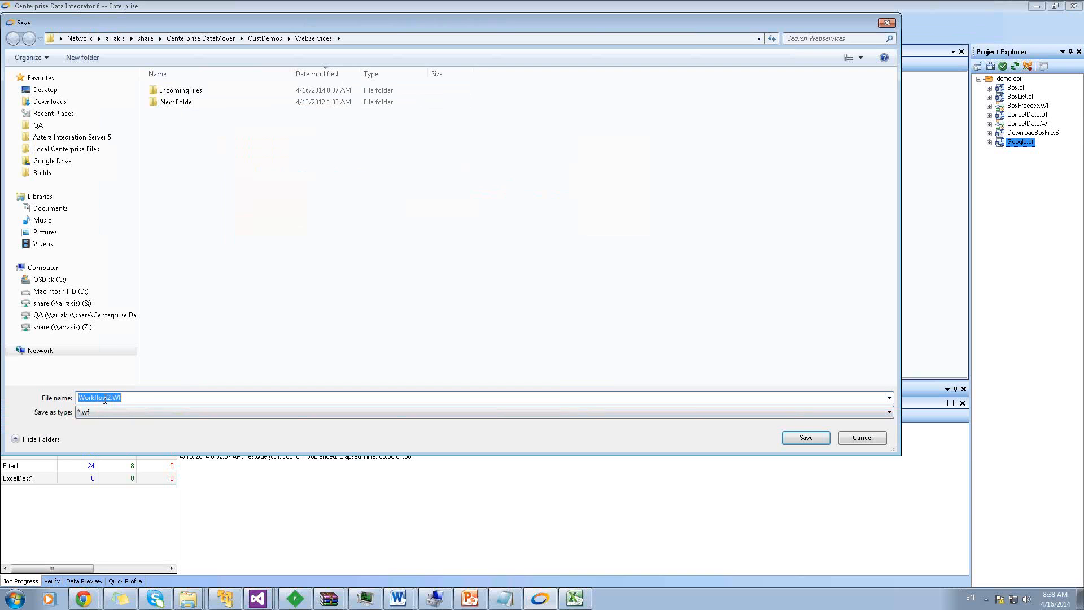
pyautogui.write('CreateTicketFlow')
pyautogui.click(792, 437)
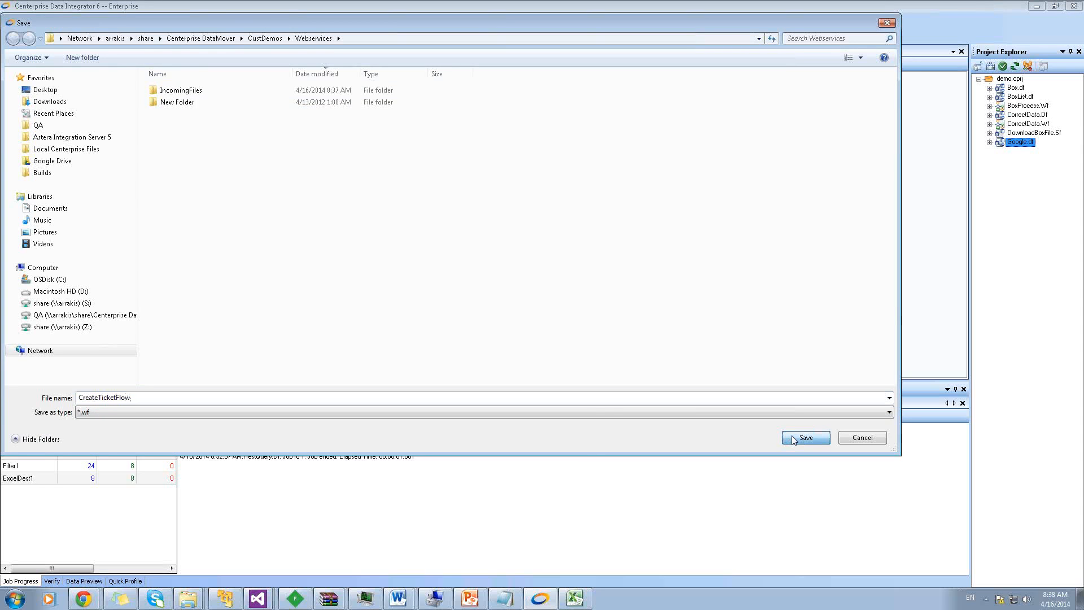
pyautogui.rightClick(258, 50)
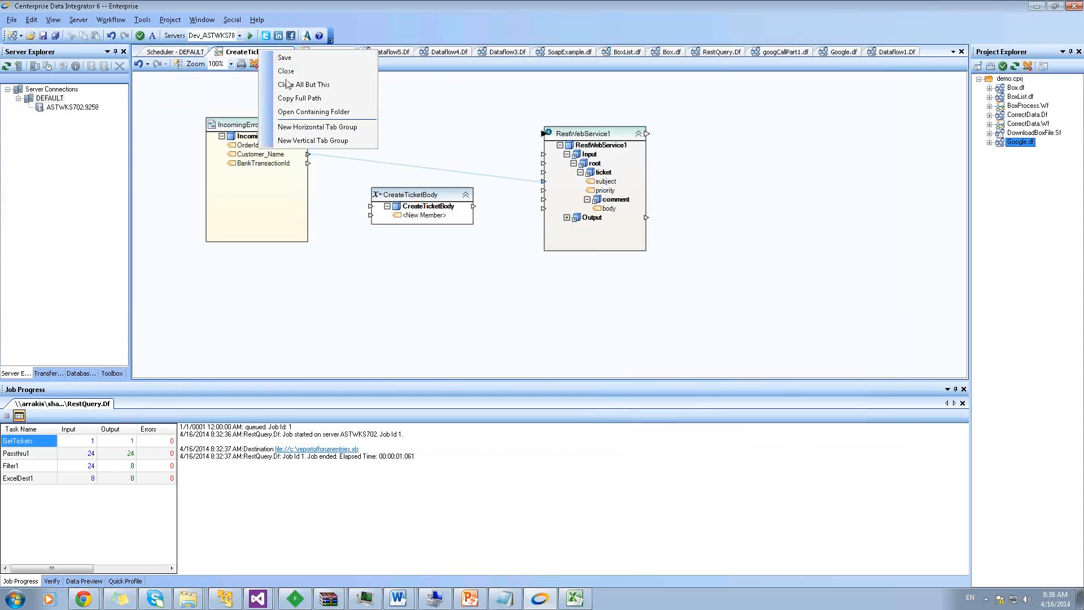
pyautogui.click(299, 101)
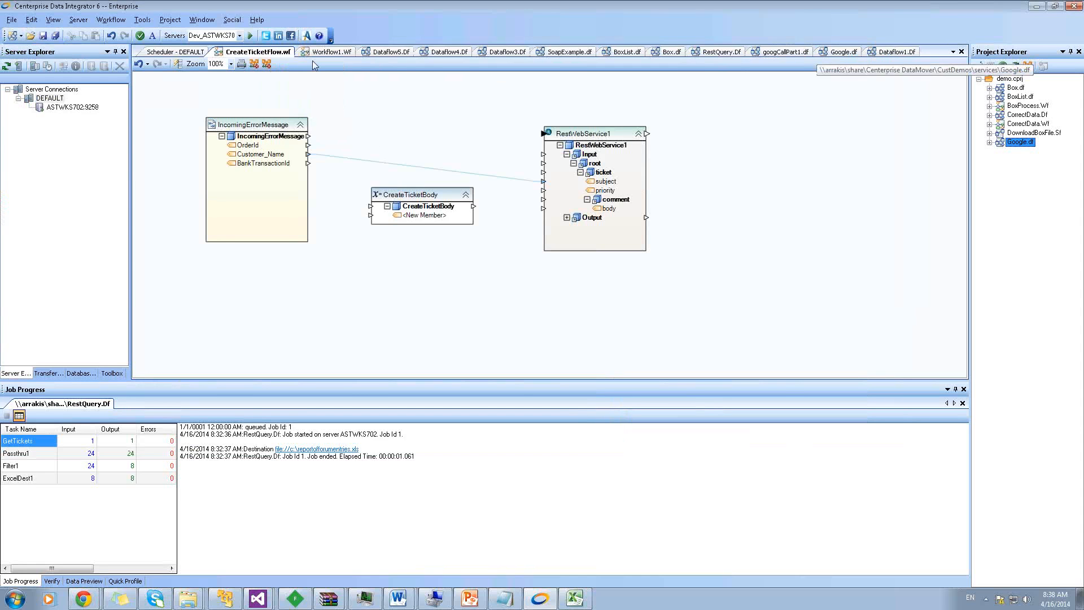
# Paste the CreateTicketFlow.wf path into the new job's File Path
pyautogui.click(173, 52)
pyautogui.rightClick(218, 239)
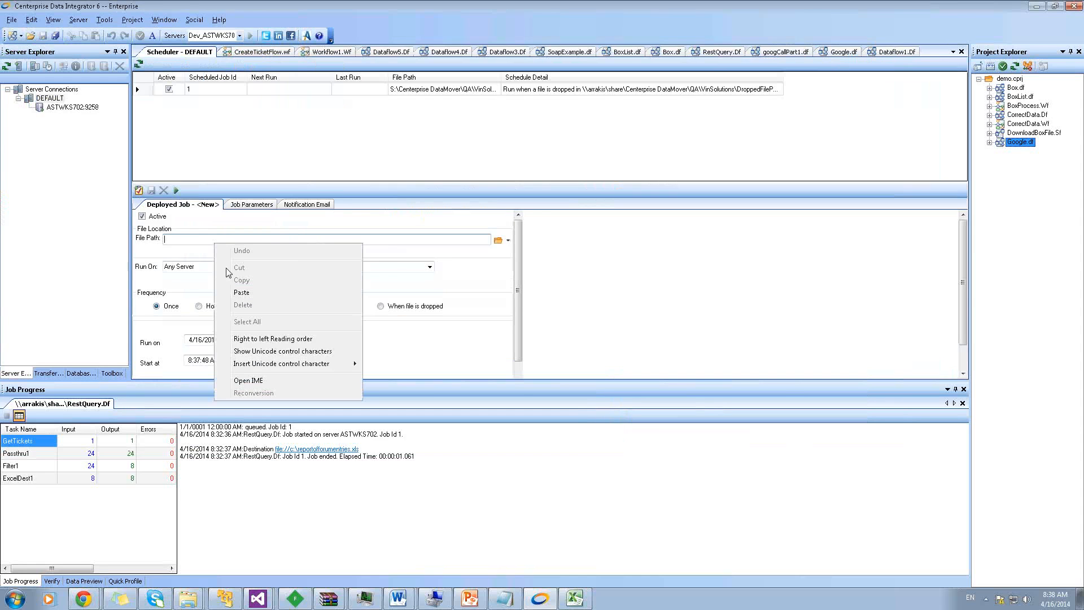
pyautogui.click(234, 288)
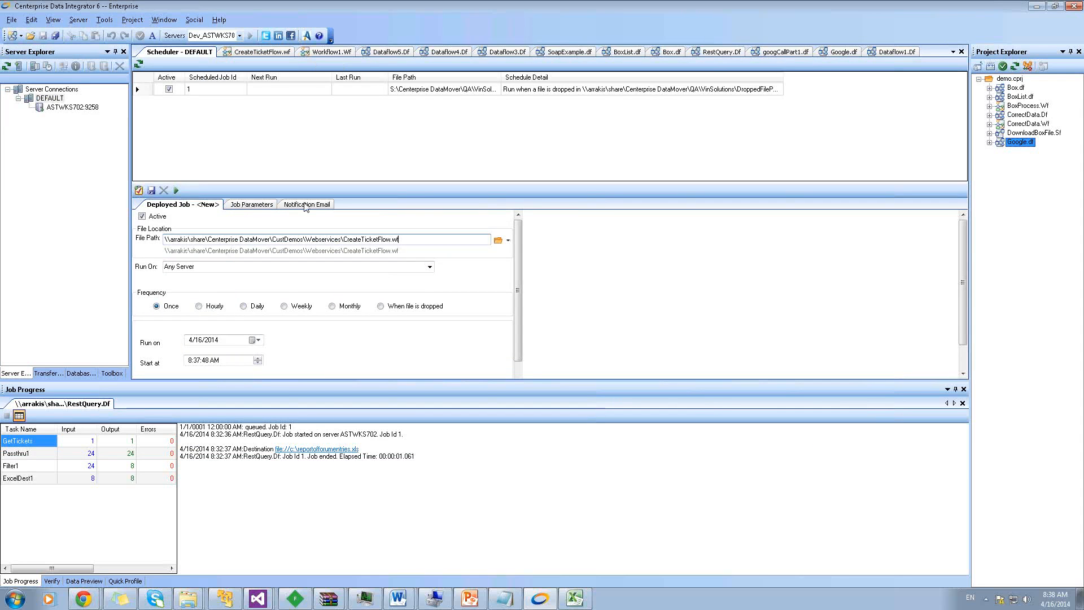
# Set the job's frequency to 'When file is dropped' and start choosing the directory to watch
pyautogui.click(383, 306)
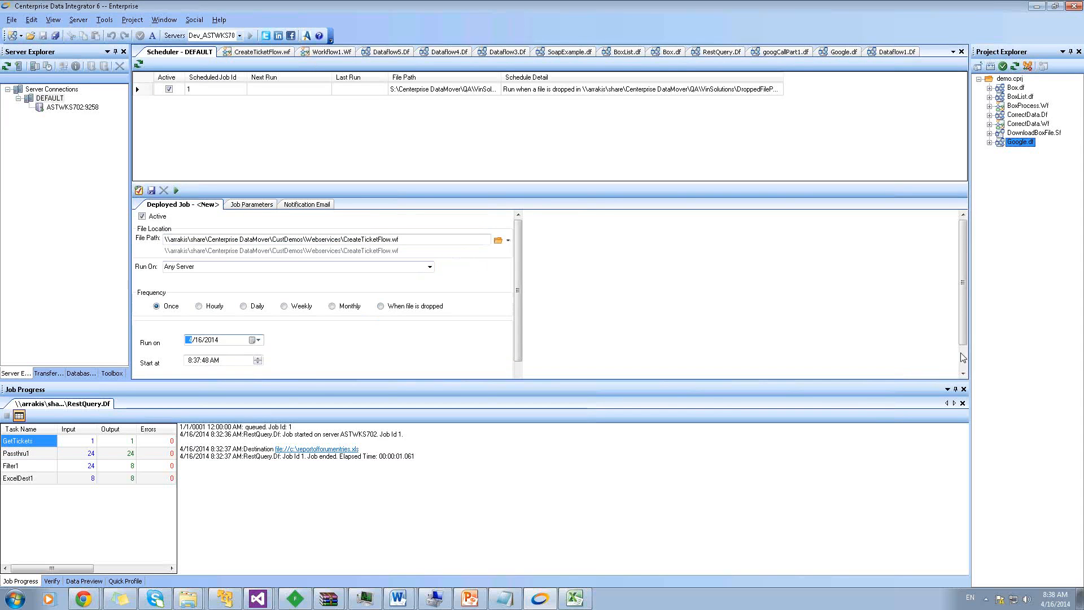
pyautogui.scroll(-3, 526, 343)
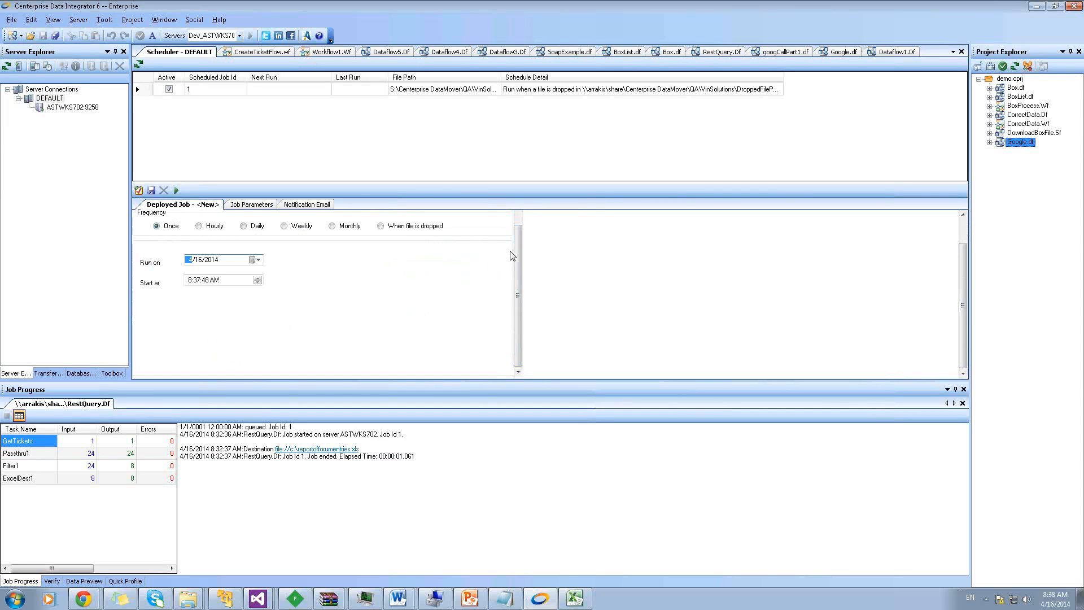
pyautogui.scroll(3, 511, 256)
pyautogui.click(380, 276)
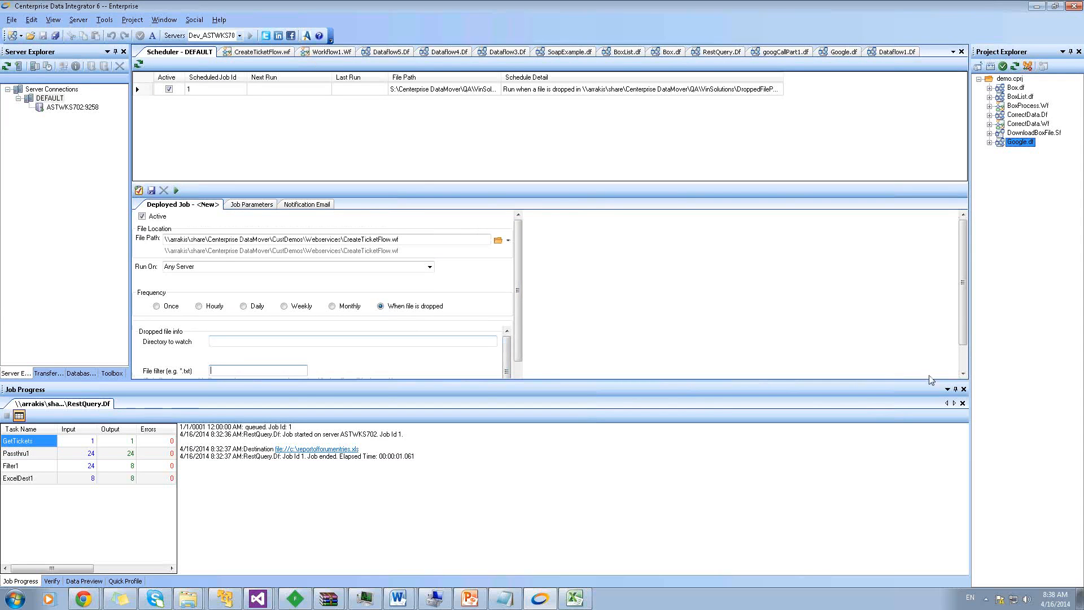
pyautogui.moveTo(928, 381); pyautogui.dragTo(928, 417)
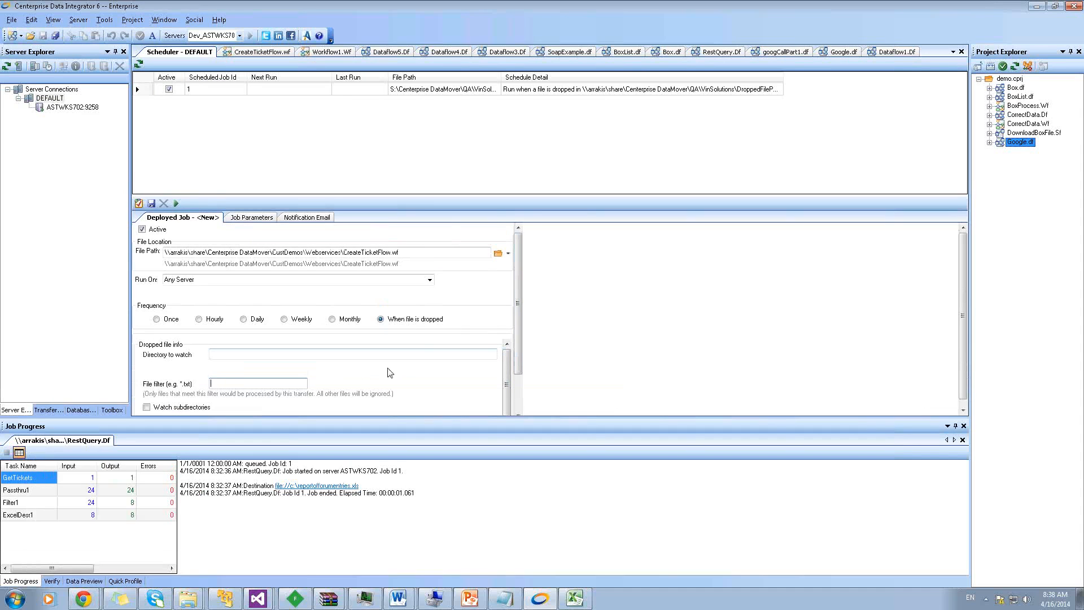
pyautogui.click(467, 357)
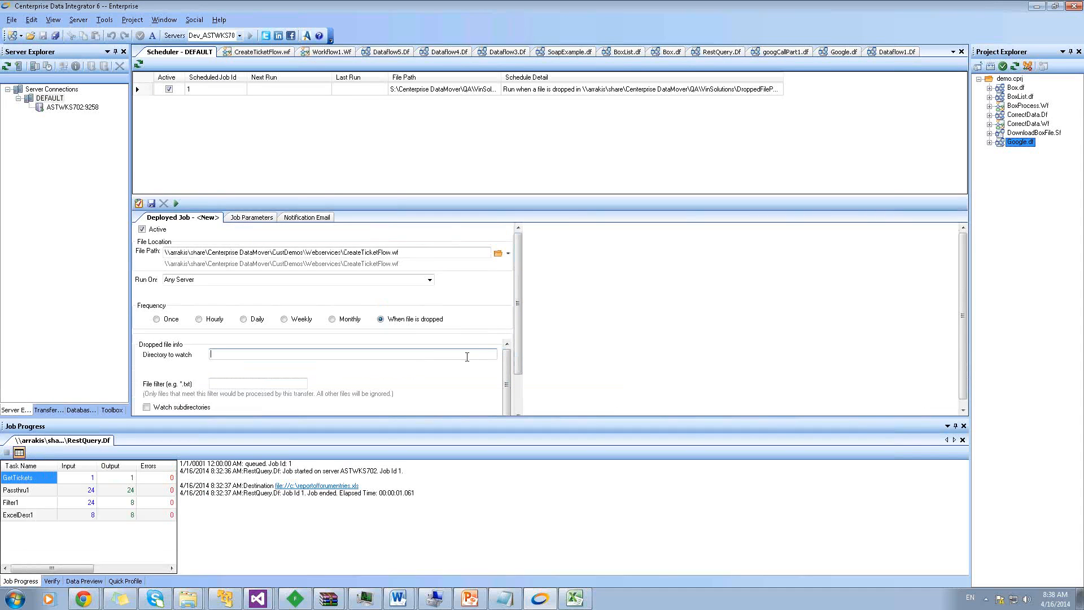
pyautogui.click(499, 355)
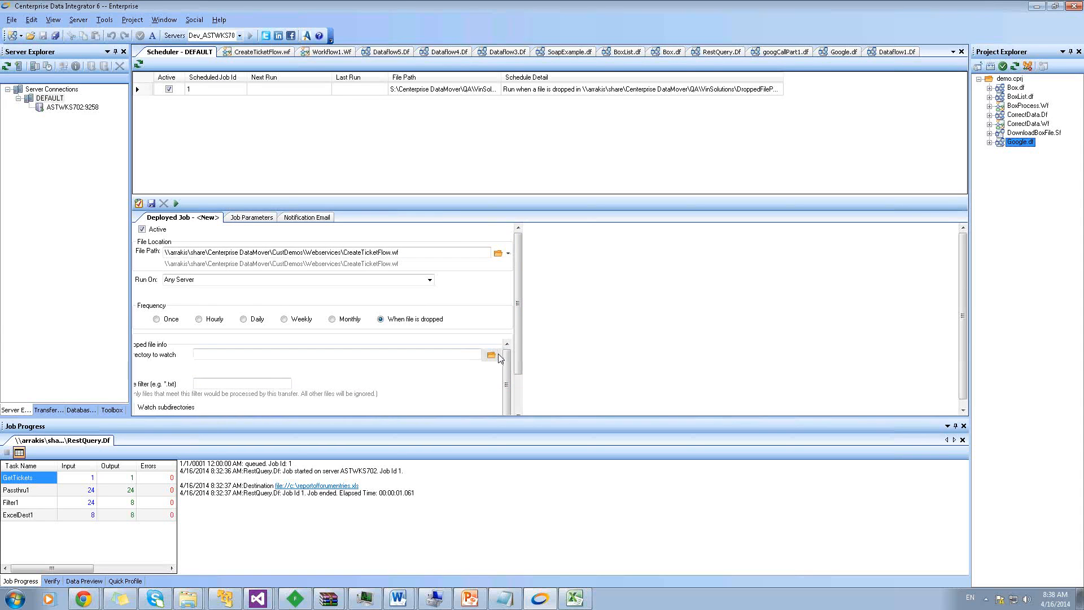
# Watch the user's home folder, save scheduled job 2, and return to CreateTicketFlow.wf
pyautogui.click(492, 356)
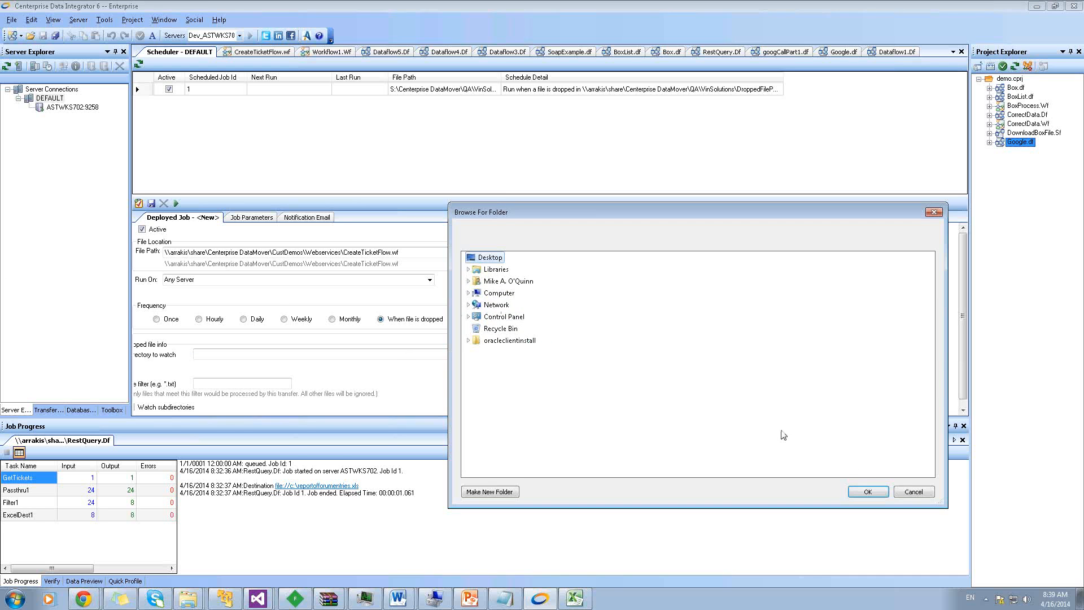
pyautogui.click(506, 281)
pyautogui.click(868, 492)
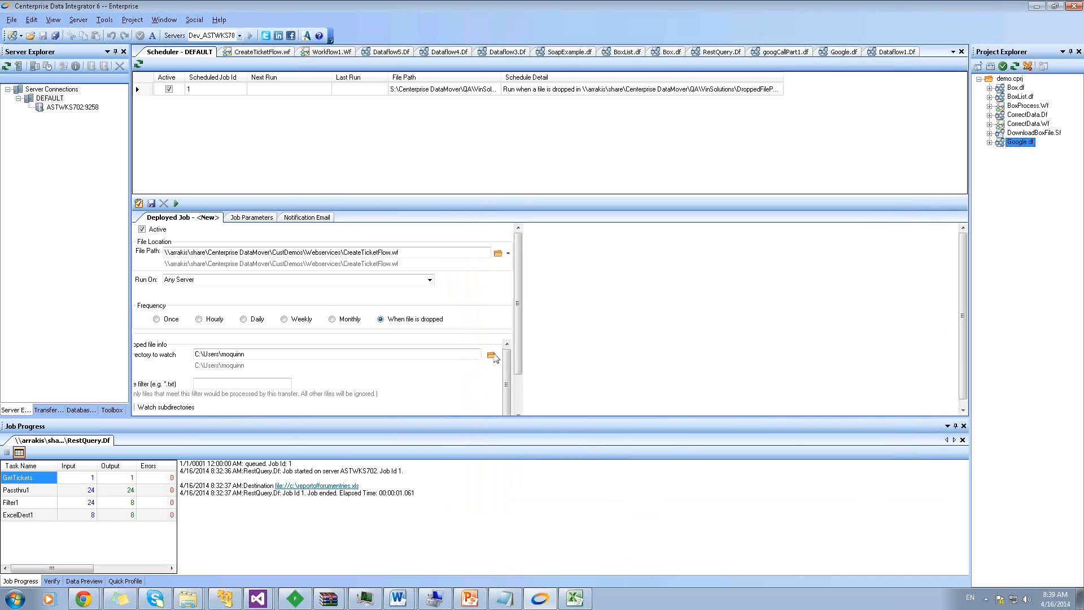
pyautogui.click(516, 377)
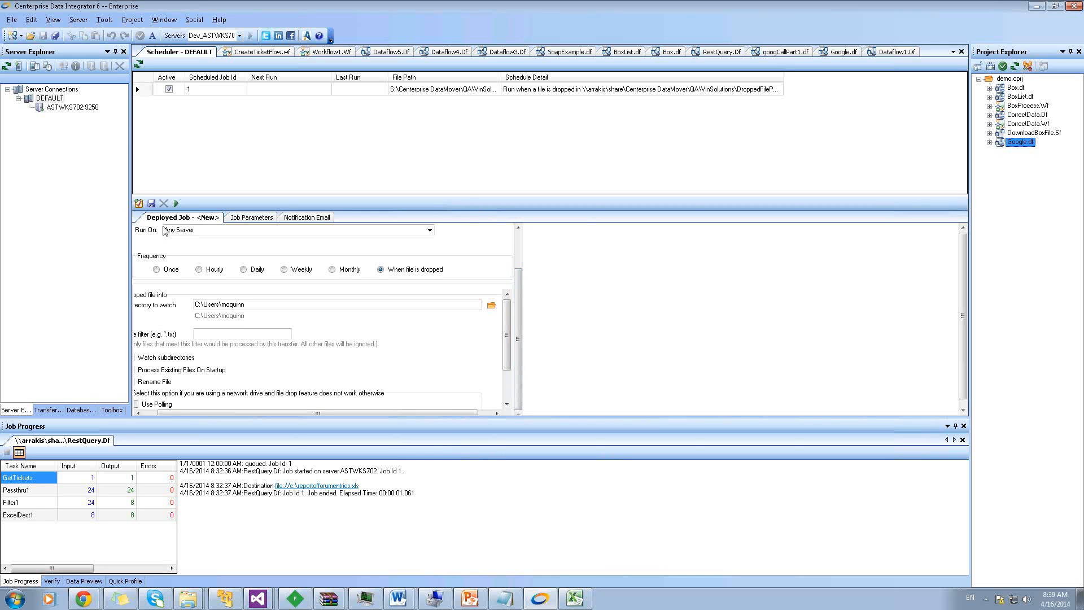
pyautogui.click(152, 204)
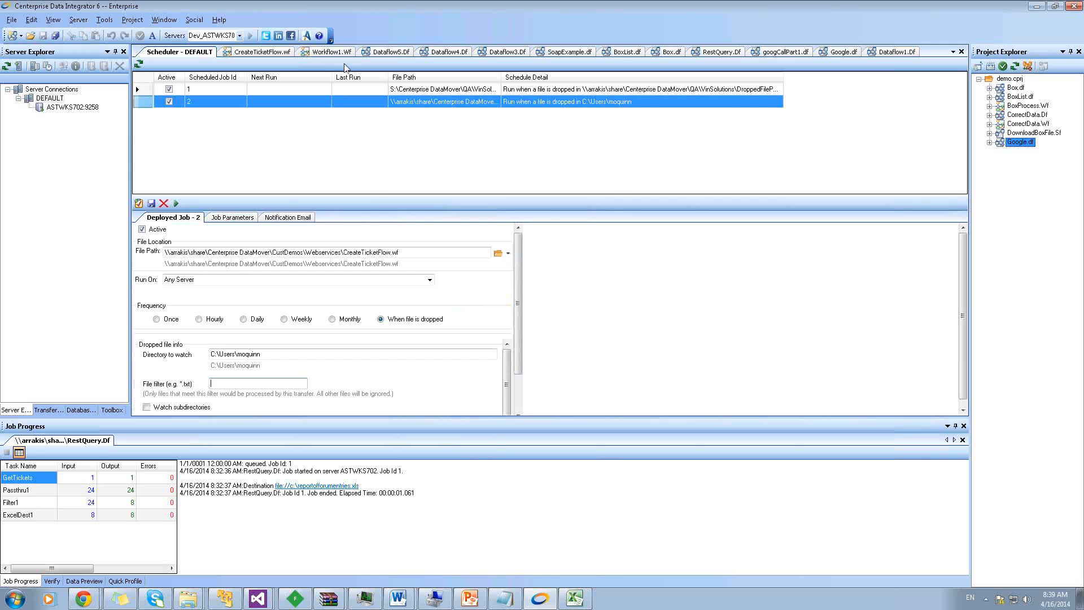
pyautogui.click(284, 55)
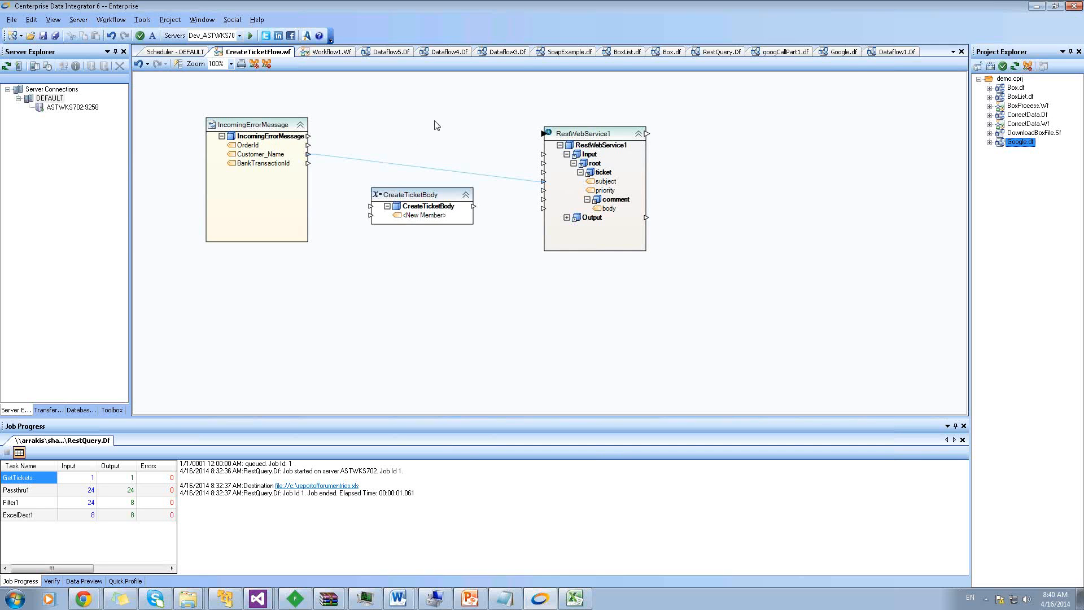
# Switch from Google.df to googCallPart1.df and move the GoogleCall box up and right
pyautogui.click(832, 53)
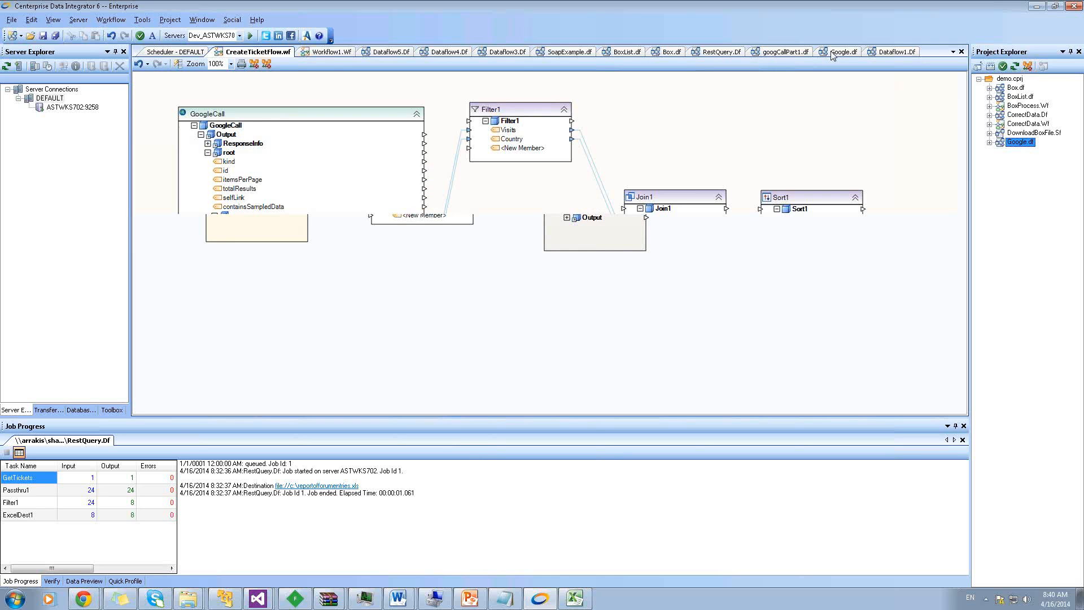
pyautogui.rightClick(280, 119)
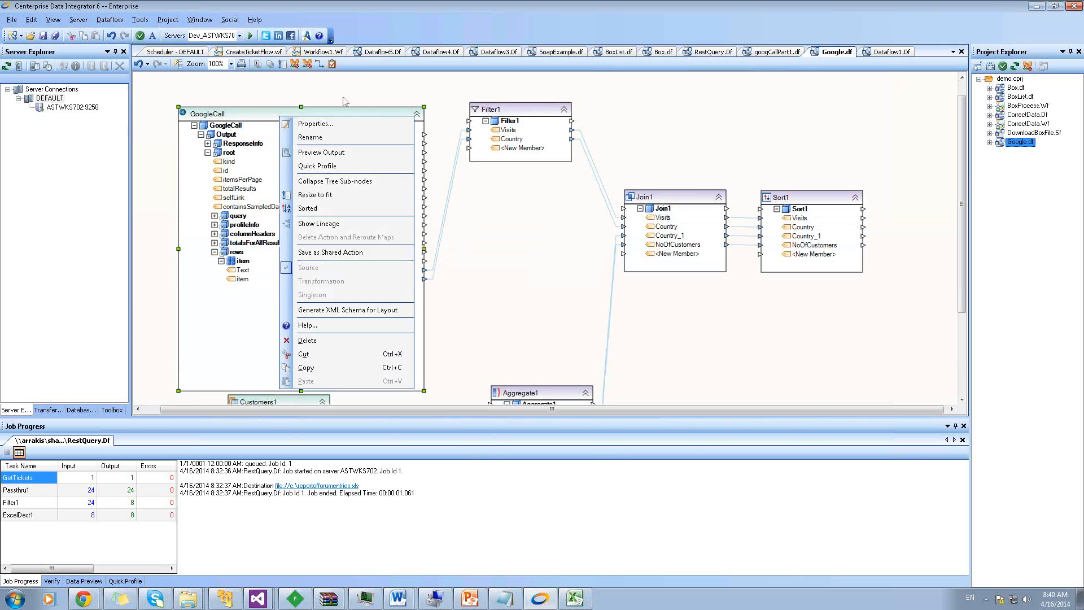
pyautogui.press('Escape')
pyautogui.click(775, 52)
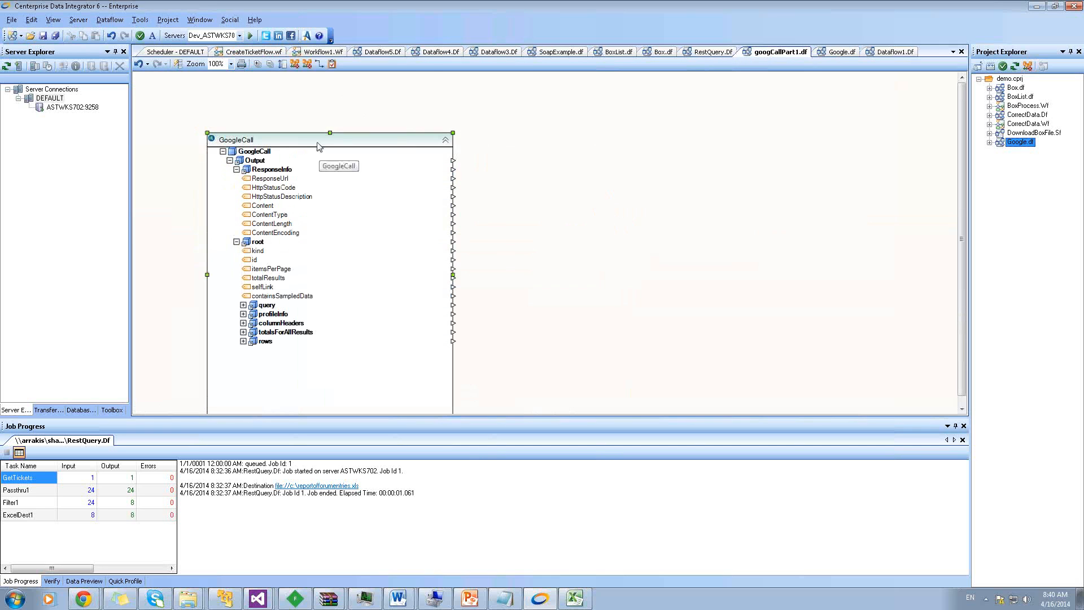
pyautogui.moveTo(352, 135); pyautogui.dragTo(405, 105)
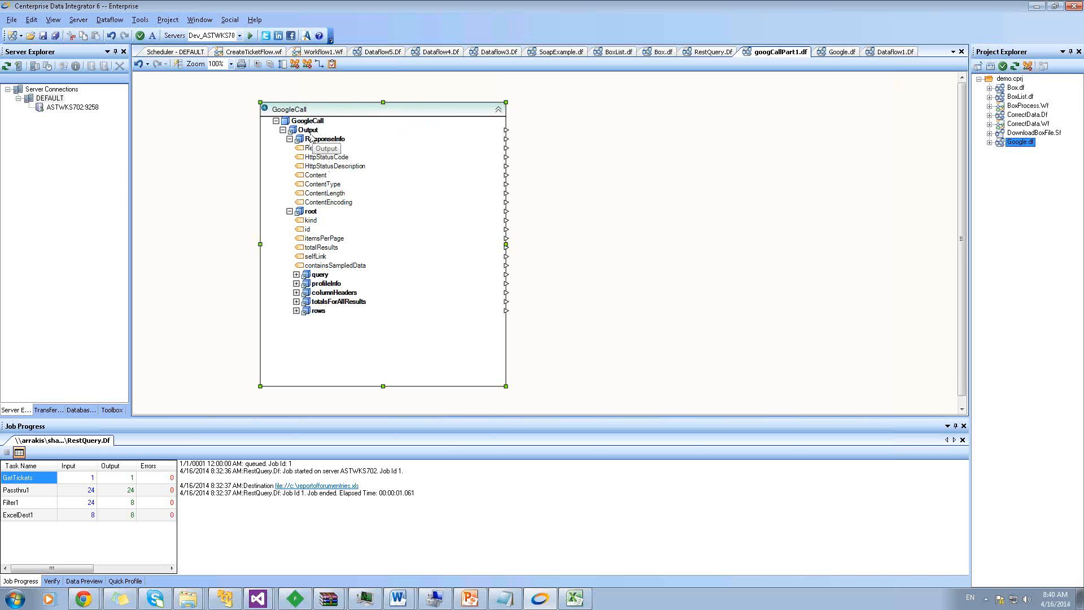
# Preview GoogleCall's output and expand its GoogleCall, Output and root records
pyautogui.rightClick(381, 107)
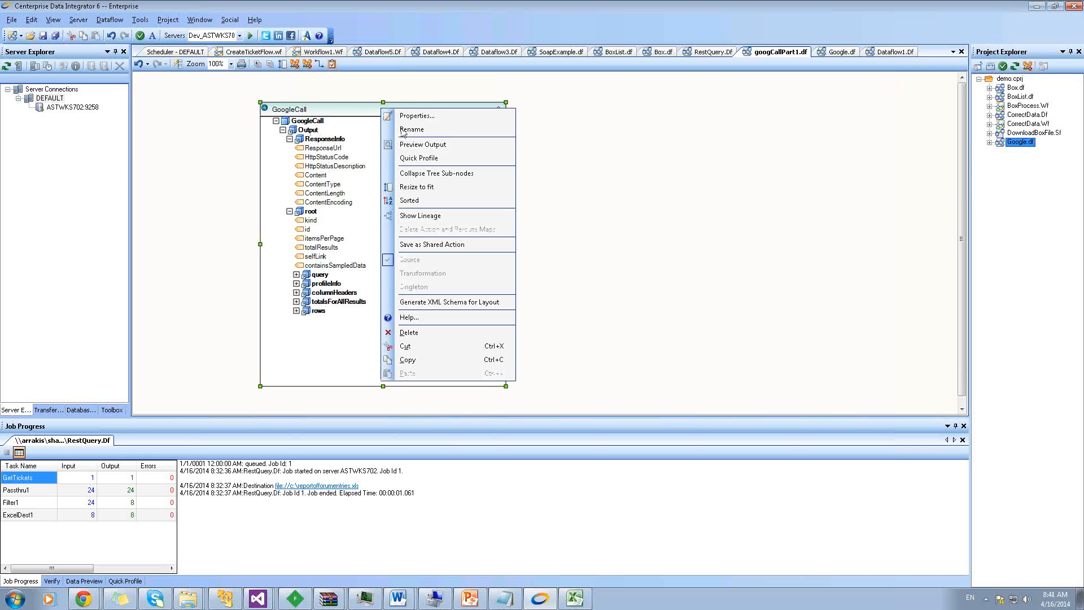
pyautogui.click(423, 145)
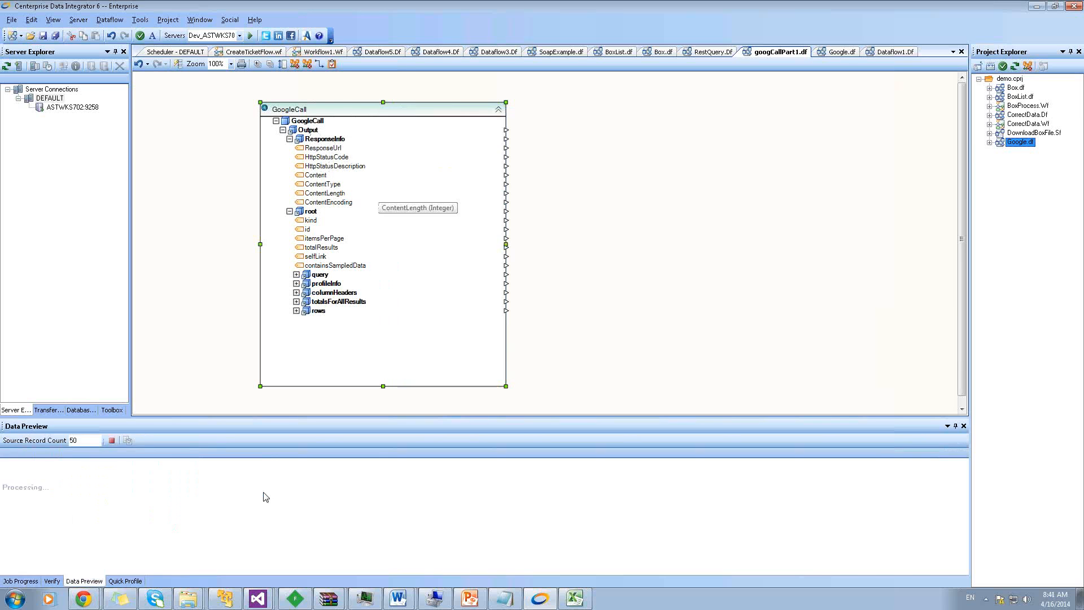
pyautogui.click(5, 474)
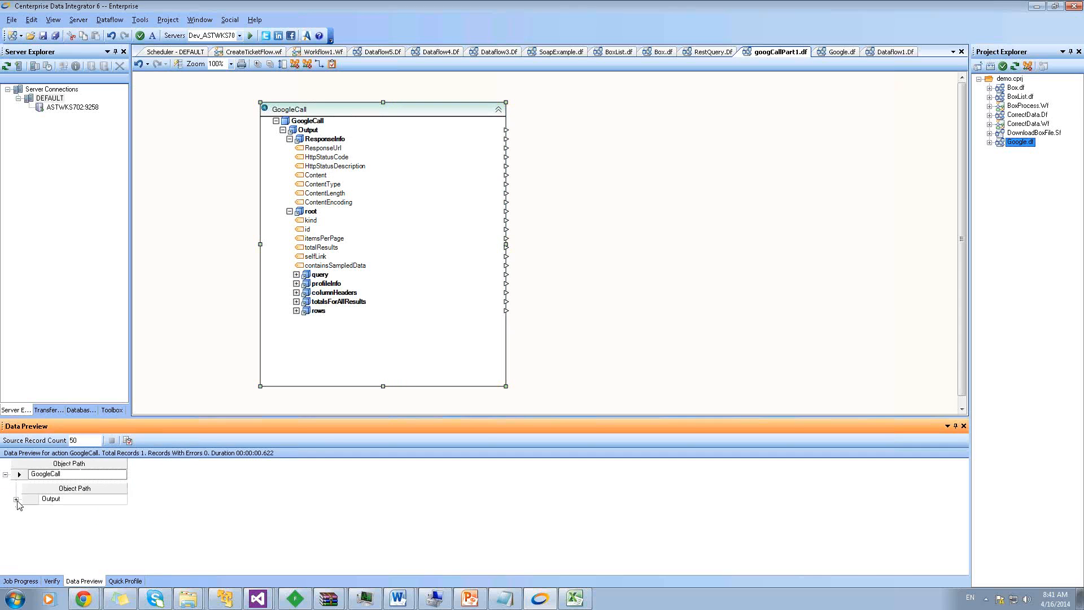
pyautogui.click(16, 499)
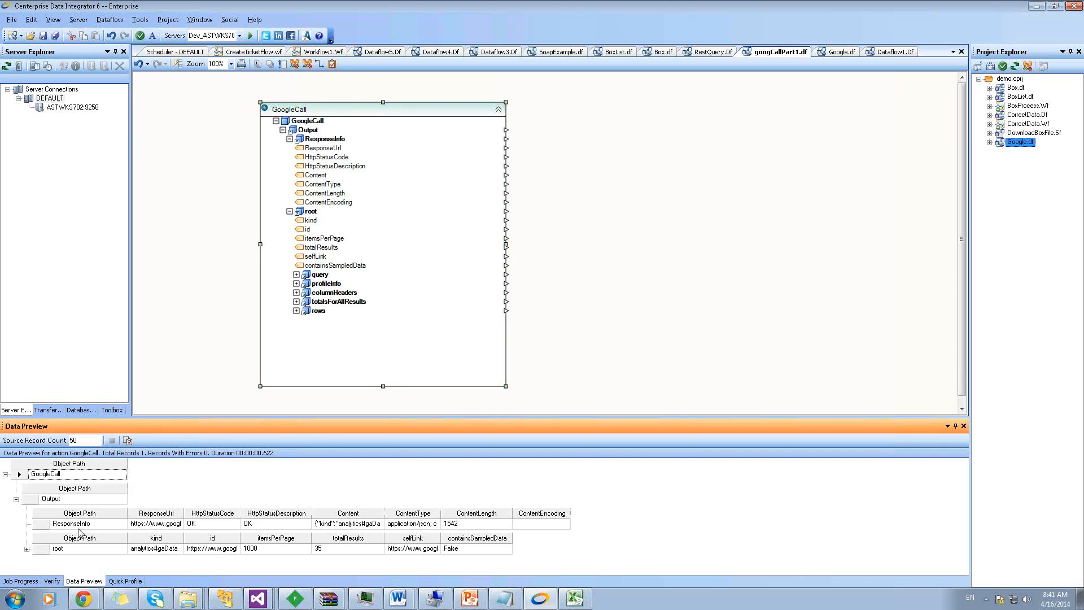
pyautogui.click(48, 550)
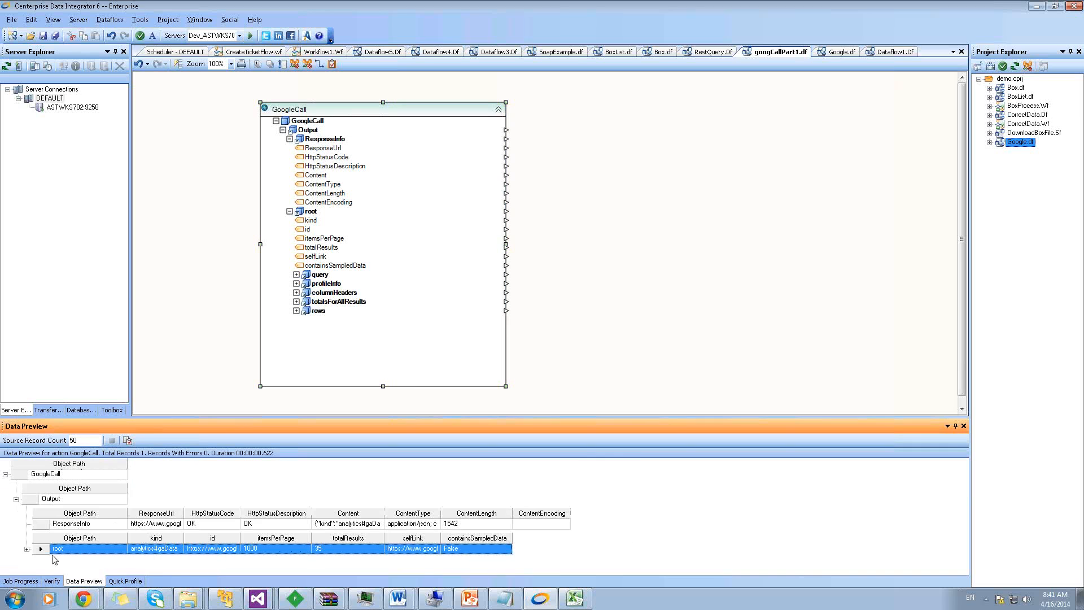
pyautogui.click(27, 549)
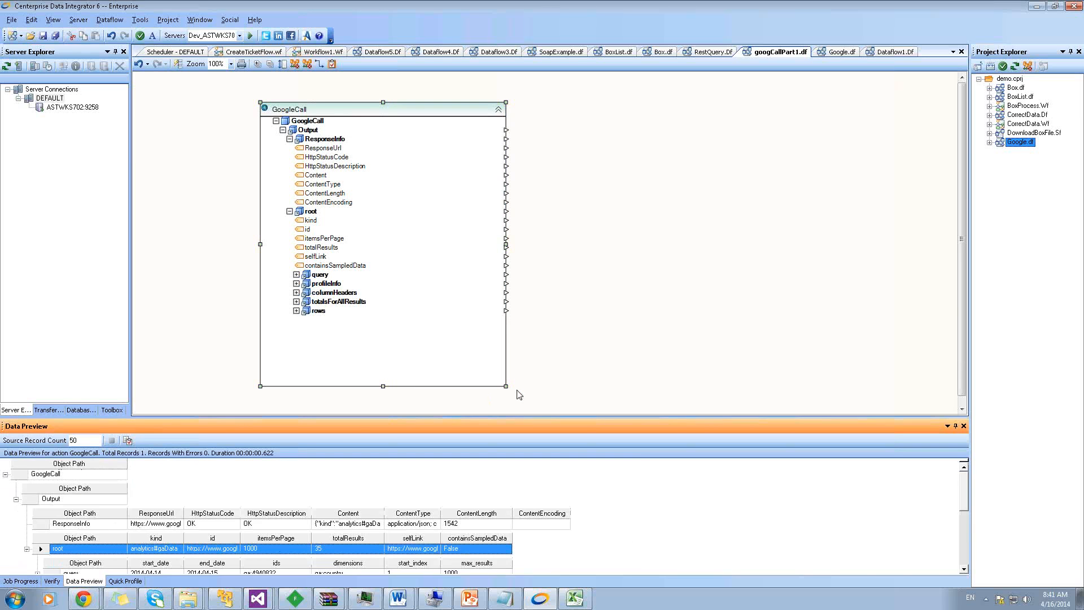
# Enlarge the Data Preview and expand the rows sub-grid and the GoogleCall box's rows node
pyautogui.moveTo(522, 418); pyautogui.dragTo(523, 401)
pyautogui.scroll(-5, 146, 525)
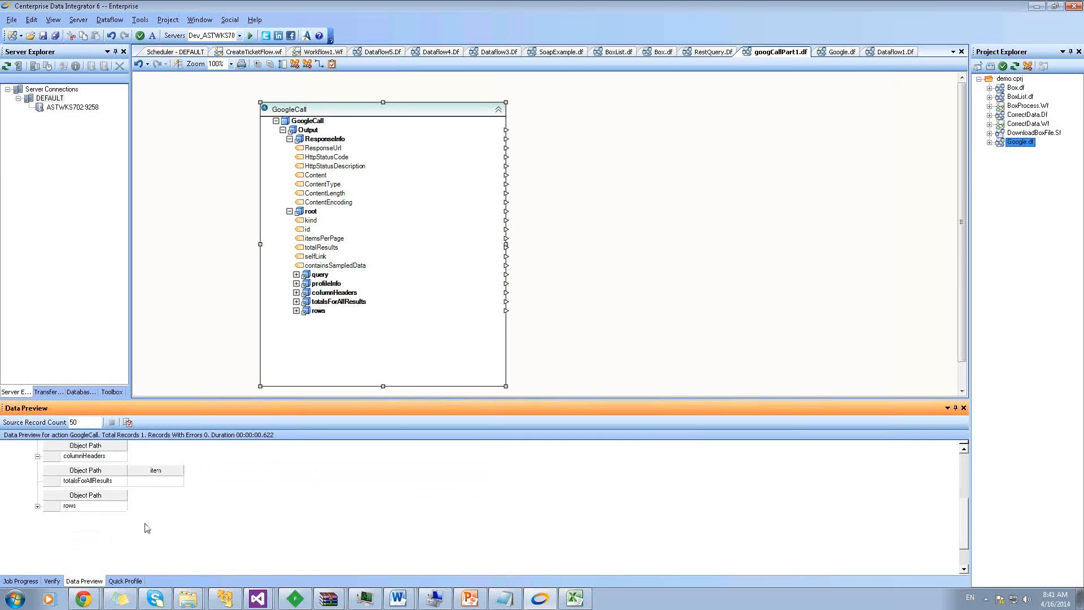
pyautogui.click(37, 506)
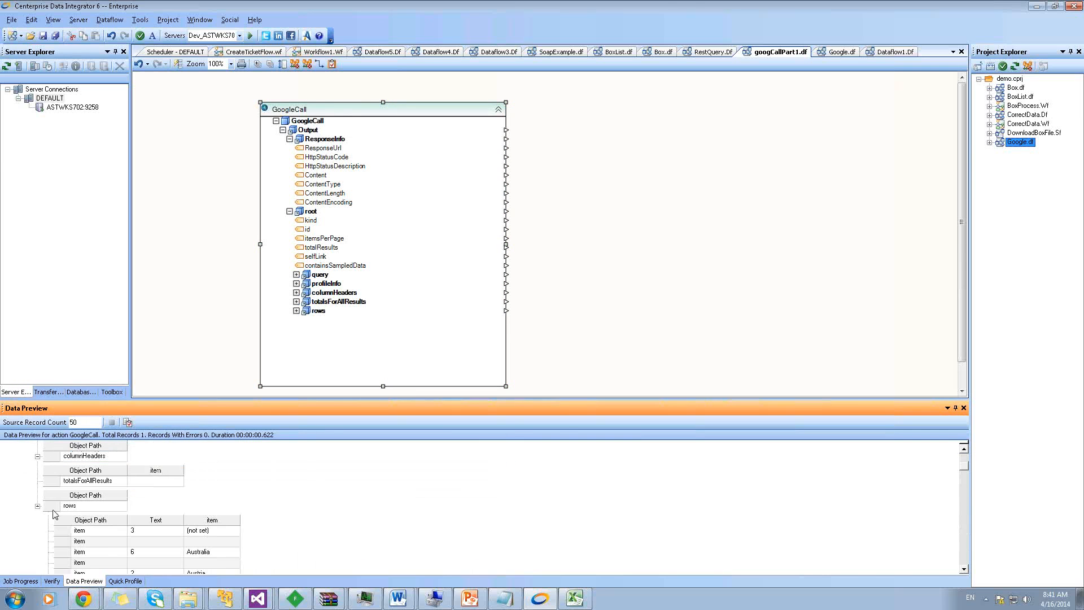
pyautogui.scroll(6, 54, 513)
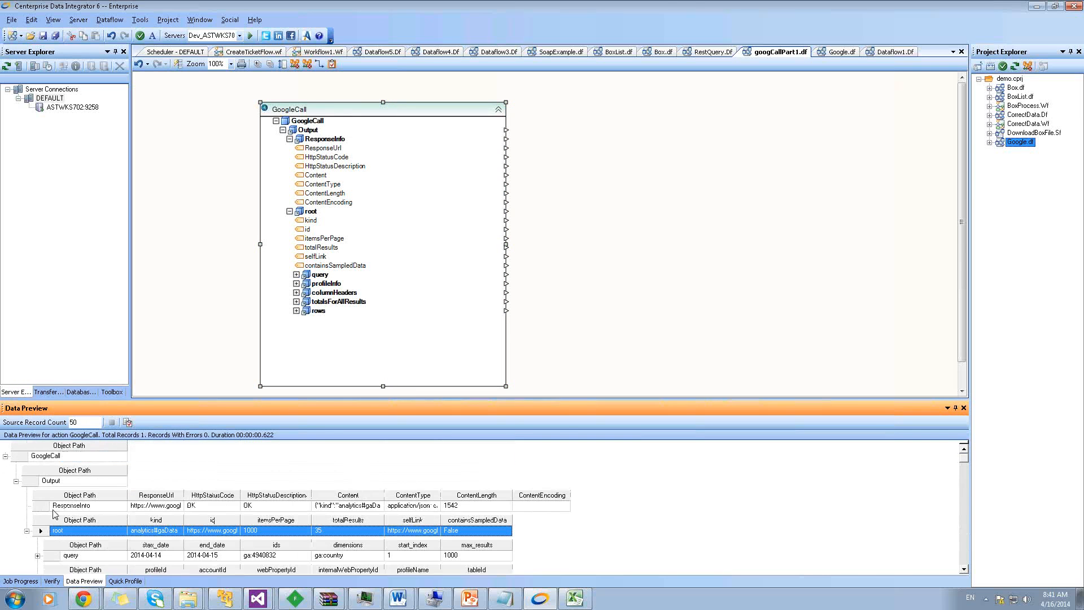
pyautogui.click(295, 311)
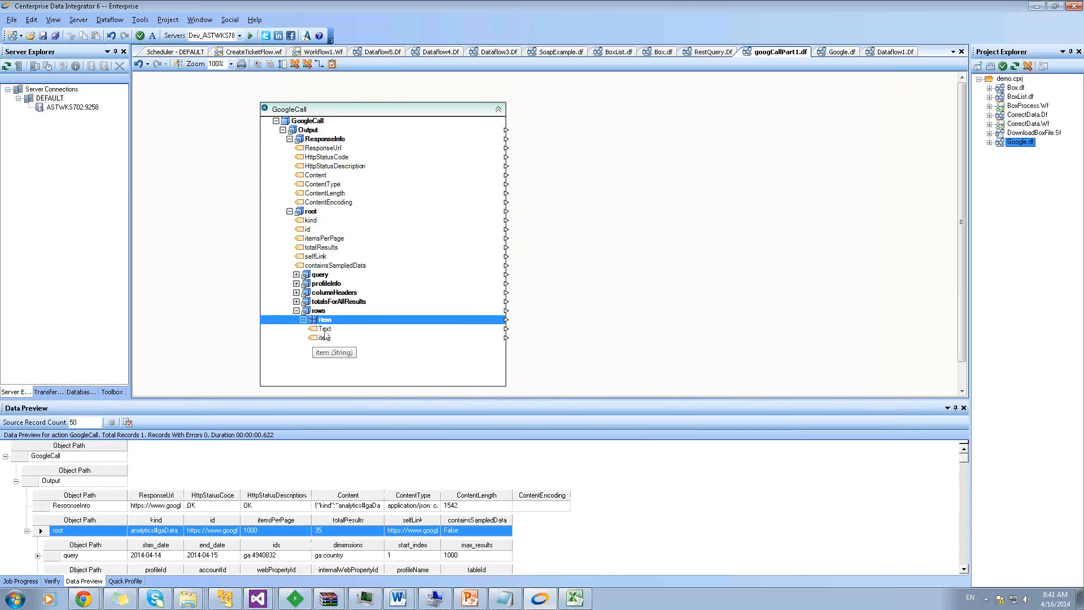
pyautogui.click(112, 391)
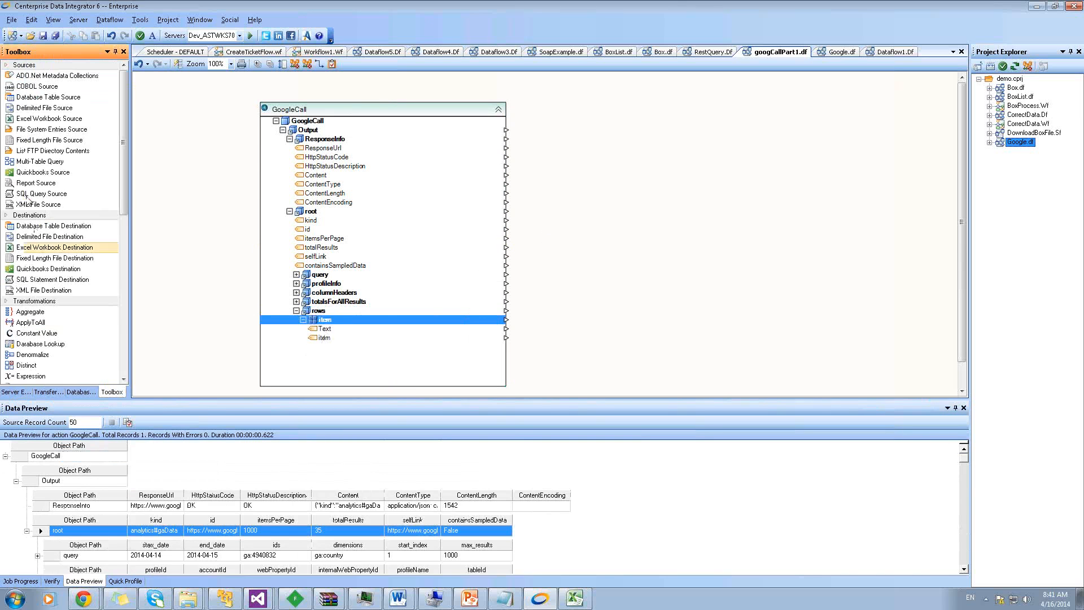
# Add a Passthru1 transformation beside GoogleCall and map the rows item node onto it
pyautogui.click(51, 65)
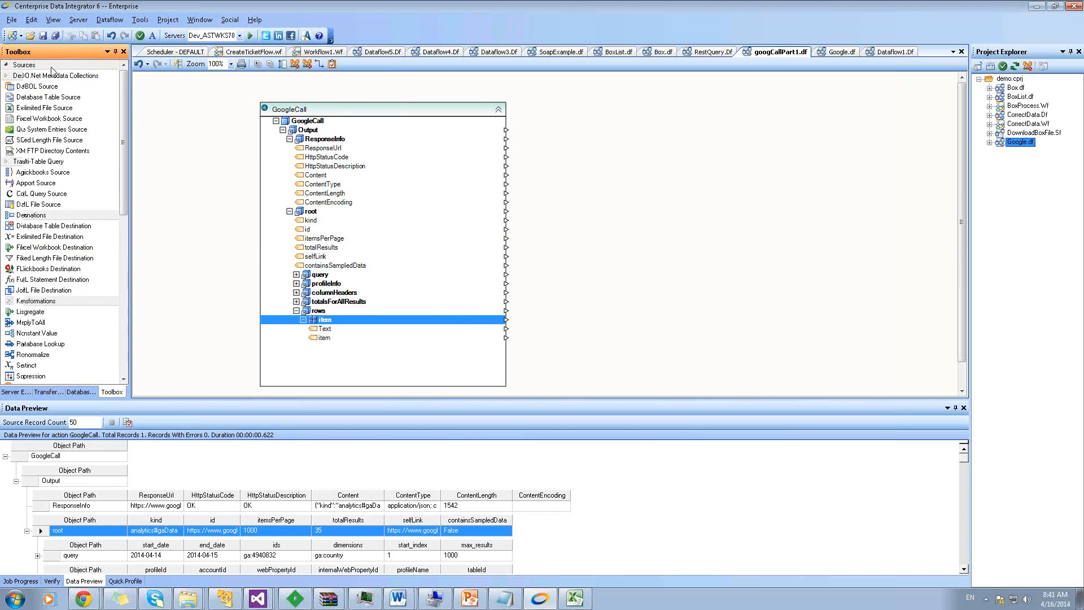
pyautogui.click(29, 76)
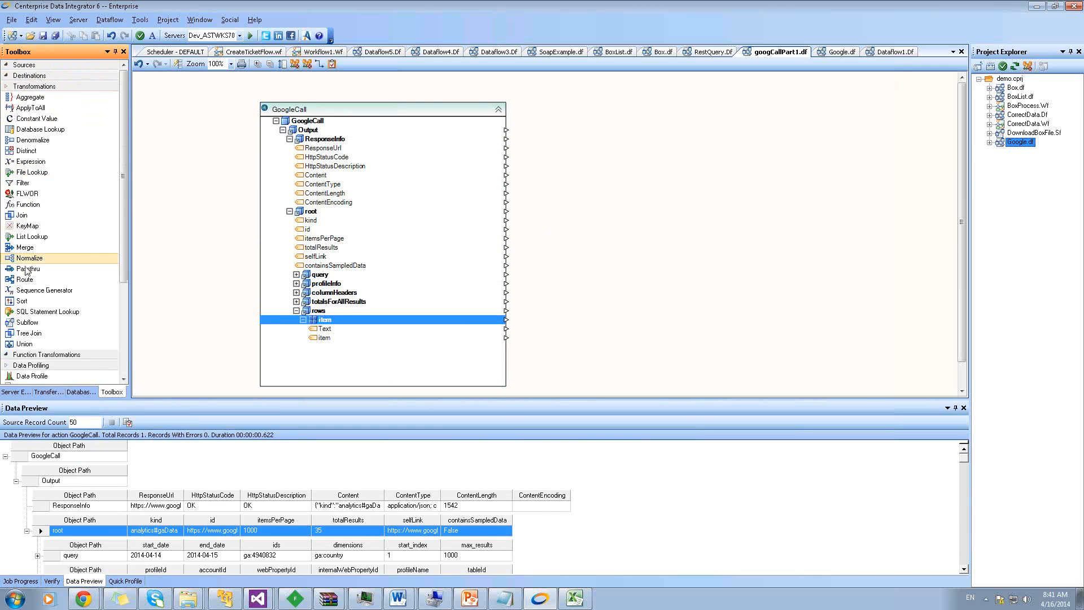
pyautogui.moveTo(27, 268); pyautogui.dragTo(535, 327)
pyautogui.click(561, 311)
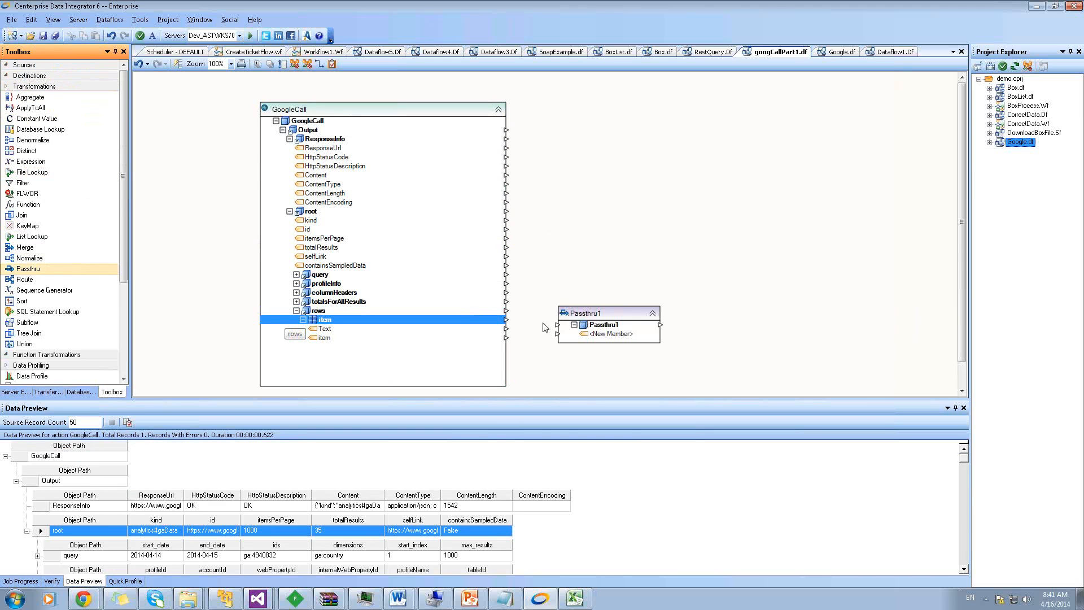
pyautogui.moveTo(507, 321); pyautogui.dragTo(515, 266)
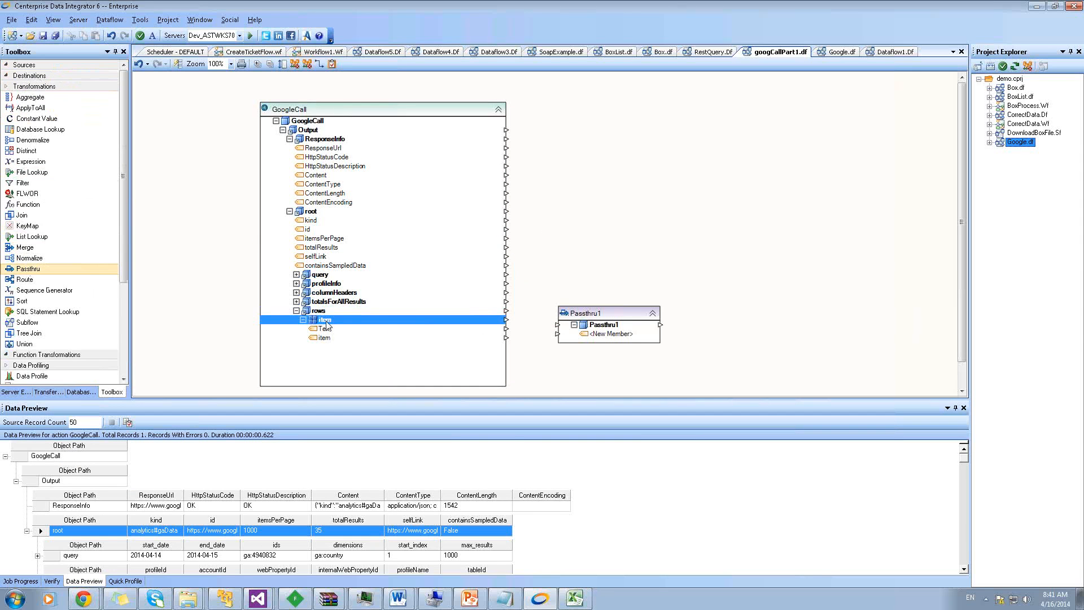
pyautogui.moveTo(329, 327); pyautogui.dragTo(641, 276)
# Preview Passthru1's output and scroll through its 70 country records
pyautogui.rightClick(661, 286)
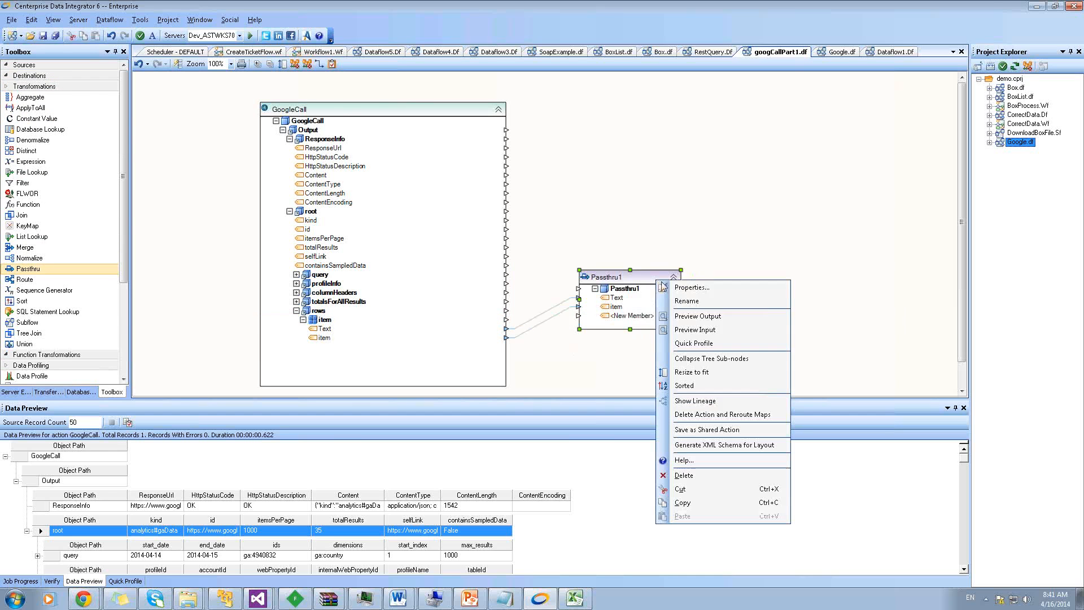
pyautogui.click(694, 319)
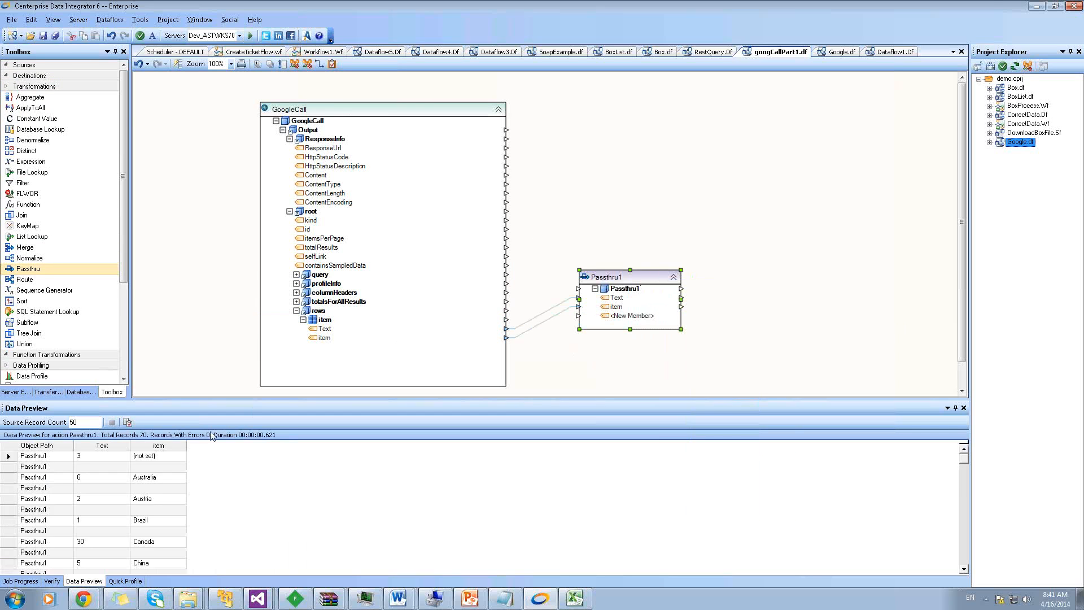
pyautogui.scroll(-4, 165, 480)
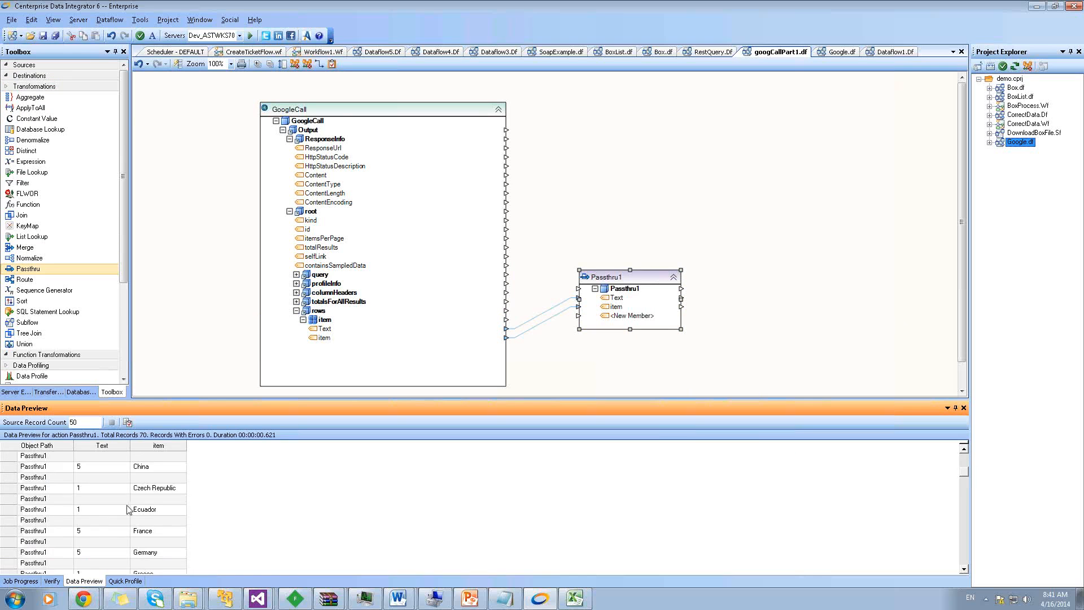
pyautogui.scroll(2, 113, 507)
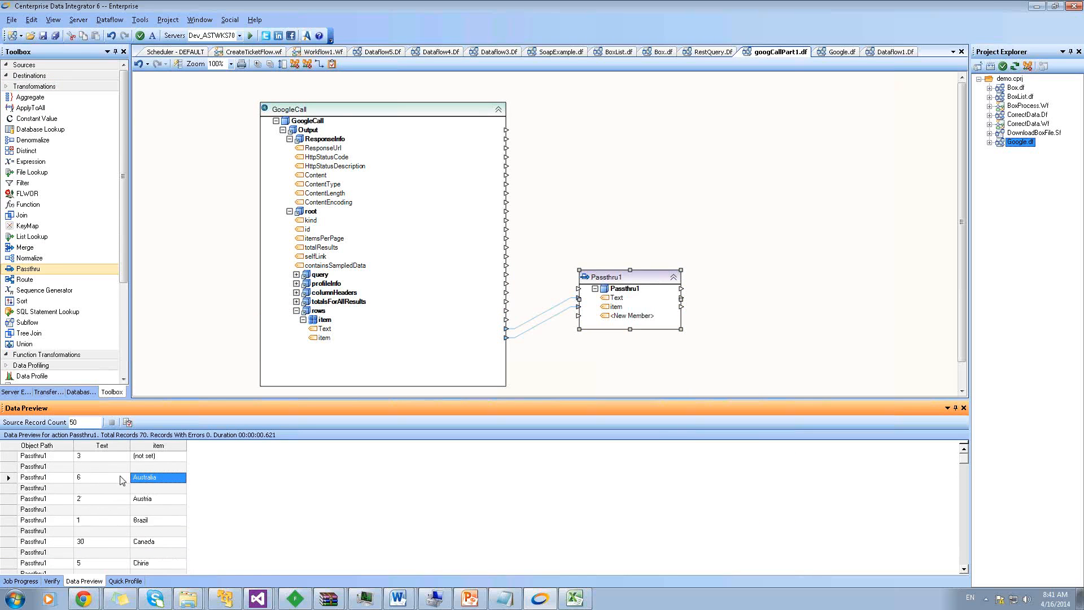
pyautogui.scroll(-4, 120, 483)
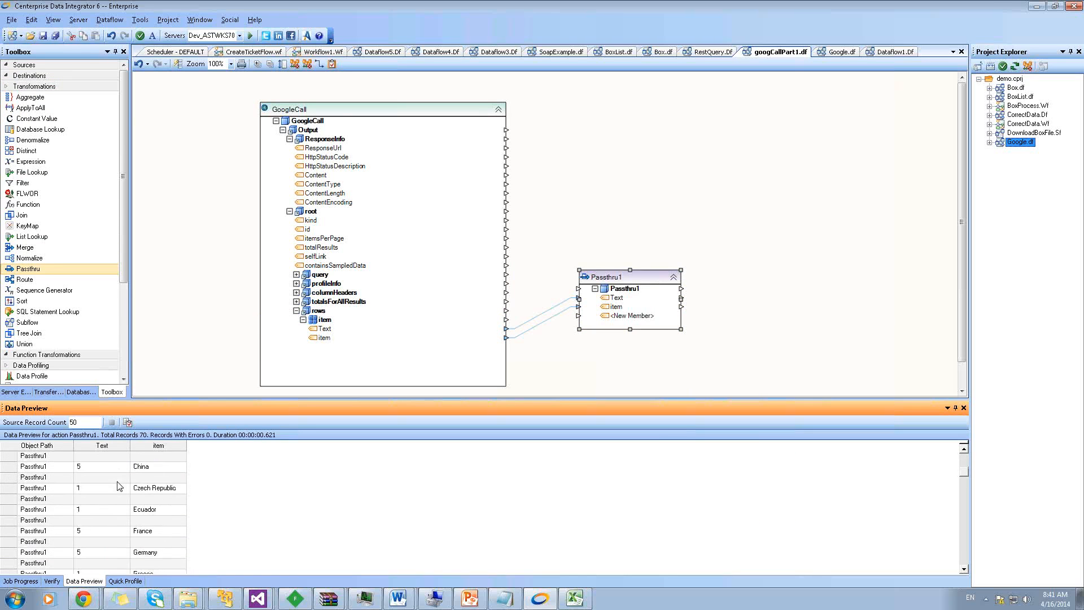
pyautogui.scroll(-1, 120, 486)
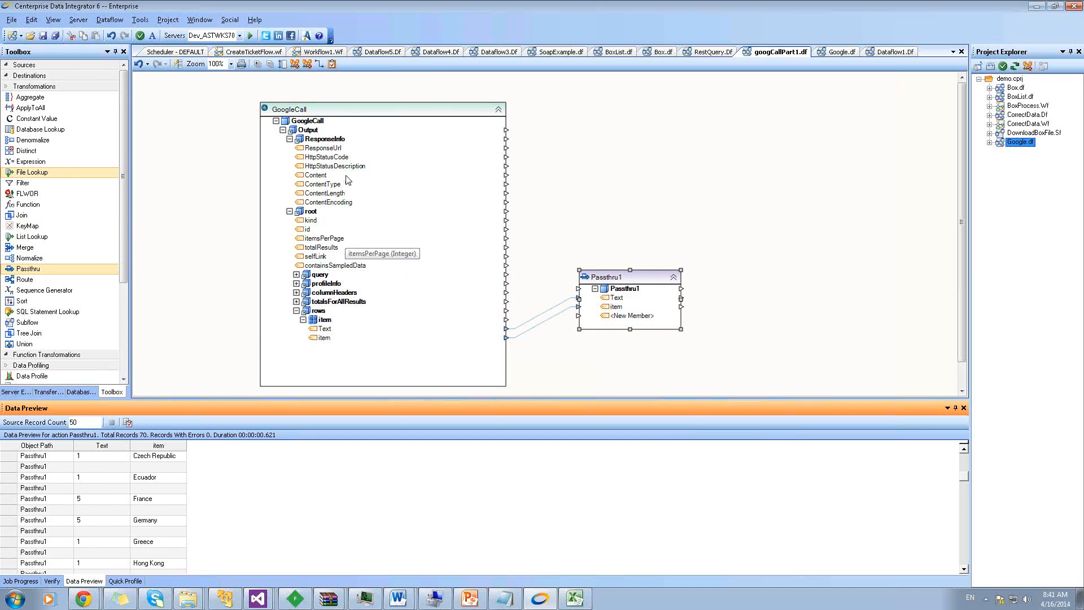
# Inspect GoogleCall's REST settings, cancel without changes, and copy the GoogleCall action
pyautogui.click(362, 118)
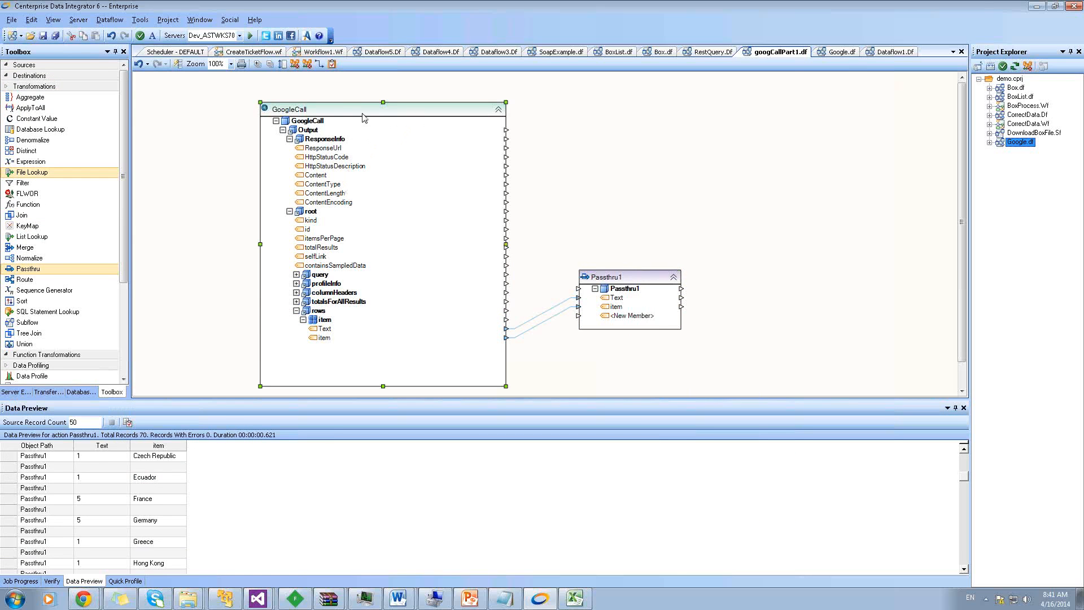
pyautogui.doubleClick(362, 118)
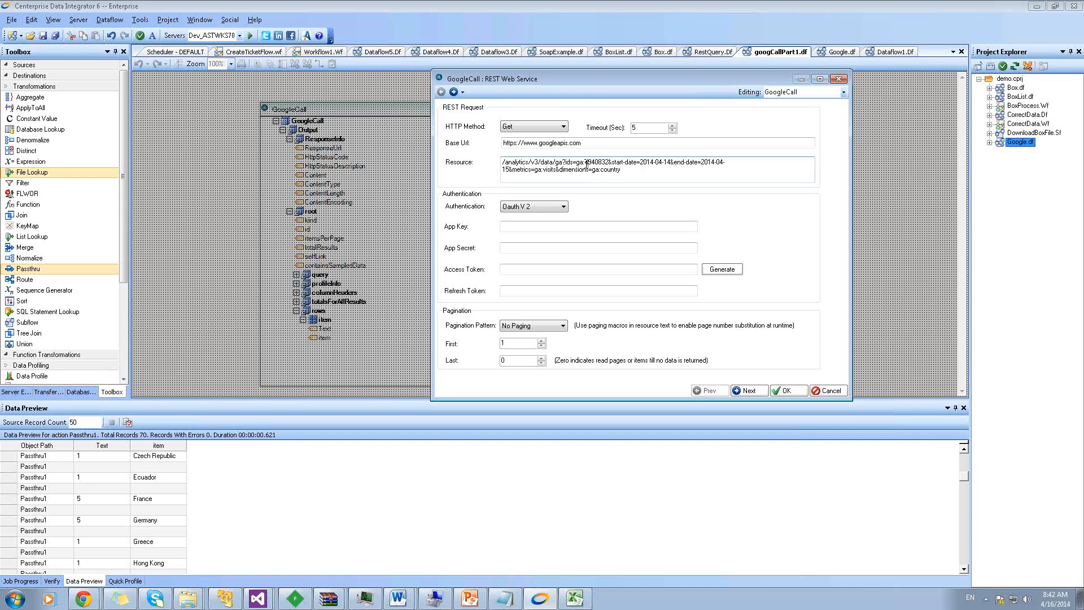
pyautogui.moveTo(585, 162); pyautogui.dragTo(608, 163)
pyautogui.click(830, 390)
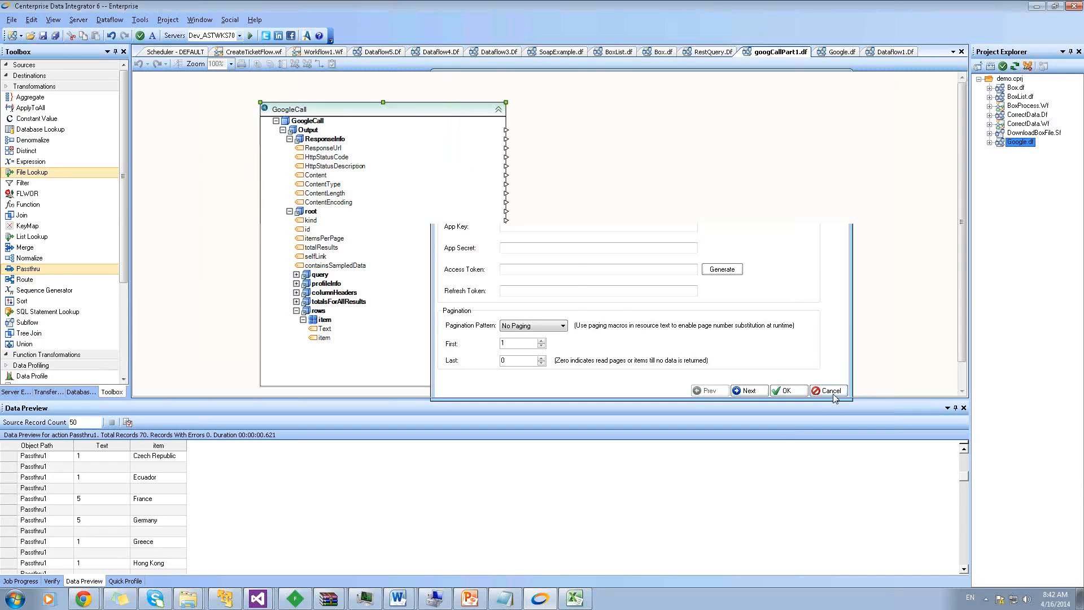
pyautogui.rightClick(446, 276)
pyautogui.click(442, 366)
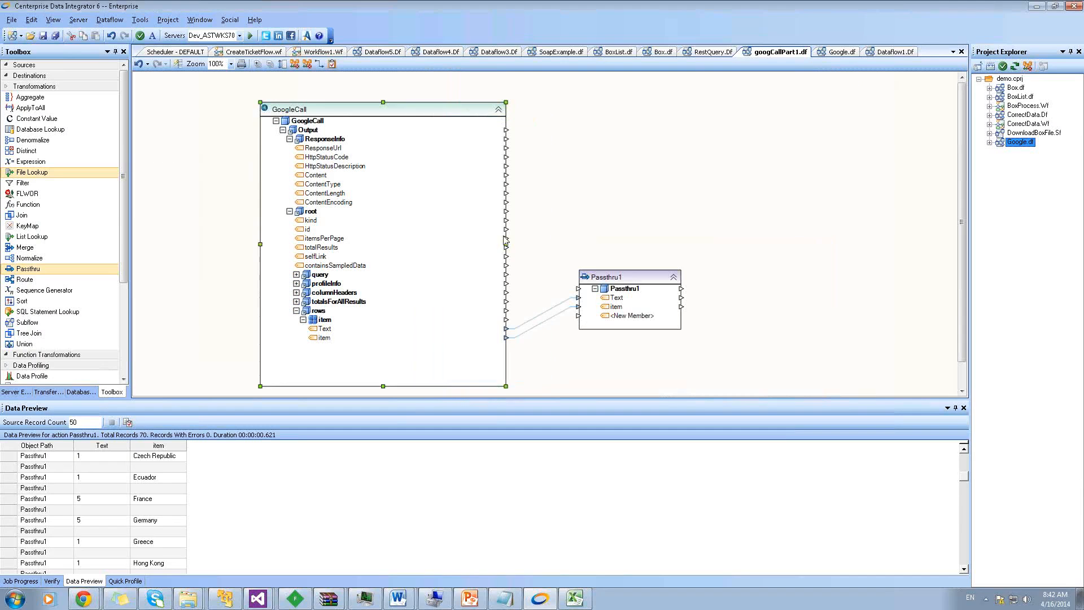
# Paste the copy as GoogleCall1 and arrange it to the right of GoogleCall
pyautogui.rightClick(559, 129)
pyautogui.click(584, 175)
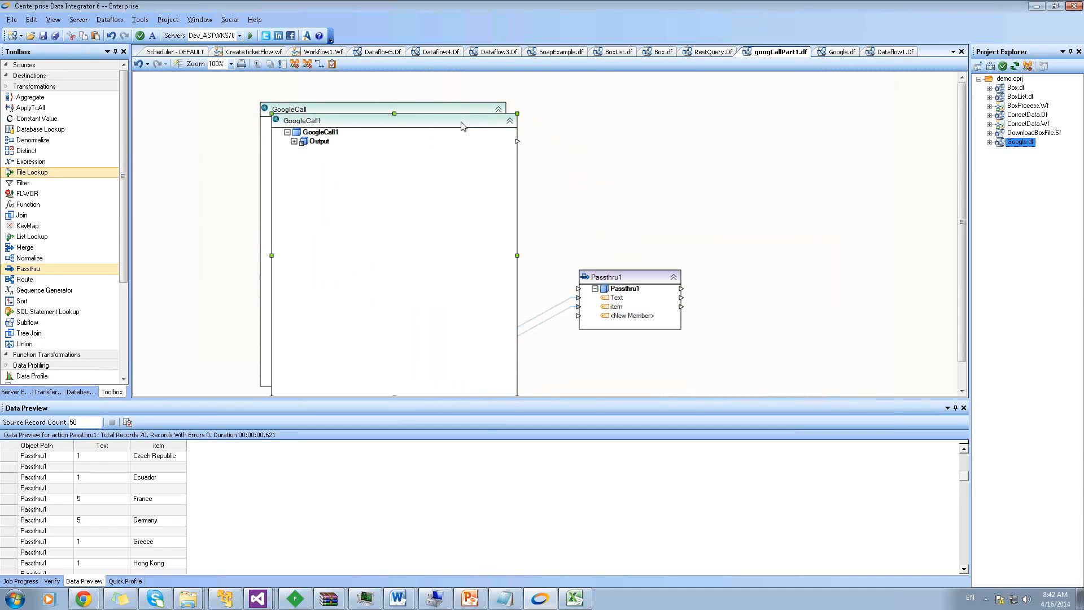
pyautogui.moveTo(616, 110); pyautogui.dragTo(681, 106)
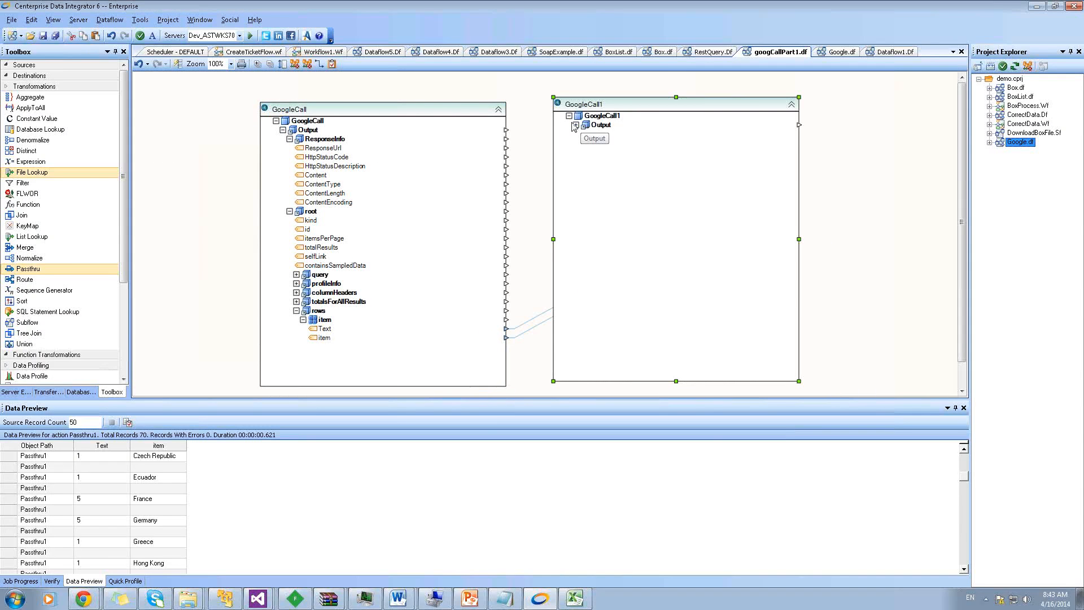
pyautogui.click(576, 125)
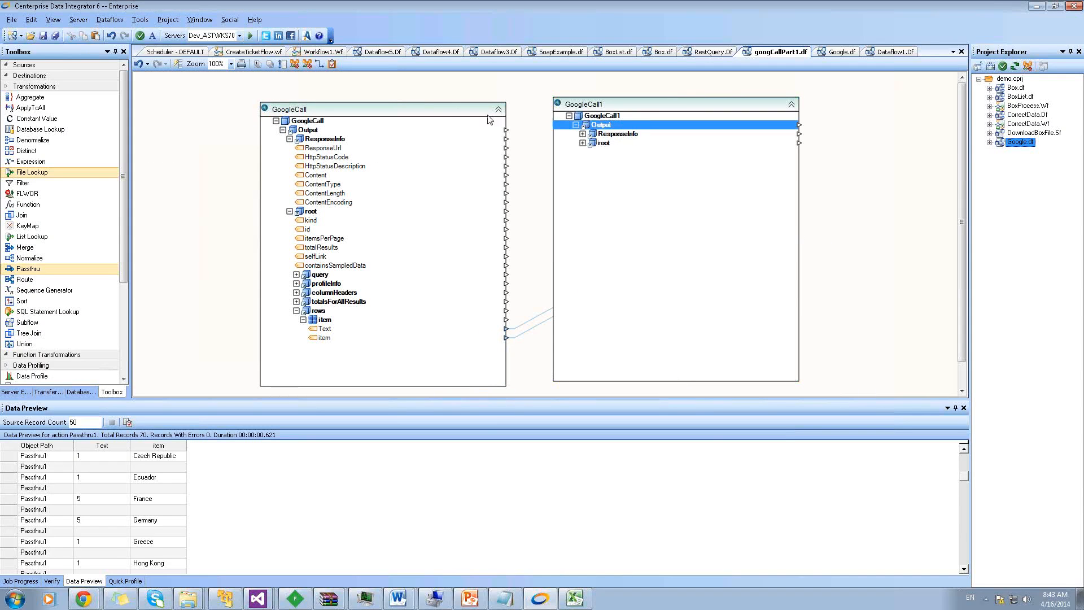
pyautogui.moveTo(425, 105); pyautogui.dragTo(373, 93)
pyautogui.click(614, 112)
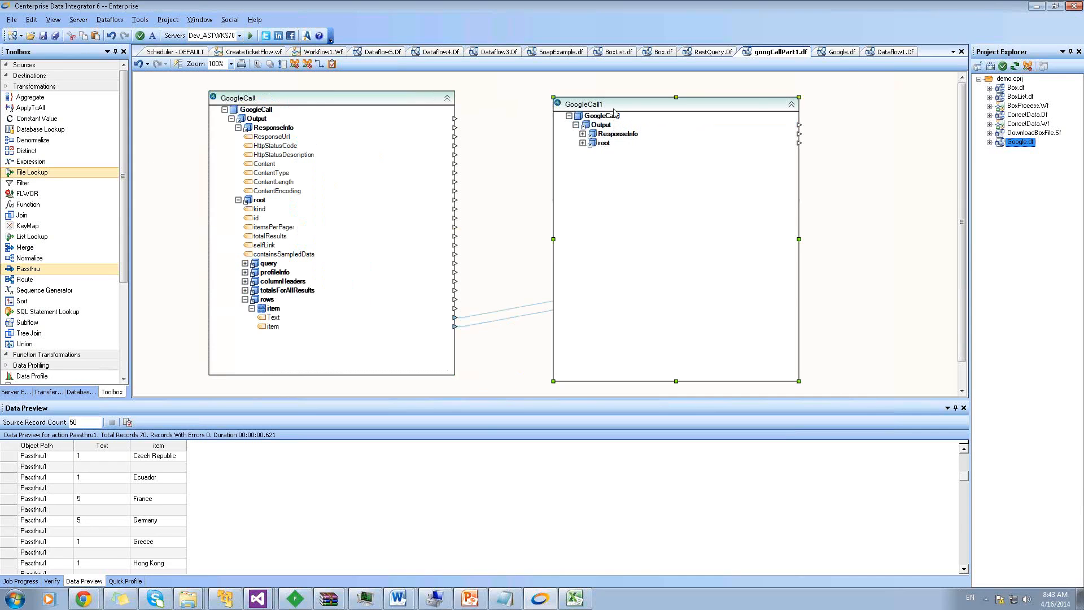
pyautogui.doubleClick(614, 112)
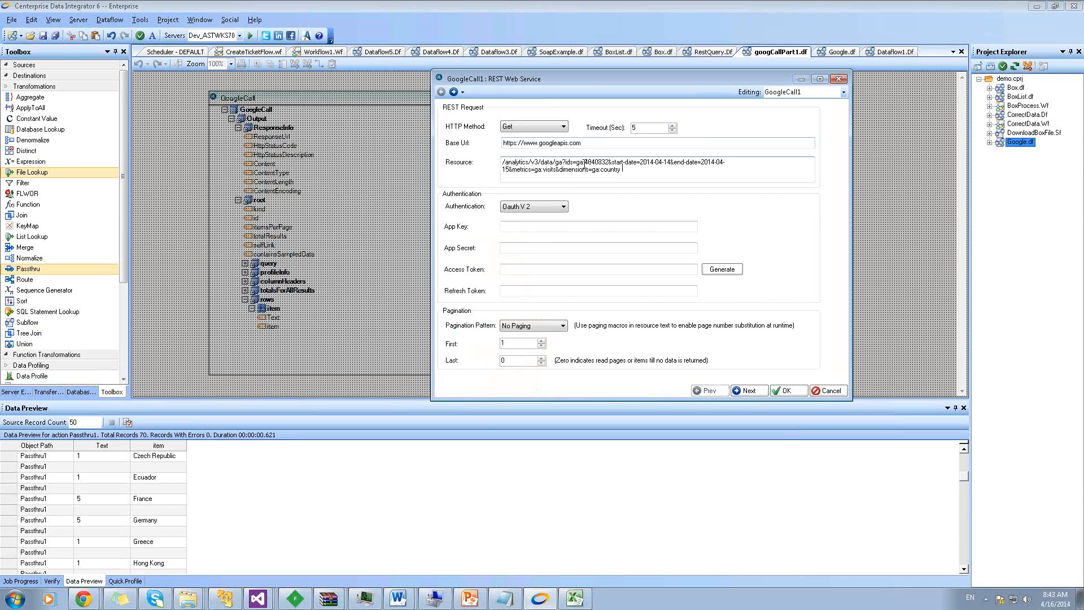
pyautogui.moveTo(584, 163); pyautogui.dragTo(600, 162)
pyautogui.click(591, 163)
pyautogui.moveTo(586, 163); pyautogui.dragTo(609, 160)
pyautogui.write('@')
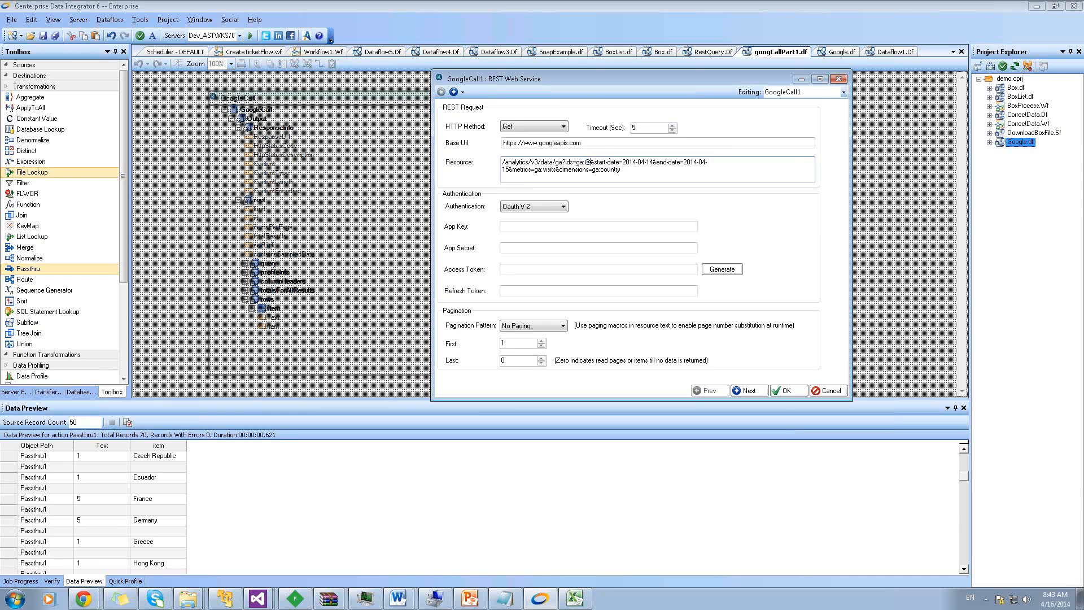
pyautogui.write('Id')
pyautogui.moveTo(629, 163); pyautogui.dragTo(658, 163)
pyautogui.write('@start')
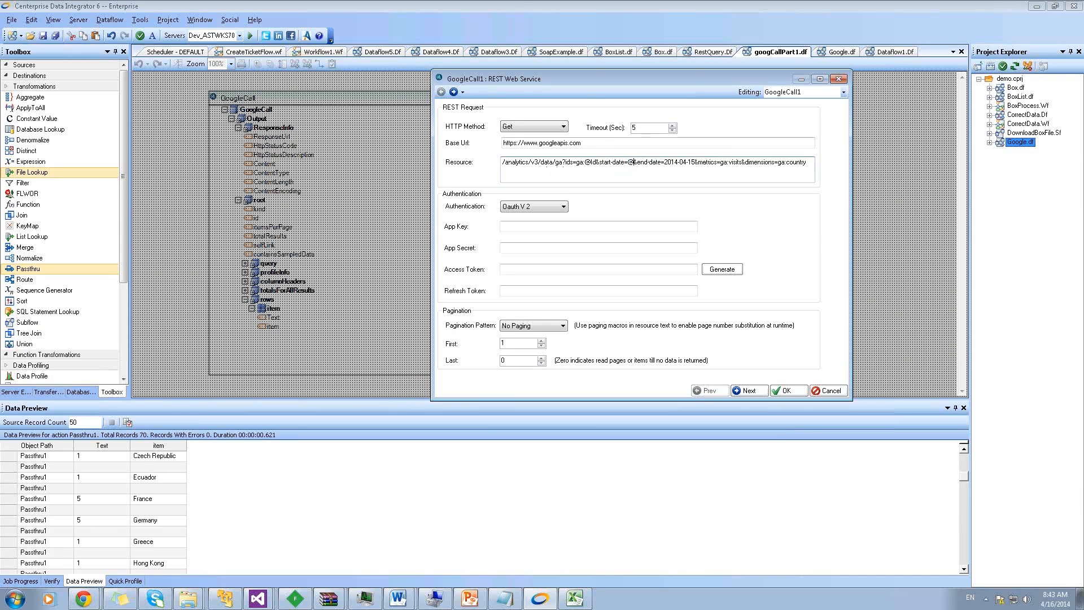
pyautogui.write('Date')
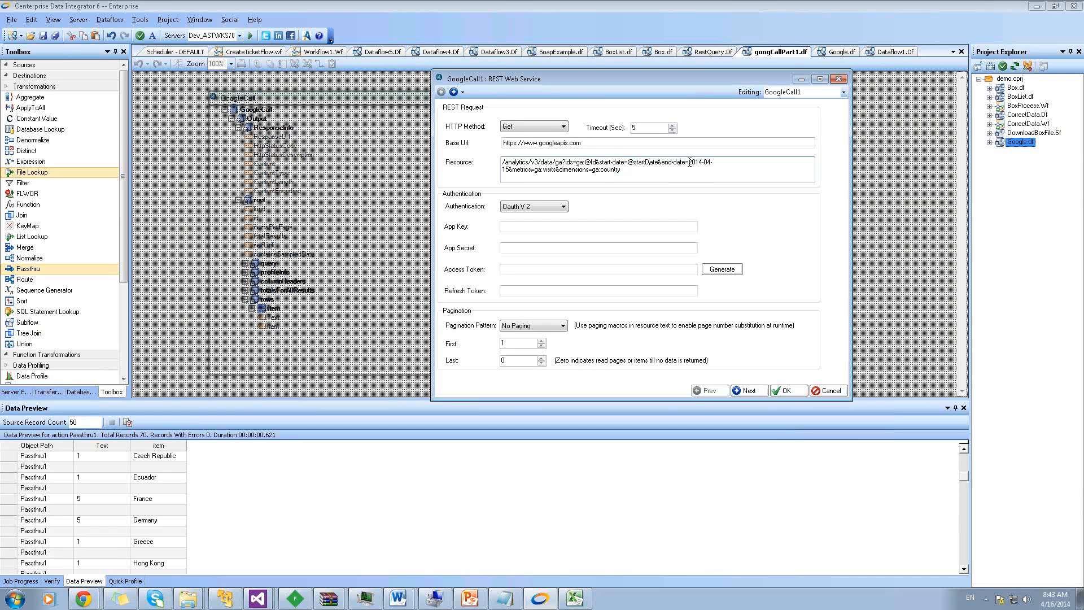
pyautogui.moveTo(689, 163); pyautogui.dragTo(509, 171)
pyautogui.write('@endDate')
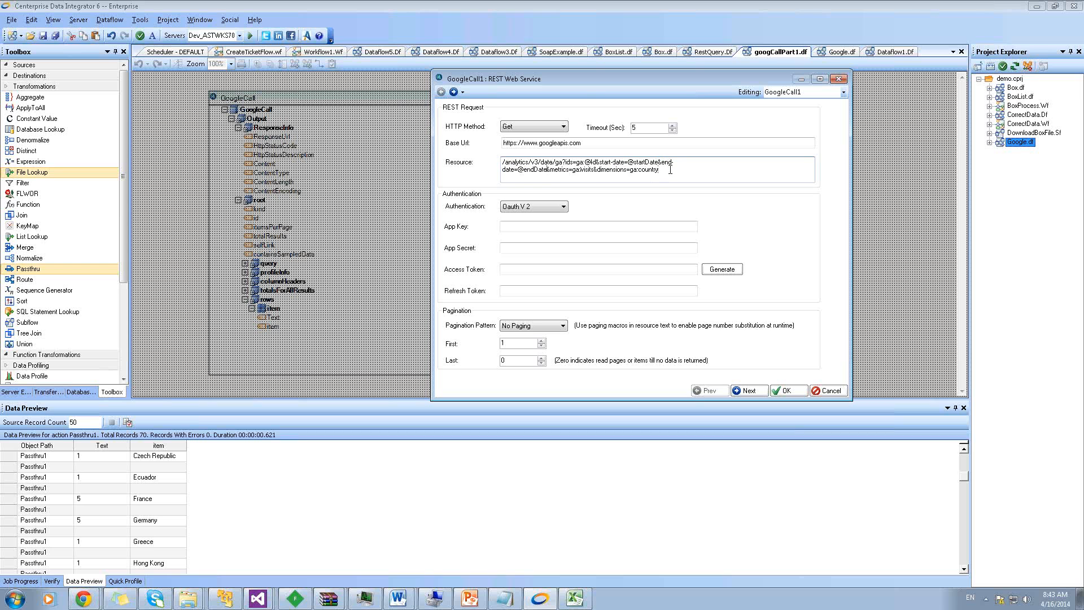
pyautogui.moveTo(670, 170); pyautogui.dragTo(546, 169)
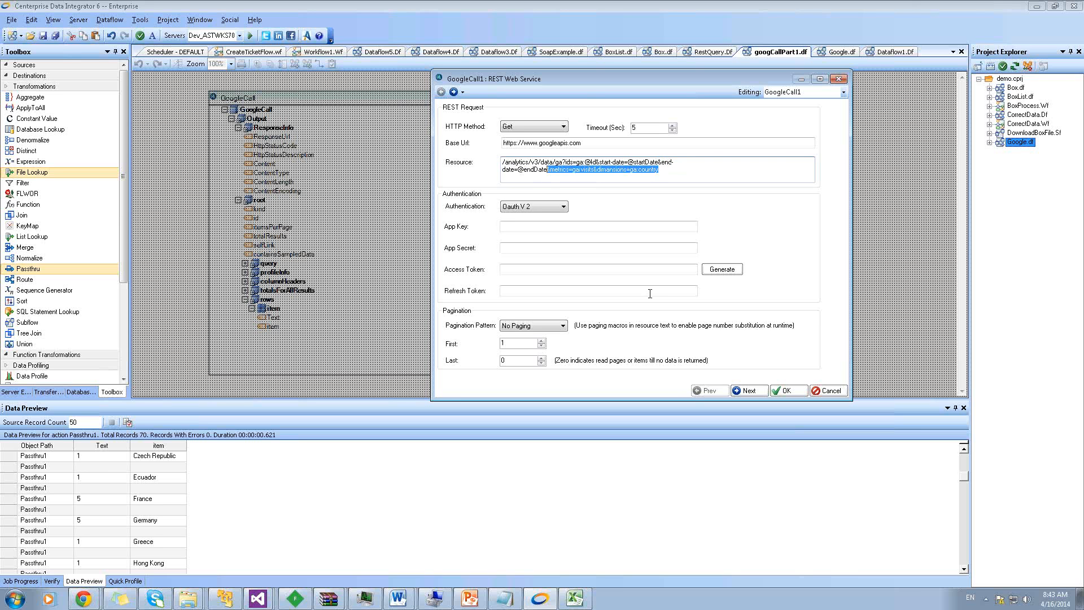
# Set the startDate and endDate parameter types to Date and confirm the settings
pyautogui.click(749, 391)
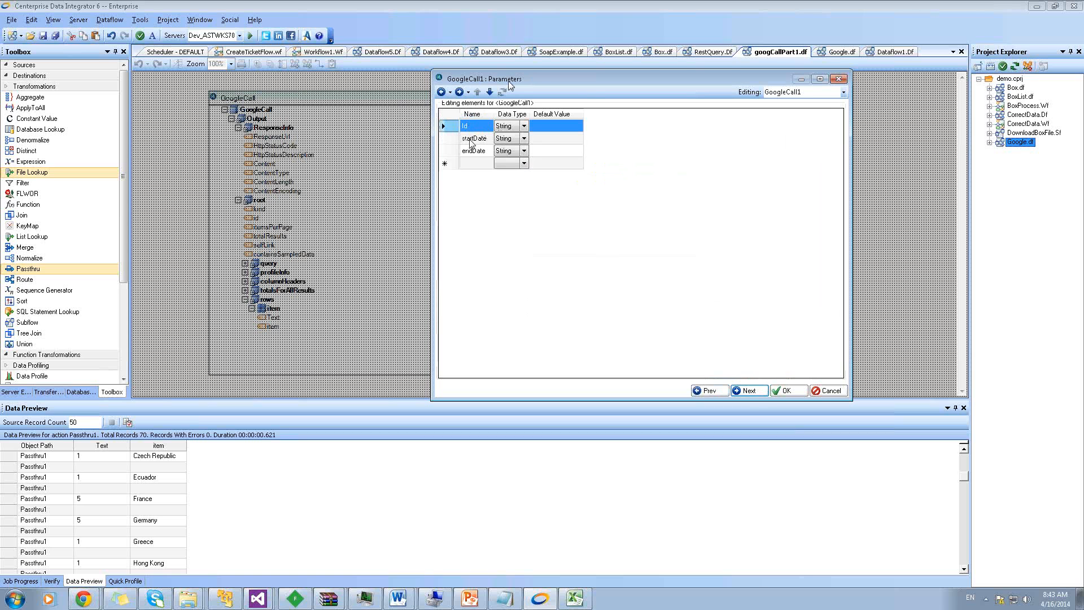
pyautogui.click(512, 138)
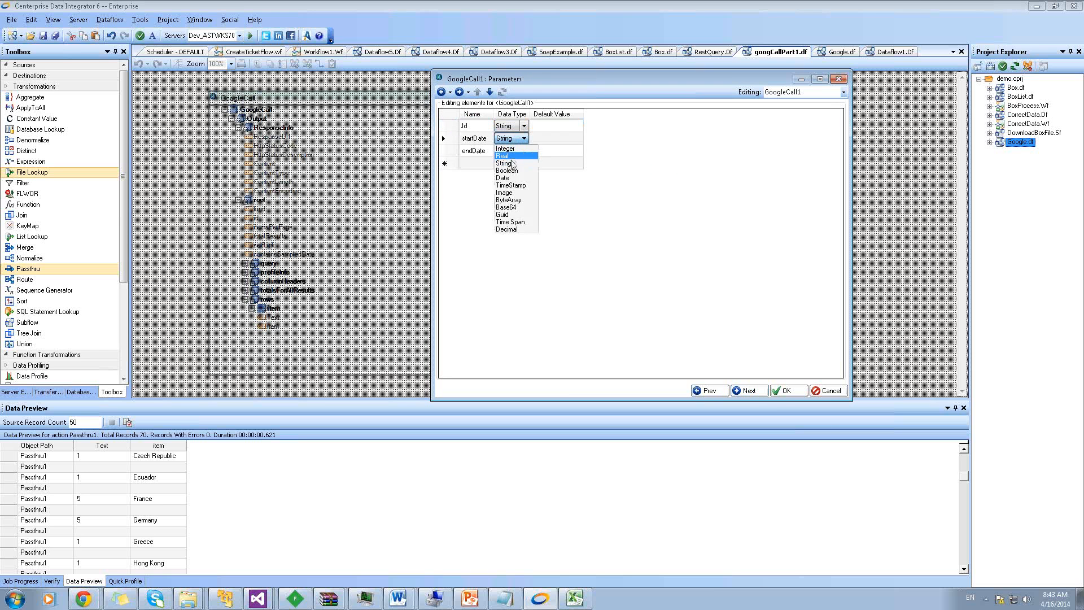
pyautogui.click(509, 177)
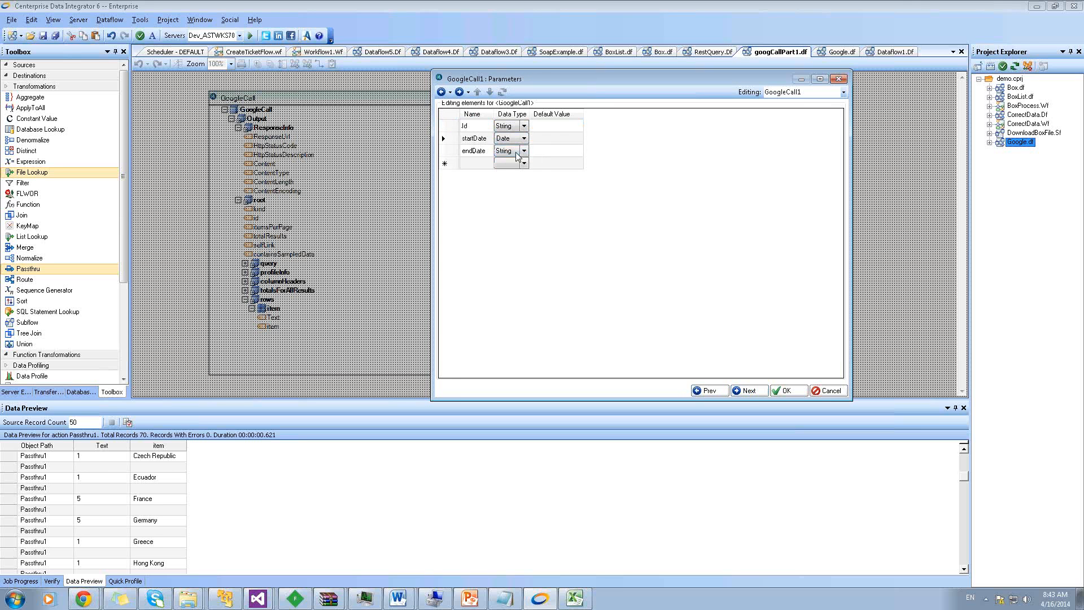
pyautogui.click(517, 153)
pyautogui.click(510, 191)
pyautogui.click(787, 391)
pyautogui.click(576, 125)
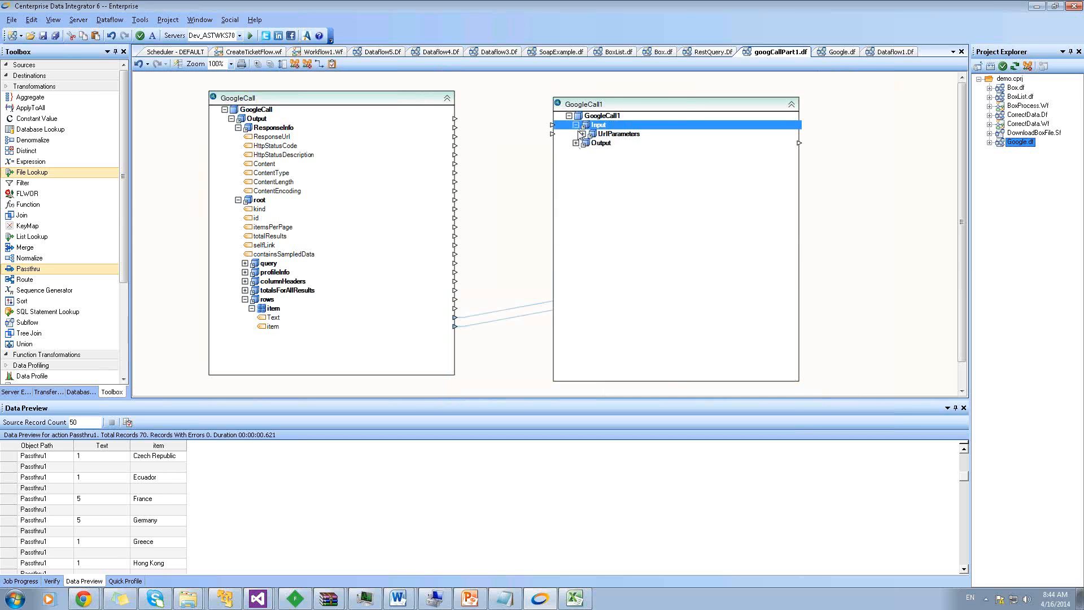
# Expand GoogleCall1's Id, startDate, endDate parameters and root output fields
pyautogui.click(583, 134)
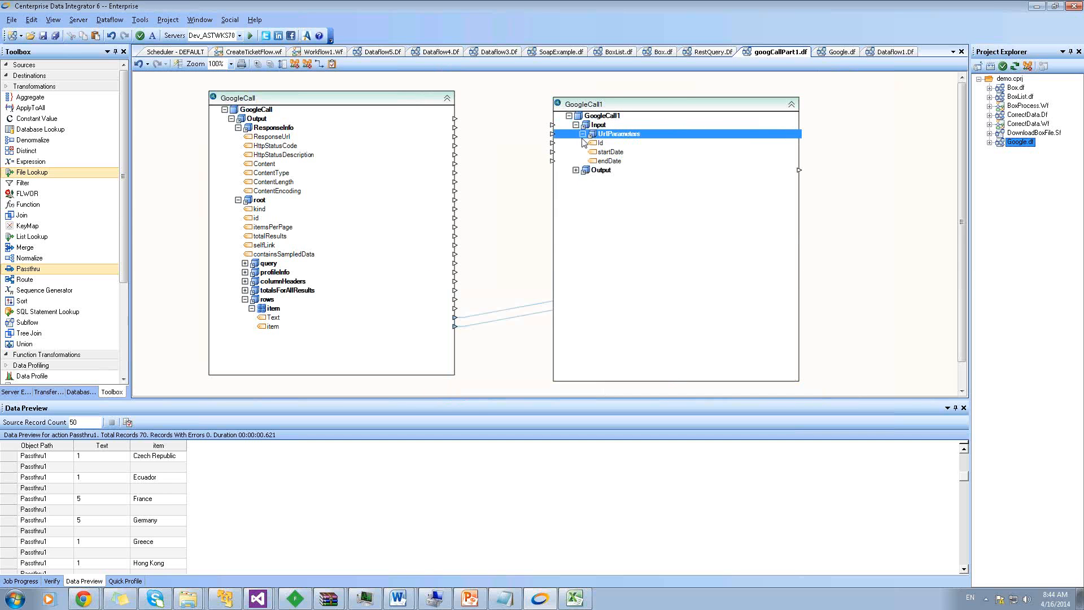
pyautogui.click(576, 170)
pyautogui.click(583, 189)
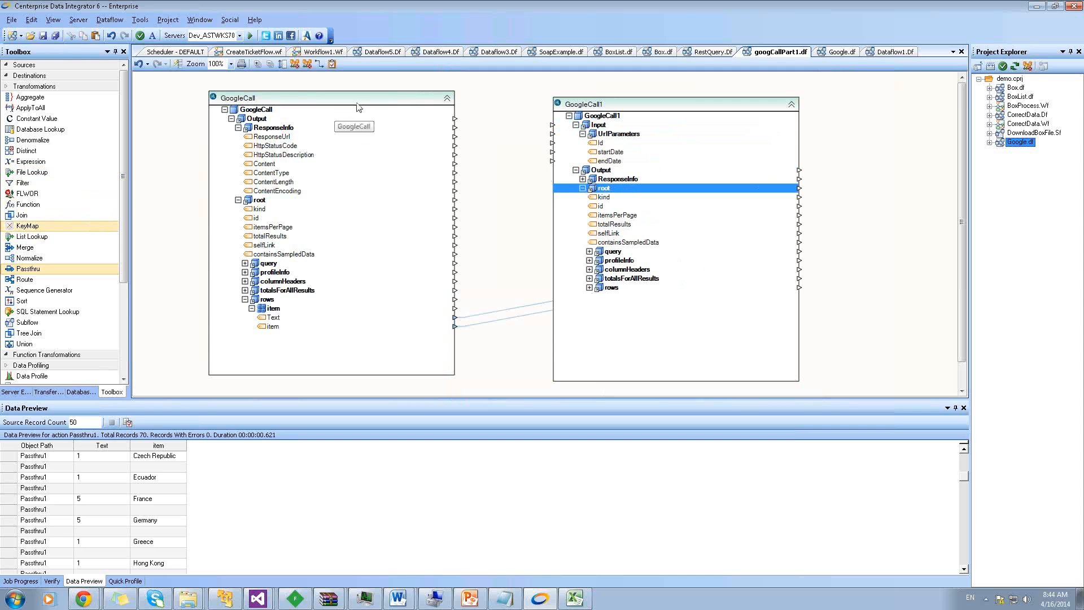
pyautogui.moveTo(357, 102); pyautogui.dragTo(266, 80)
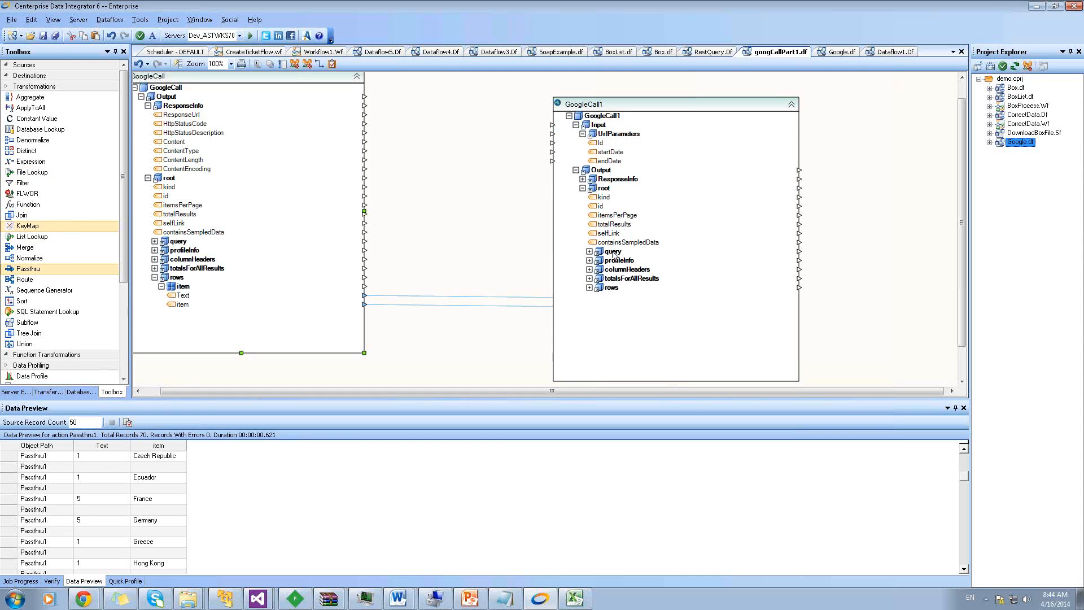
# Add a Now() function from the Date Time functions onto the canvas
pyautogui.click(35, 87)
pyautogui.click(37, 98)
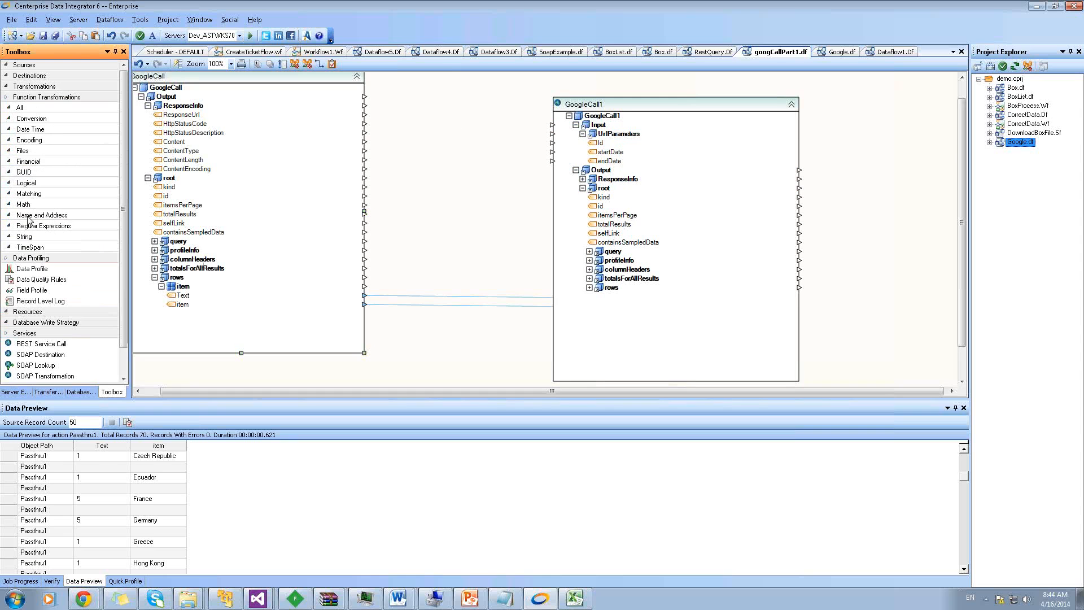
pyautogui.click(31, 246)
pyautogui.click(31, 245)
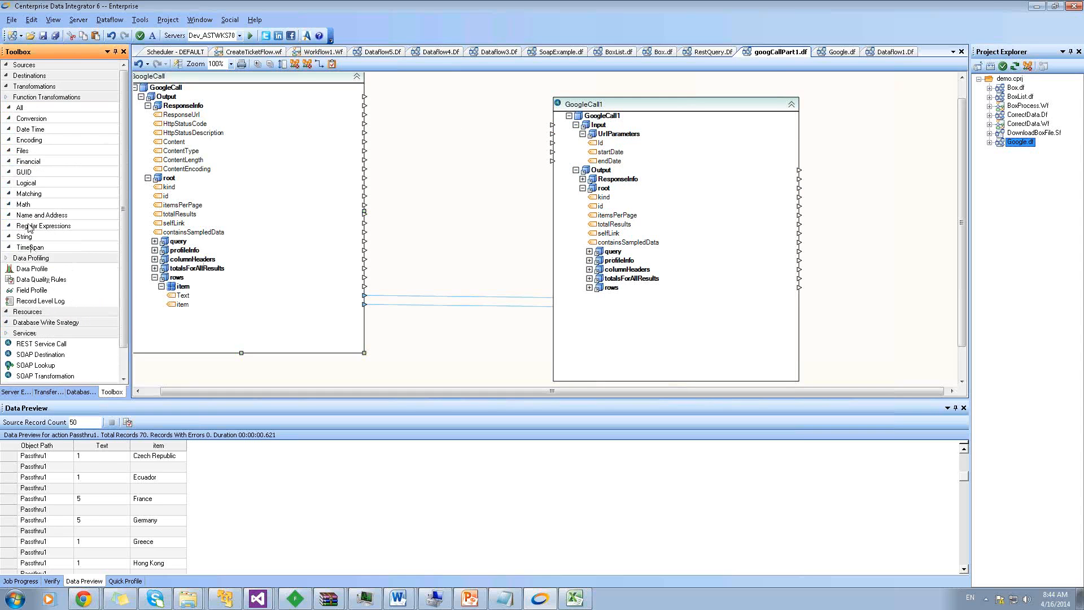
pyautogui.click(28, 130)
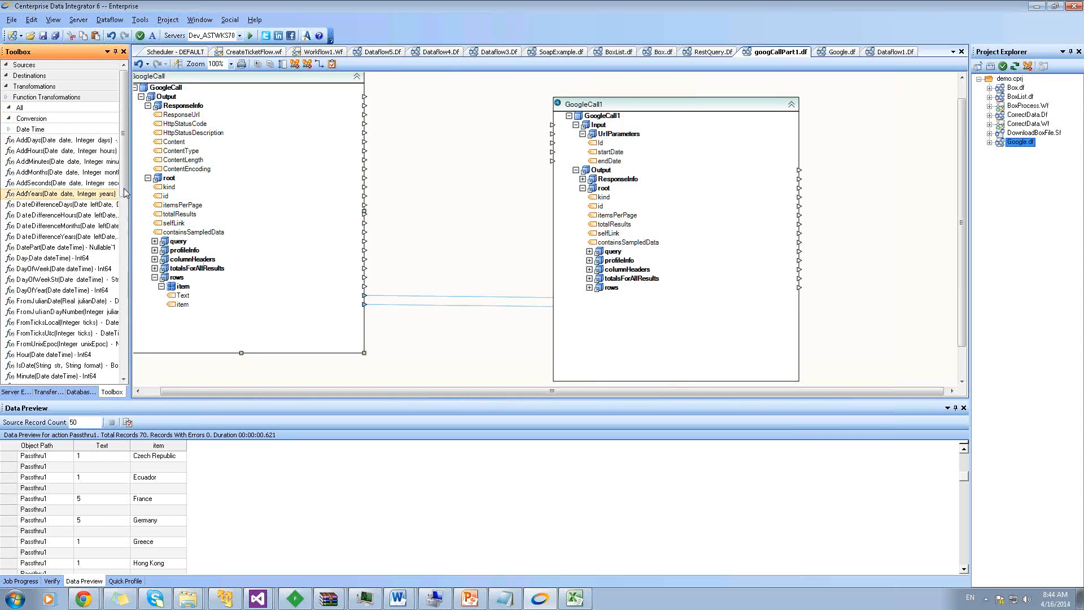
pyautogui.scroll(-3, 124, 229)
pyautogui.moveTo(39, 303); pyautogui.dragTo(399, 160)
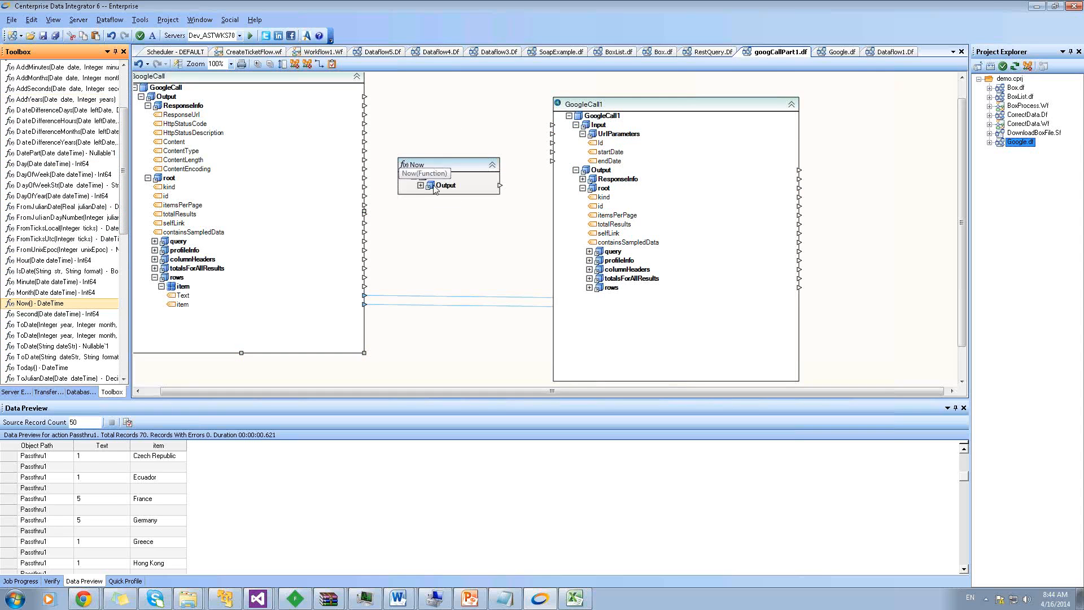
# Add an AddHours function and link Now's Value into its date input
pyautogui.click(420, 186)
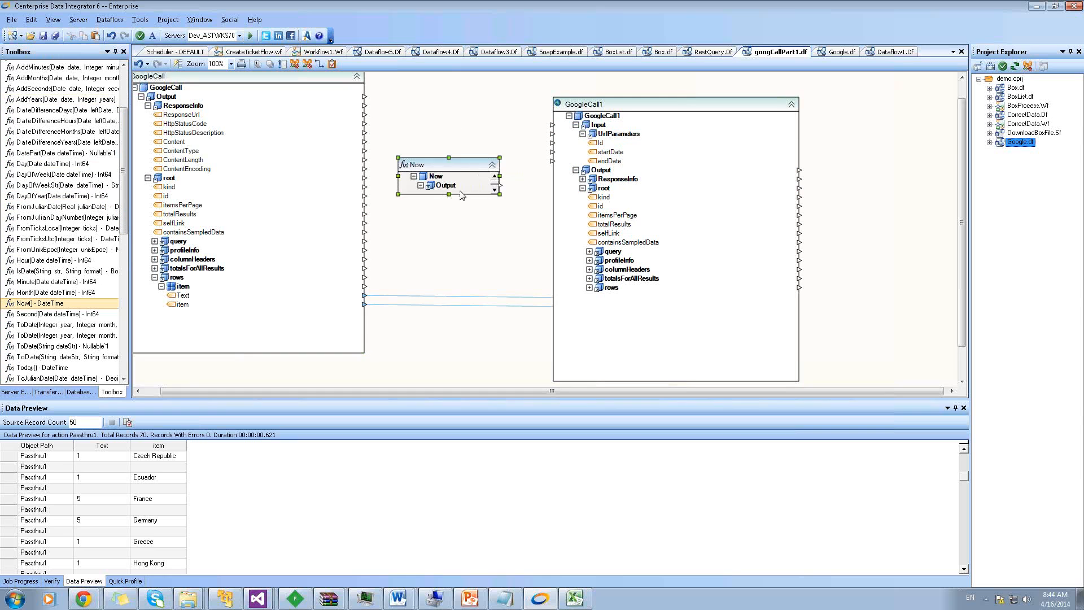
pyautogui.moveTo(448, 194); pyautogui.dragTo(602, 161)
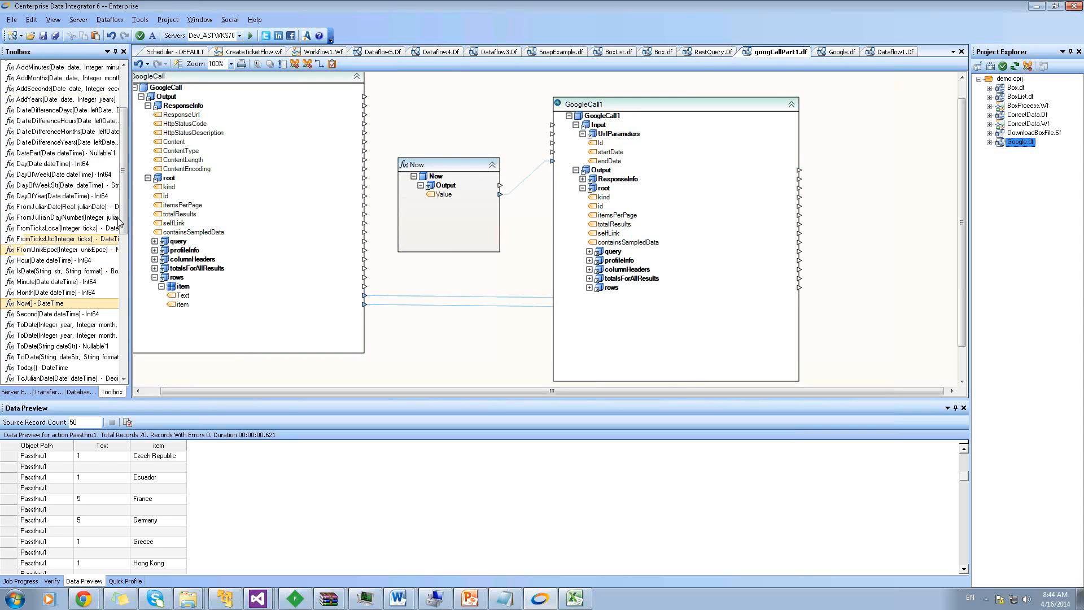
pyautogui.scroll(3, 125, 112)
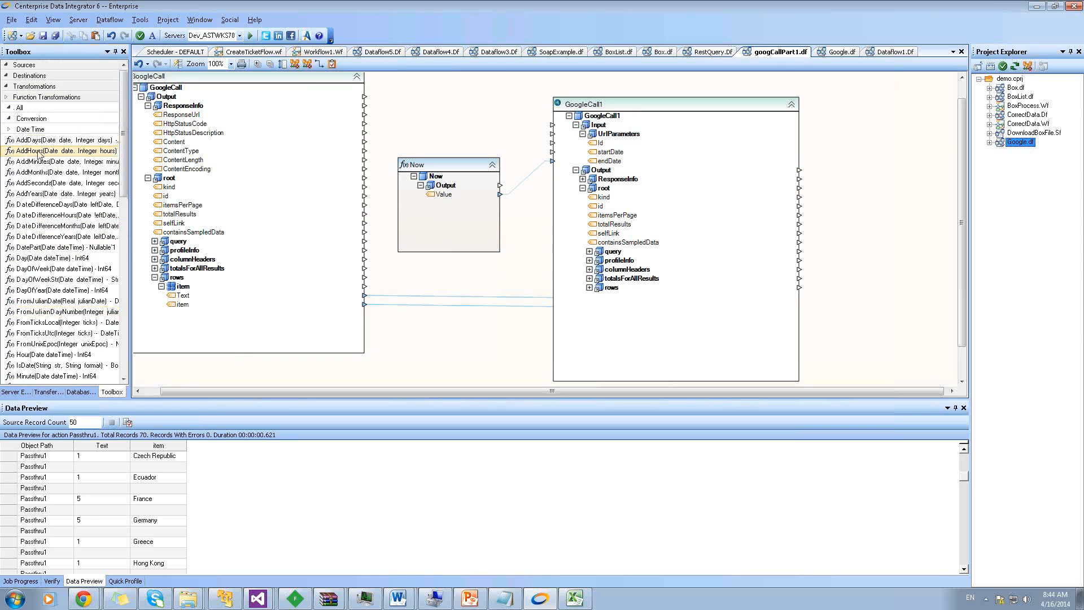
pyautogui.moveTo(57, 151); pyautogui.dragTo(457, 133)
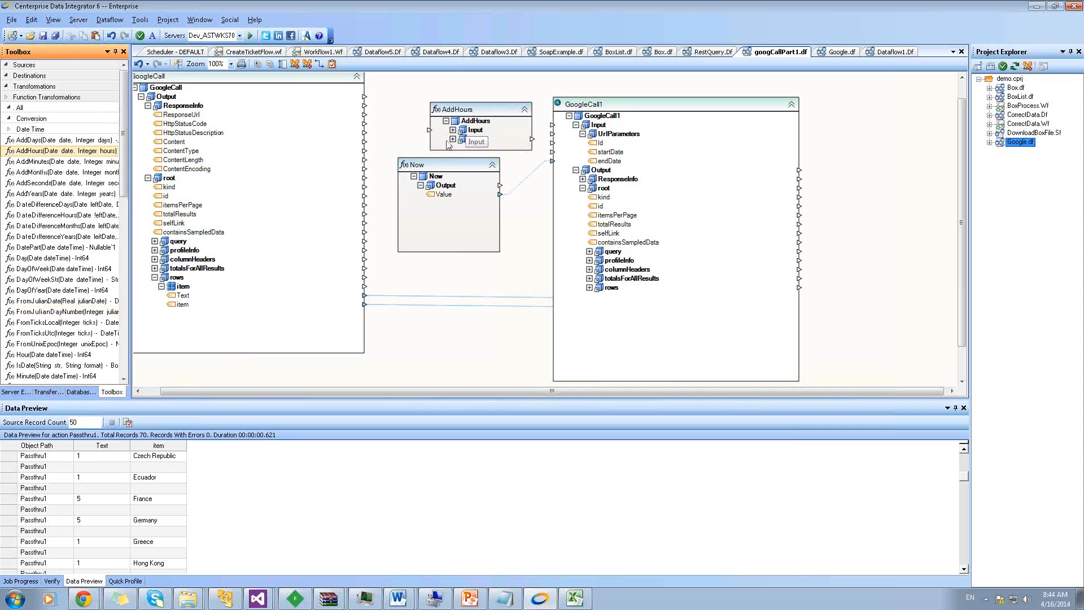
pyautogui.moveTo(406, 165); pyautogui.dragTo(358, 172)
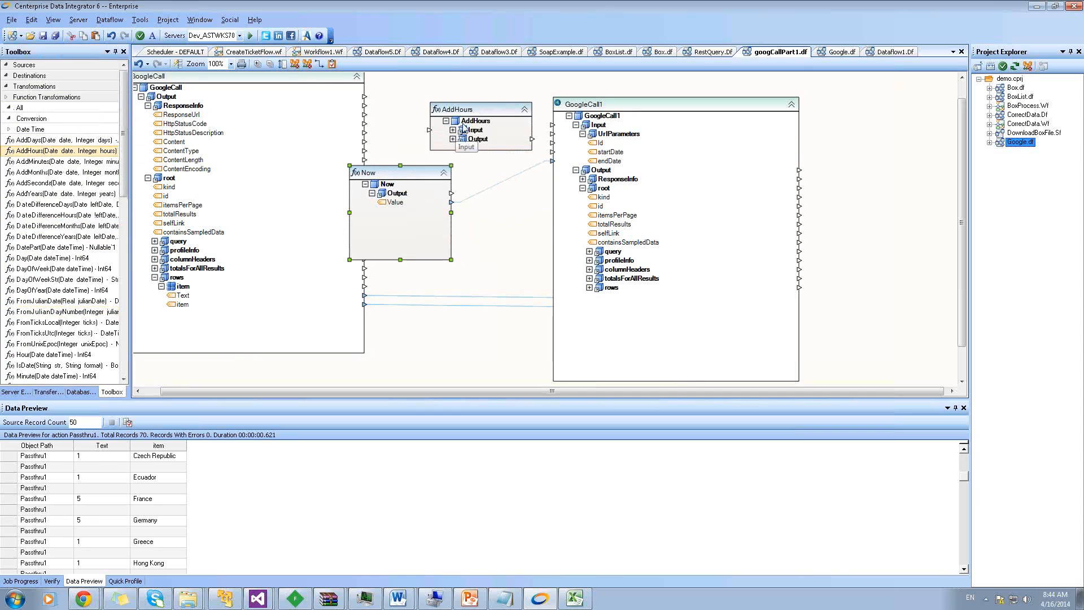
pyautogui.moveTo(468, 116); pyautogui.dragTo(489, 103)
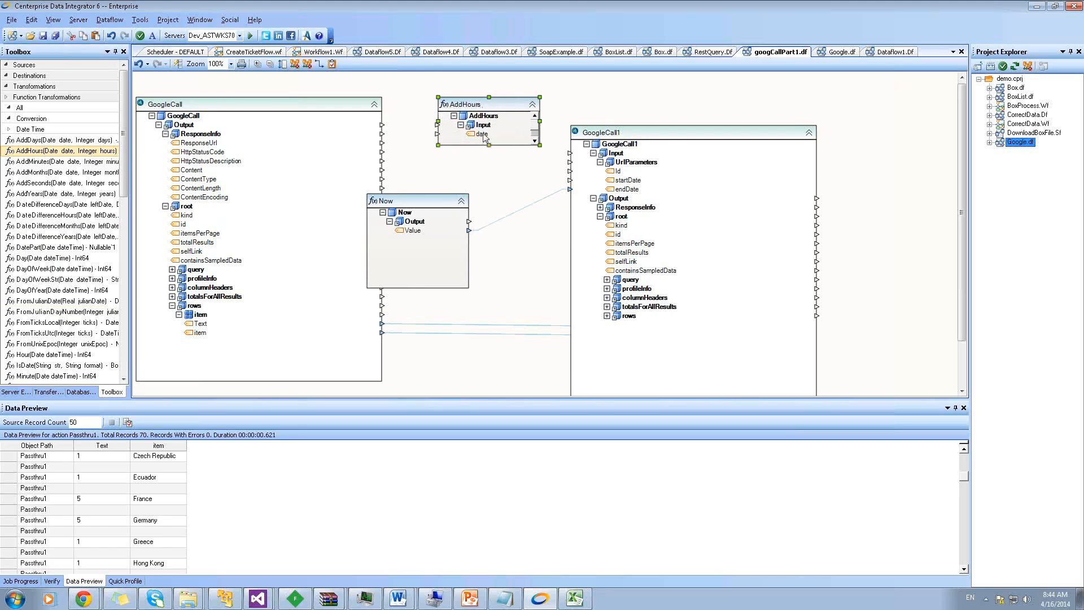
pyautogui.moveTo(490, 145)
pyautogui.mouseDown()
pyautogui.moveTo(490, 175)
pyautogui.moveTo(481, 134)
pyautogui.mouseUp()
pyautogui.moveTo(482, 131); pyautogui.dragTo(469, 133)
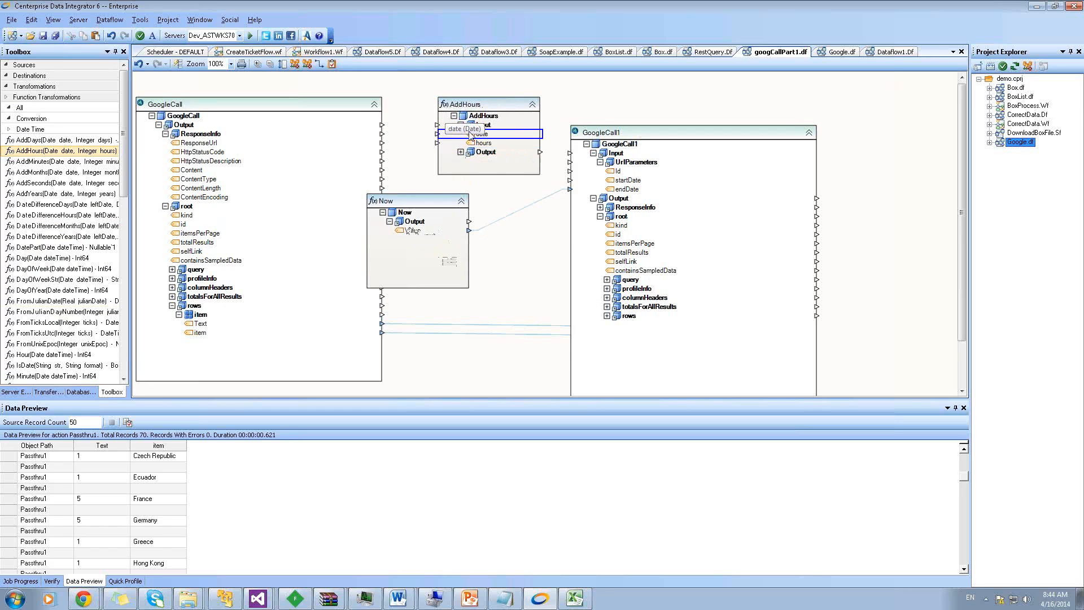
pyautogui.moveTo(470, 232); pyautogui.dragTo(439, 134)
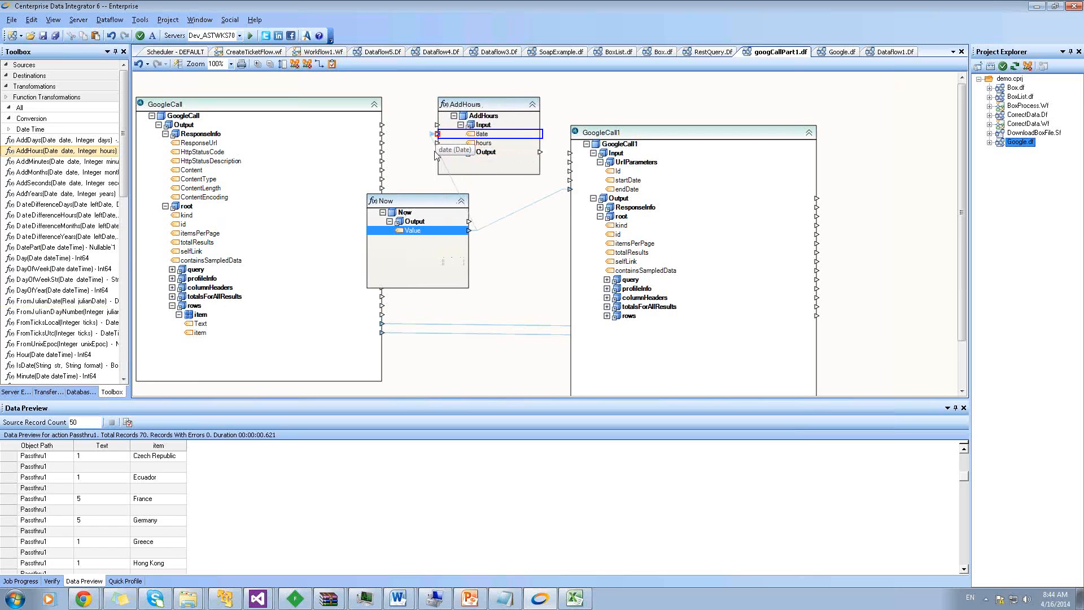
# Add a ConstantValue1 node from the Transformations group to the canvas
pyautogui.click(28, 96)
pyautogui.click(28, 88)
pyautogui.moveTo(37, 118); pyautogui.dragTo(439, 311)
pyautogui.click(449, 296)
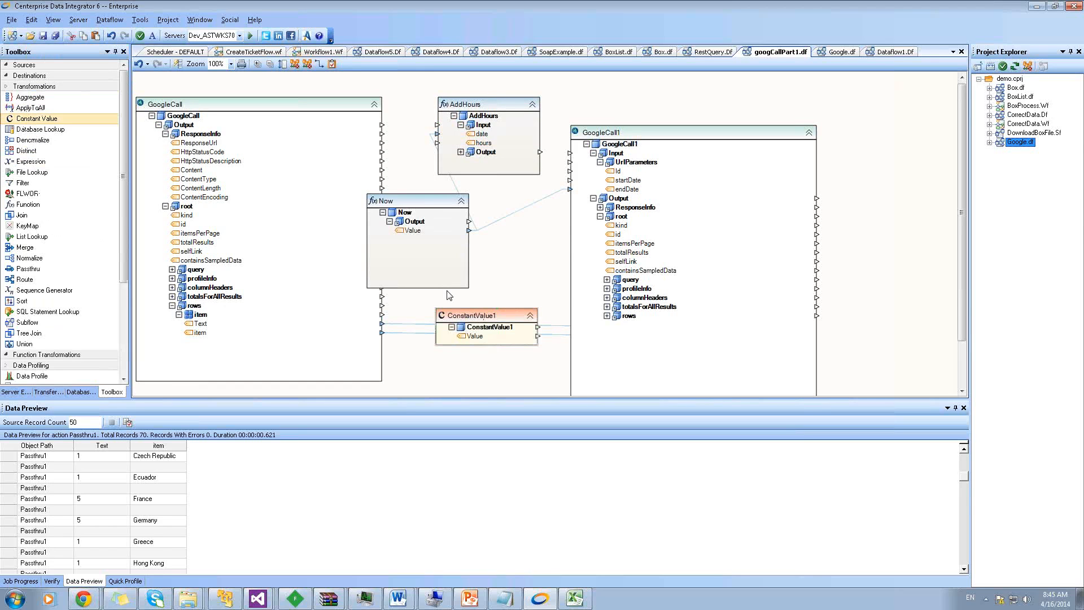
# Link ConstantValue1 (-7) to AddHours' hours and AddHours' result into GoogleCall1
pyautogui.doubleClick(480, 316)
pyautogui.click(496, 138)
pyautogui.click(666, 339)
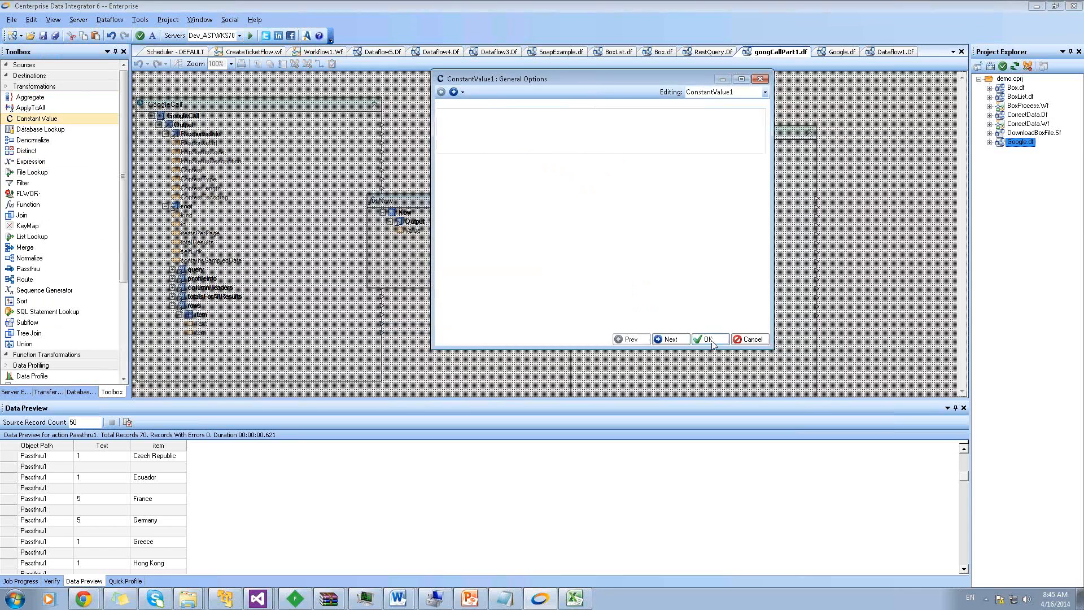
pyautogui.click(704, 339)
pyautogui.click(478, 337)
pyautogui.moveTo(497, 302); pyautogui.dragTo(467, 144)
pyautogui.click(460, 152)
pyautogui.click(482, 162)
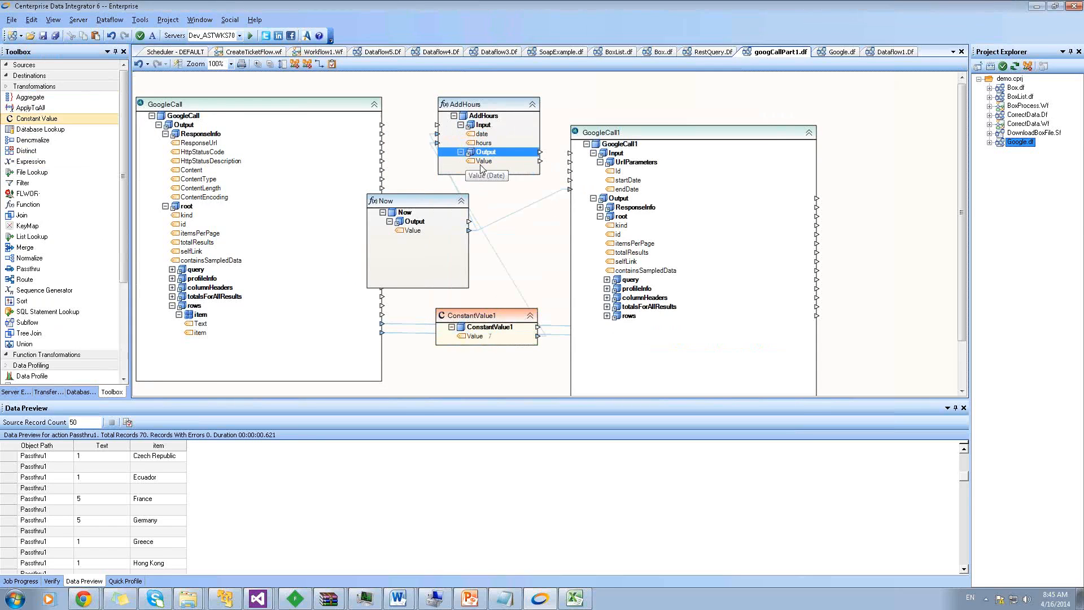
pyautogui.moveTo(596, 193); pyautogui.dragTo(570, 180)
pyautogui.moveTo(660, 143); pyautogui.dragTo(763, 143)
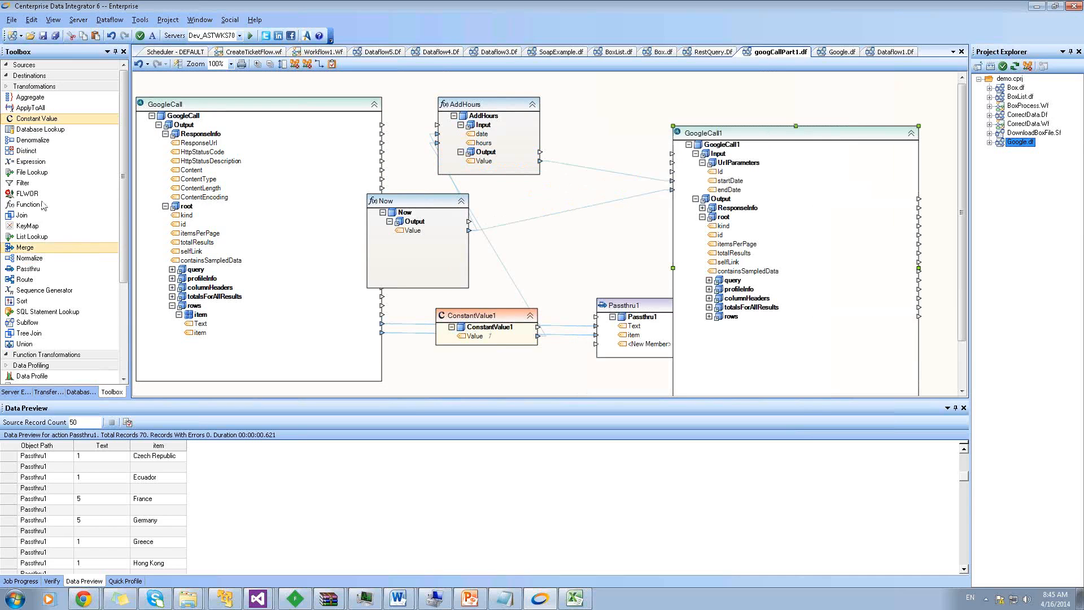
pyautogui.moveTo(37, 119); pyautogui.dragTo(500, 252)
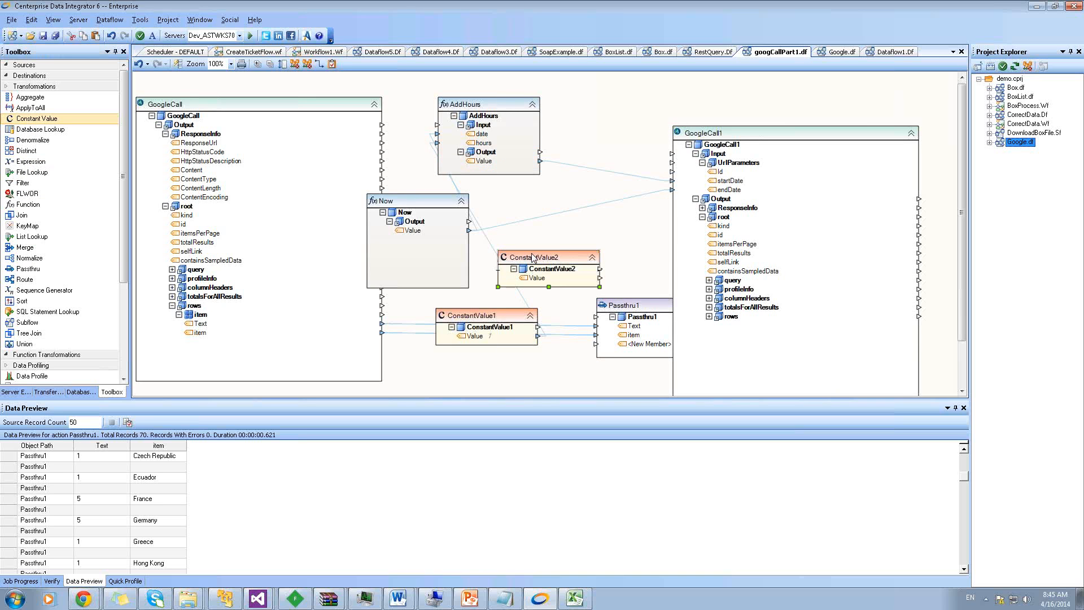
pyautogui.doubleClick(532, 257)
pyautogui.write('23423424234')
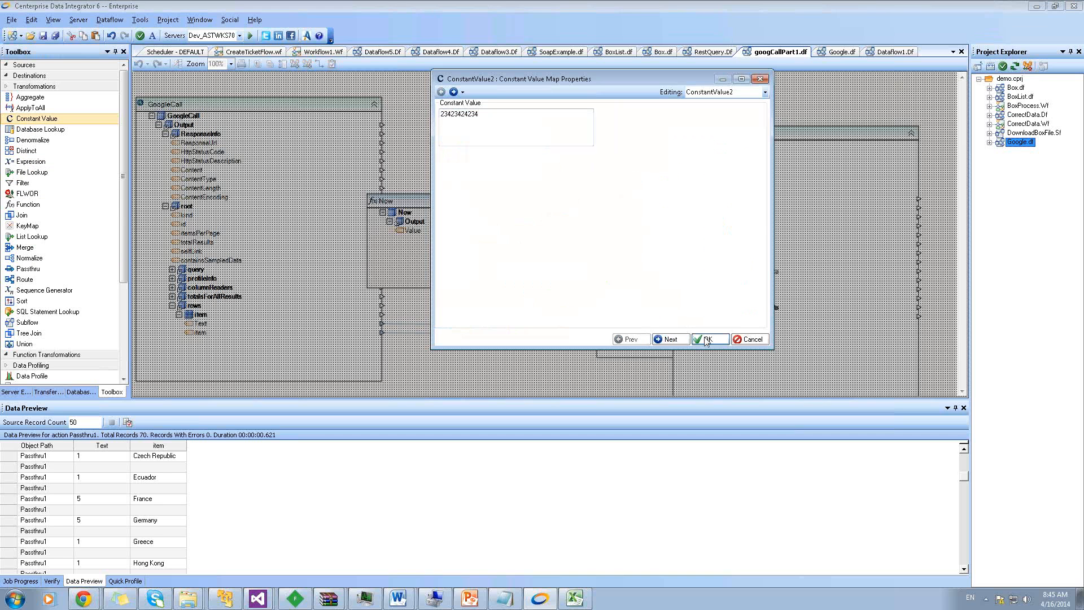
pyautogui.click(705, 340)
pyautogui.moveTo(534, 280); pyautogui.dragTo(676, 173)
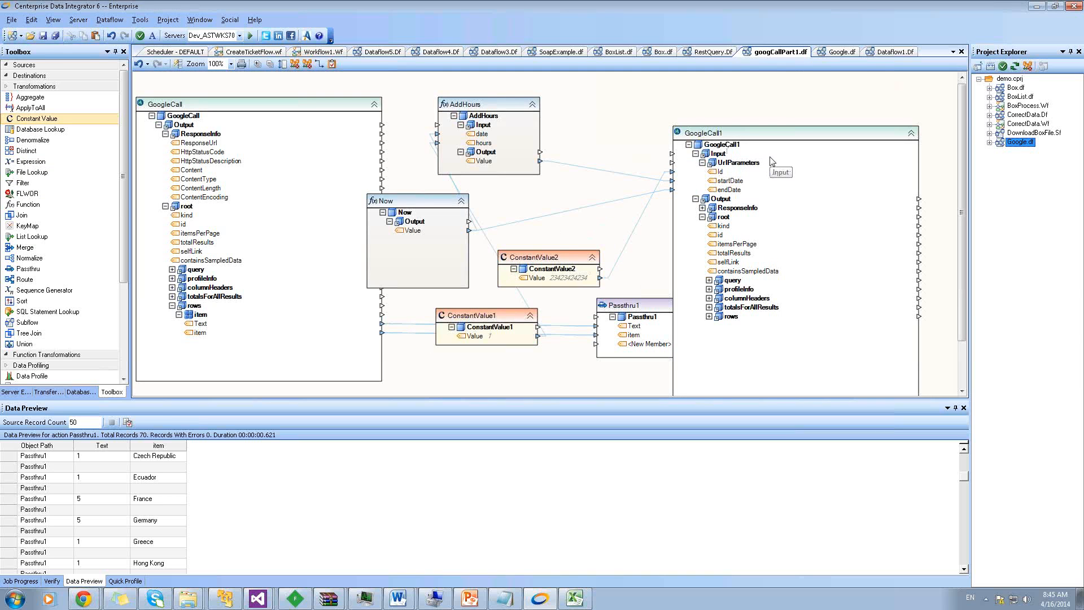
# In Google.df, preview Filter1's 35 visits-per-country records and bring up Customers1's actions
pyautogui.click(832, 54)
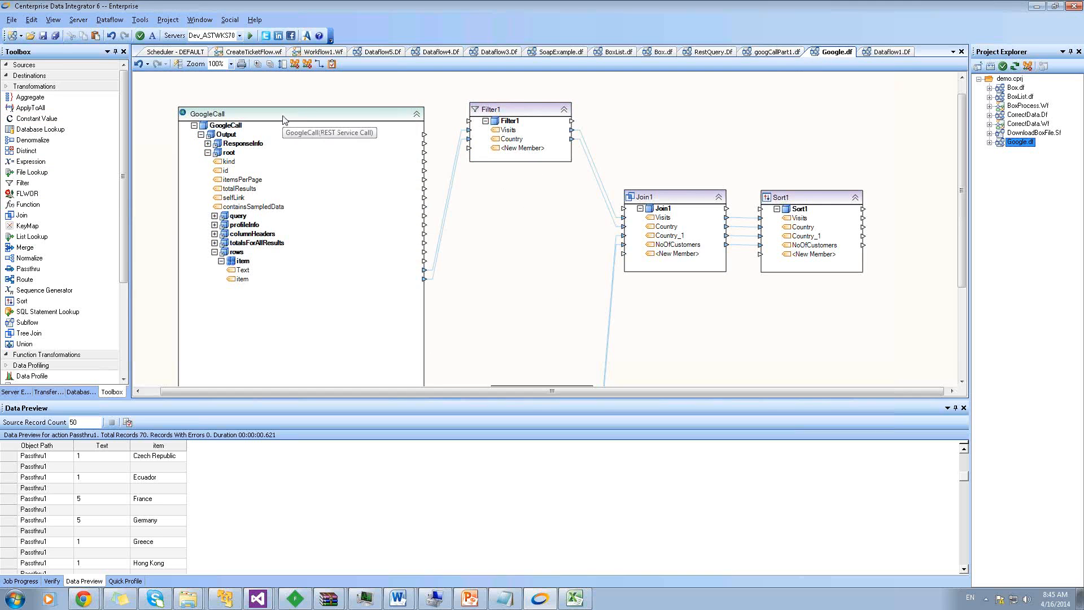
pyautogui.rightClick(502, 112)
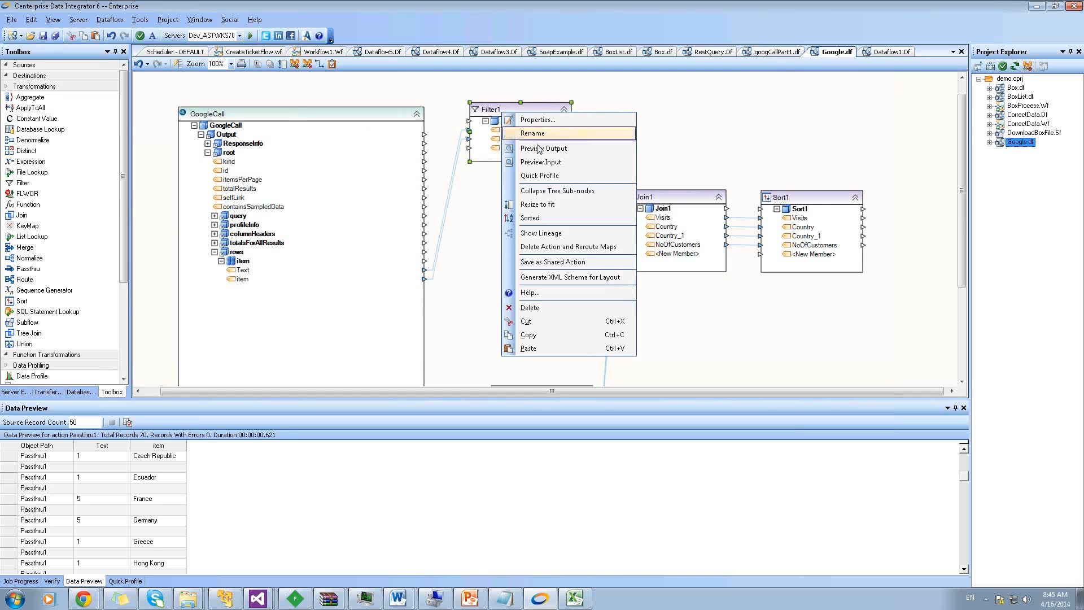
pyautogui.click(538, 149)
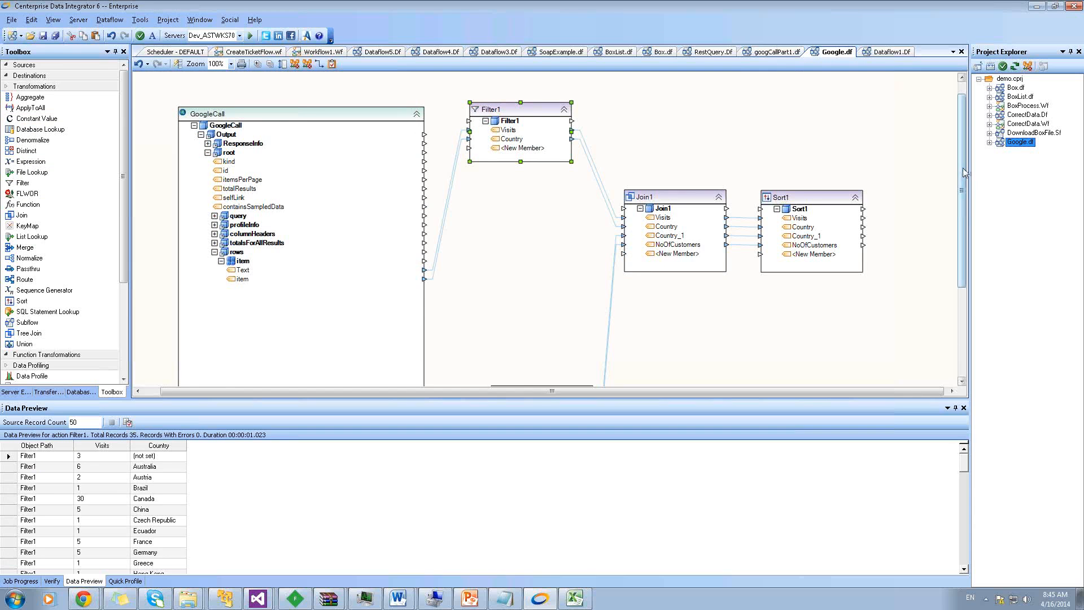
pyautogui.scroll(-3, 963, 172)
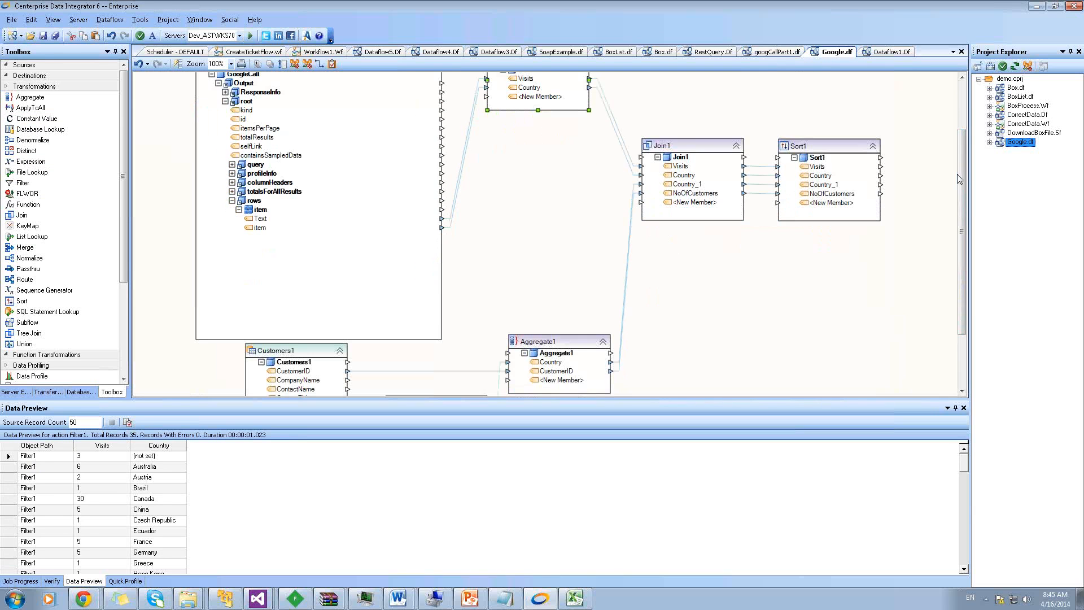
pyautogui.moveTo(960, 185); pyautogui.dragTo(960, 239)
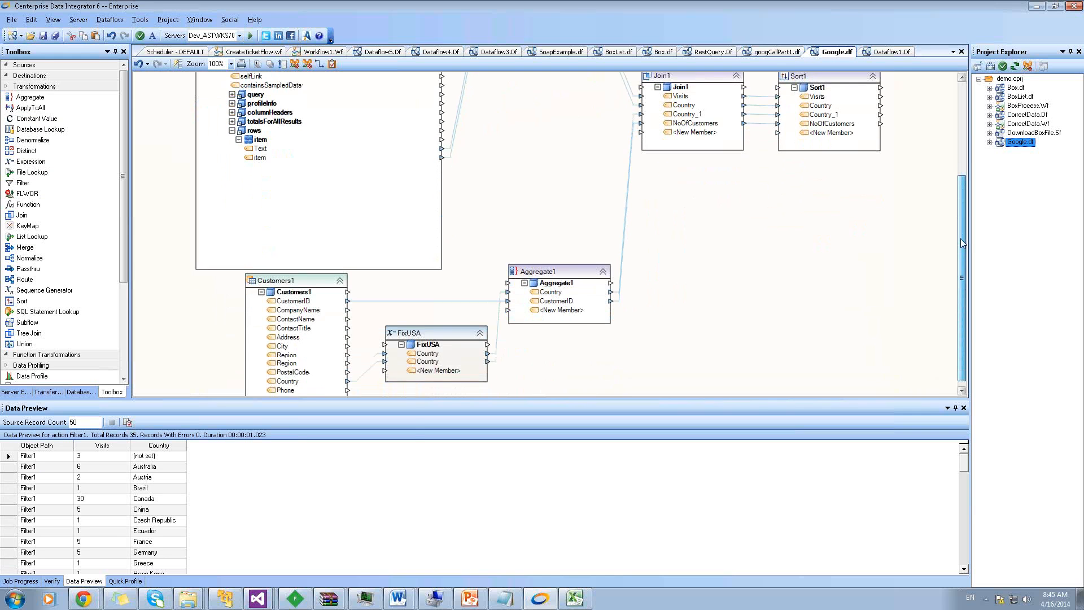
pyautogui.rightClick(280, 282)
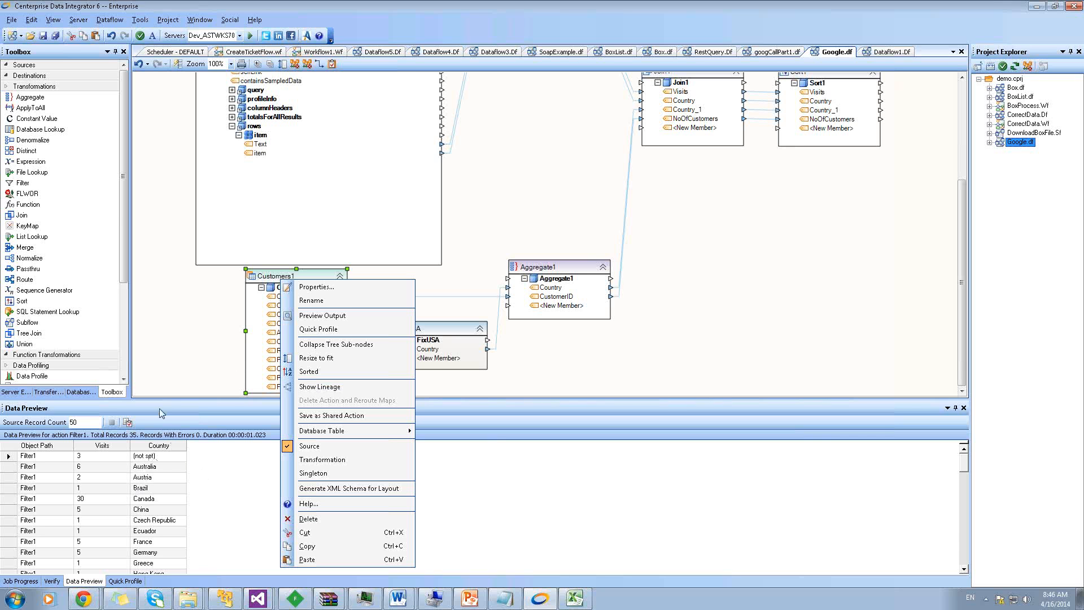
# Preview Aggregate1's output, then preview the Customers1 source records
pyautogui.click(163, 367)
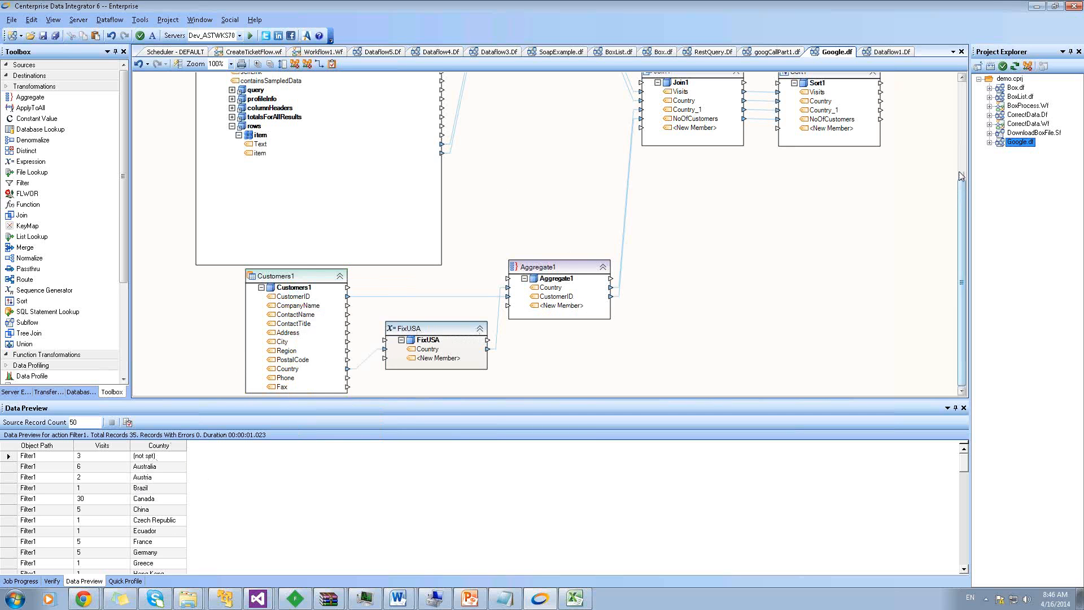
pyautogui.moveTo(962, 176); pyautogui.dragTo(959, 146)
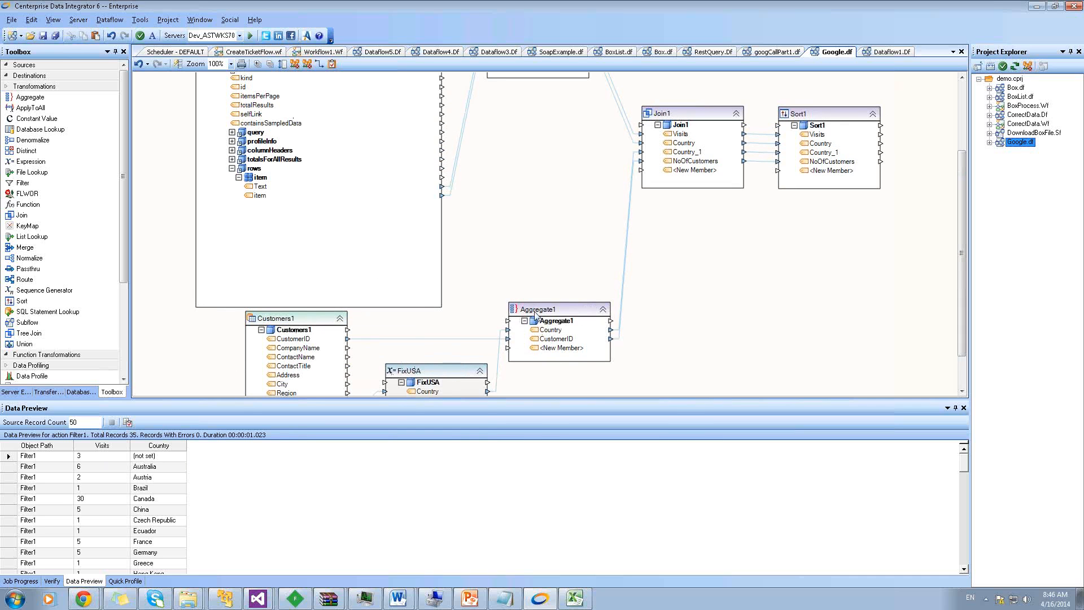
pyautogui.rightClick(554, 312)
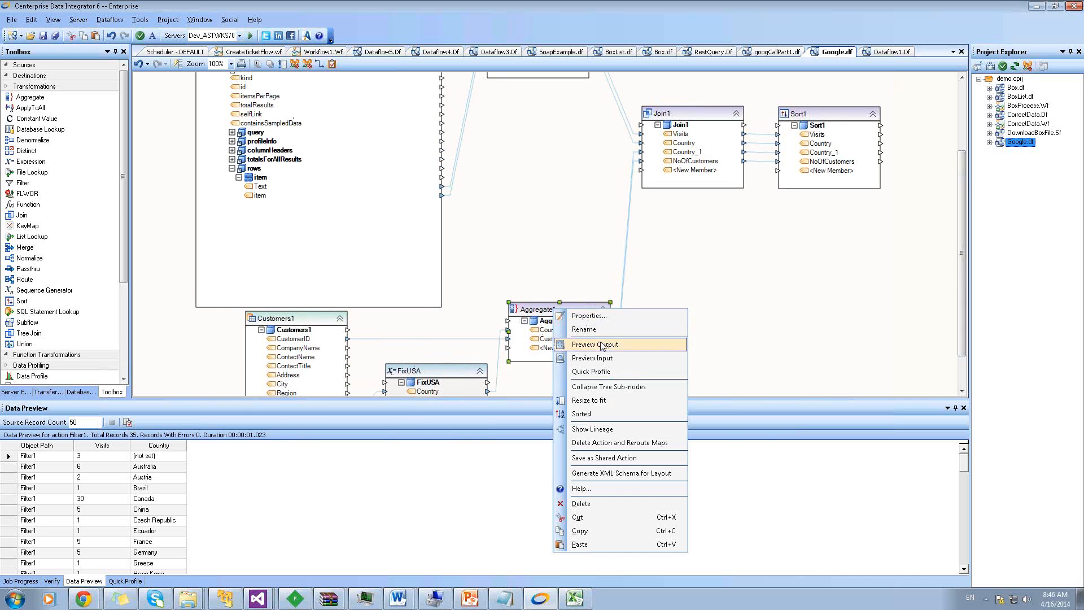
pyautogui.click(601, 346)
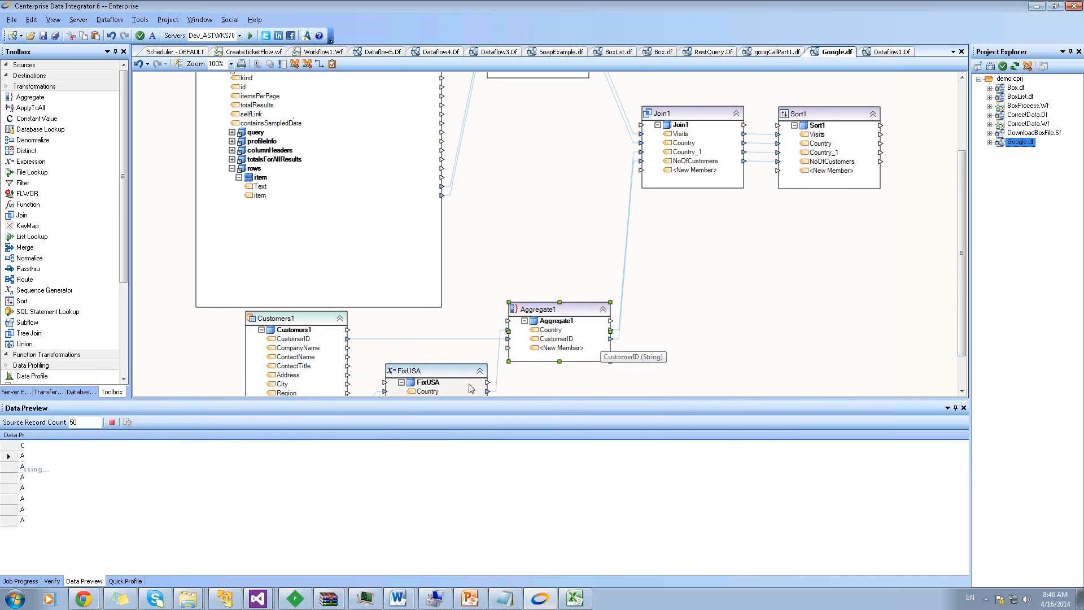
pyautogui.click(304, 324)
pyautogui.rightClick(303, 324)
pyautogui.click(344, 67)
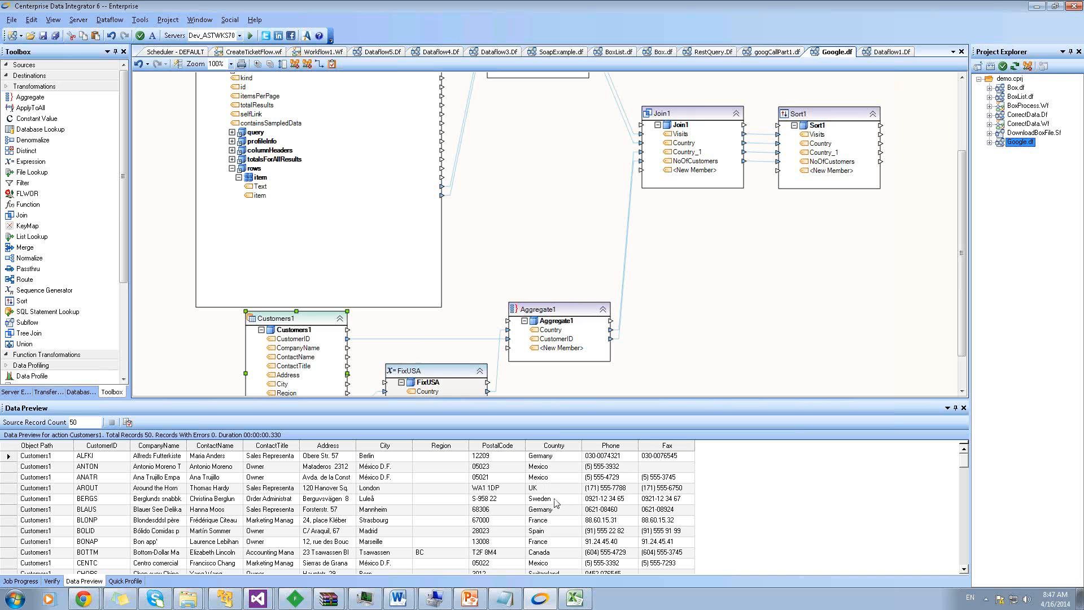
# Re-preview Aggregate1's 17 customer-count-per-country records and scroll the canvas back up
pyautogui.rightClick(567, 308)
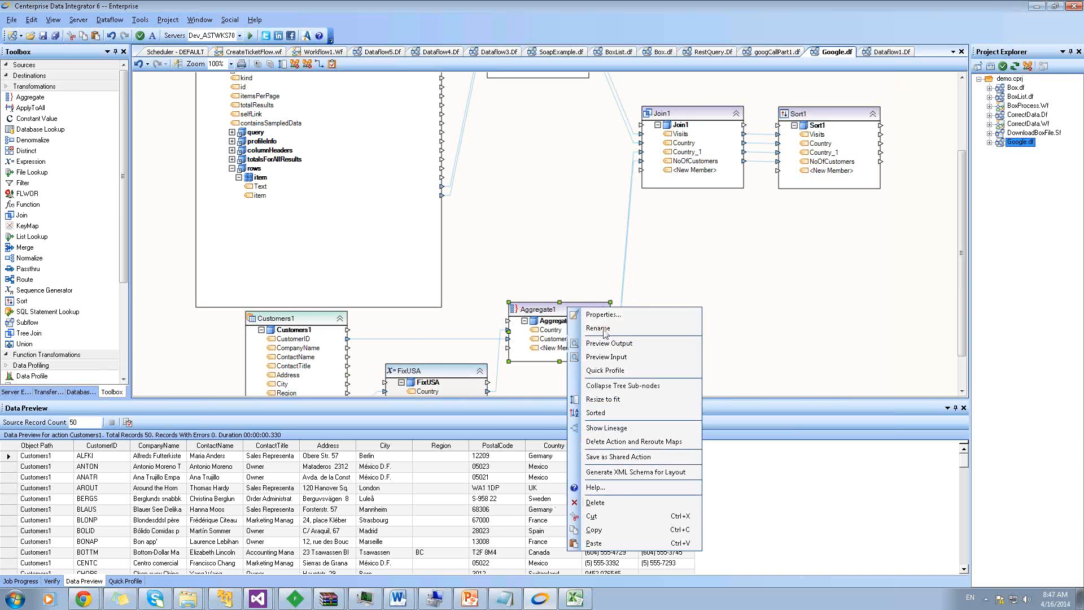
pyautogui.click(593, 341)
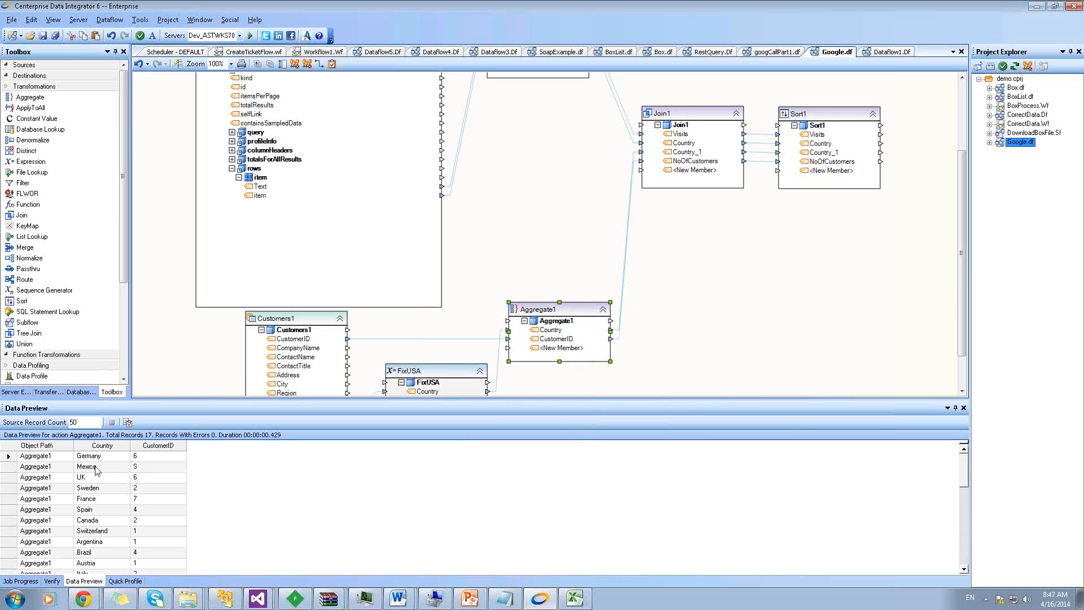
pyautogui.click(103, 520)
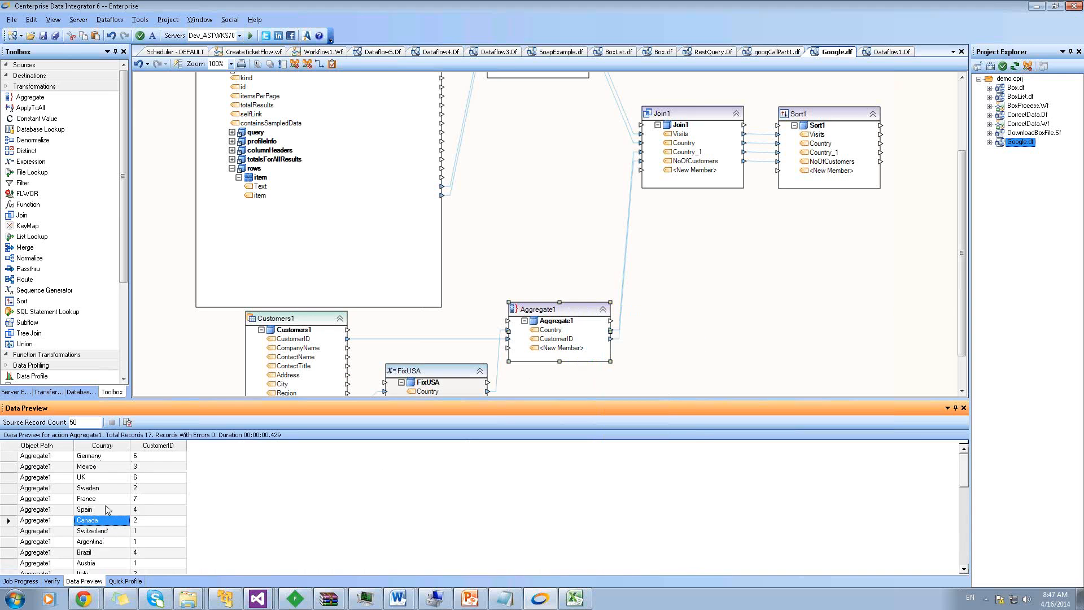
pyautogui.click(99, 469)
pyautogui.scroll(-4, 102, 477)
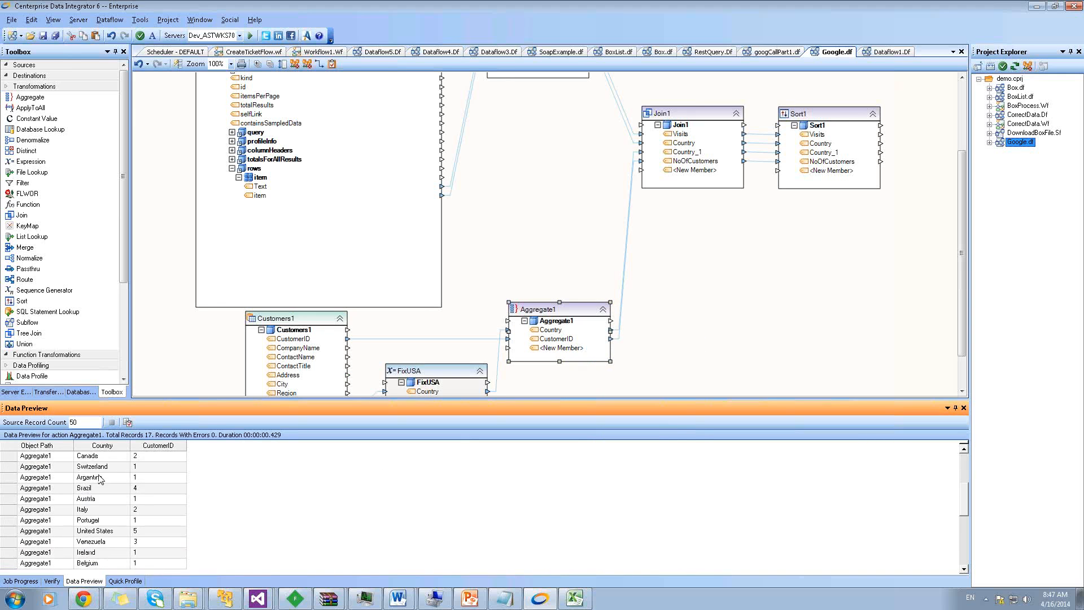
pyautogui.scroll(1, 109, 501)
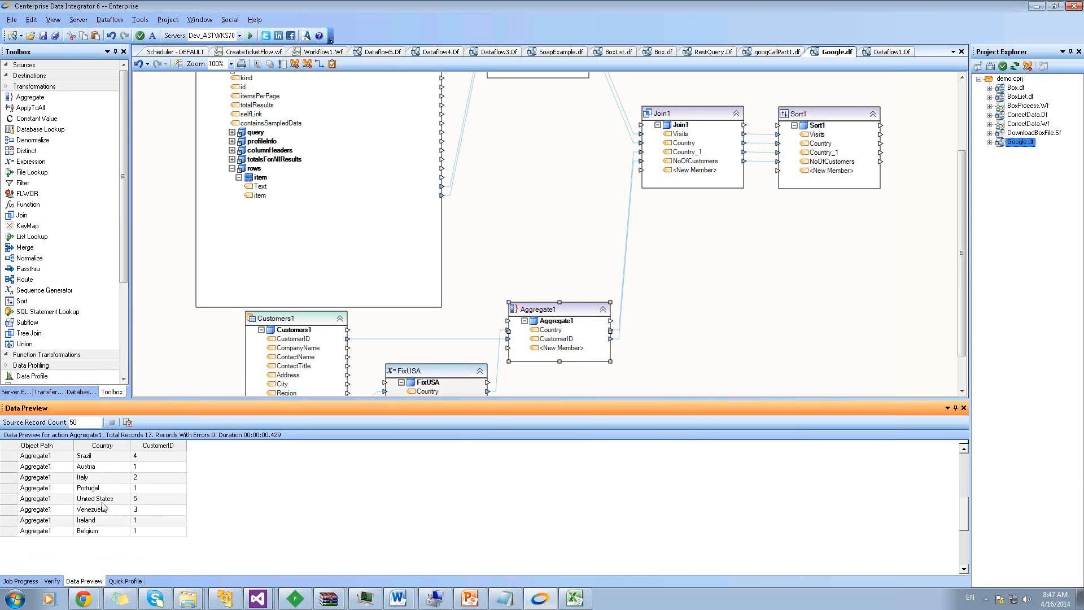
pyautogui.scroll(1, 154, 499)
pyautogui.scroll(2, 156, 499)
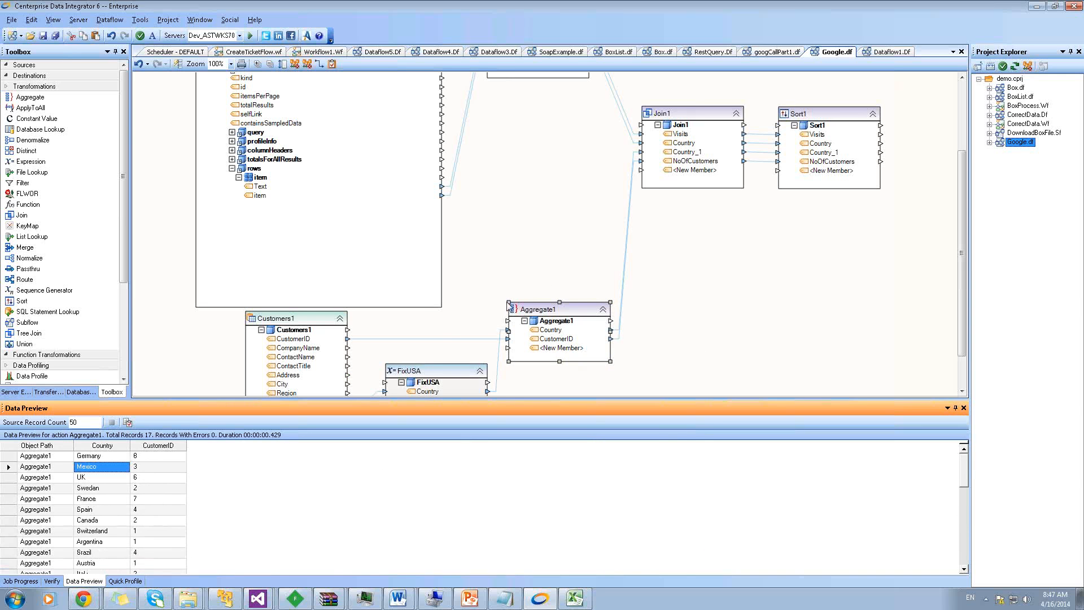
pyautogui.click(959, 168)
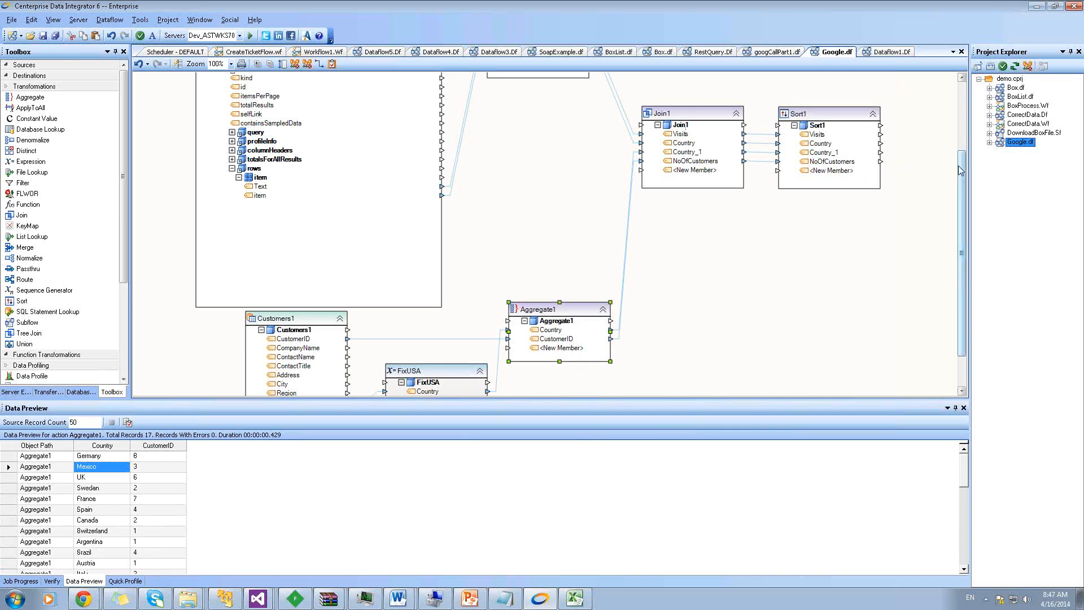
pyautogui.moveTo(958, 166); pyautogui.dragTo(958, 141)
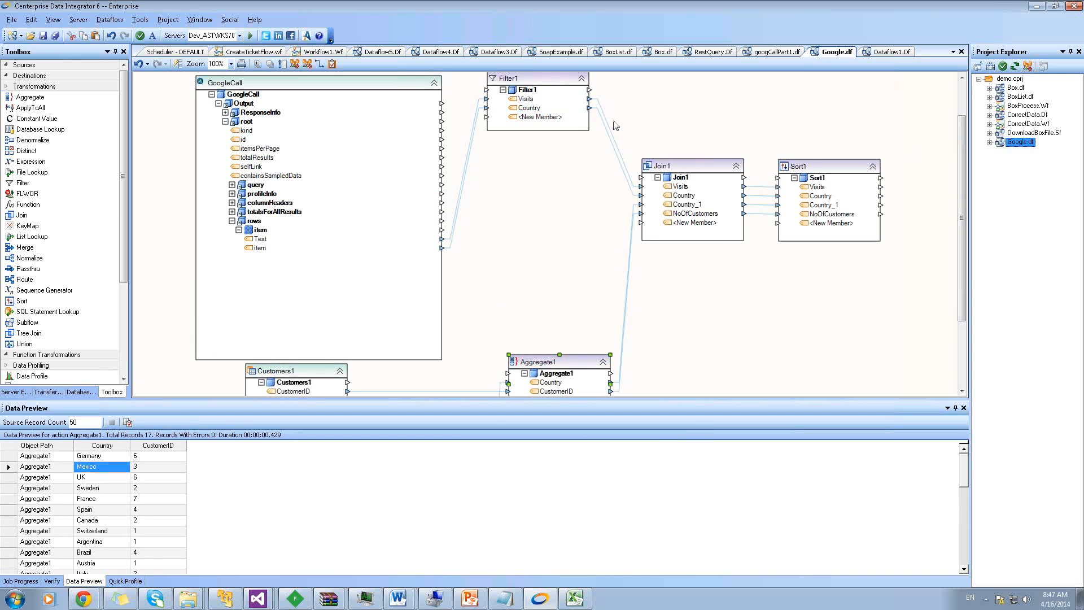
pyautogui.moveTo(961, 130); pyautogui.dragTo(961, 122)
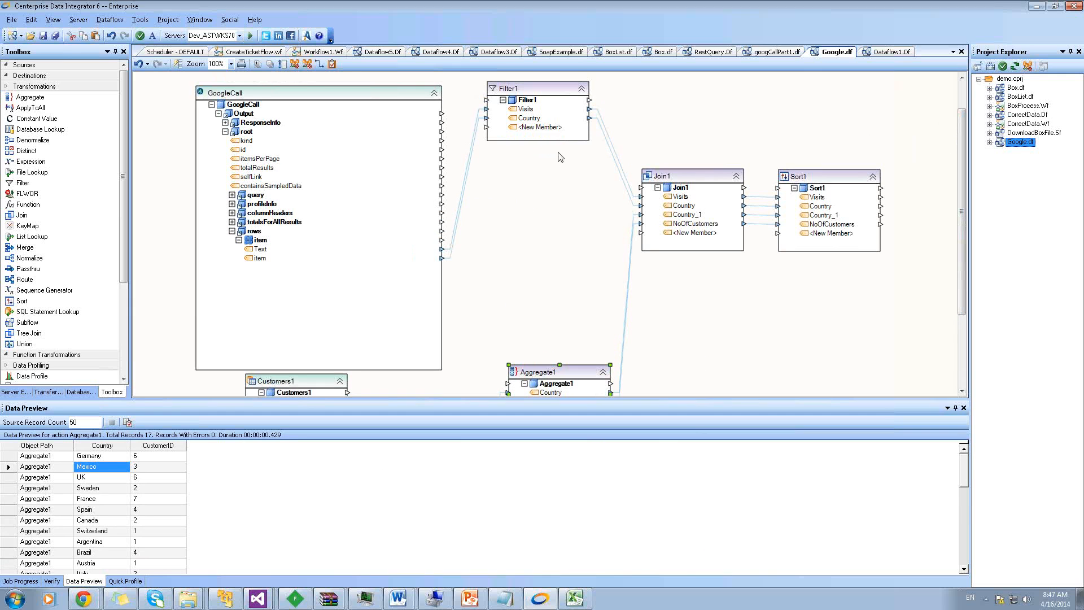
# Preview Join1's output and scroll through the join results, such as the Austria row
pyautogui.rightClick(671, 181)
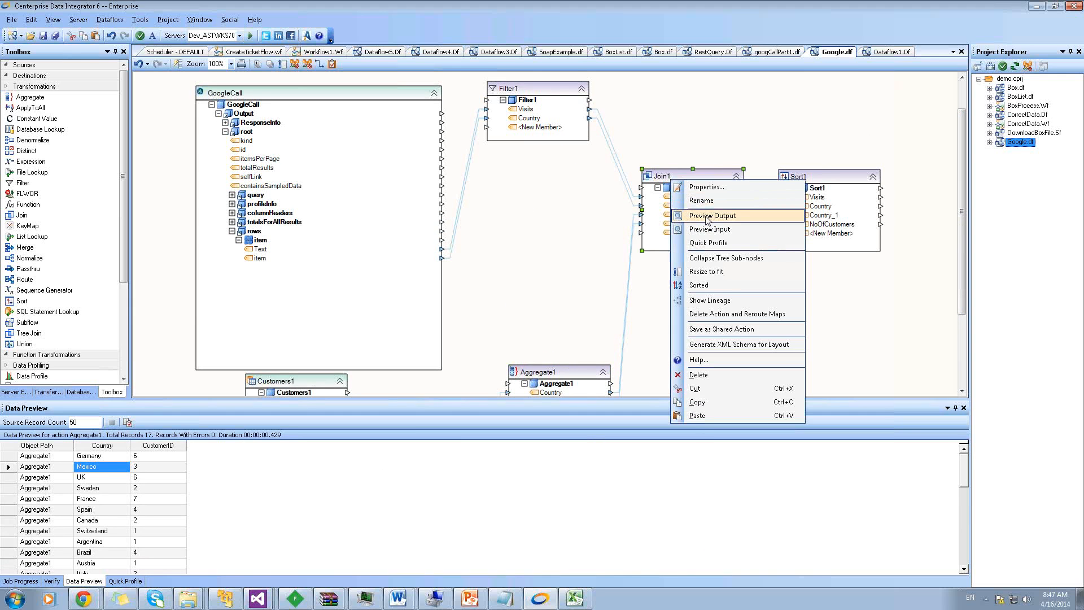
pyautogui.click(707, 216)
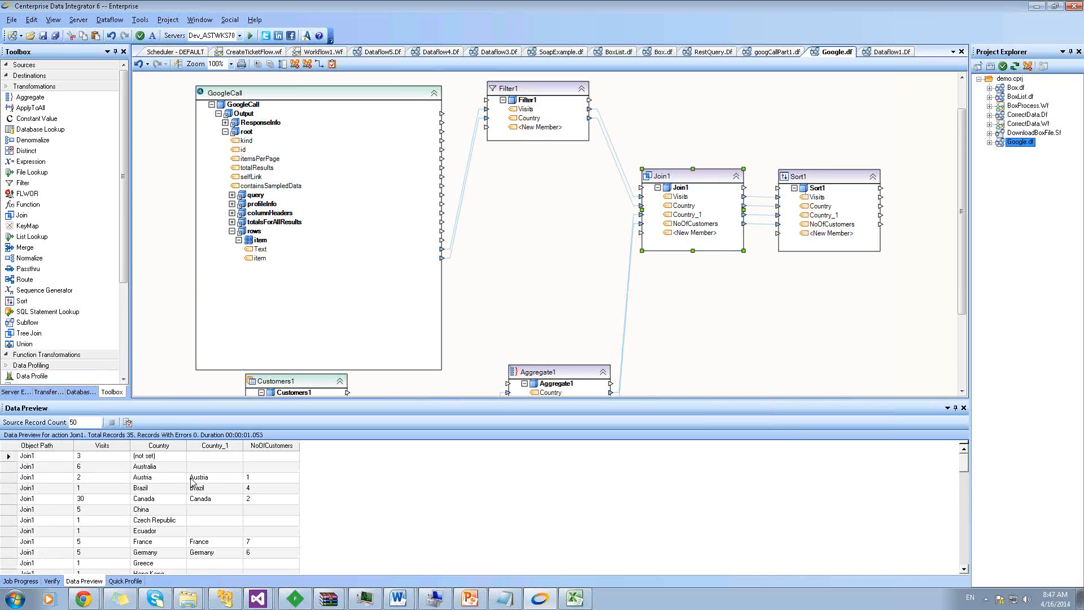
pyautogui.click(157, 481)
pyautogui.scroll(-2, 157, 486)
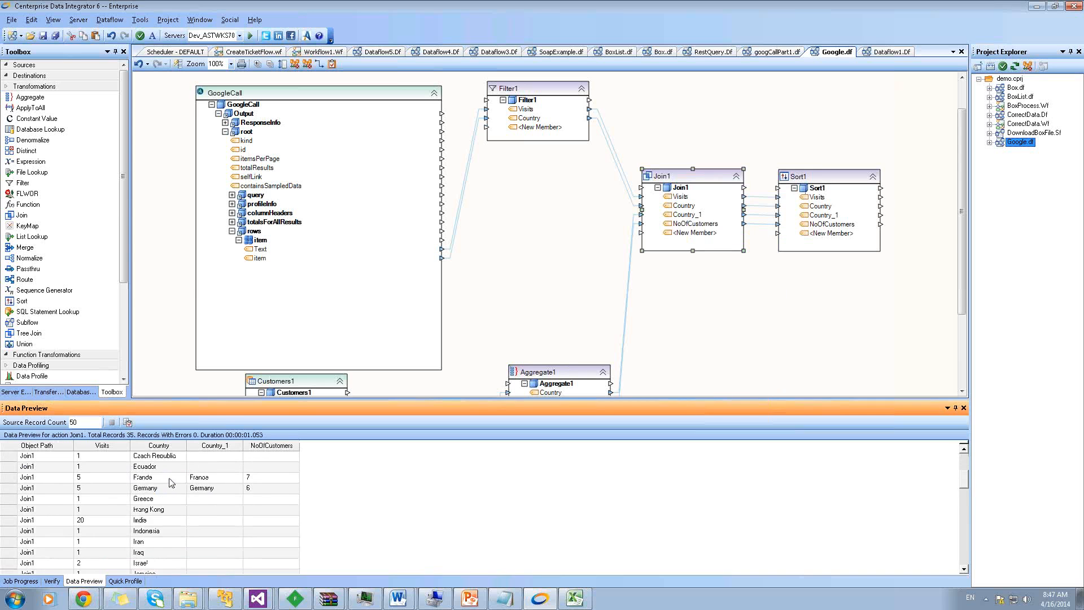
# Preview Sort1's 35 records, starting with France at 5 visits and 7 customers
pyautogui.rightClick(814, 179)
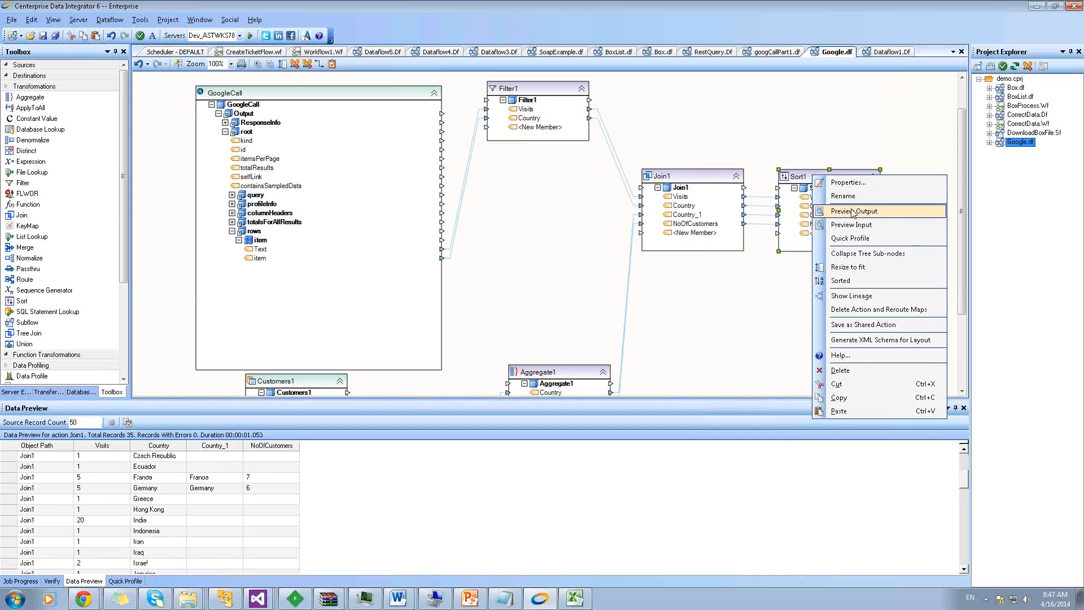
pyautogui.click(854, 213)
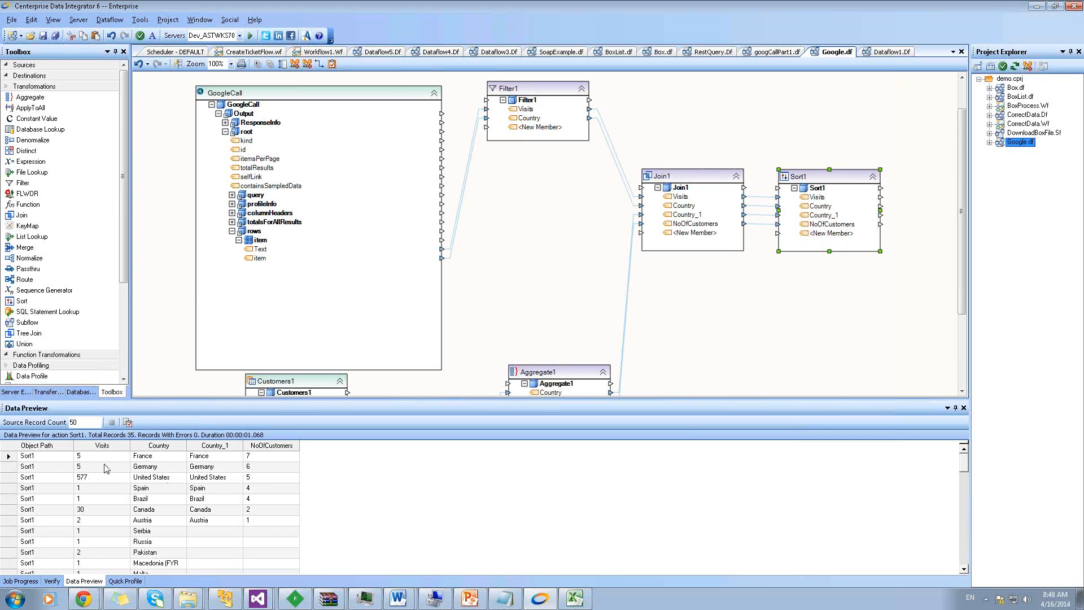
pyautogui.click(11, 458)
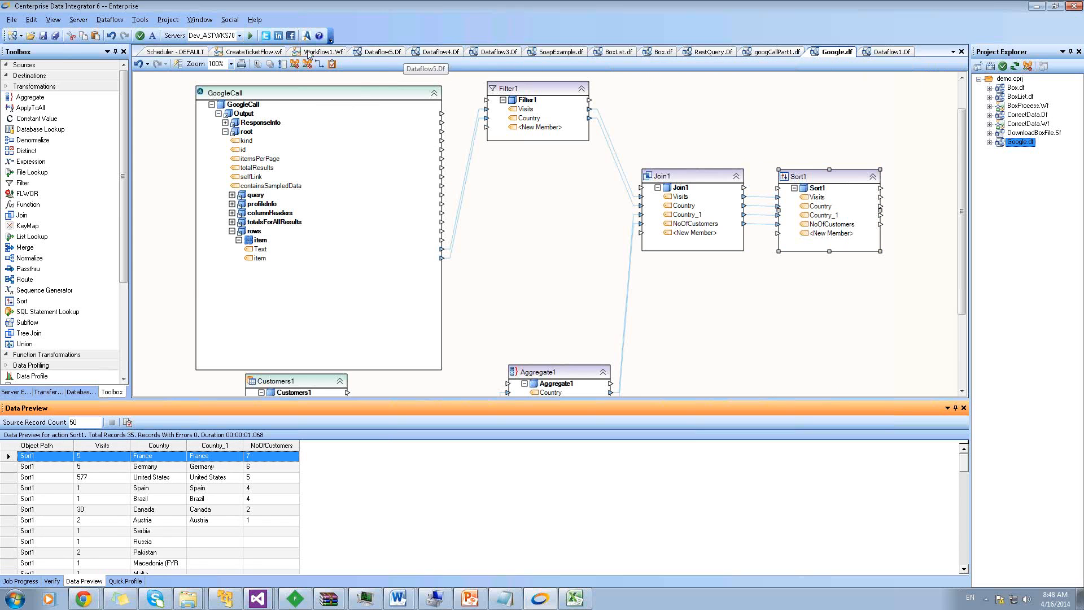
# Switch to the BoxList.df dataflow and preview the ListBoxFiles output
pyautogui.click(617, 53)
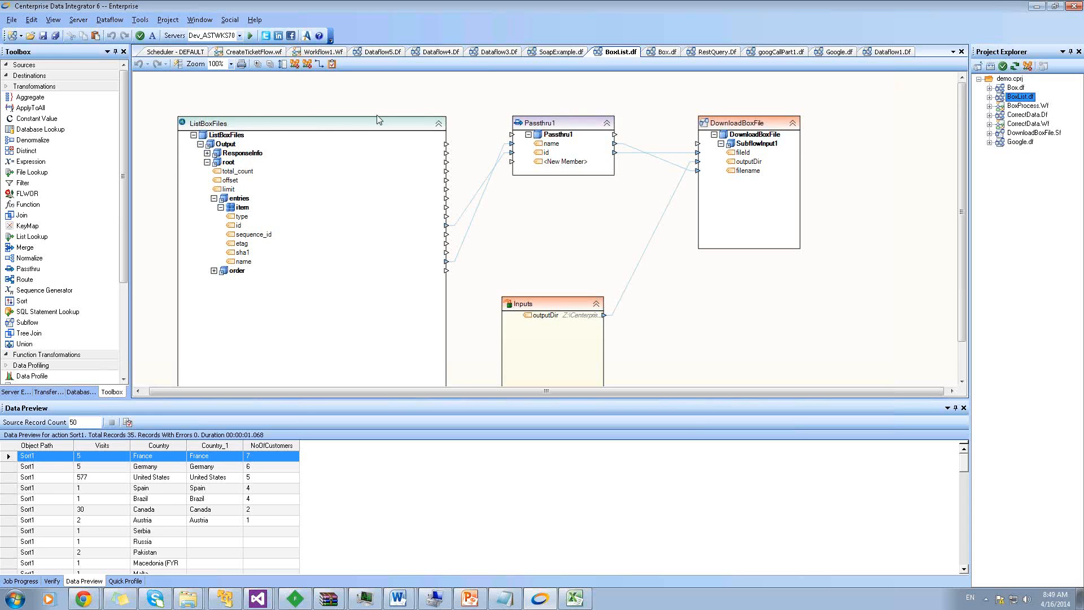
pyautogui.rightClick(268, 130)
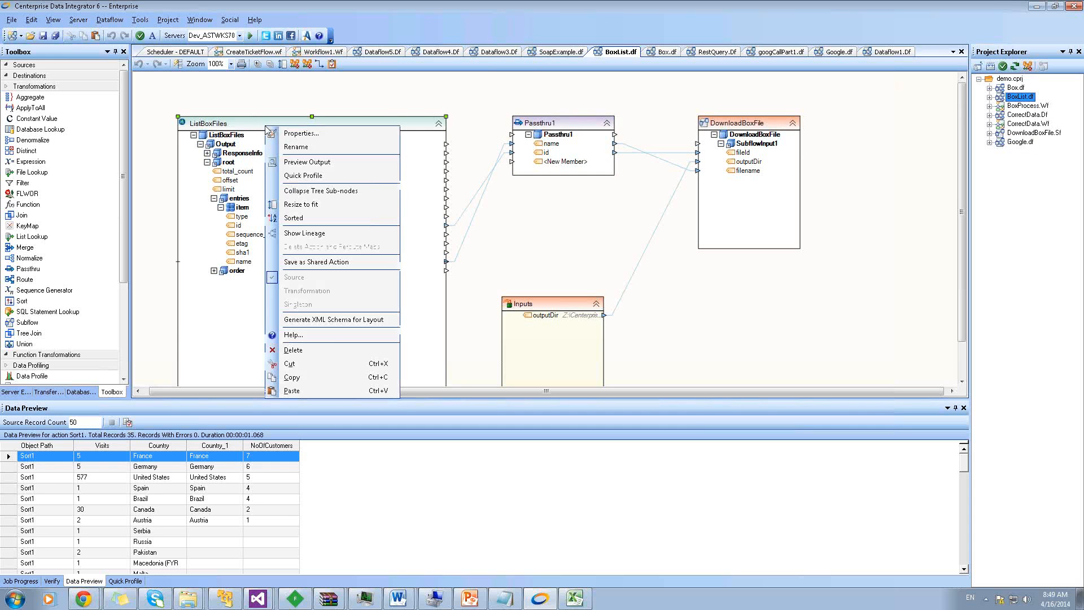
pyautogui.click(312, 162)
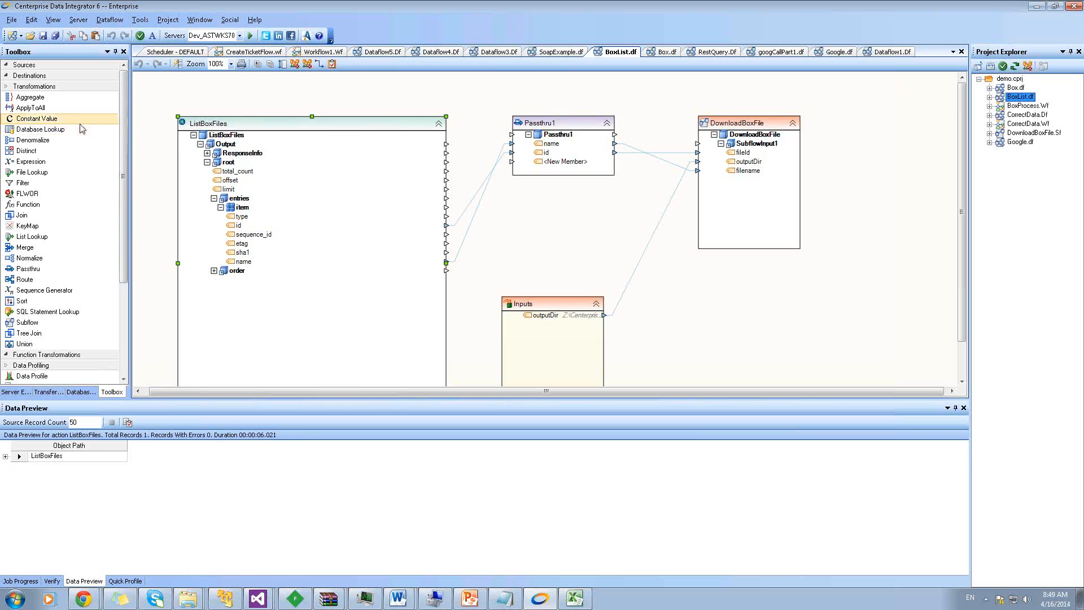
# Expand Output, root, order and entries to reveal orders.csv and orders120000.csv
pyautogui.click(6, 457)
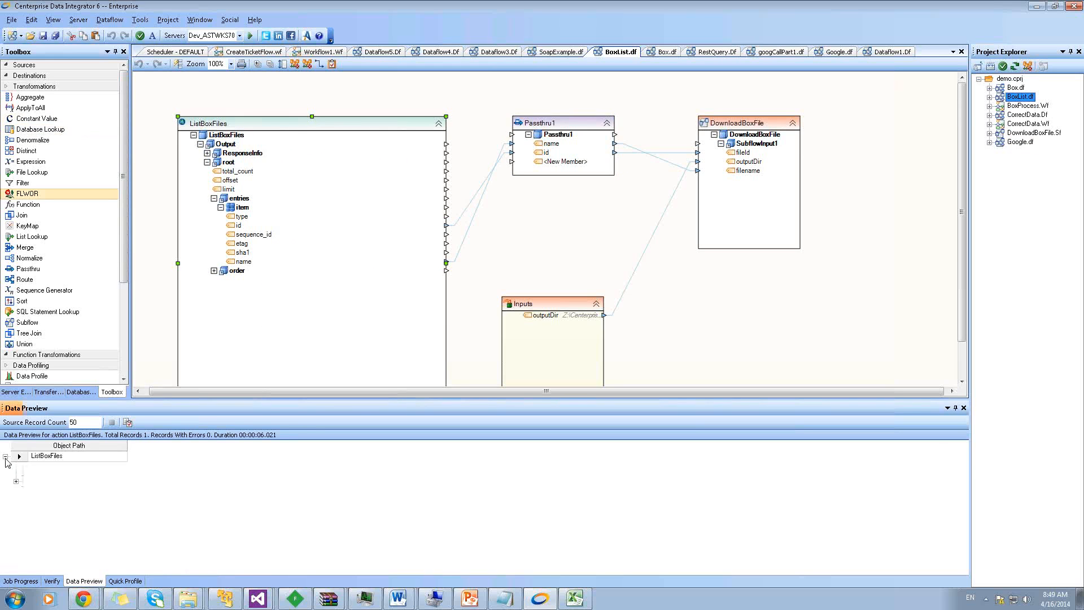
pyautogui.click(16, 481)
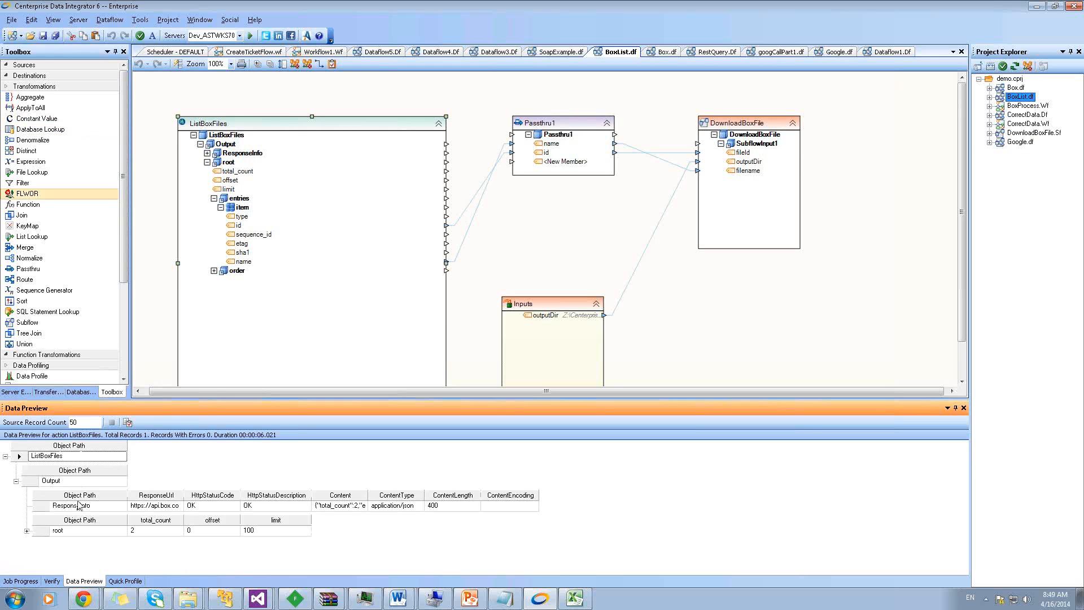
pyautogui.click(27, 531)
pyautogui.scroll(-2, 129, 528)
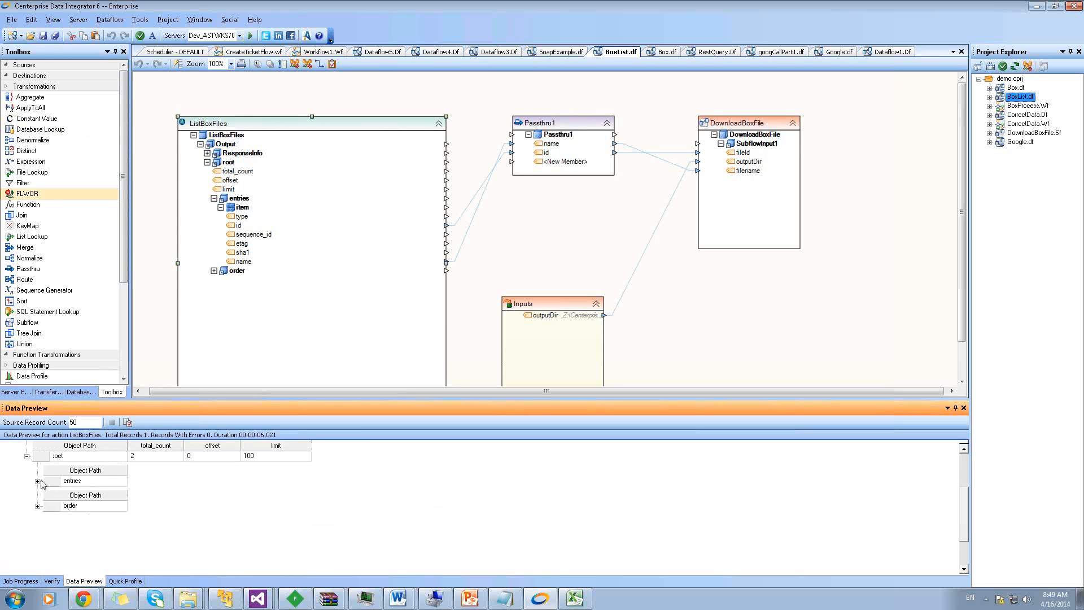
pyautogui.click(37, 506)
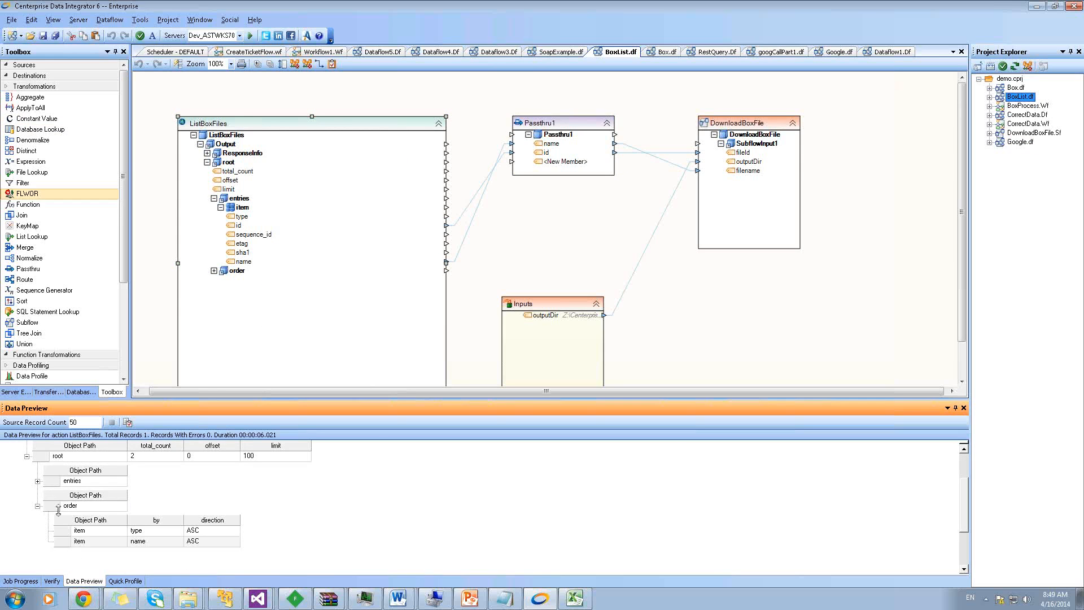
pyautogui.click(38, 481)
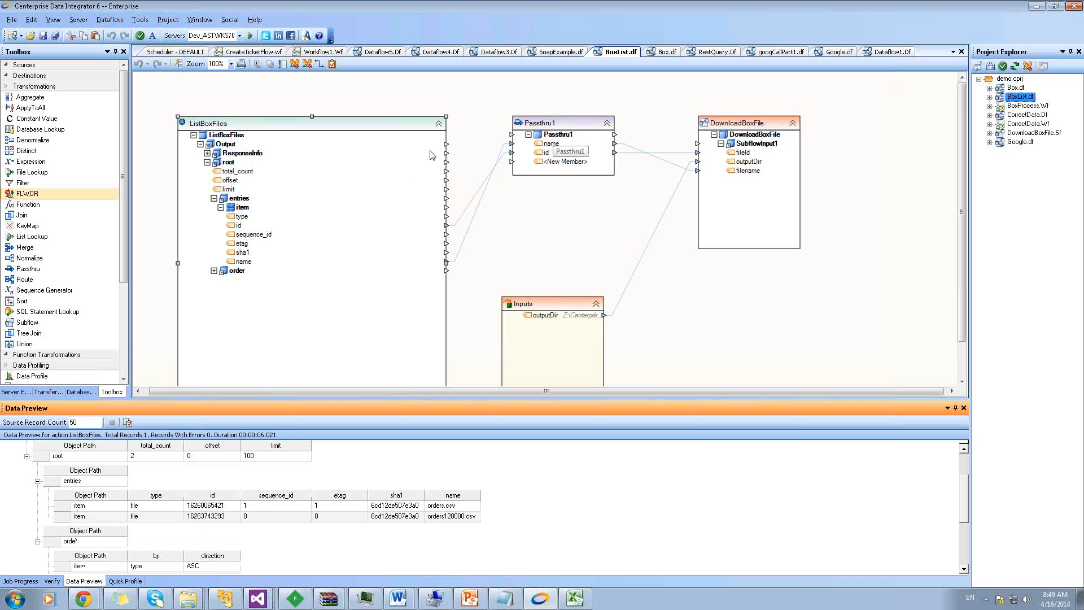
# Preview Passthru1's Box file names and ids, then bring the Chrome window forward
pyautogui.rightClick(559, 127)
pyautogui.click(599, 162)
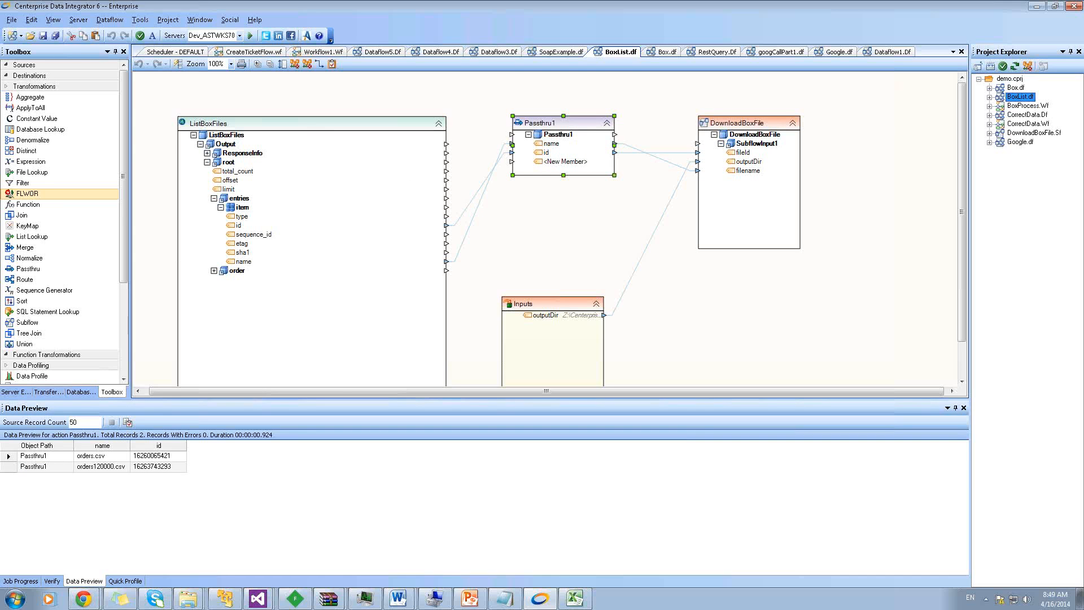
pyautogui.click(89, 599)
pyautogui.click(101, 553)
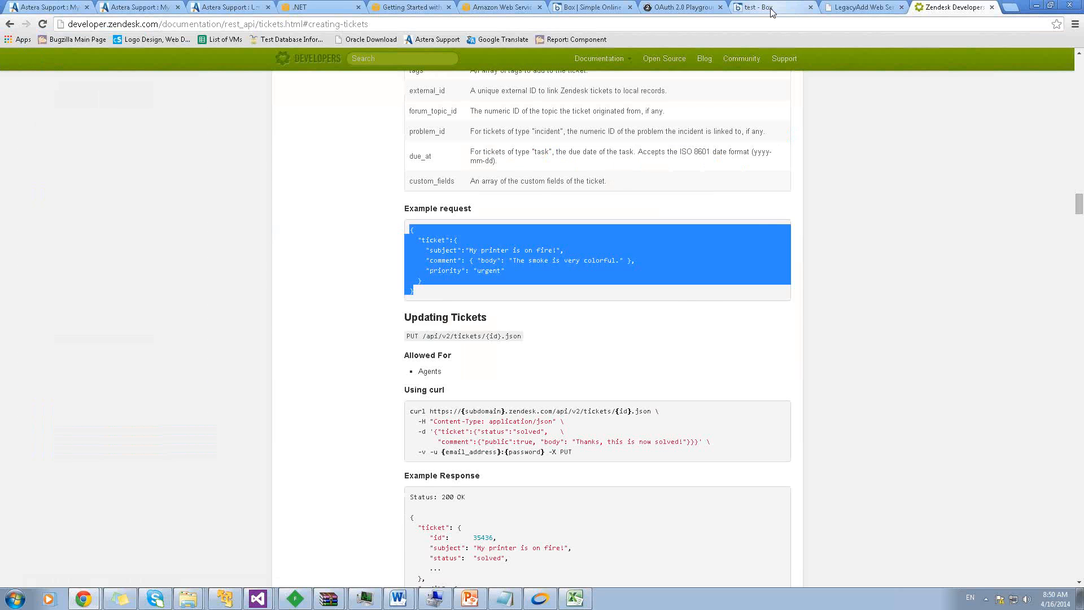
# View orders120000.csv and orders.csv in the Box test folder, then return to Centerprise
pyautogui.click(771, 8)
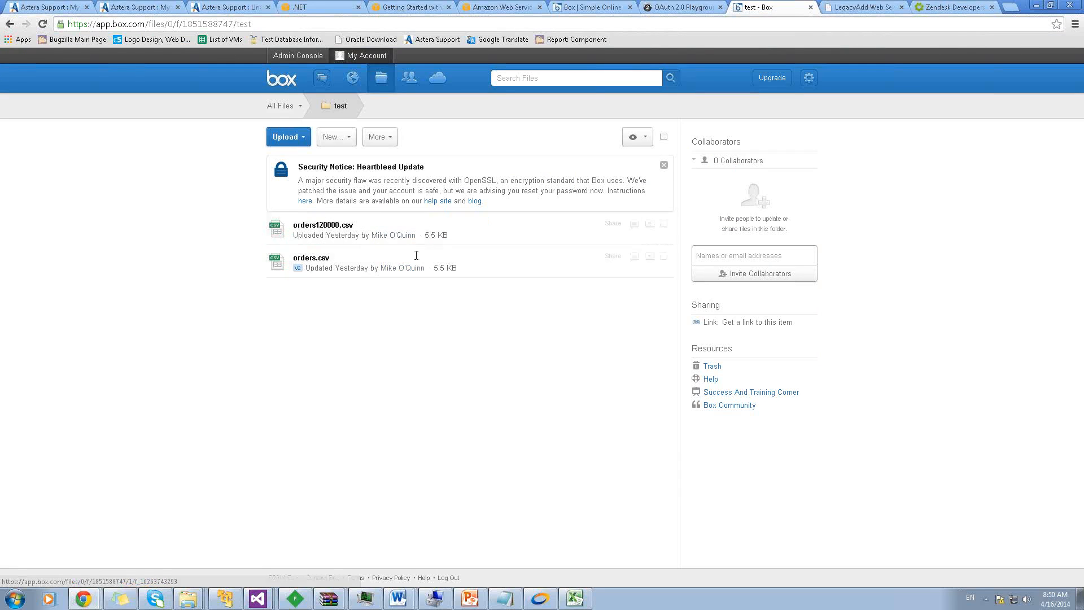
pyautogui.click(538, 605)
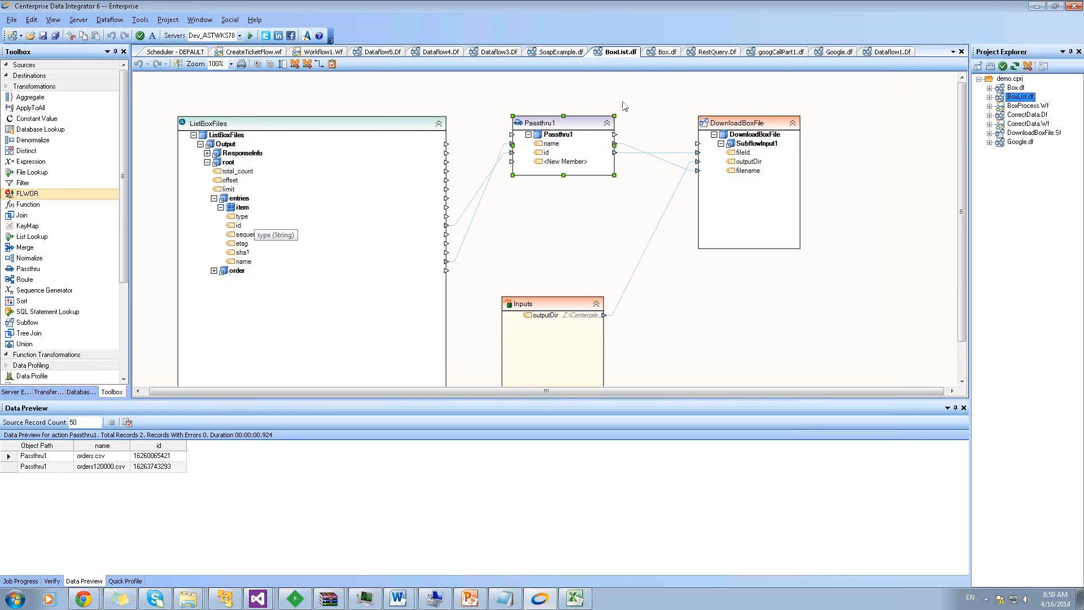
# In Box.df, check the Inputs node, then reposition and expand BoxGetFile to show its fields
pyautogui.click(664, 53)
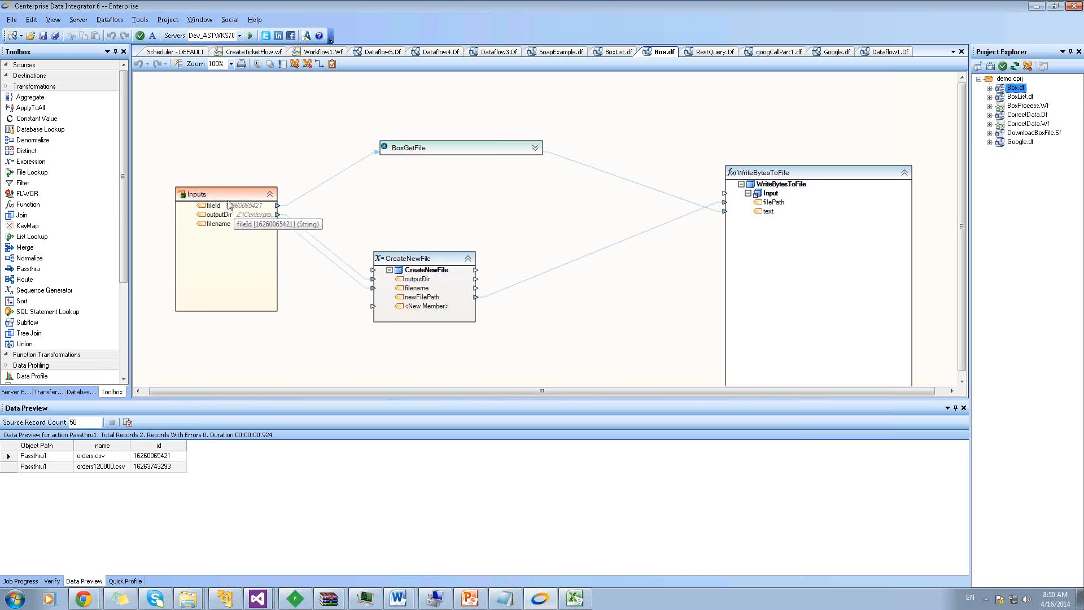
pyautogui.click(209, 196)
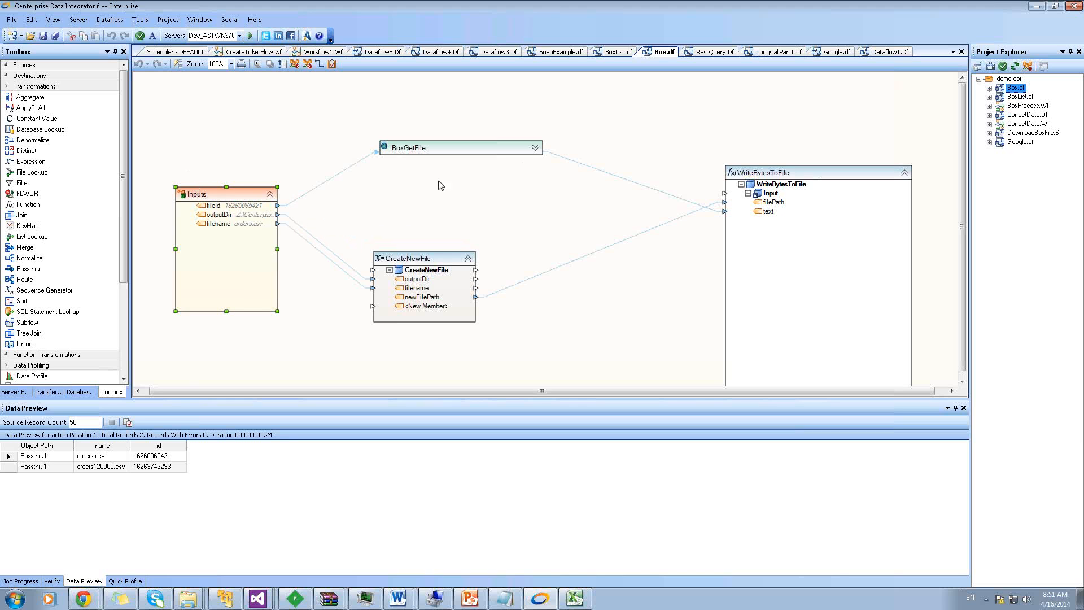
pyautogui.moveTo(537, 150); pyautogui.dragTo(494, 107)
pyautogui.click(512, 119)
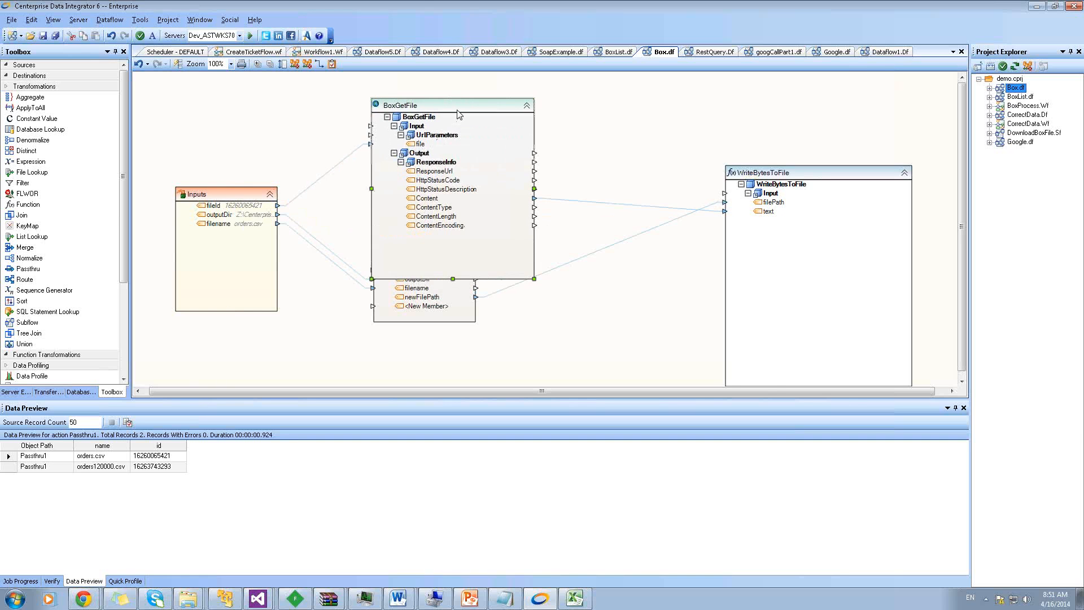
pyautogui.doubleClick(458, 115)
pyautogui.click(537, 163)
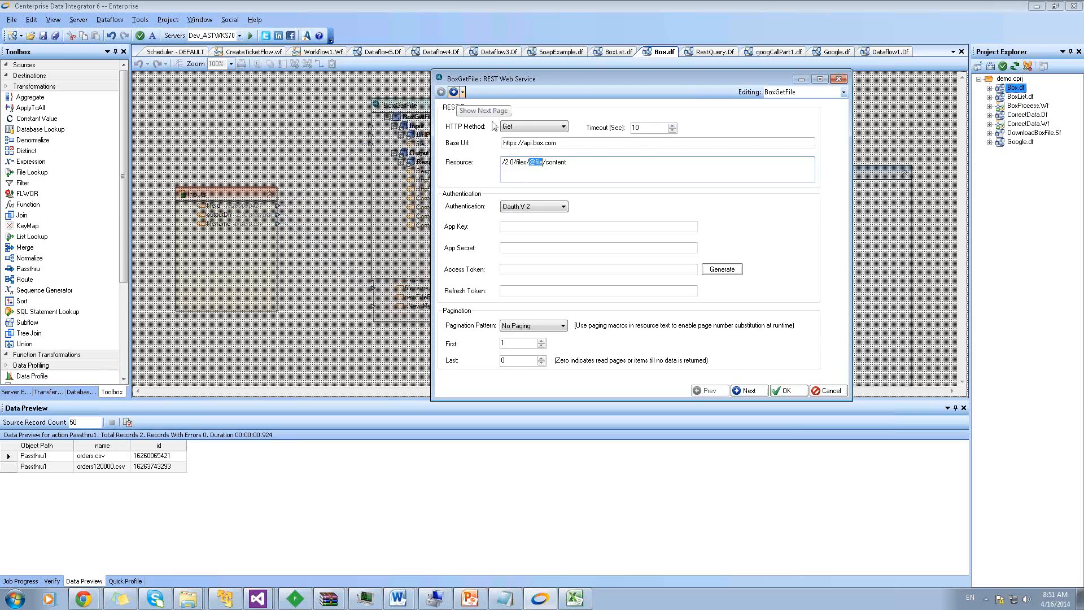
pyautogui.click(762, 392)
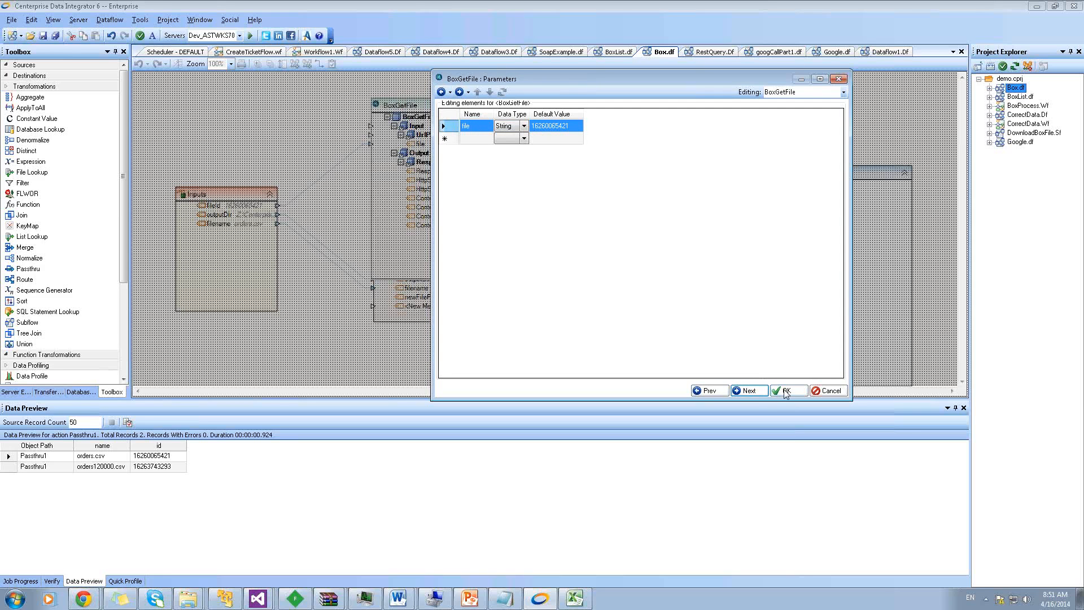
pyautogui.click(757, 393)
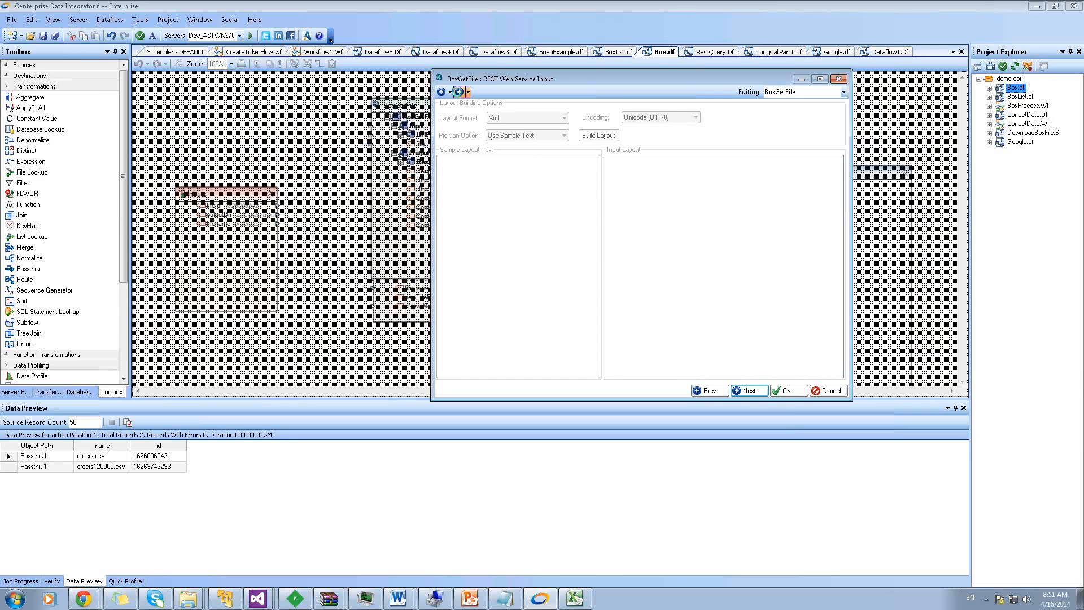
pyautogui.click(460, 92)
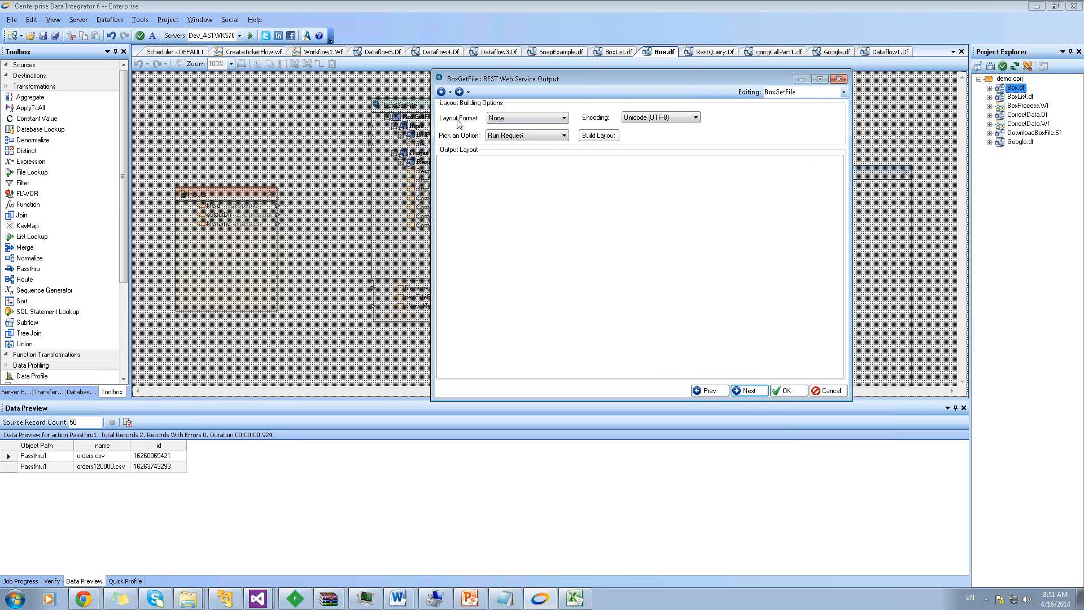
pyautogui.click(785, 390)
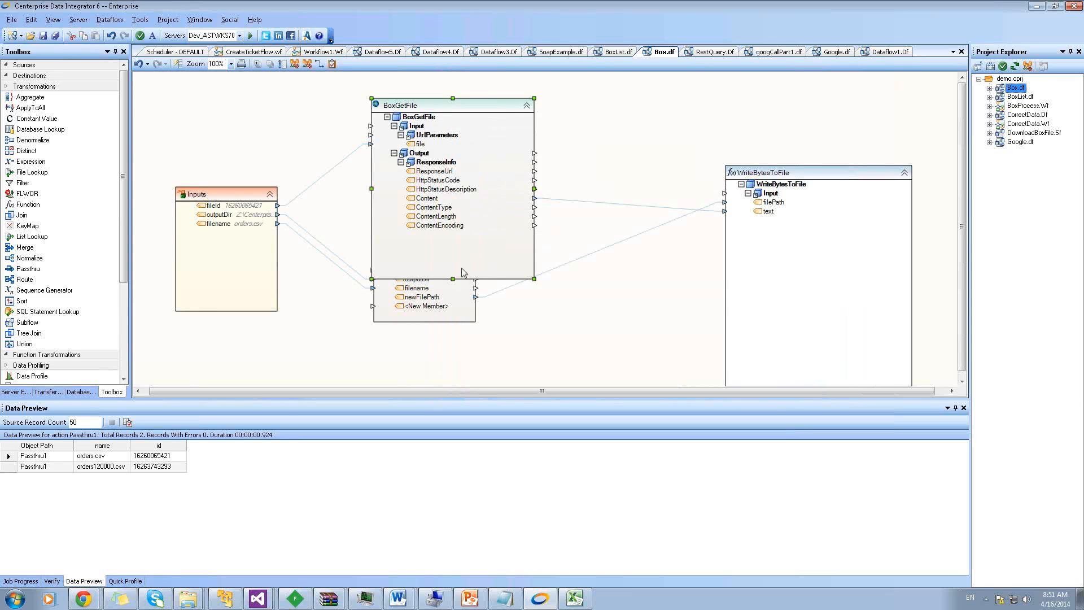
# Preview BoxGetFile's download and expand Output to show the text/csv response, length 5597
pyautogui.moveTo(453, 278); pyautogui.dragTo(453, 195)
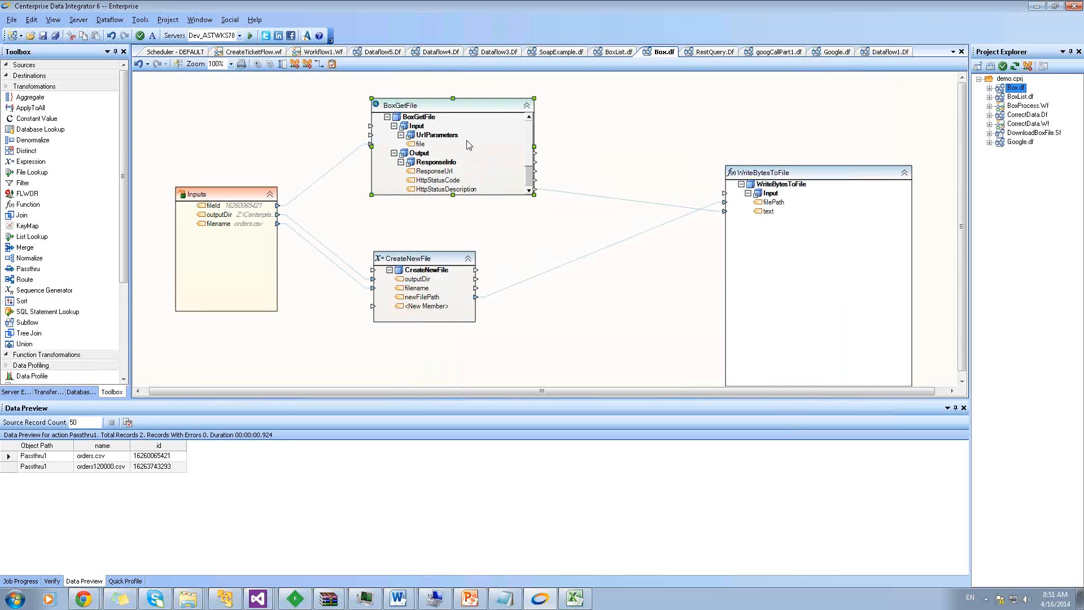
pyautogui.rightClick(476, 108)
pyautogui.click(525, 144)
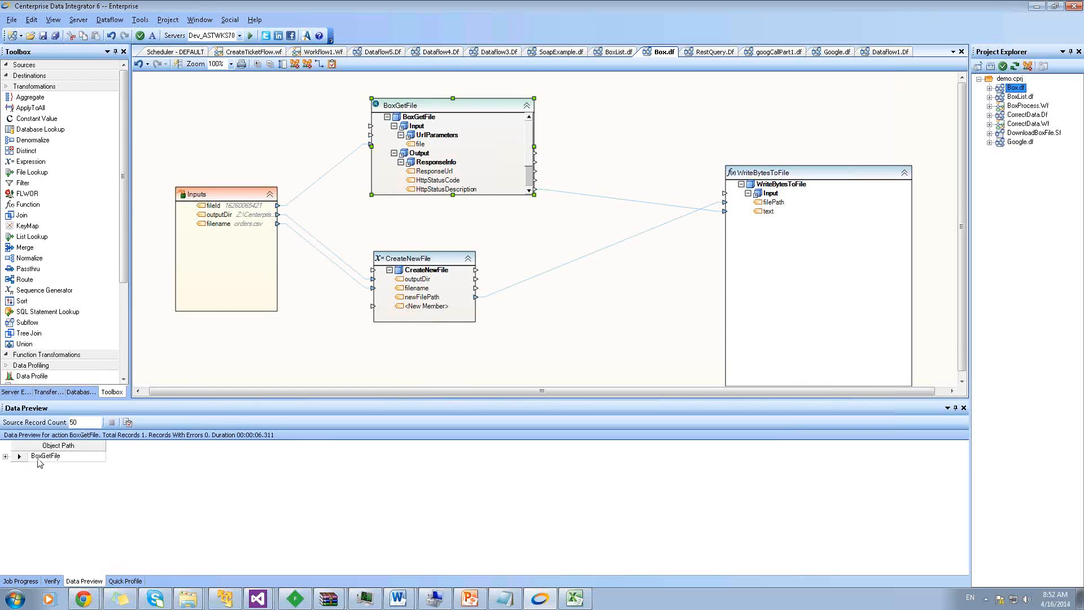
pyautogui.click(6, 456)
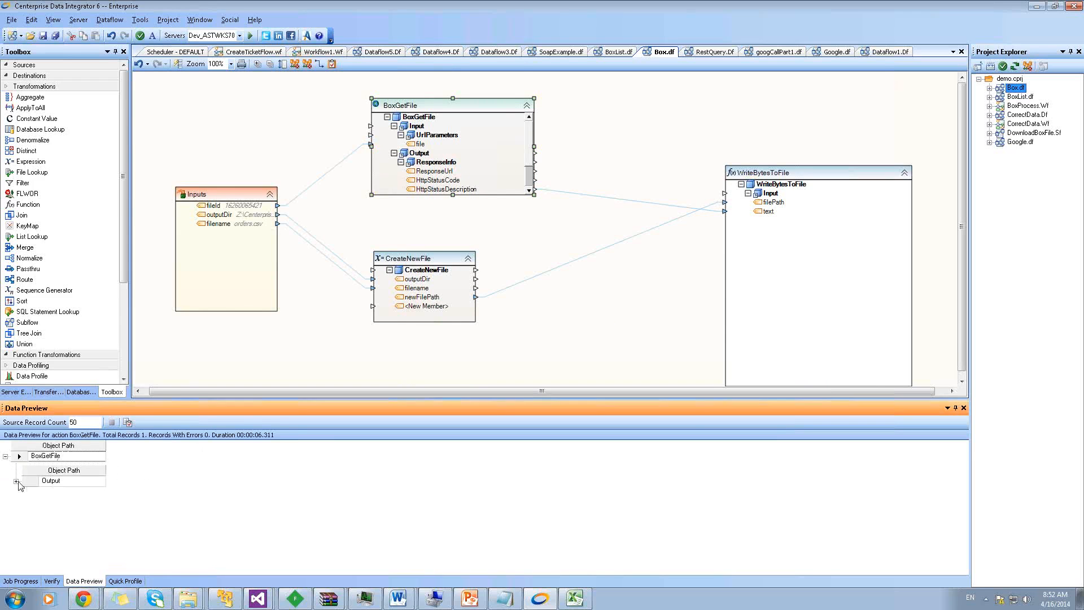
pyautogui.click(16, 481)
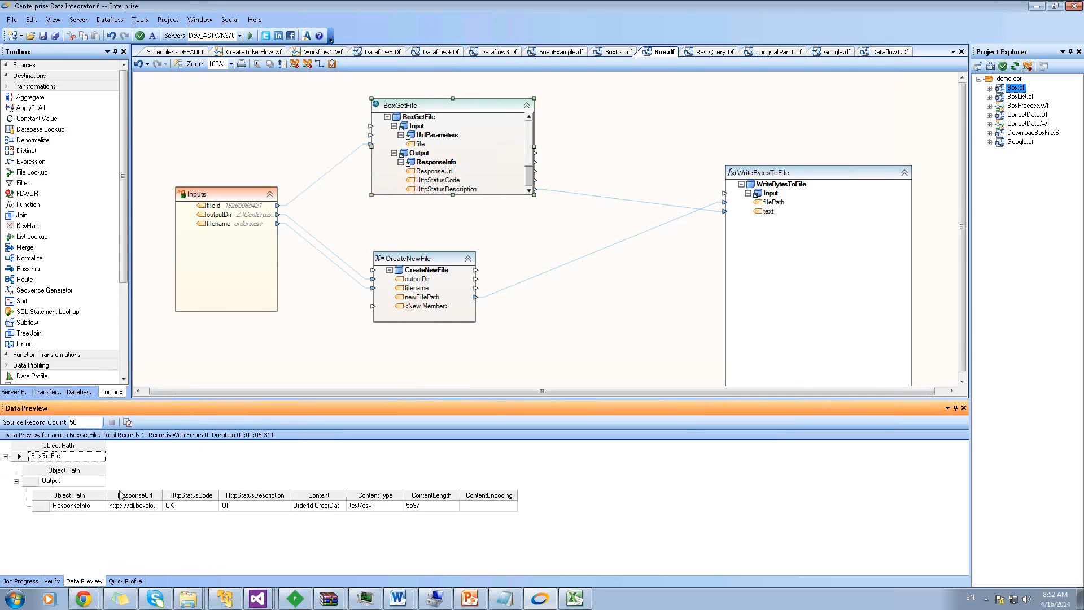
# Select WriteBytesToFile, then switch to the BoxList.df dataflow
pyautogui.moveTo(318, 507)
pyautogui.click(768, 181)
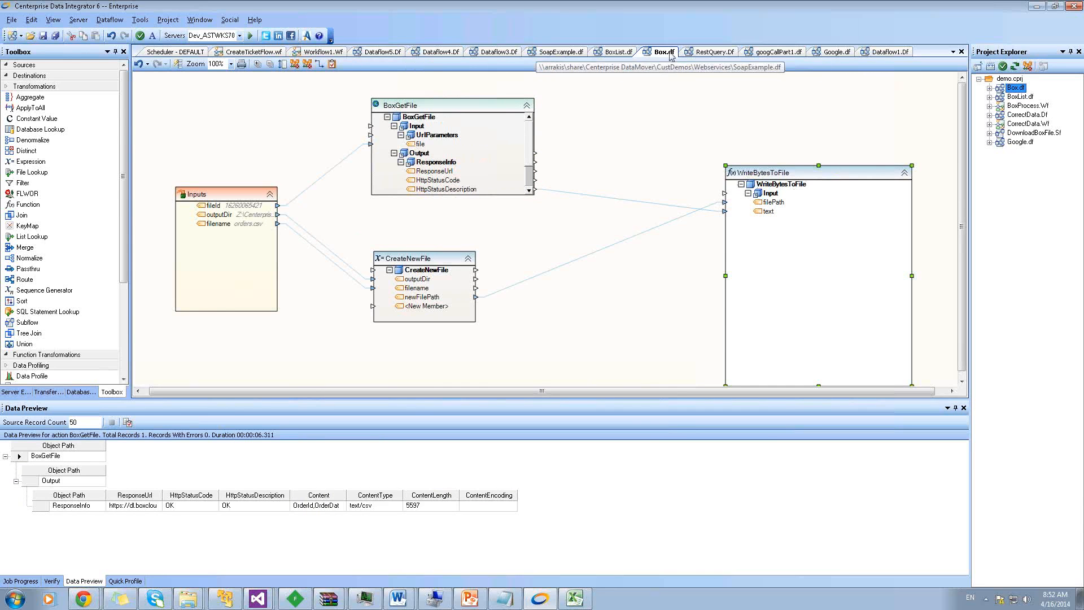
pyautogui.click(621, 52)
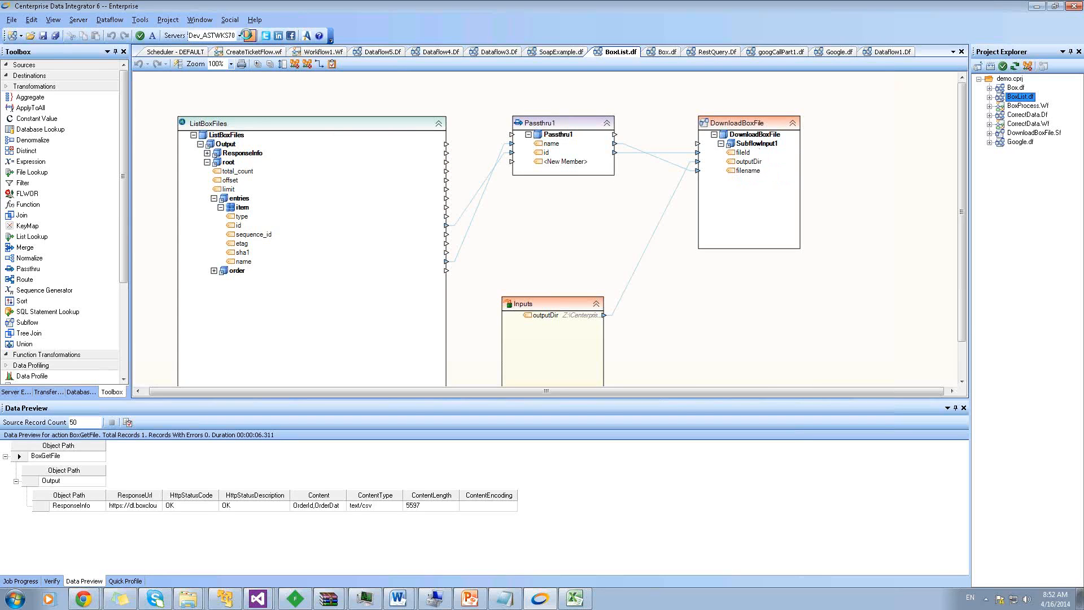
# Run the BoxList.df dataflow as job 2, finishing in 1.86 s
pyautogui.click(249, 36)
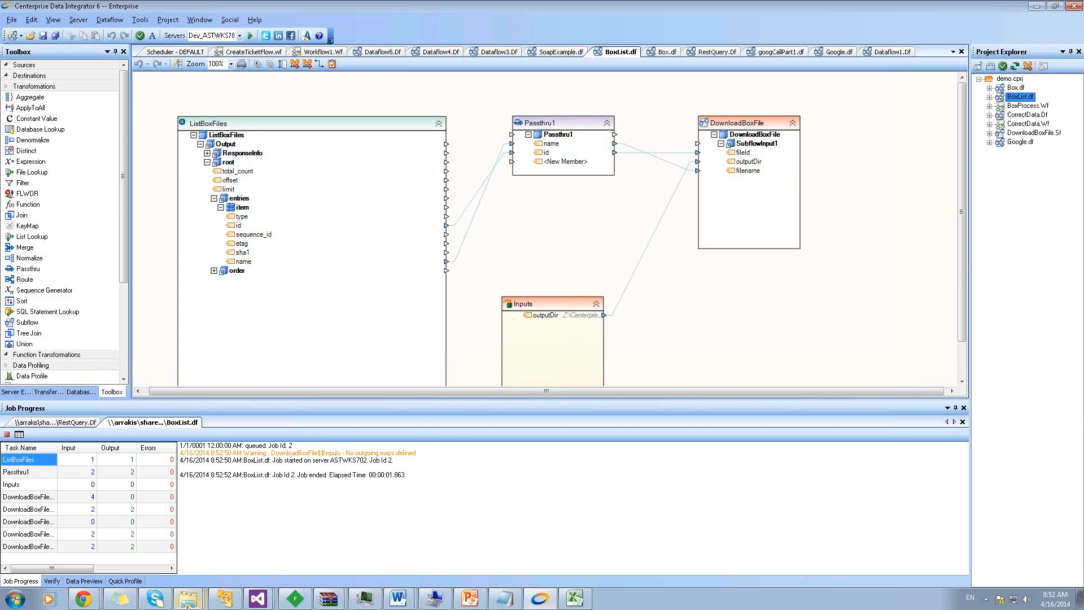
# Check the Explorer download folder for orders.csv and orders120000.csv, then return to Centerprise
pyautogui.moveTo(188, 600)
pyautogui.click(175, 554)
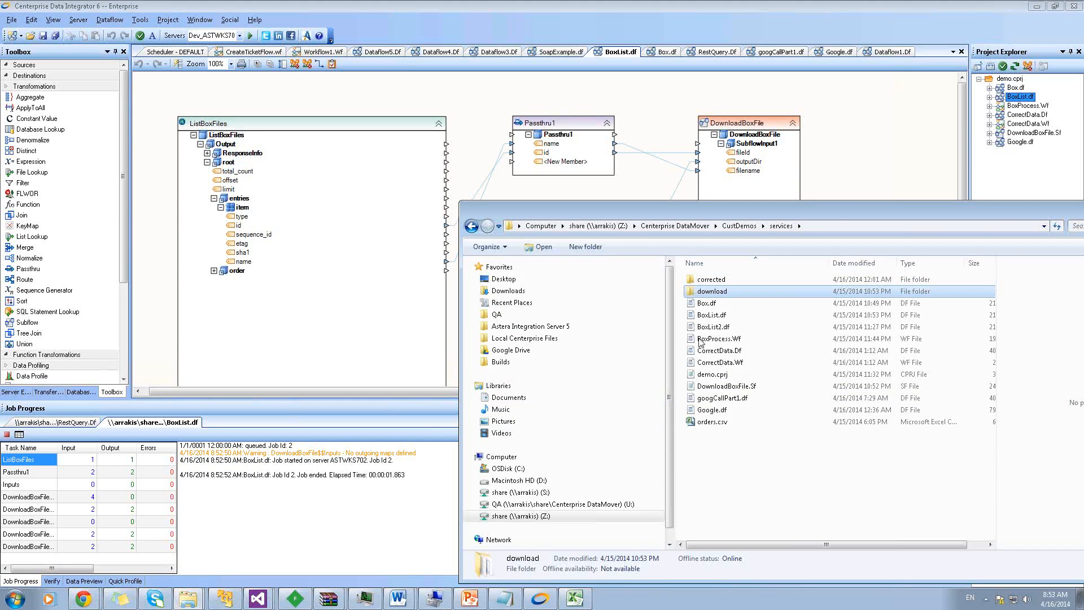
pyautogui.doubleClick(694, 291)
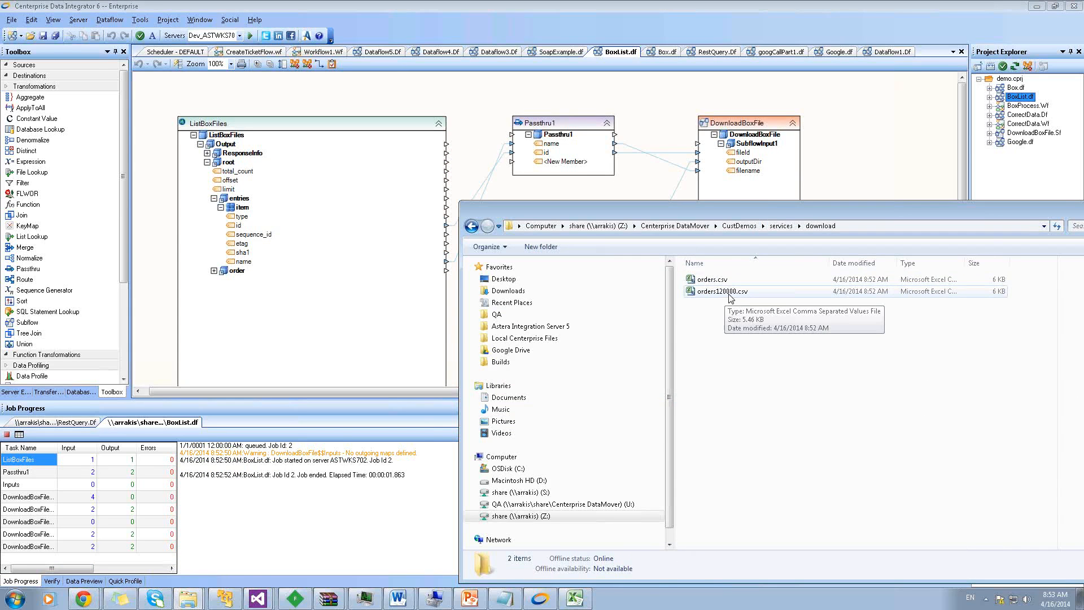
pyautogui.click(862, 163)
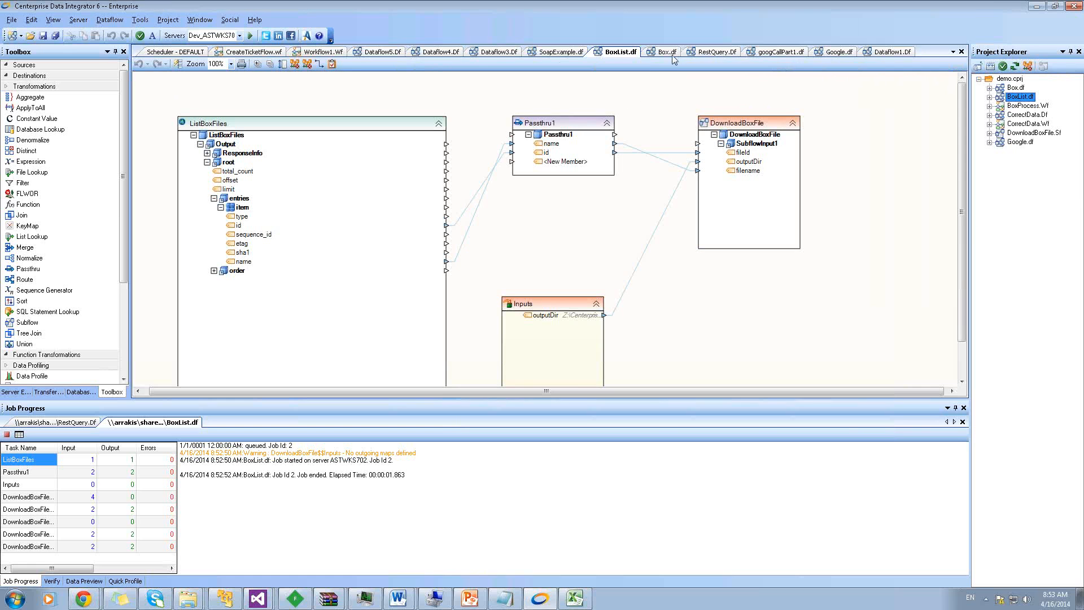
# Open the BoxProcess.Wf workflow and expand DownloadFilesFromBox to show its fields
pyautogui.click(1009, 108)
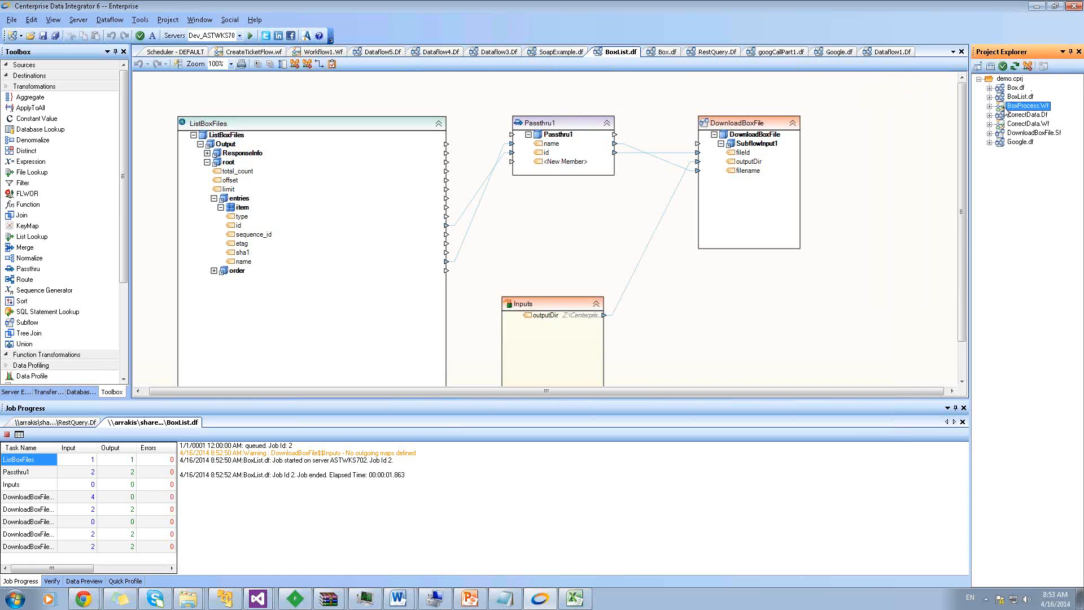
pyautogui.doubleClick(1008, 107)
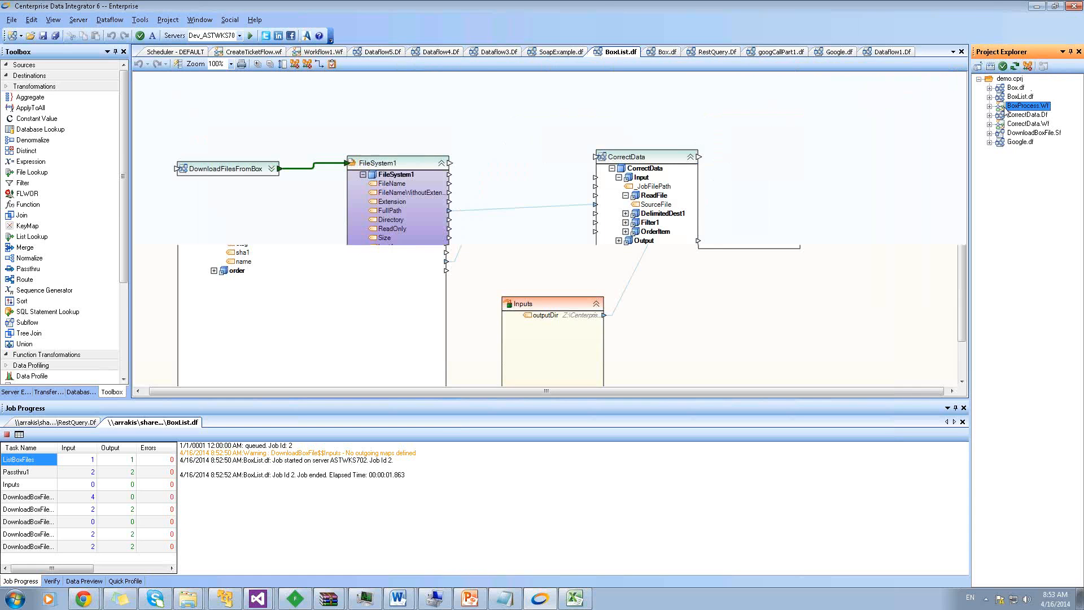
pyautogui.click(271, 168)
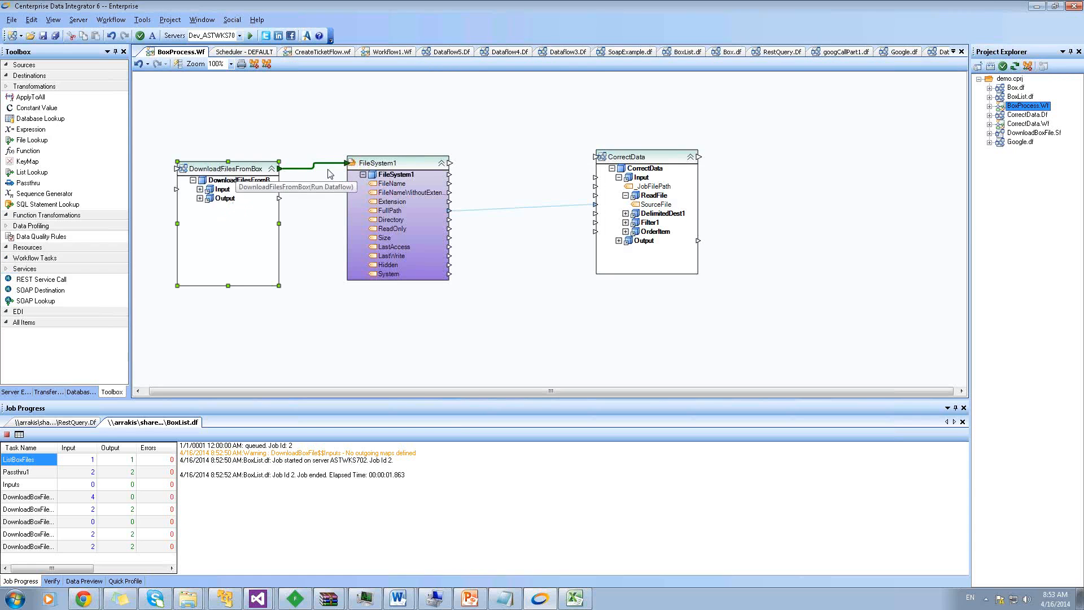
# Preview FileSystem1's two order CSVs, then open CorrectData.Df for editing
pyautogui.rightClick(414, 165)
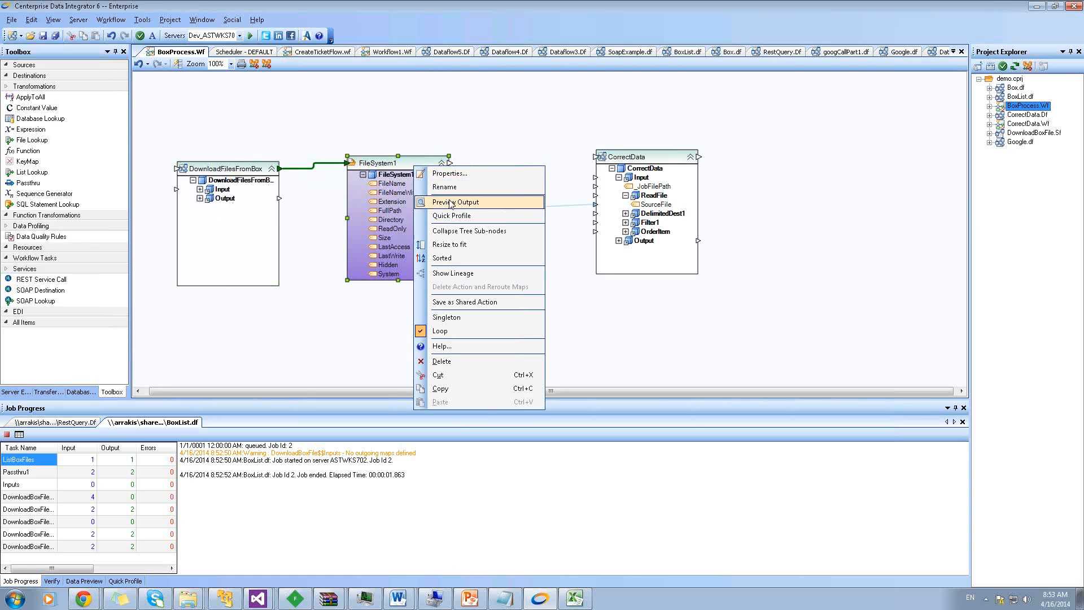
pyautogui.click(451, 202)
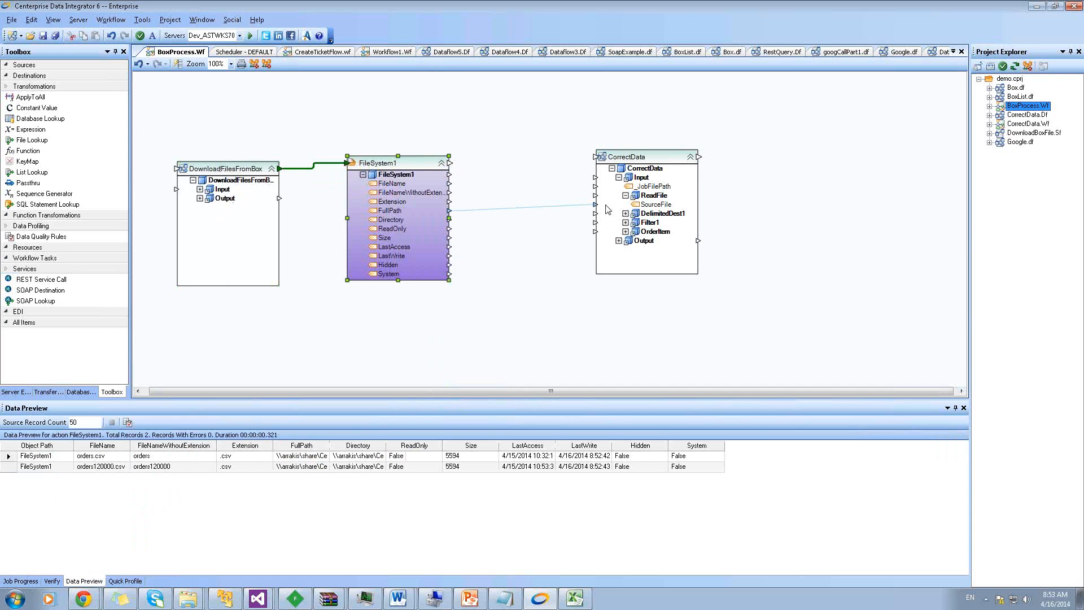
pyautogui.rightClick(637, 162)
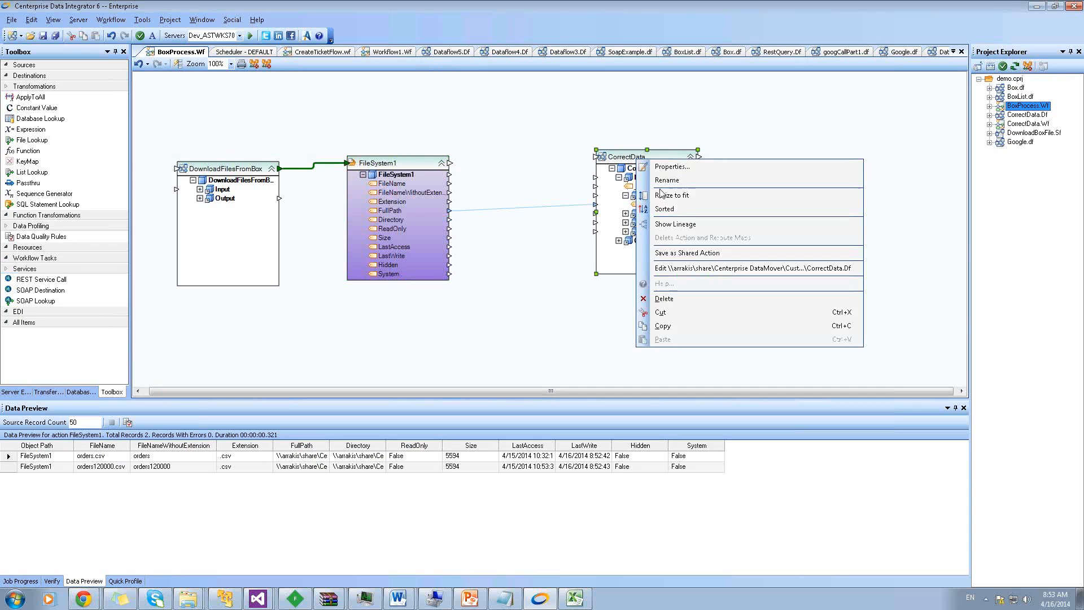
pyautogui.click(680, 268)
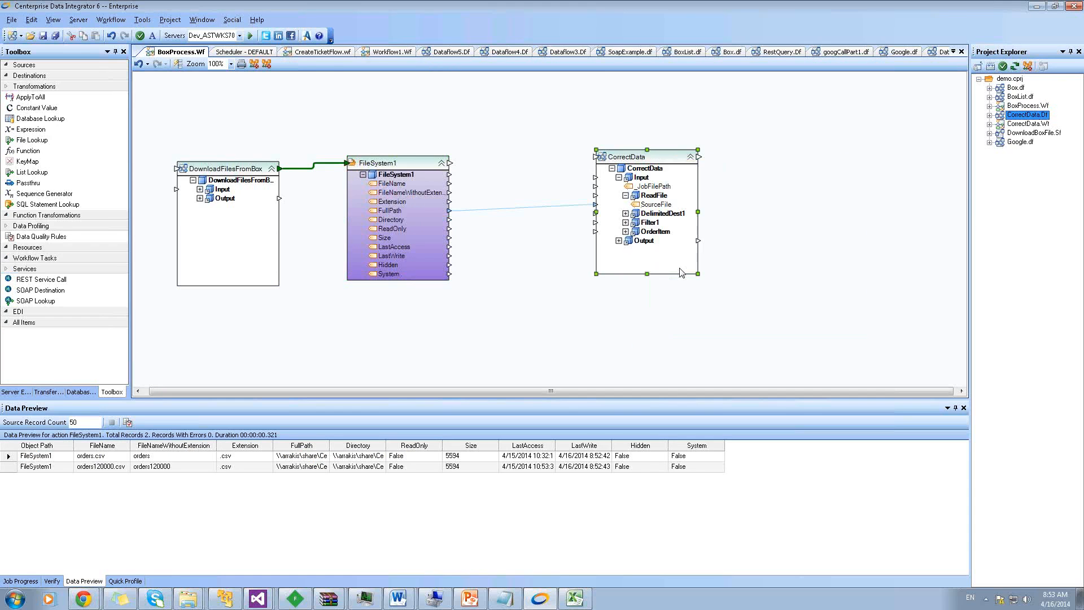
# Preview Filter1's 43 order records (0 errors), select DelimitedDest1, and return to BoxProcess.Wf
pyautogui.click(304, 390)
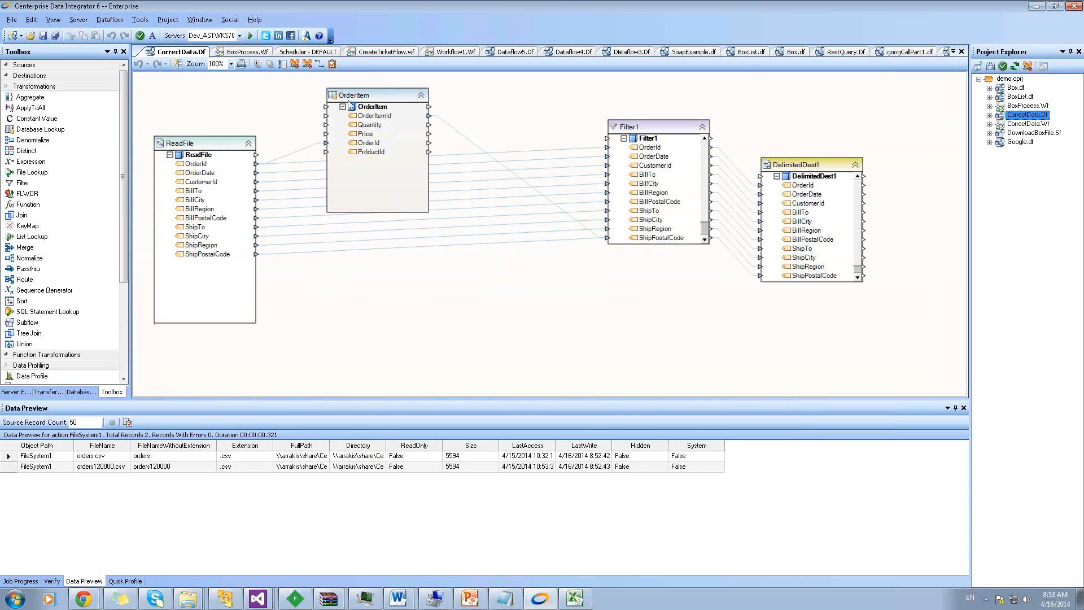
pyautogui.click(629, 128)
pyautogui.rightClick(624, 126)
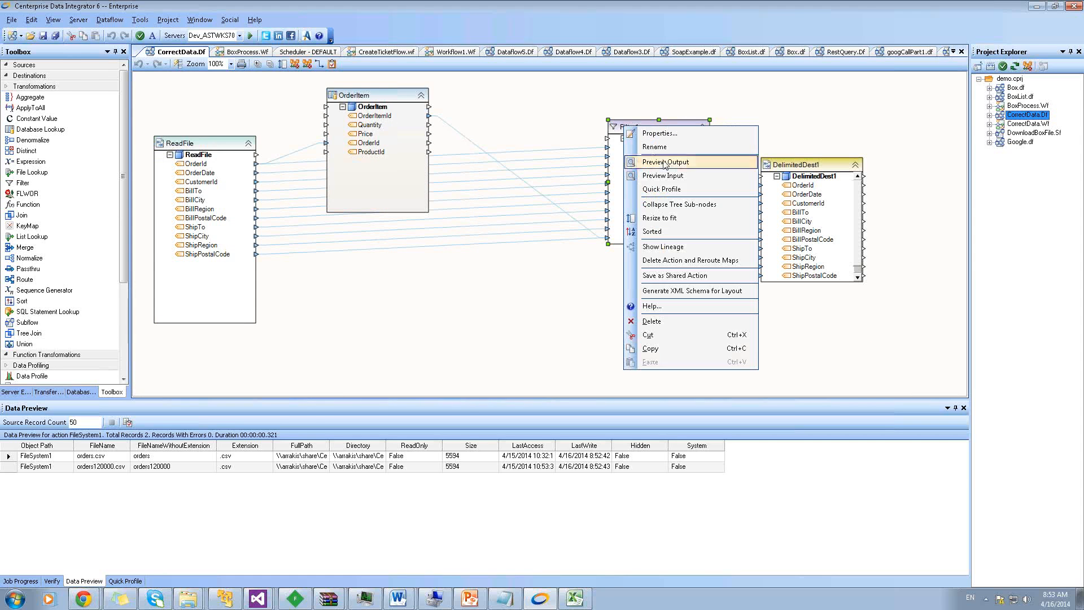
pyautogui.click(665, 162)
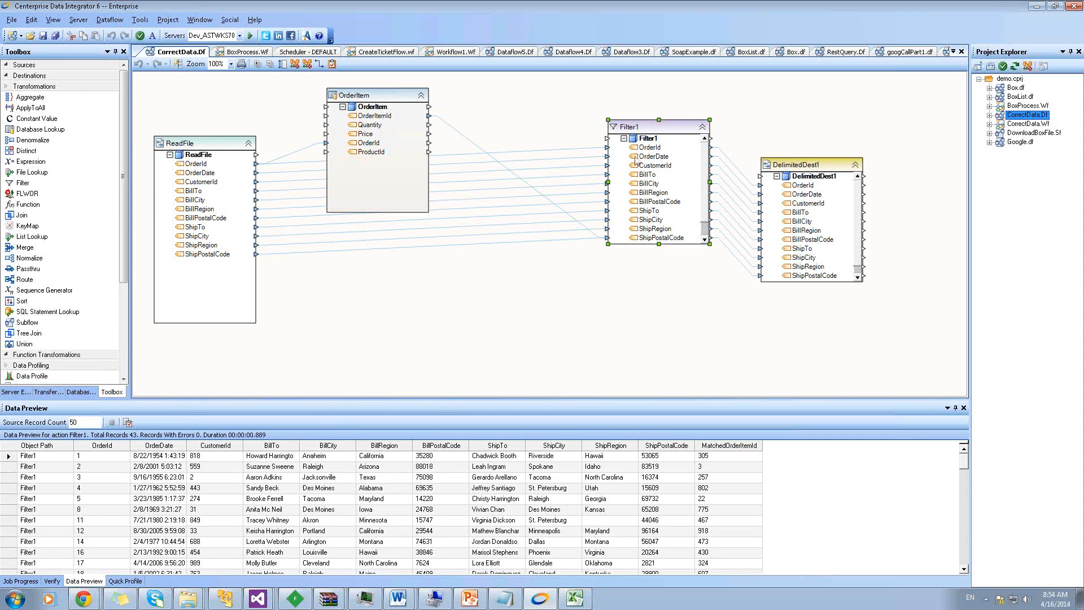
pyautogui.click(806, 168)
pyautogui.click(247, 52)
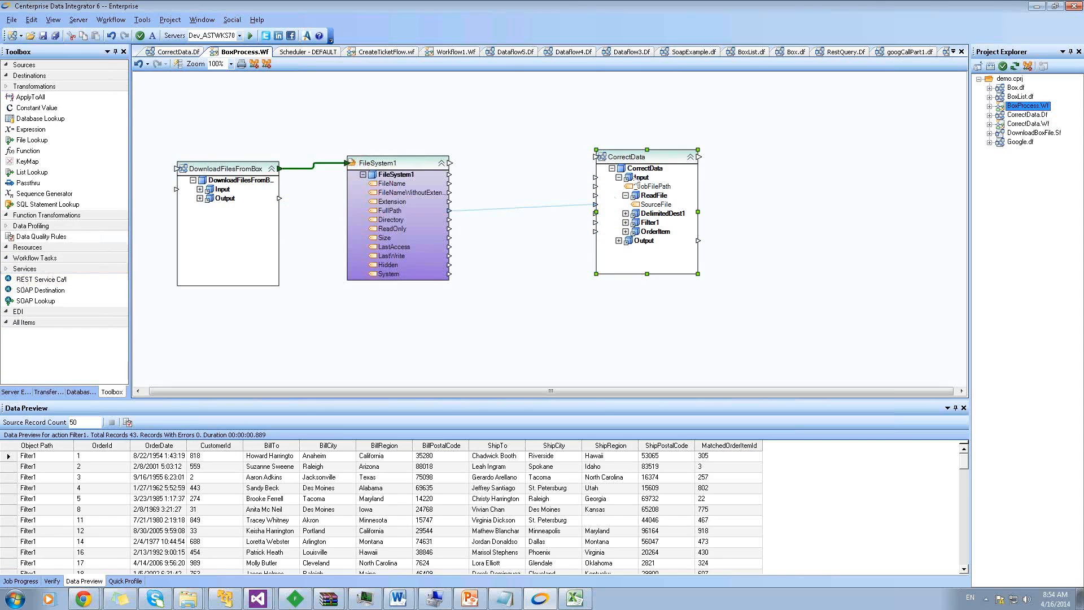
# Add a REST service call named UploadFilesBackToDropBox after CorrectData, linked from it, then return to BoxList.df
pyautogui.click(27, 88)
pyautogui.moveTo(25, 161); pyautogui.dragTo(780, 169)
pyautogui.click(781, 169)
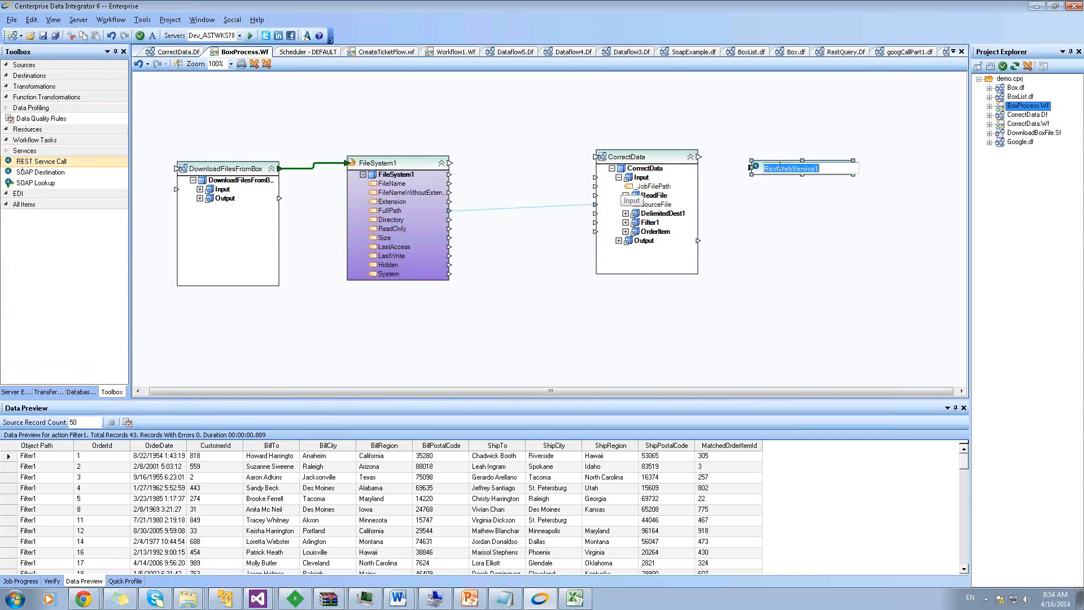
pyautogui.write('UploadFilesBackToDropBox')
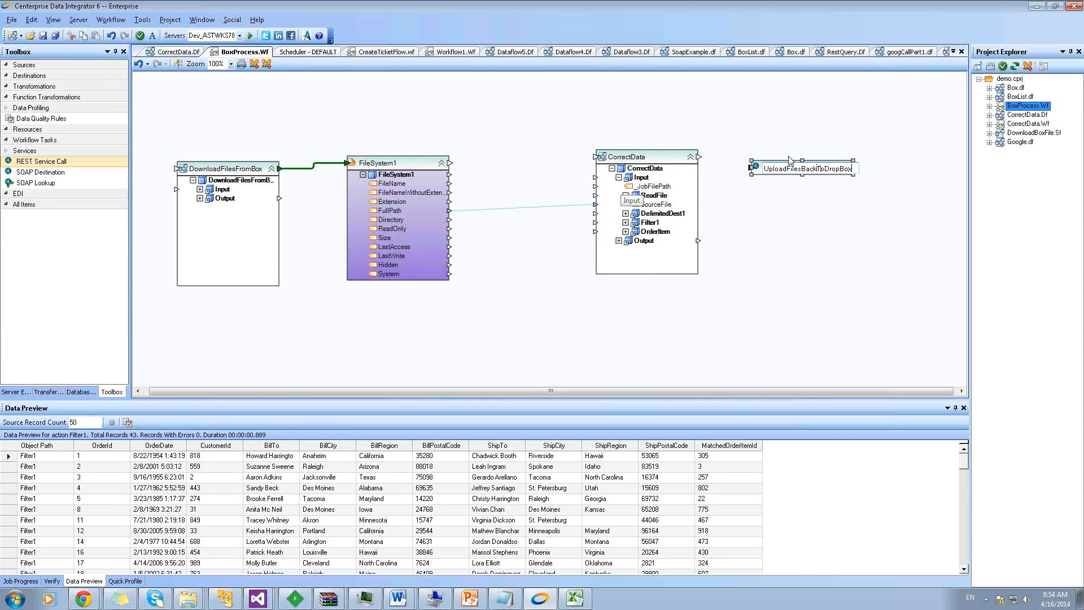
pyautogui.press('Return')
pyautogui.moveTo(699, 160); pyautogui.dragTo(732, 173)
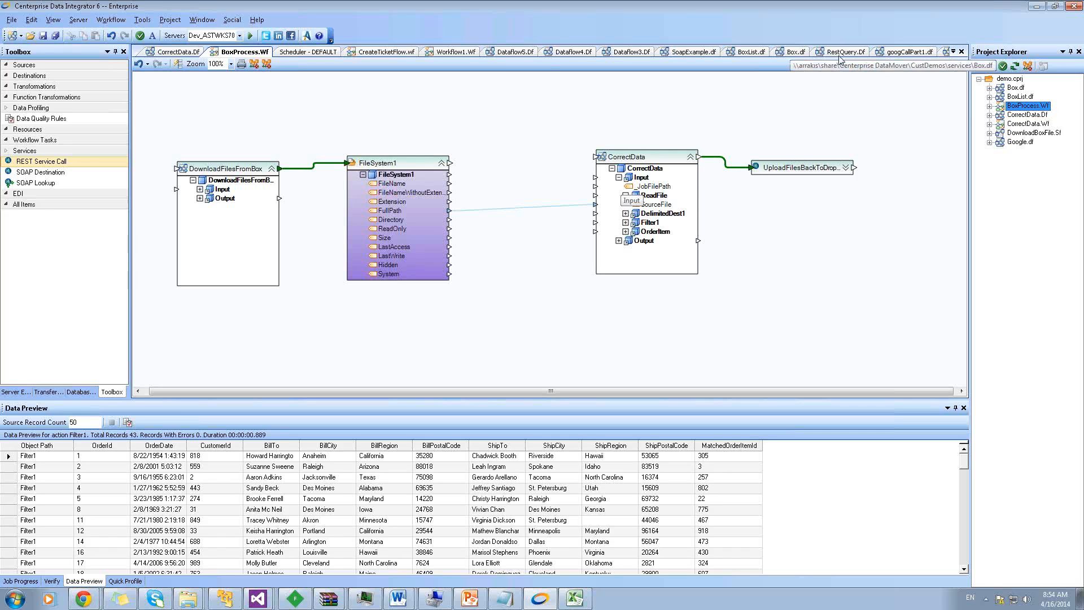
pyautogui.click(749, 51)
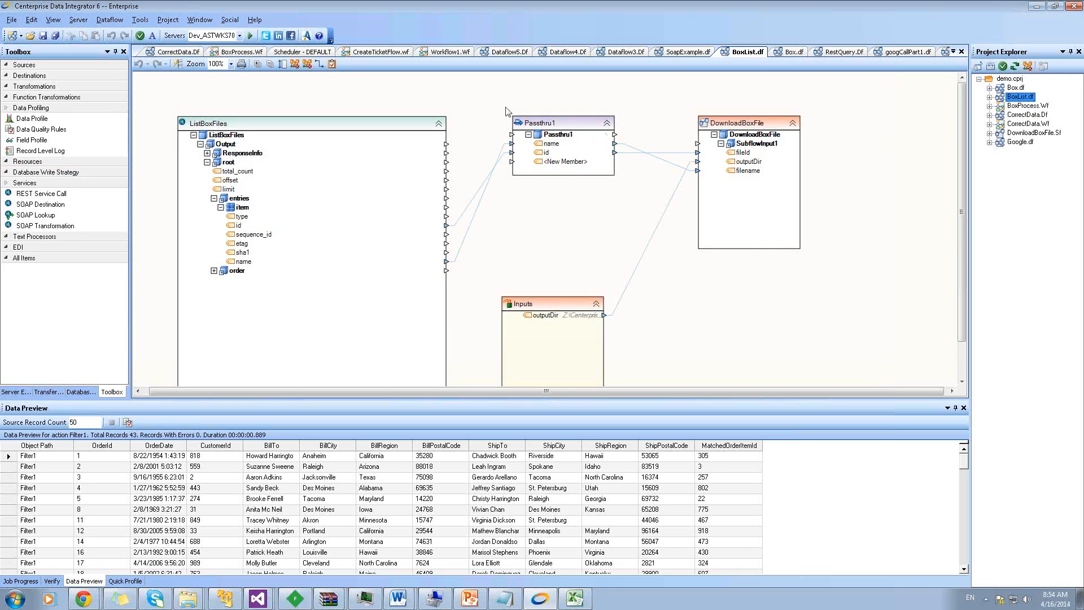
# Delete Passthru1 and DownloadBoxFile in BoxList.df, then undo the deletion
pyautogui.moveTo(506, 110); pyautogui.dragTo(855, 274)
pyautogui.press('Delete')
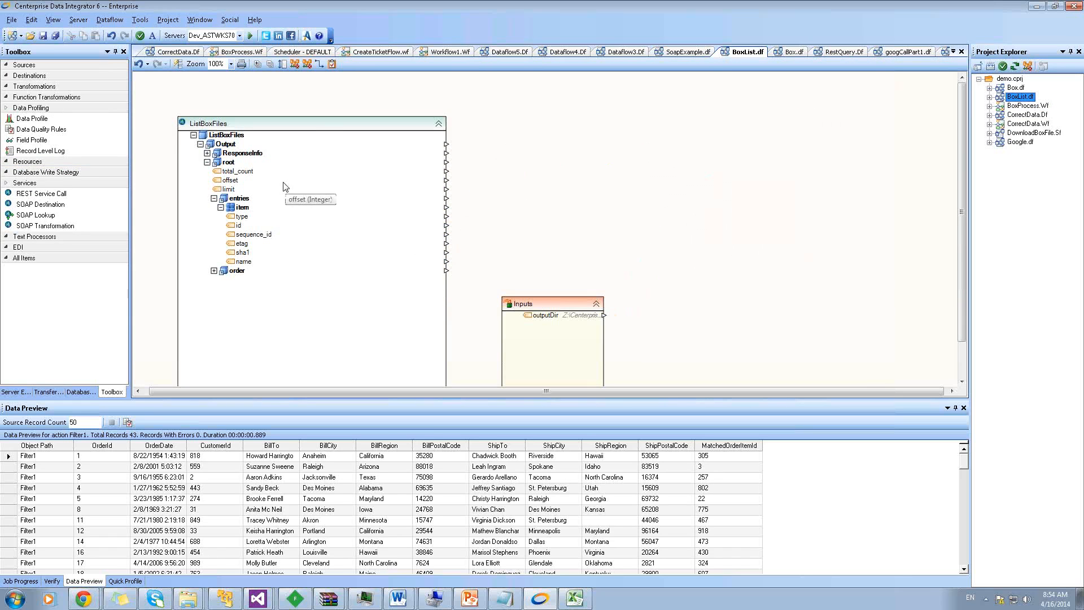
pyautogui.click(139, 66)
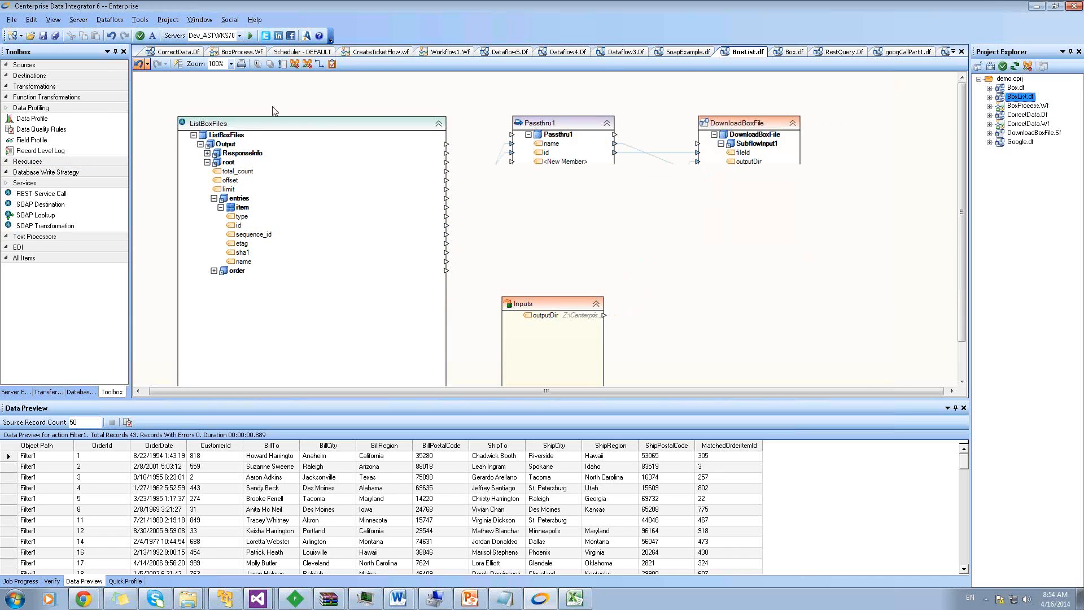
# Remove WriteBytesToFile from Box.df and add a Delimited Parser from Text Processors
pyautogui.click(789, 57)
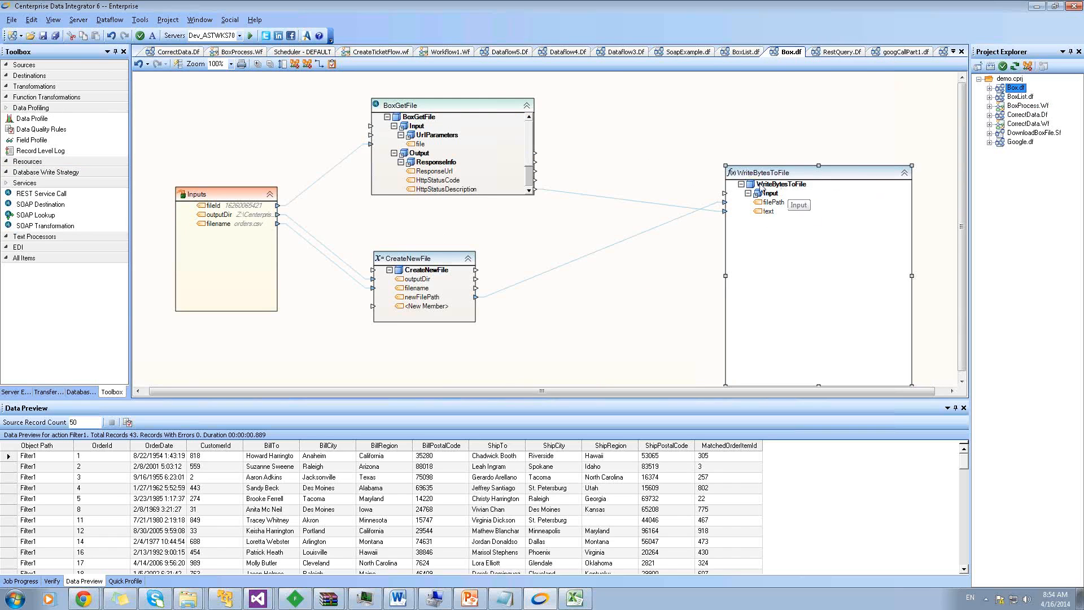
pyautogui.rightClick(762, 176)
pyautogui.click(709, 172)
pyautogui.press('Delete')
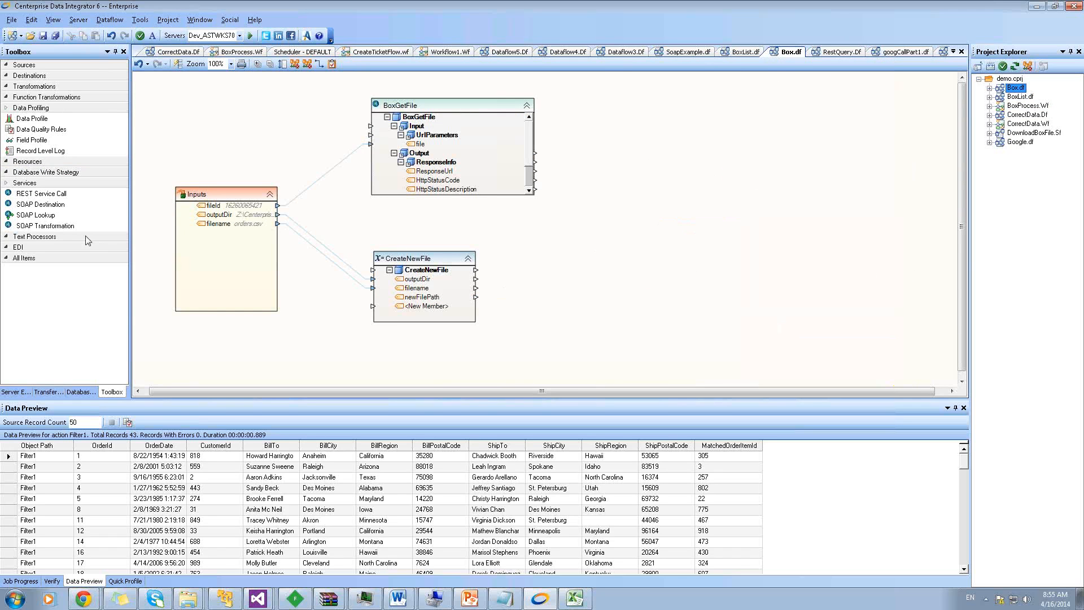
pyautogui.click(25, 237)
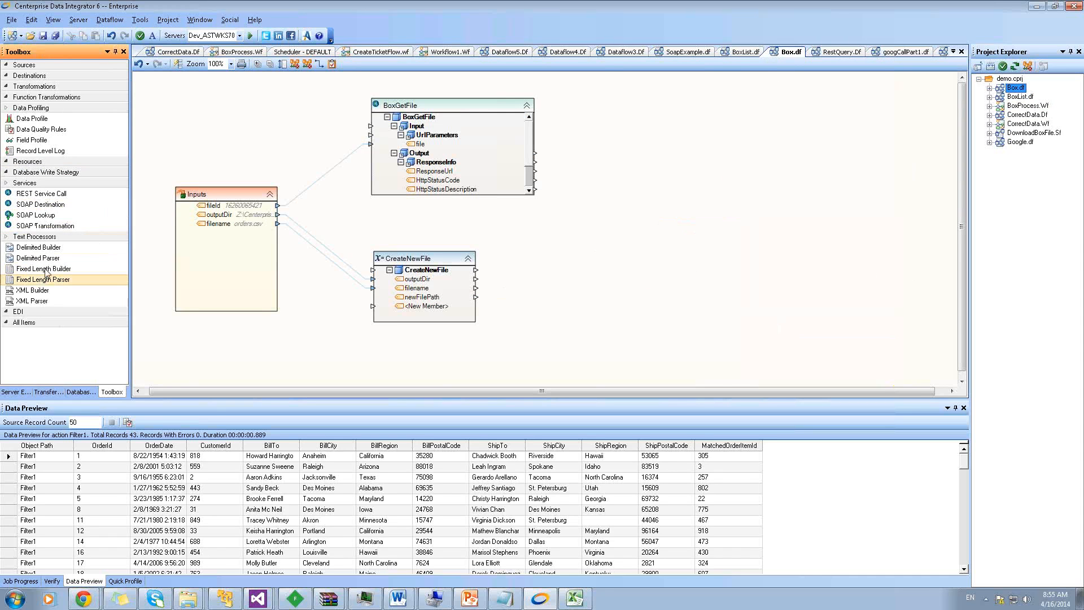
pyautogui.moveTo(35, 258); pyautogui.dragTo(590, 148)
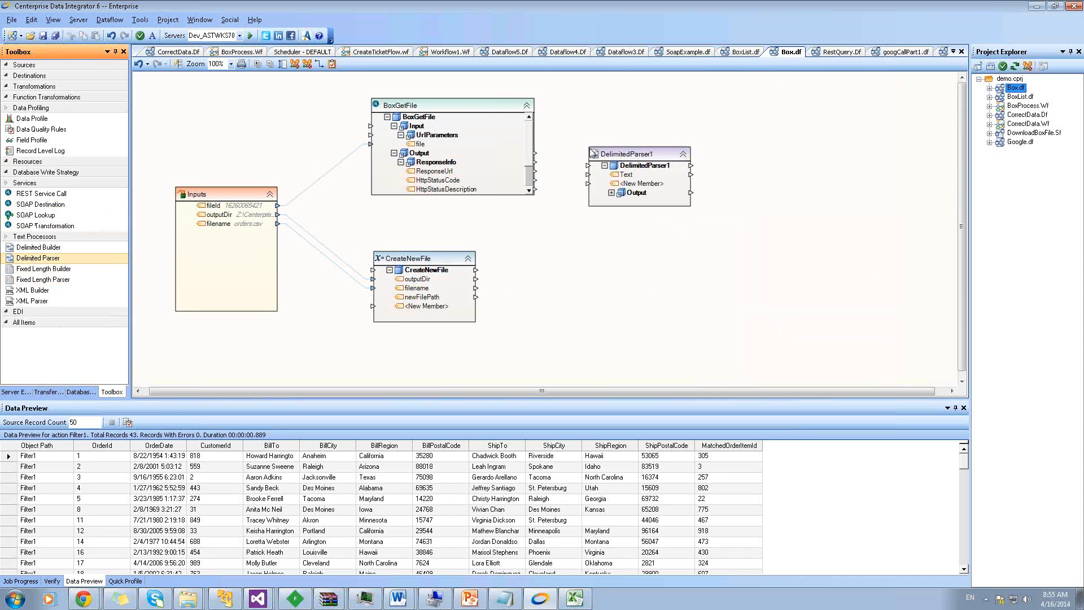
# Check the DownloadBoxFile subflow, then place DelimitedParser1 to the right of BoxGetFile
pyautogui.click(1001, 135)
pyautogui.doubleClick(1001, 135)
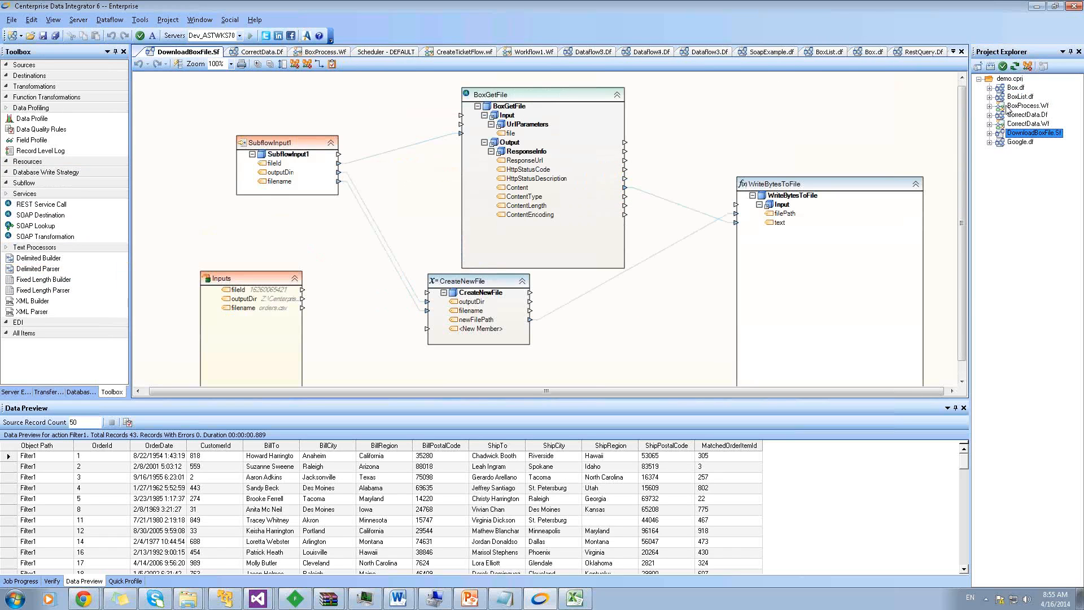
pyautogui.click(1001, 91)
pyautogui.doubleClick(1001, 91)
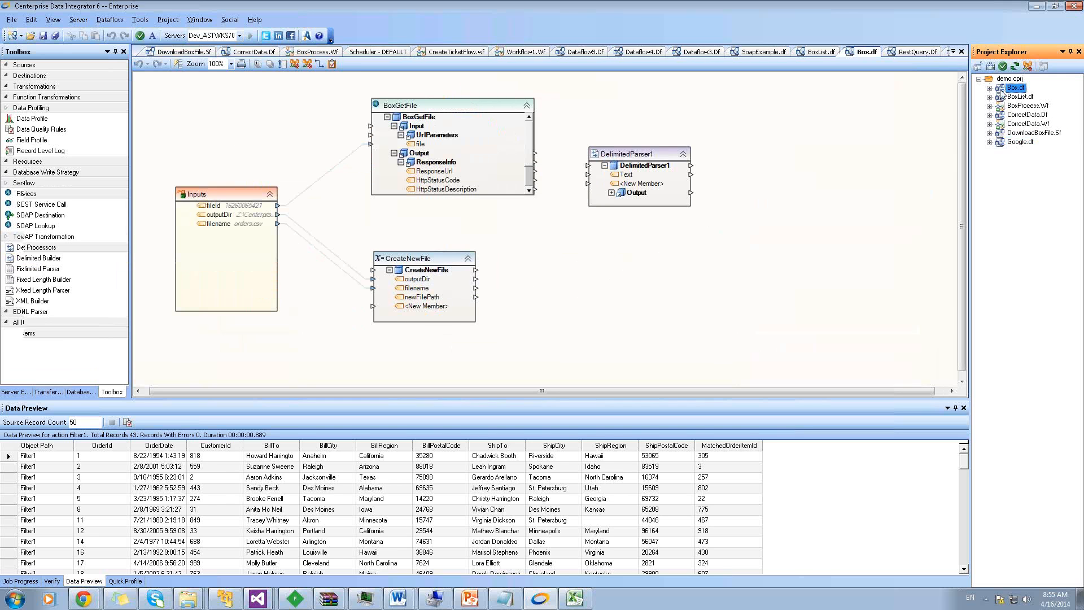
pyautogui.moveTo(655, 157); pyautogui.dragTo(729, 128)
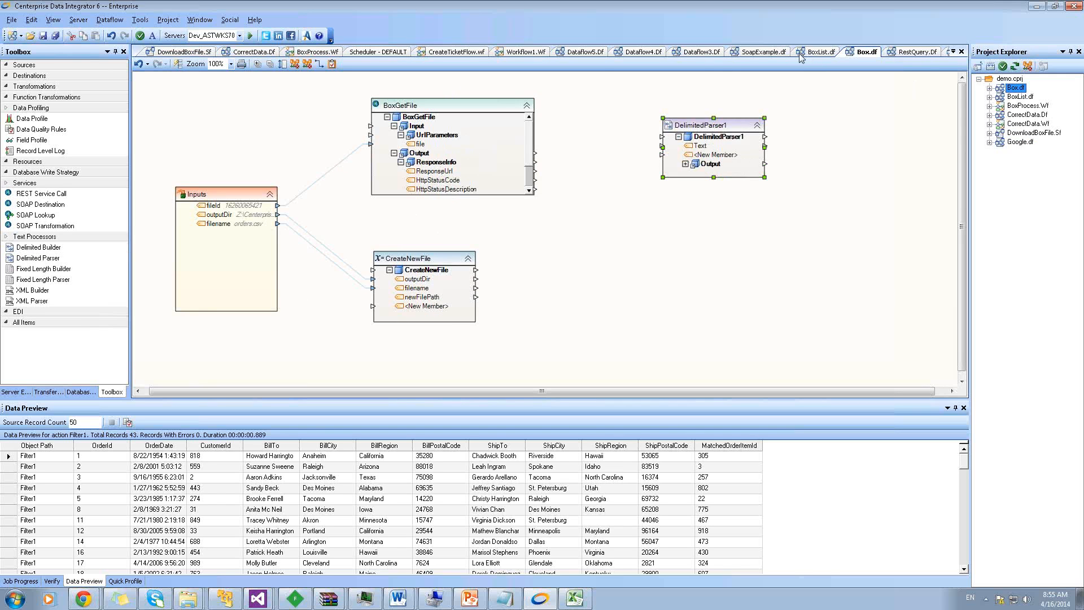
pyautogui.click(298, 54)
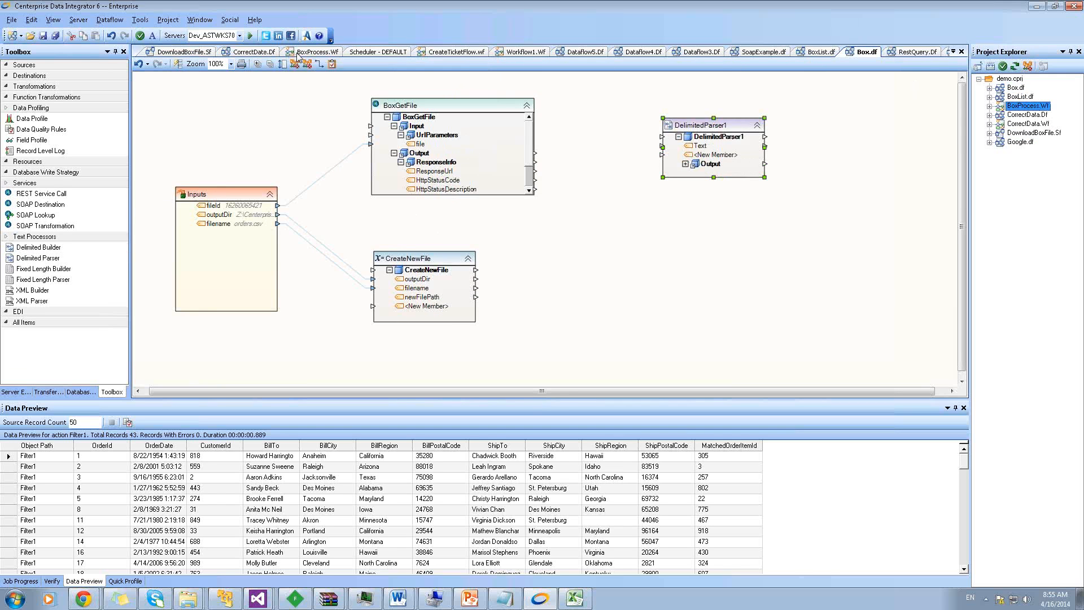
# Open the BoxList dataflow from the DownloadFiles step in BoxProcess, then close it
pyautogui.rightClick(238, 165)
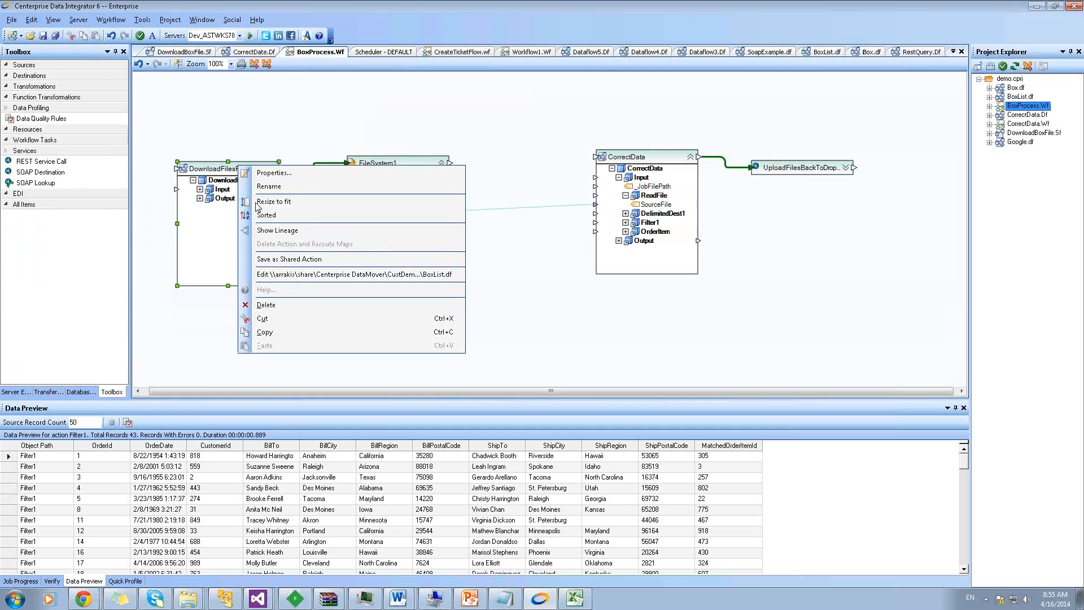
pyautogui.click(287, 276)
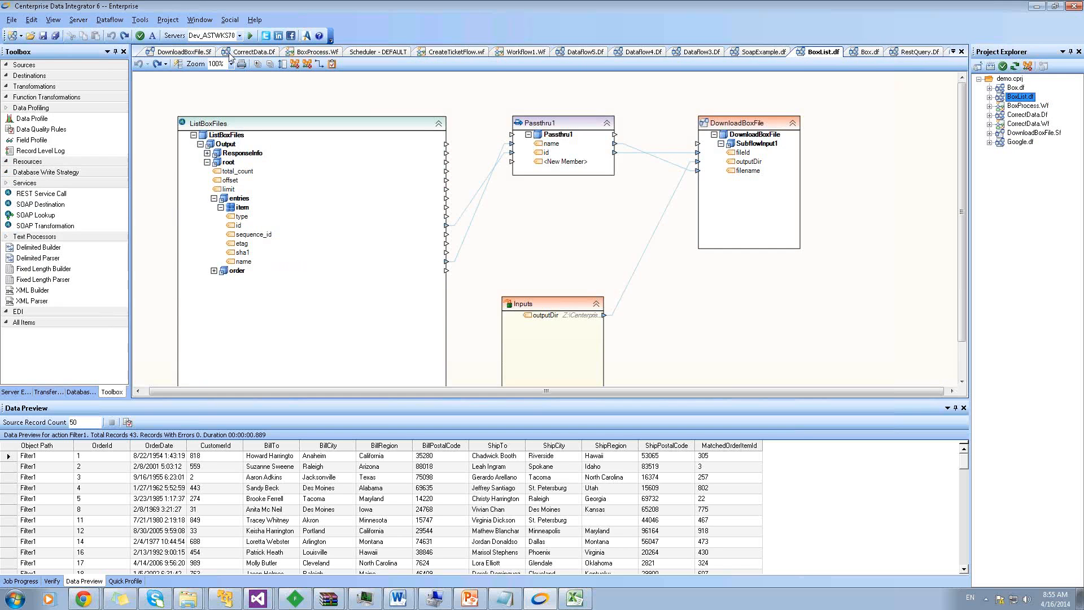
pyautogui.click(961, 52)
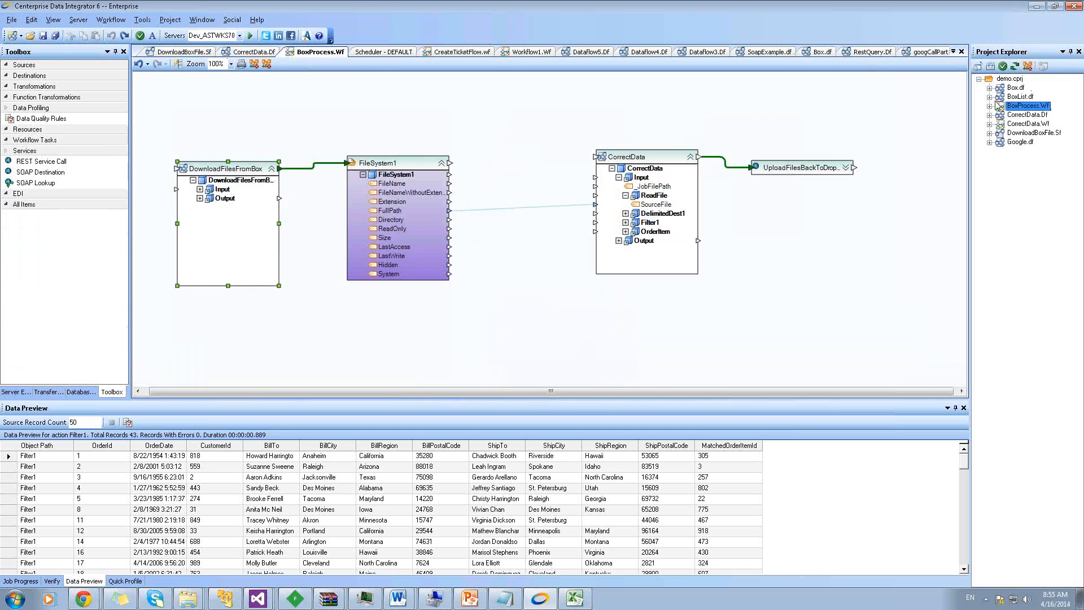
pyautogui.click(1008, 133)
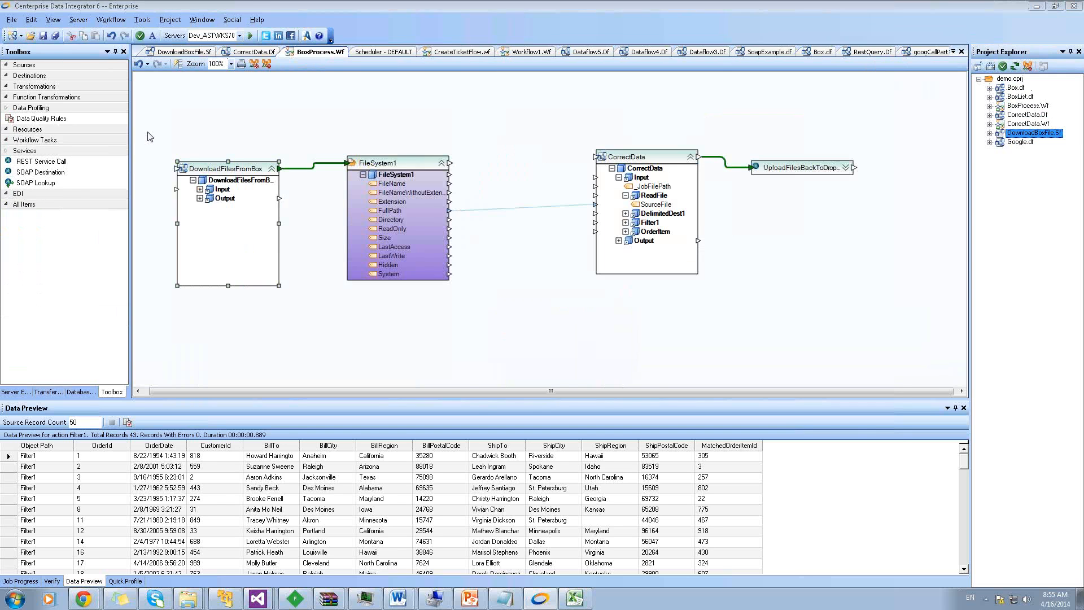
# Open CorrectData.Df from the CustDemos services folder and review its ReadFile source settings
pyautogui.hotkey('ctrl', 'o')
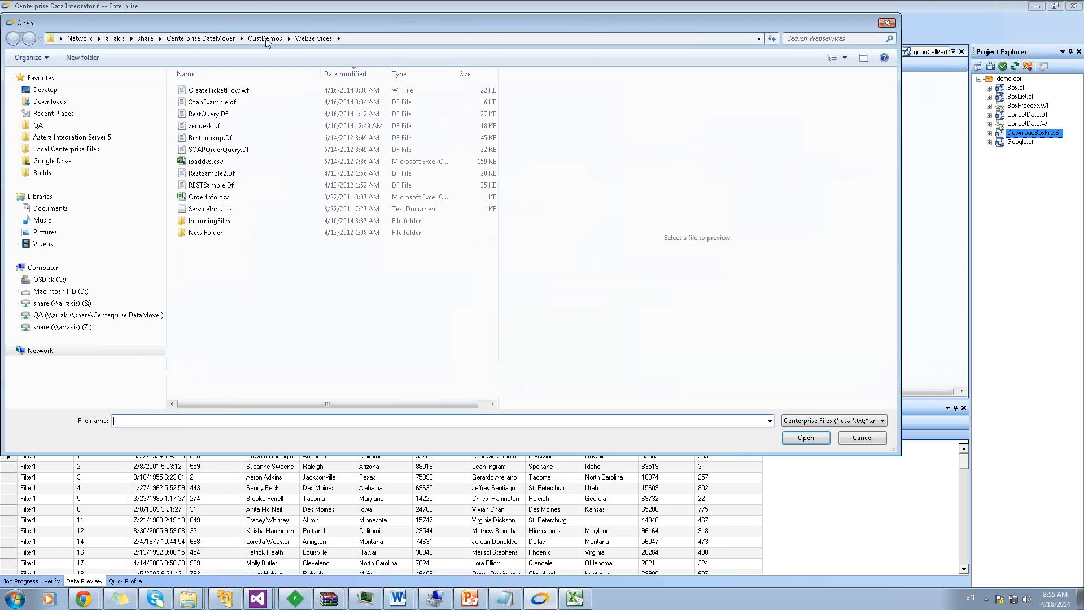
pyautogui.click(222, 254)
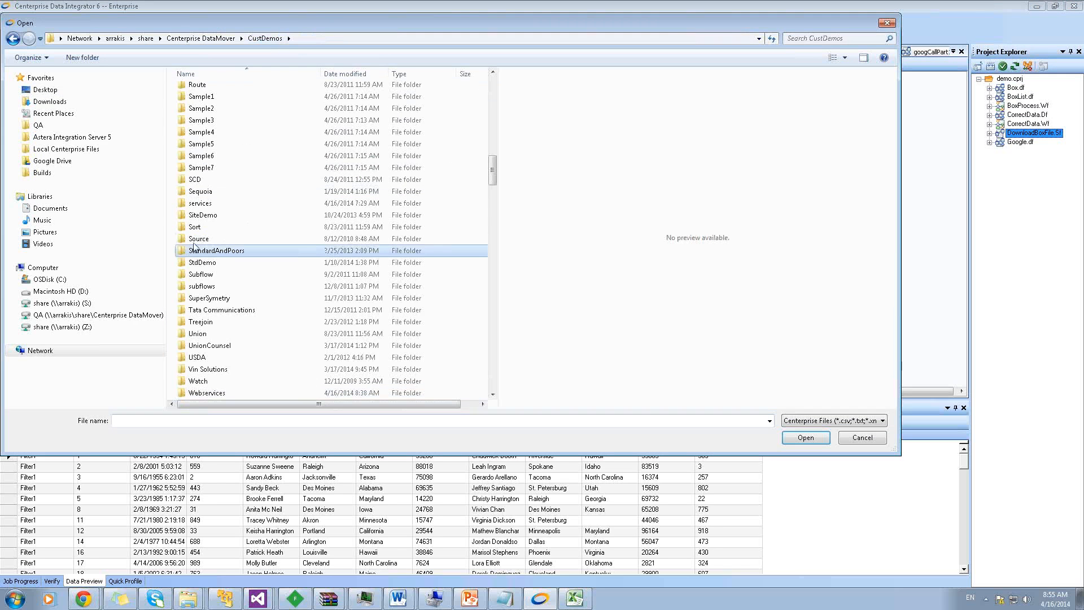
pyautogui.click(207, 205)
pyautogui.doubleClick(207, 205)
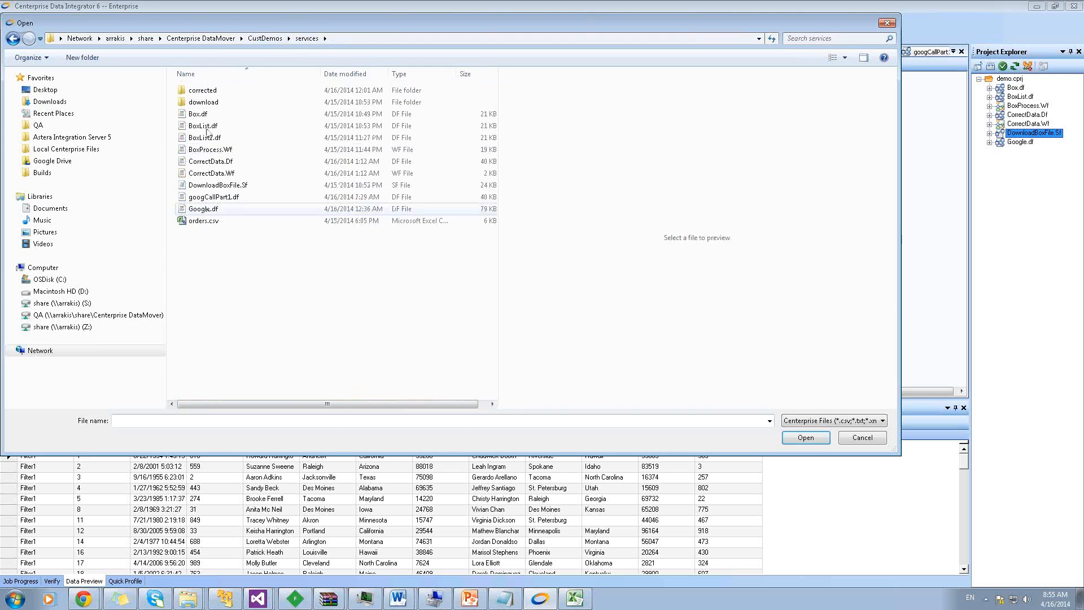
pyautogui.click(215, 164)
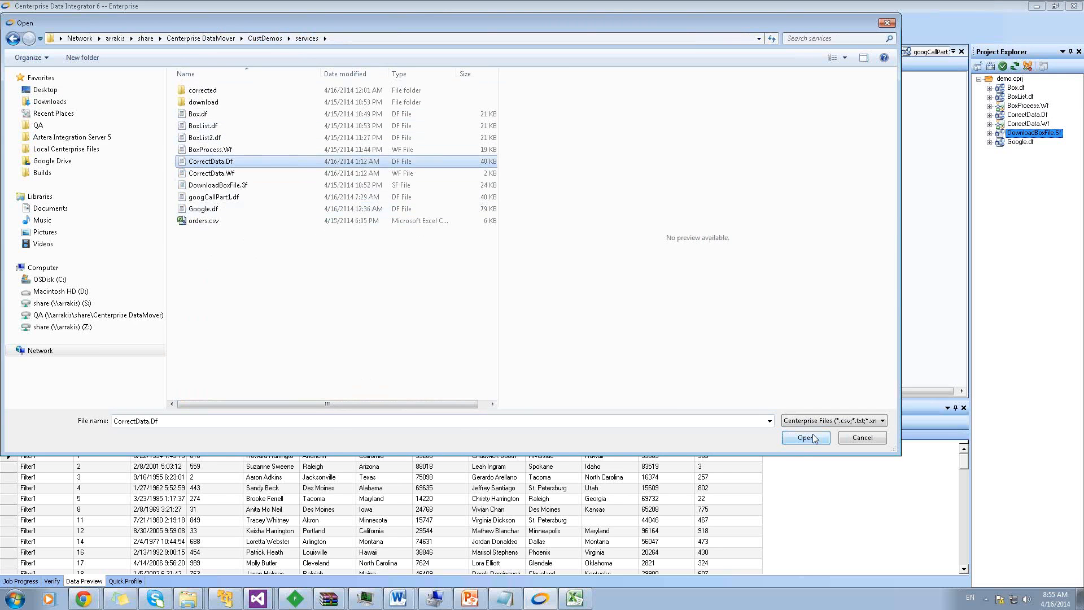
pyautogui.click(802, 438)
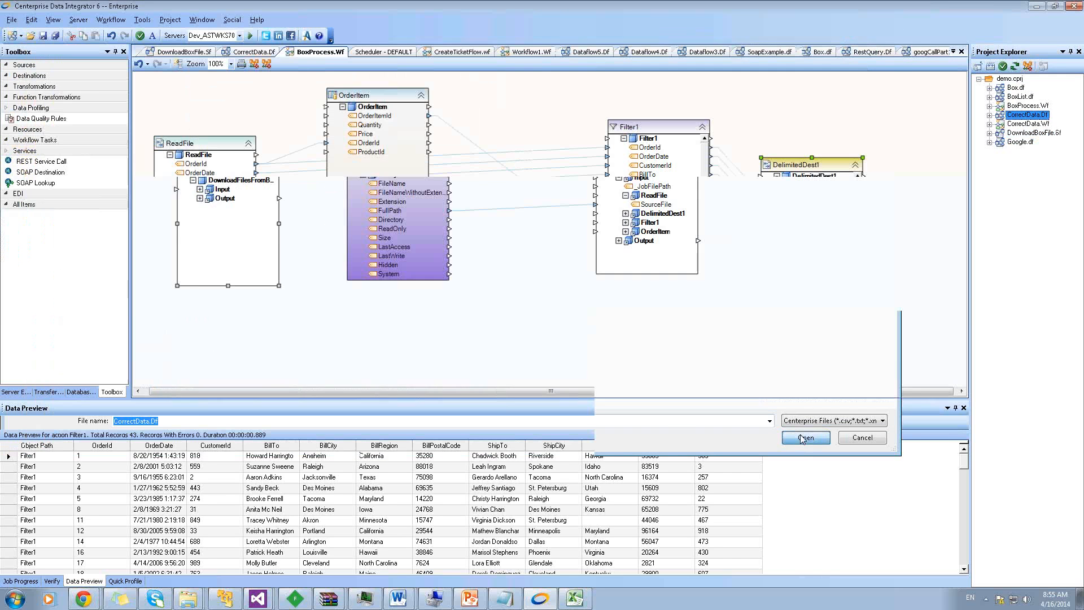
pyautogui.doubleClick(199, 150)
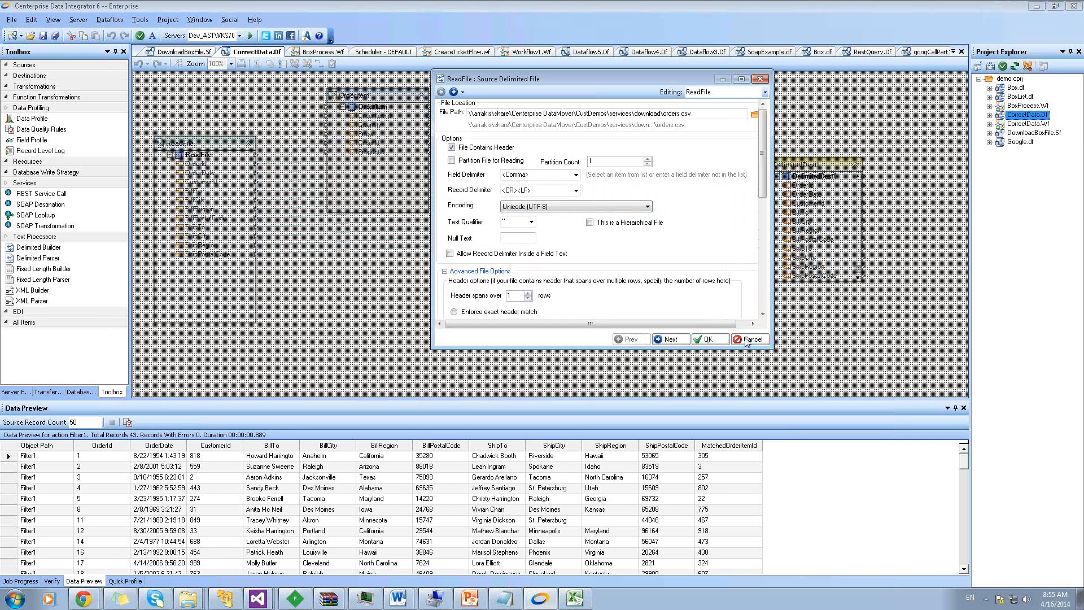
pyautogui.click(746, 339)
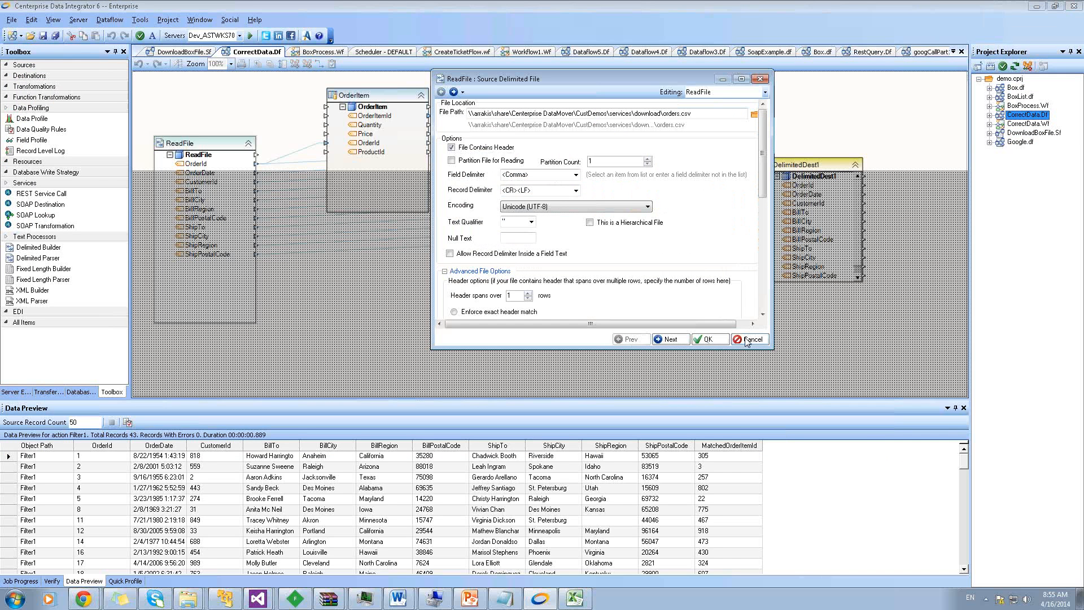
# Put CorrectData.Df in a side-by-side vertical tab group
pyautogui.rightClick(245, 52)
pyautogui.press('Escape')
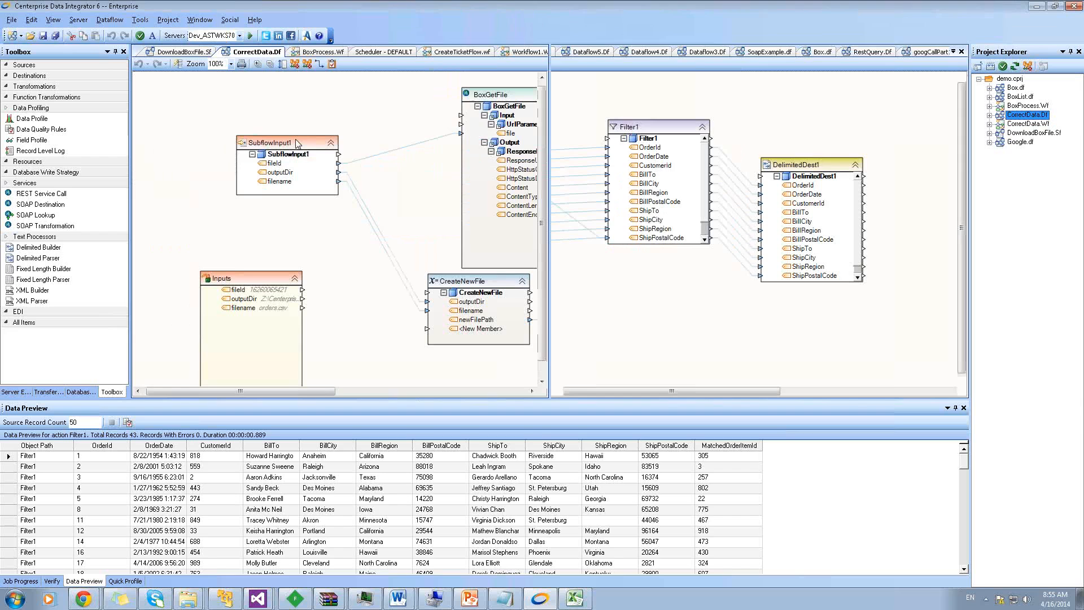
pyautogui.moveTo(317, 391); pyautogui.dragTo(533, 389)
# Reopen Box.df in the left pane, then move and enlarge DelimitedParser1
pyautogui.click(1014, 90)
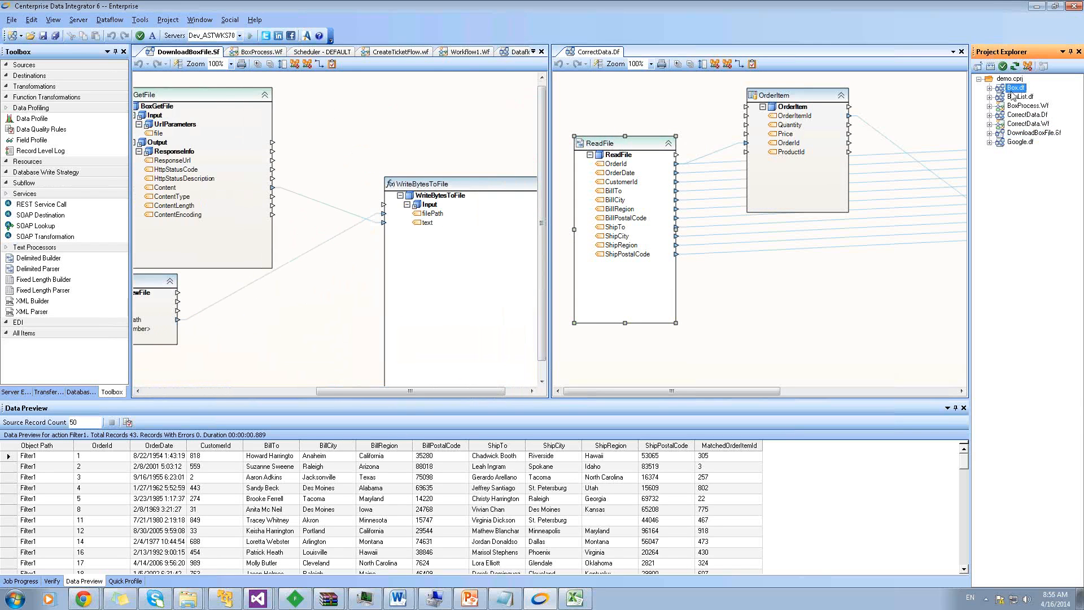
pyautogui.doubleClick(1014, 91)
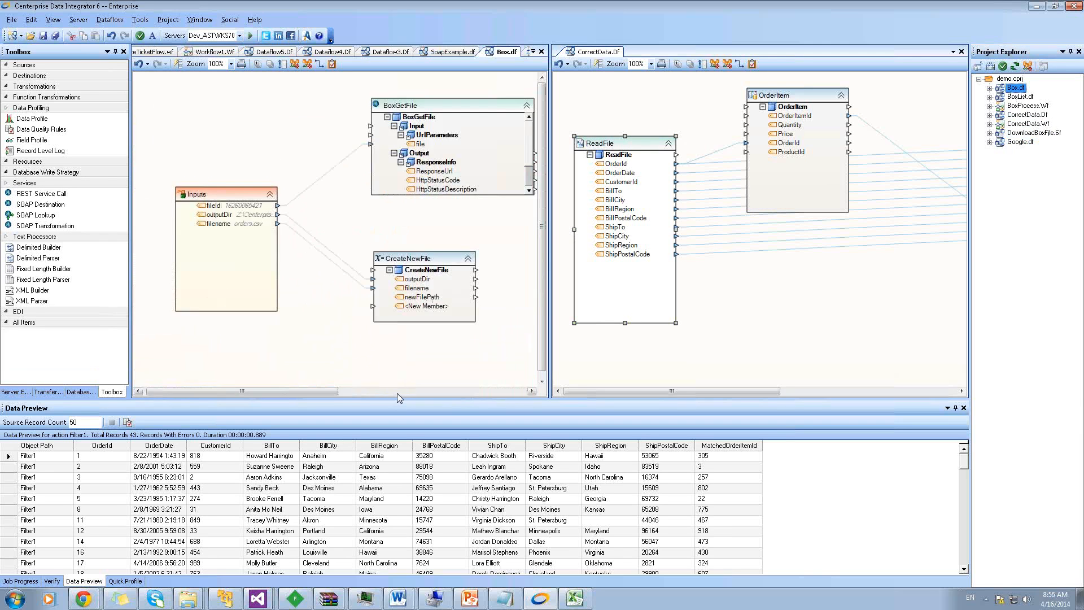
pyautogui.moveTo(312, 129); pyautogui.dragTo(240, 102)
pyautogui.moveTo(314, 154); pyautogui.dragTo(405, 270)
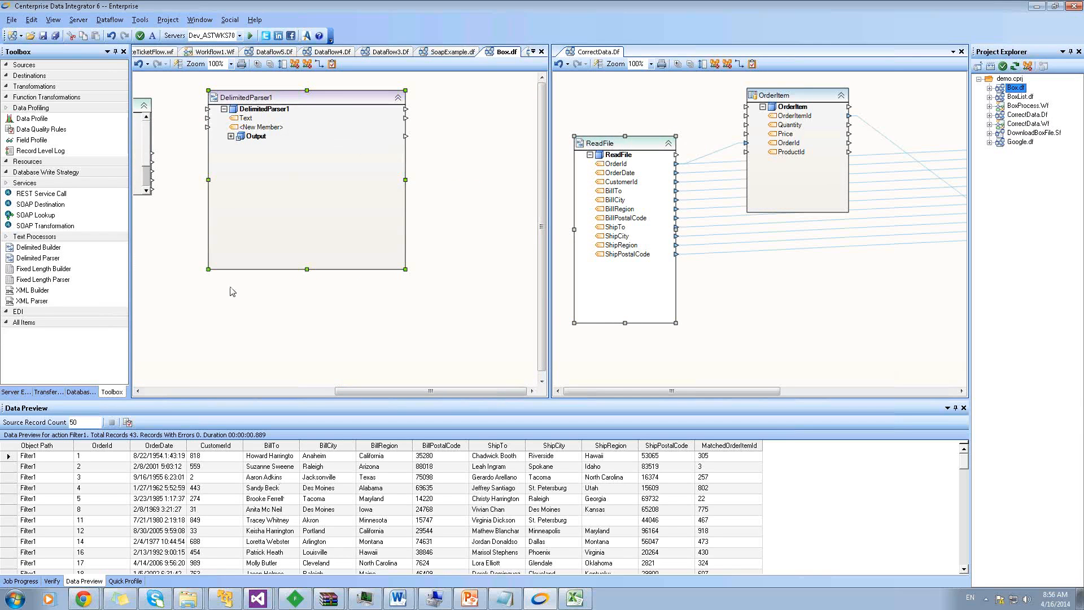
# Set DelimitedParser1 to parse the text as multiple records and proceed to its source fields
pyautogui.doubleClick(259, 104)
pyautogui.click(544, 109)
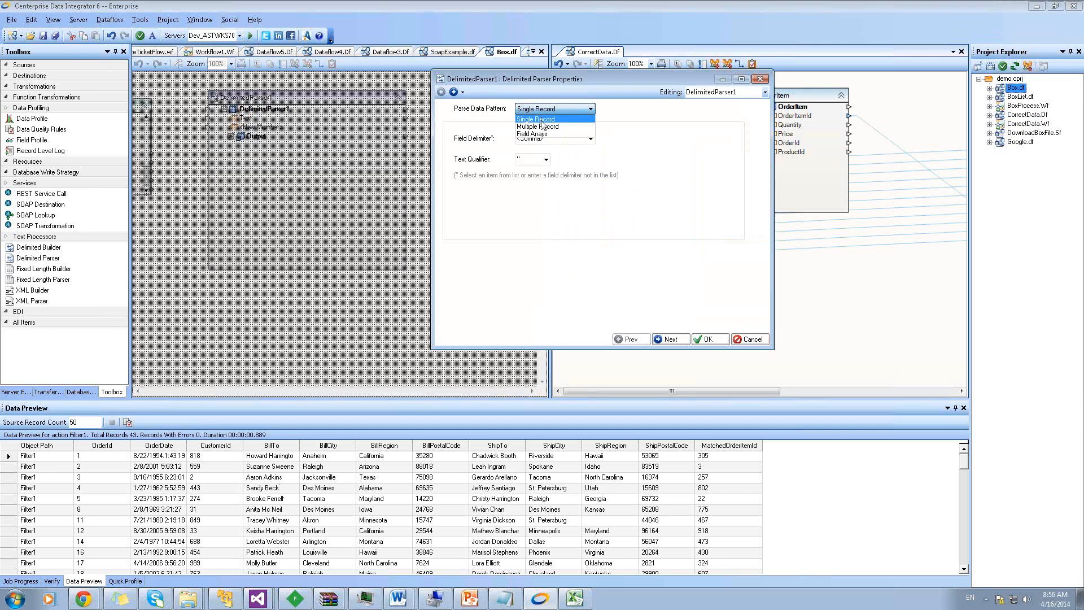
pyautogui.click(544, 128)
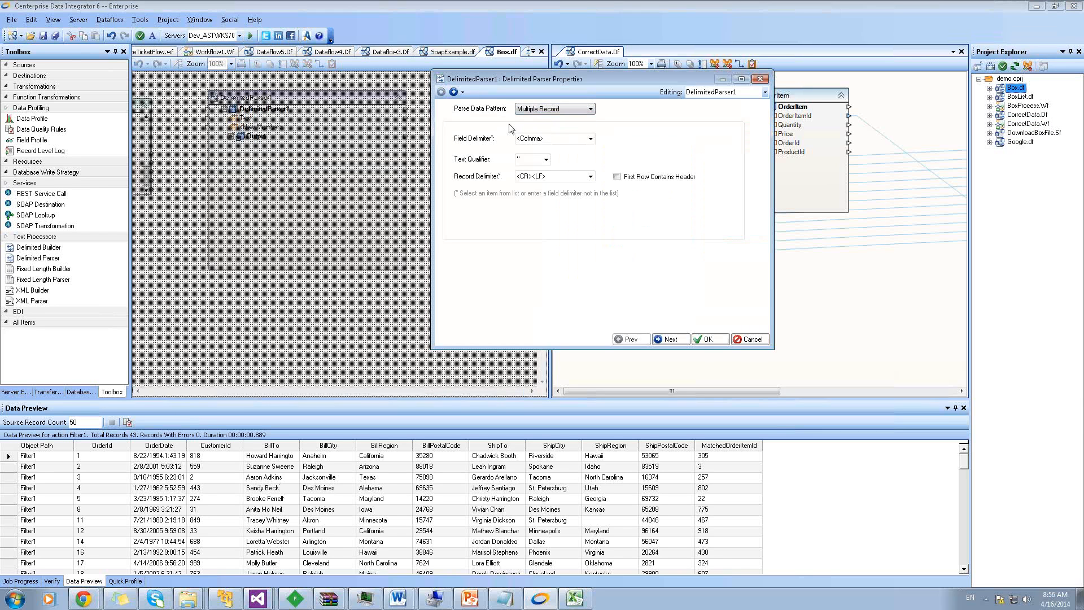
pyautogui.click(453, 92)
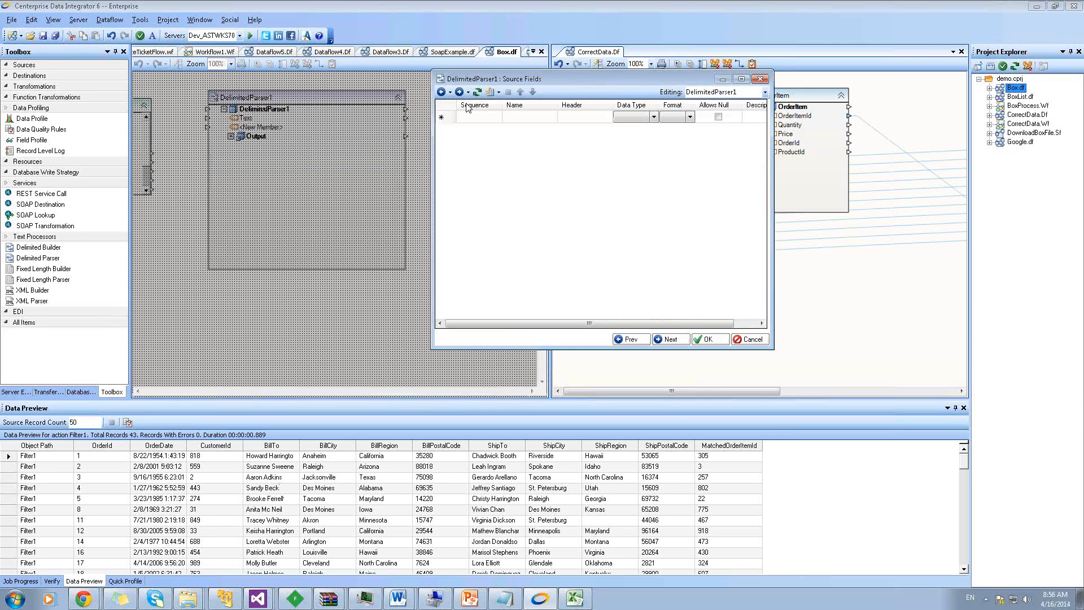
pyautogui.moveTo(526, 82); pyautogui.dragTo(398, 162)
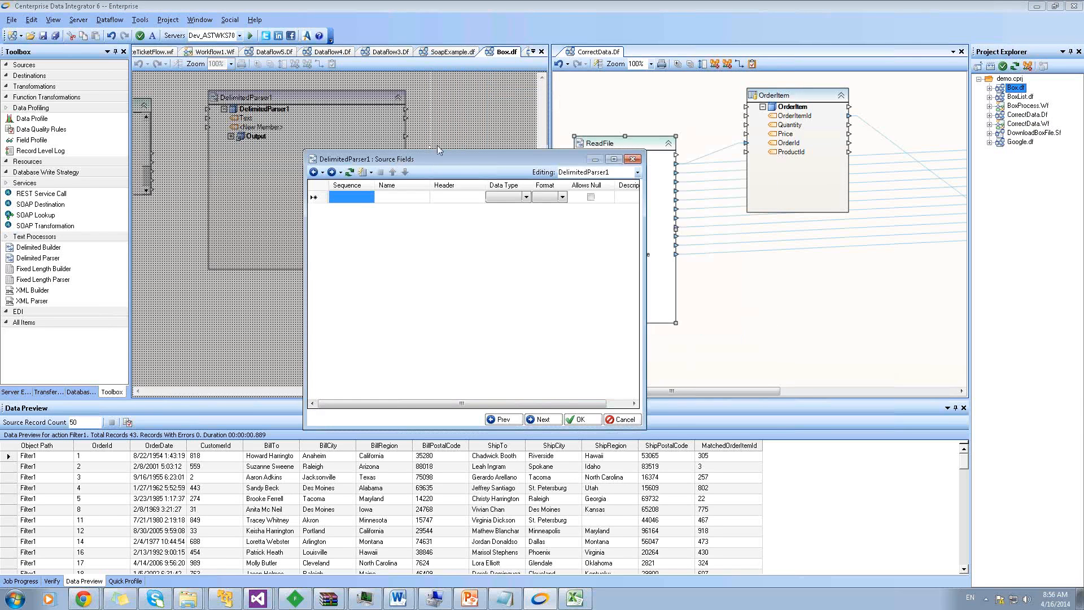
pyautogui.moveTo(415, 159); pyautogui.dragTo(348, 134)
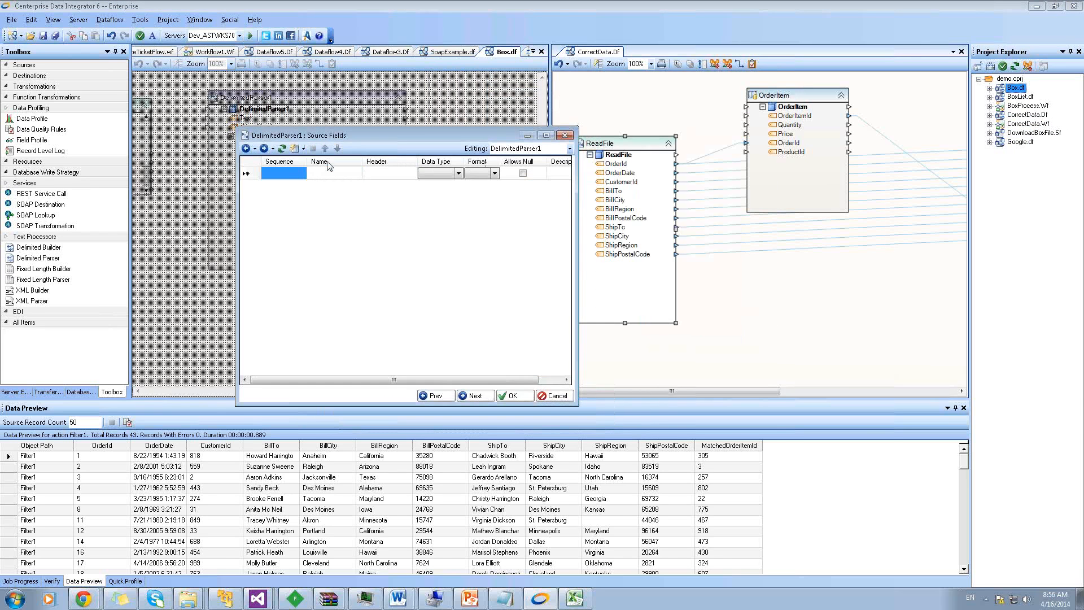
# Add source fields OrderId, OrderDate, CustomerId, BillTo and BillCity
pyautogui.click(335, 173)
pyautogui.click(336, 173)
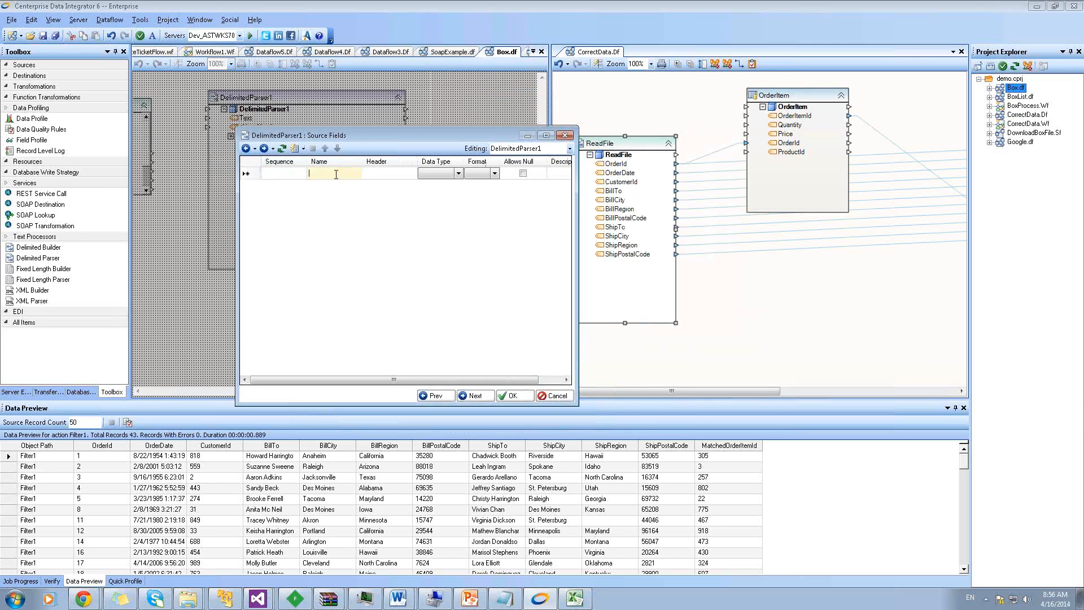
pyautogui.write('OrderId')
pyautogui.press('Return')
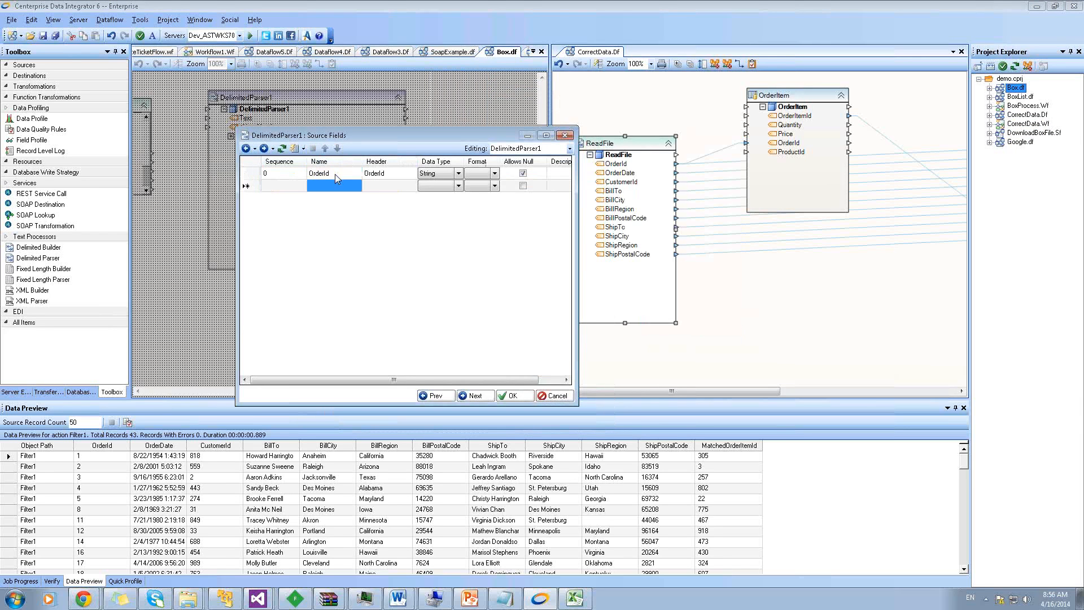
pyautogui.write('OrderDat')
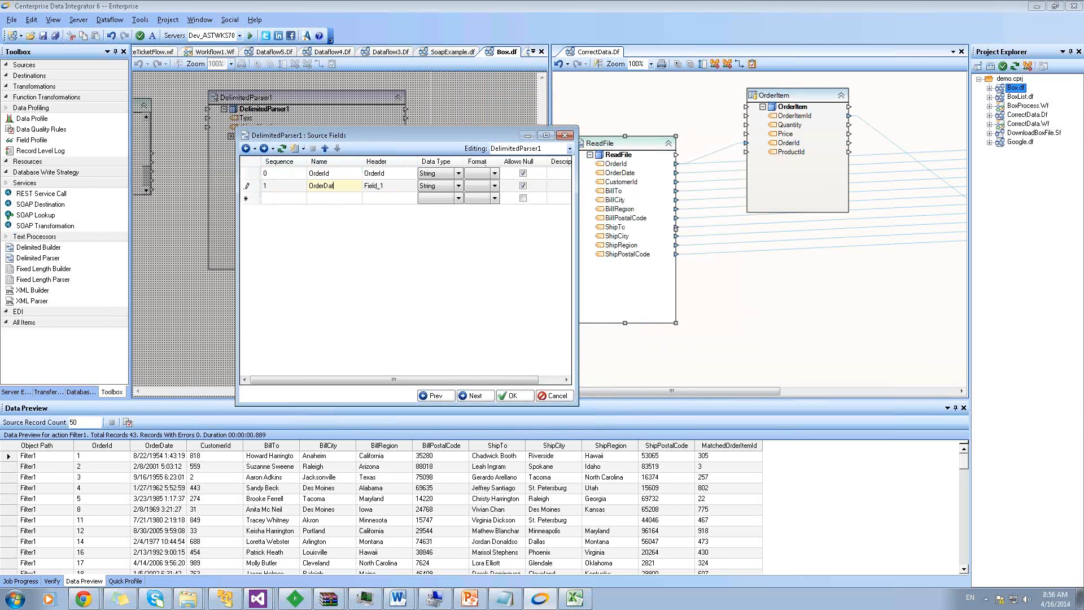
pyautogui.write('e')
pyautogui.press('Return')
pyautogui.write('CustomerId')
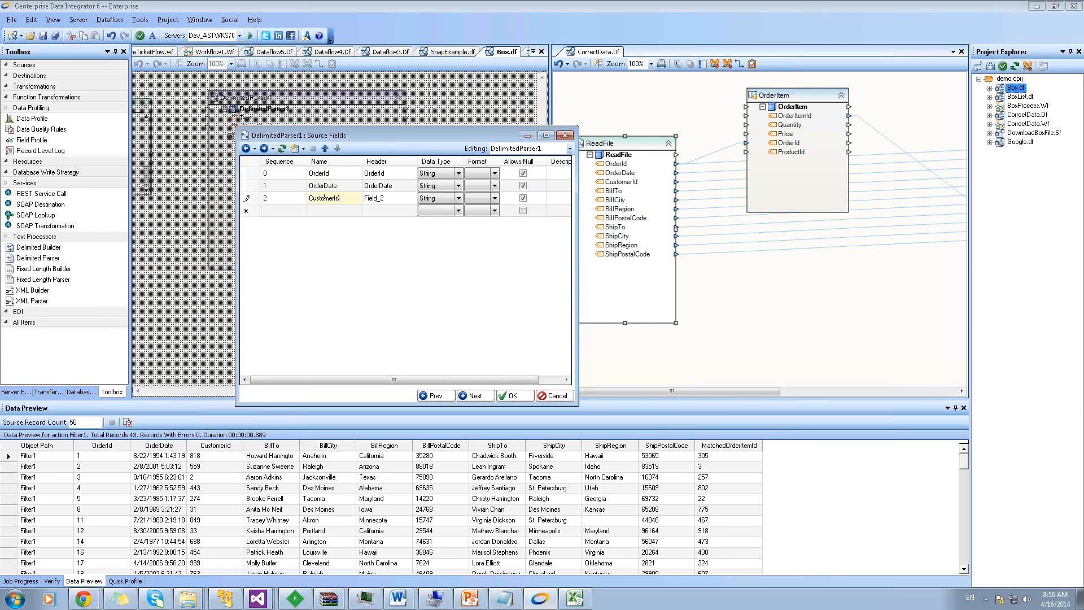
pyautogui.press('Return')
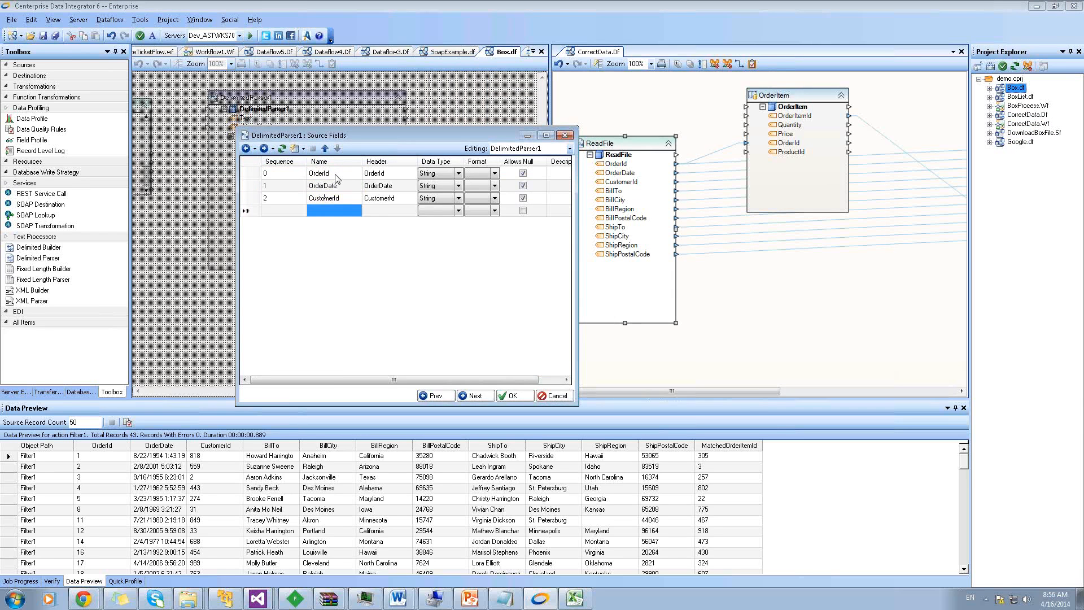
pyautogui.write('BillTo')
pyautogui.press('Return')
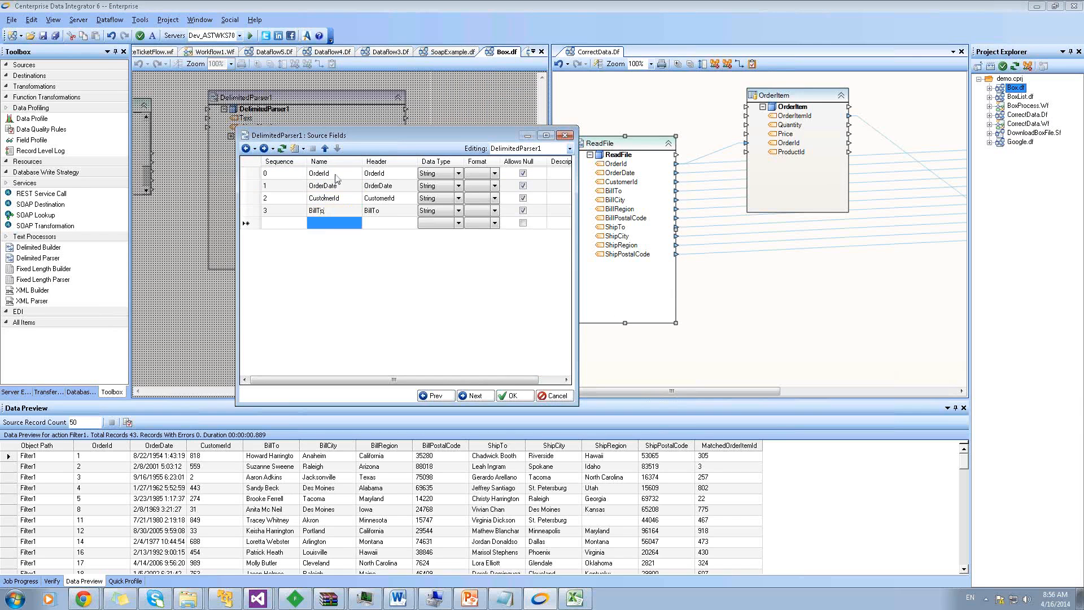
pyautogui.write('BillCit')
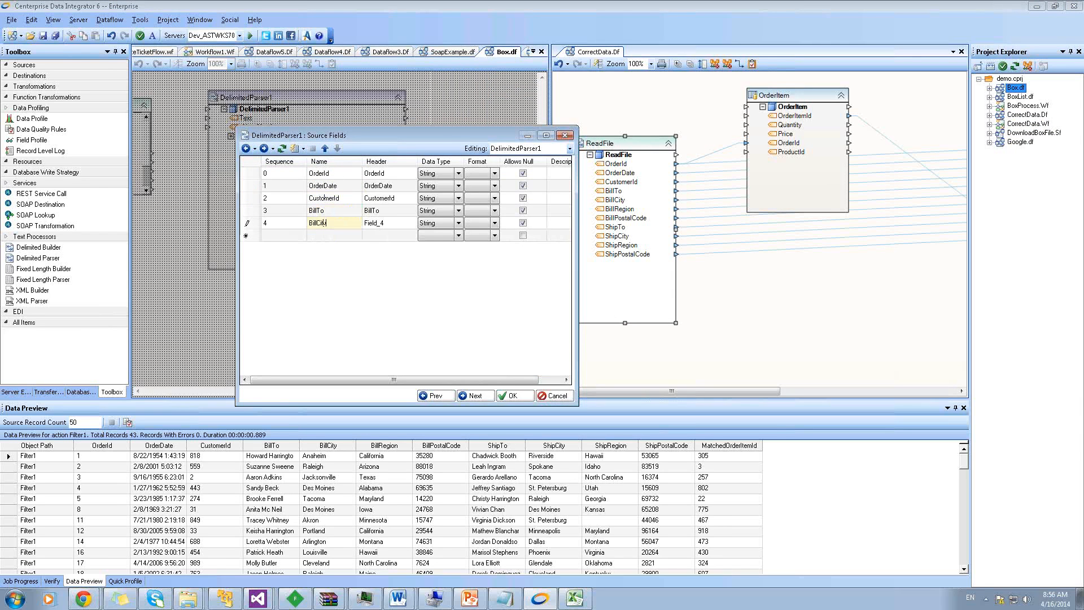
pyautogui.write('y')
pyautogui.press('Return')
# Add fields BillRegion, BillPostalCode, ShipTo, ShipCity, ShipRegion and ShipPostalCode, and save the definitions
pyautogui.write('BillRegion')
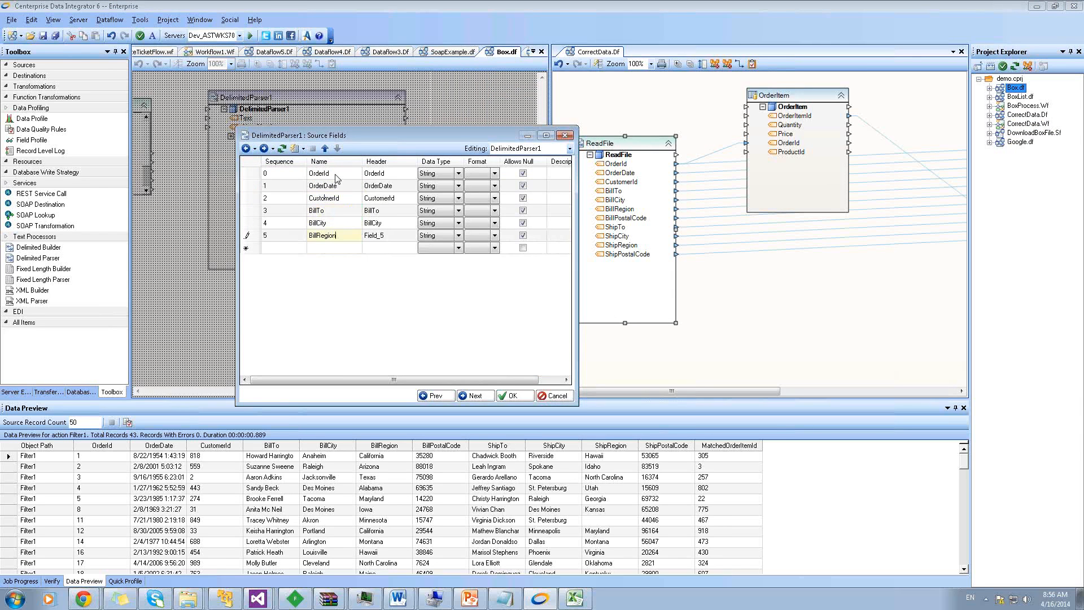
pyautogui.press('Return')
pyautogui.write('BillPosta')
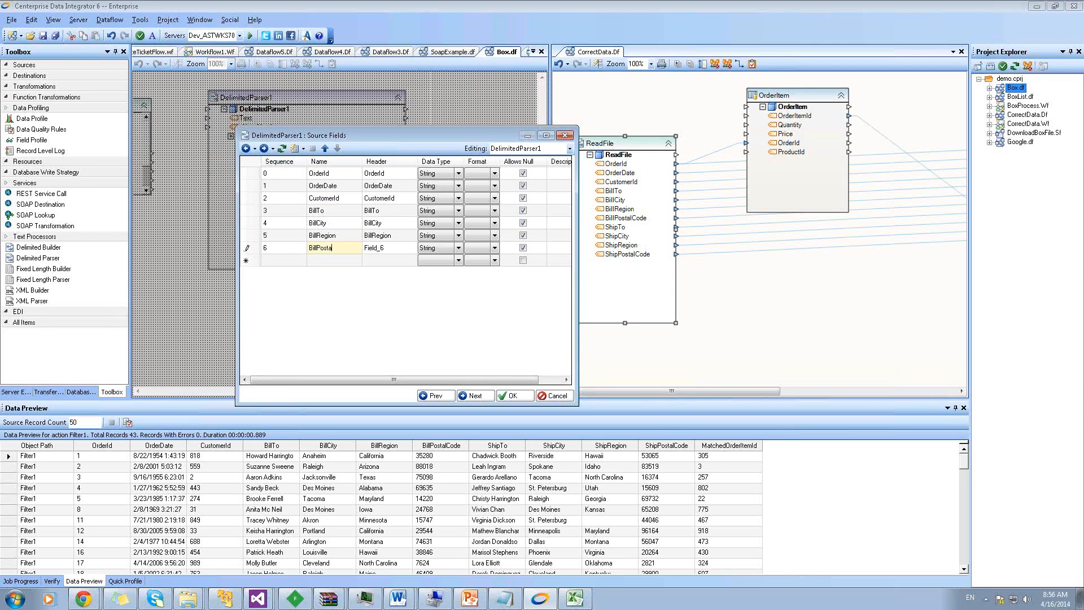
pyautogui.write('lCode')
pyautogui.press('Return')
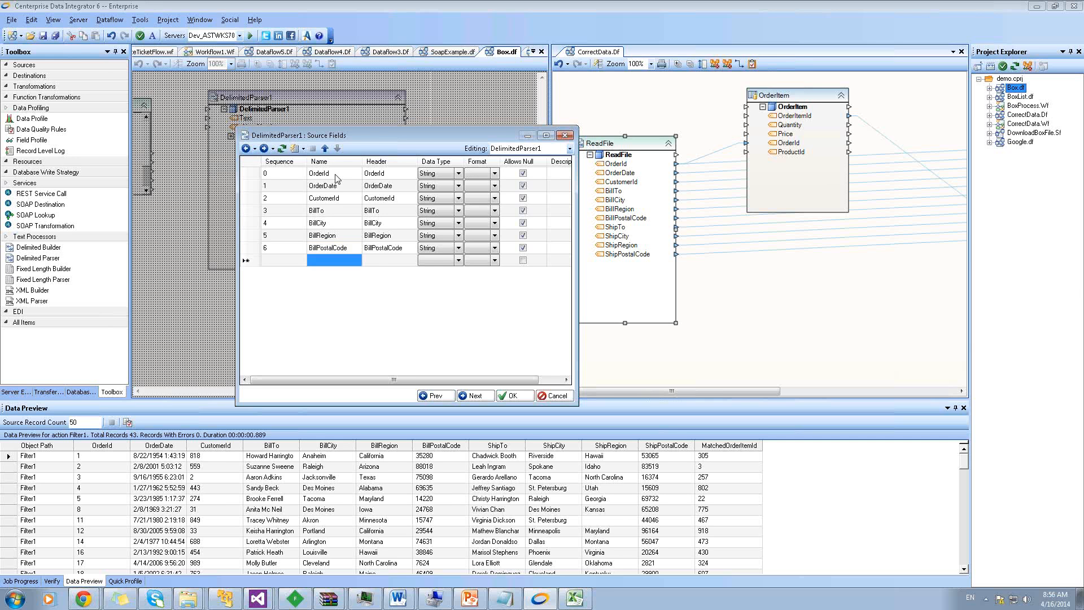
pyautogui.write('Ship')
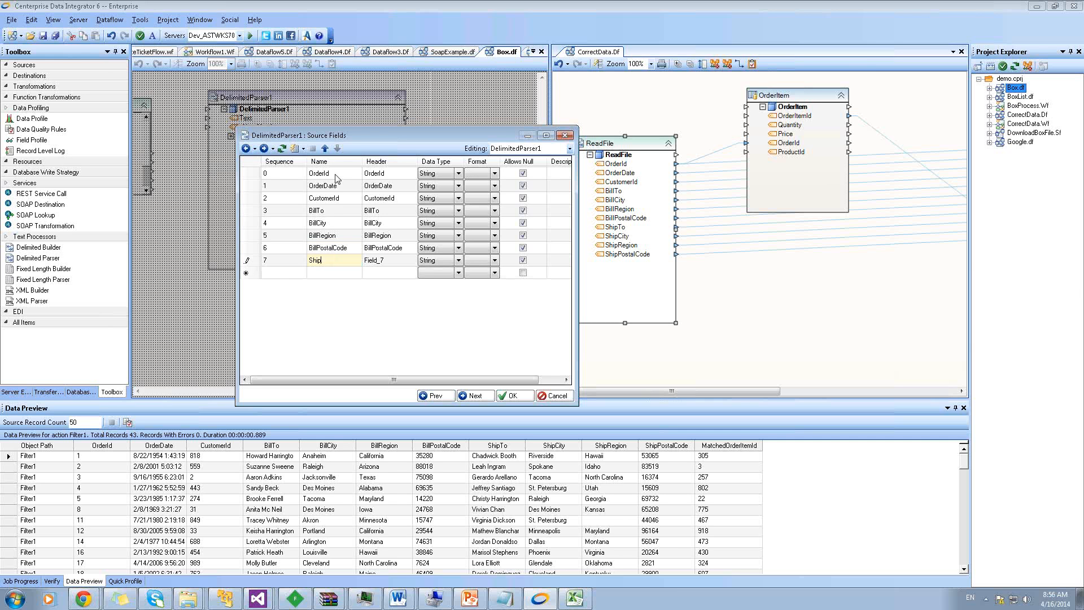
pyautogui.write('To')
pyautogui.press('Return')
pyautogui.write('Ship')
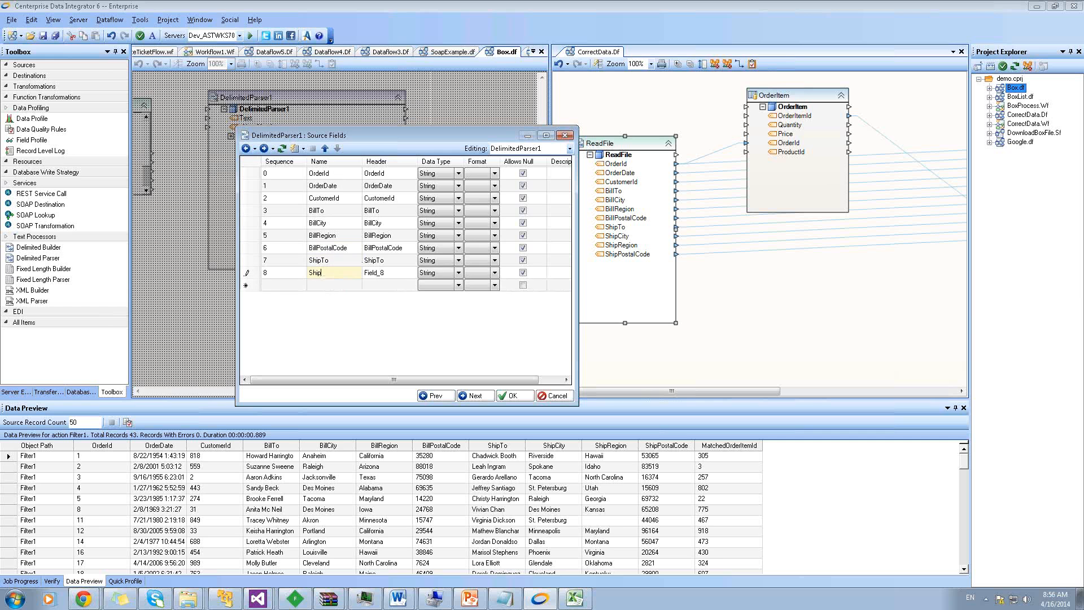
pyautogui.write('City')
pyautogui.press('Return')
pyautogui.write('ShipRe')
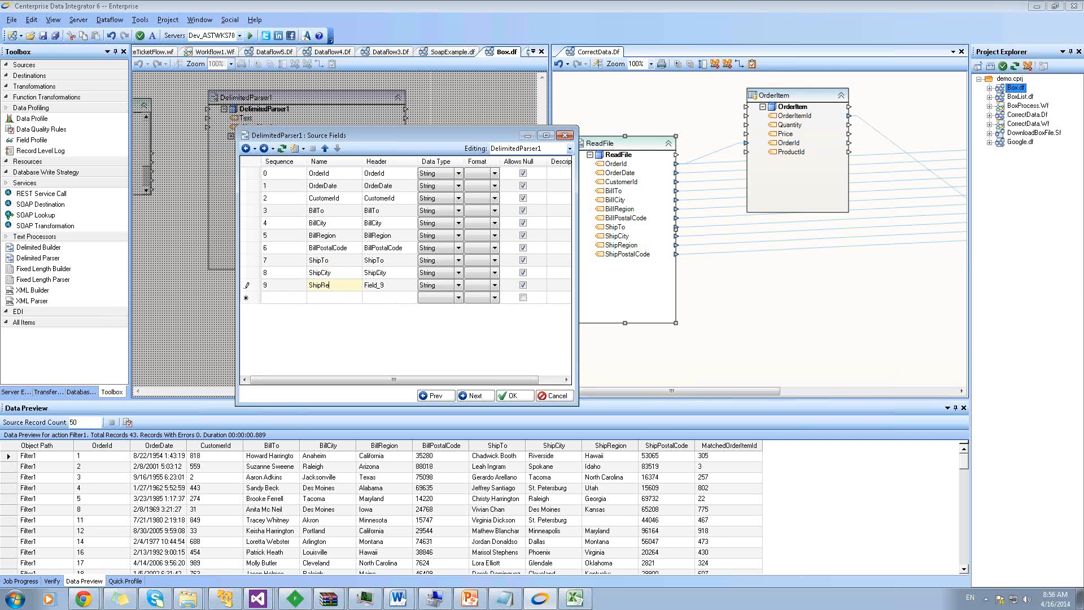
pyautogui.write('gion')
pyautogui.press('Return')
pyautogui.write('S')
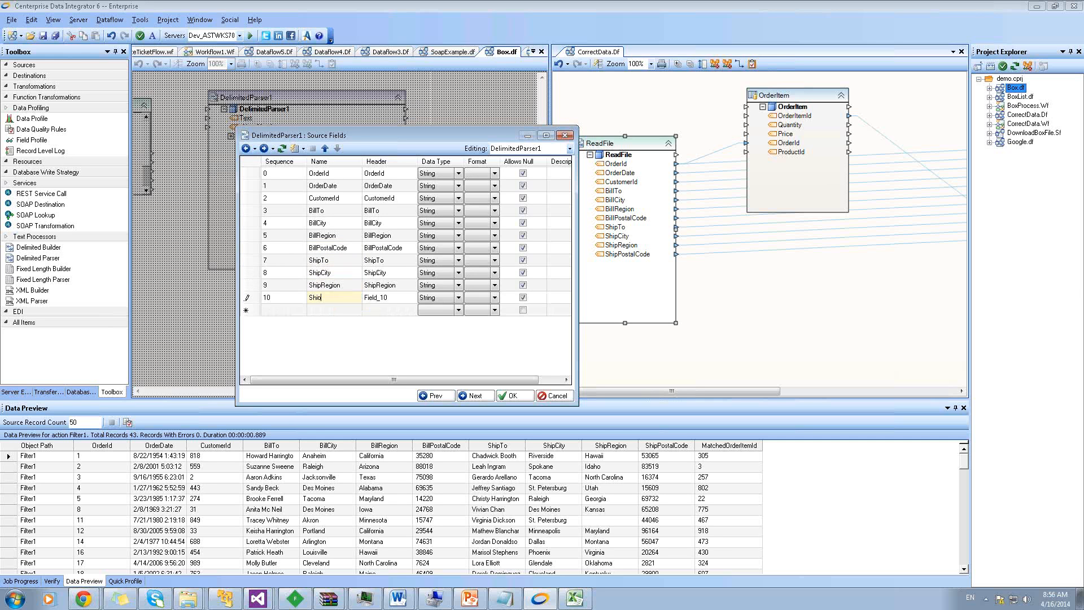
pyautogui.write('hipPostalCode')
pyautogui.click(341, 286)
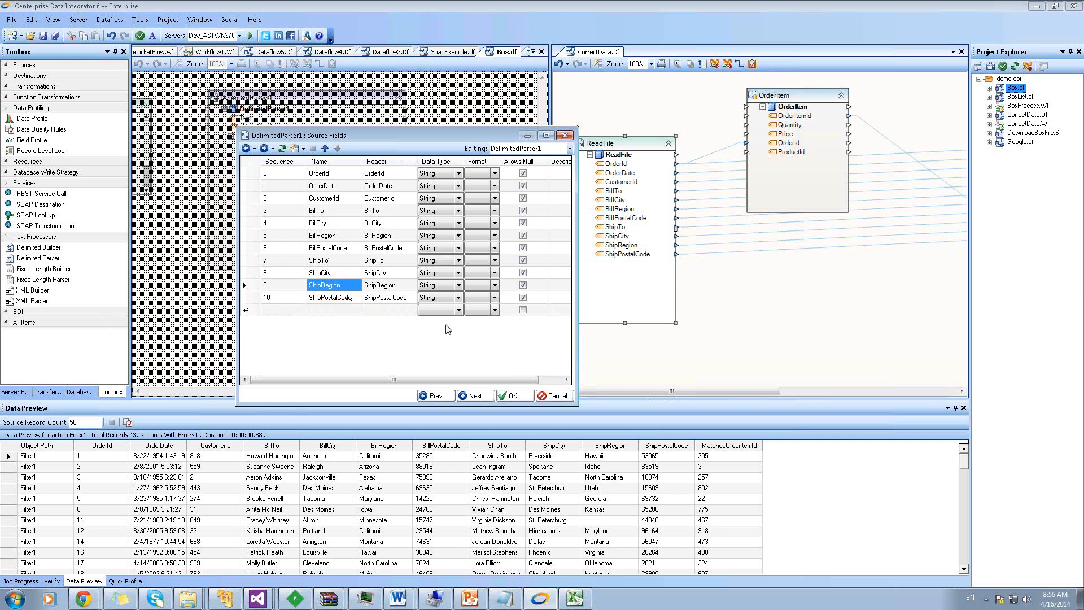
pyautogui.click(515, 395)
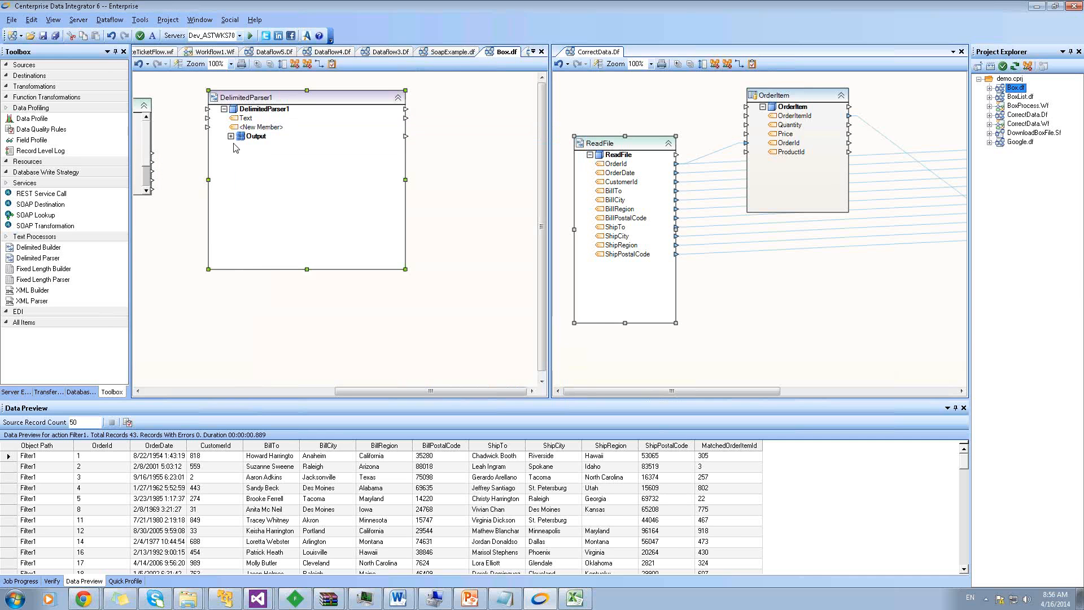
# Connect BoxGetFile's Content output to DelimitedParser1's Text input
pyautogui.moveTo(347, 391); pyautogui.dragTo(246, 390)
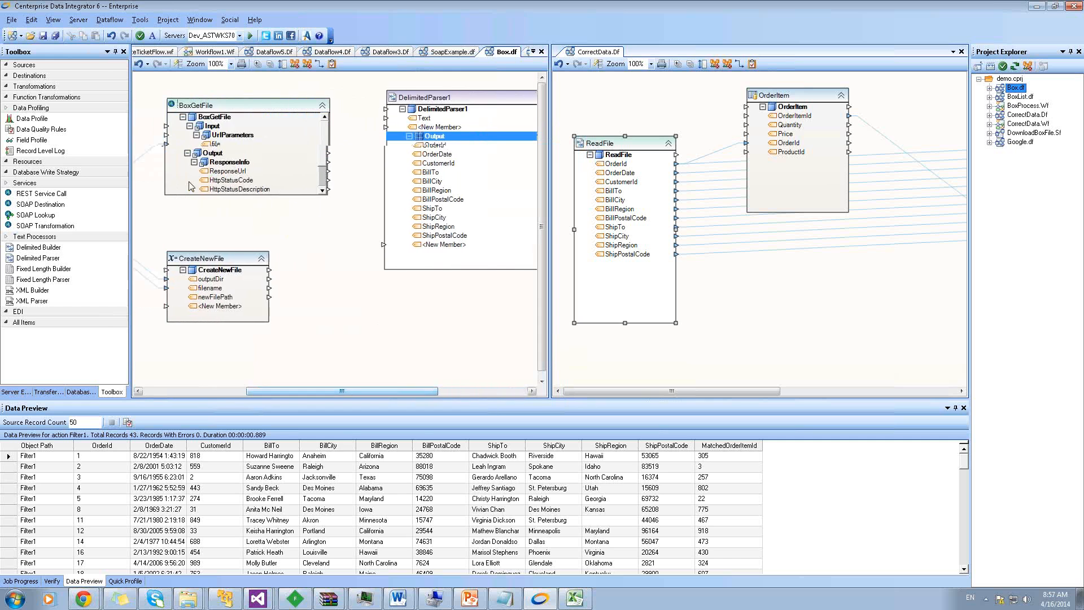
pyautogui.click(327, 178)
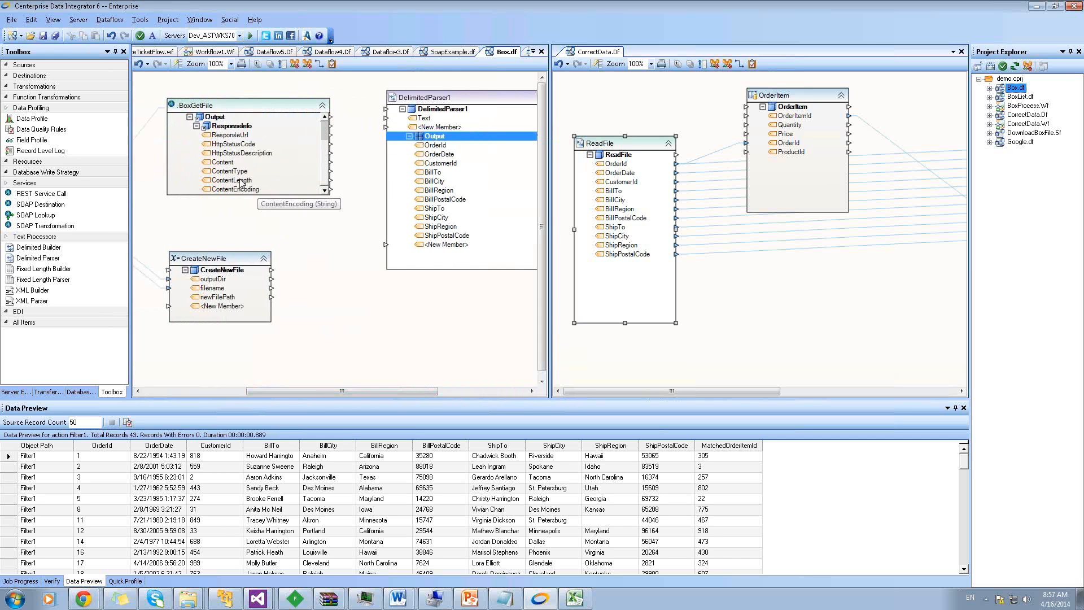
pyautogui.moveTo(222, 163); pyautogui.dragTo(423, 118)
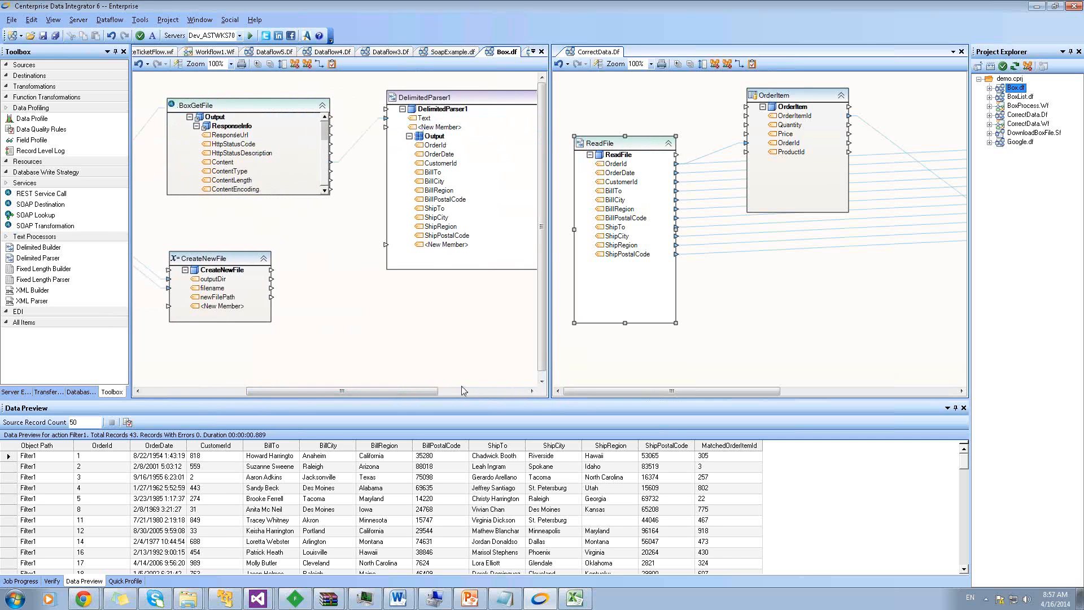
pyautogui.moveTo(435, 389); pyautogui.dragTo(499, 389)
# Move CorrectData.Df back to the previous tab group and reopen Box.df
pyautogui.rightClick(604, 52)
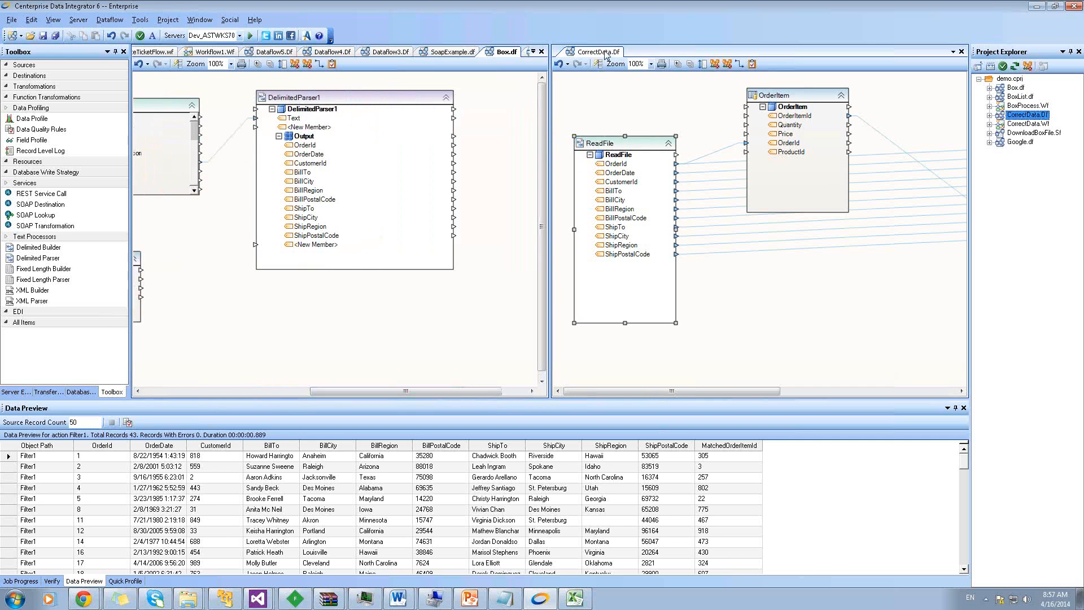
pyautogui.click(641, 130)
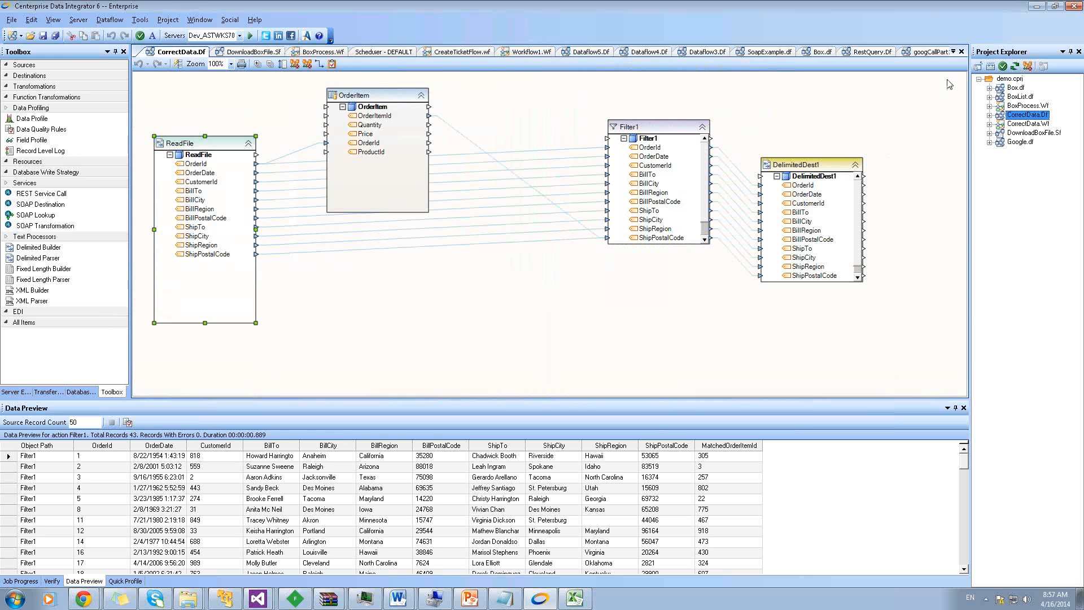
pyautogui.doubleClick(1015, 89)
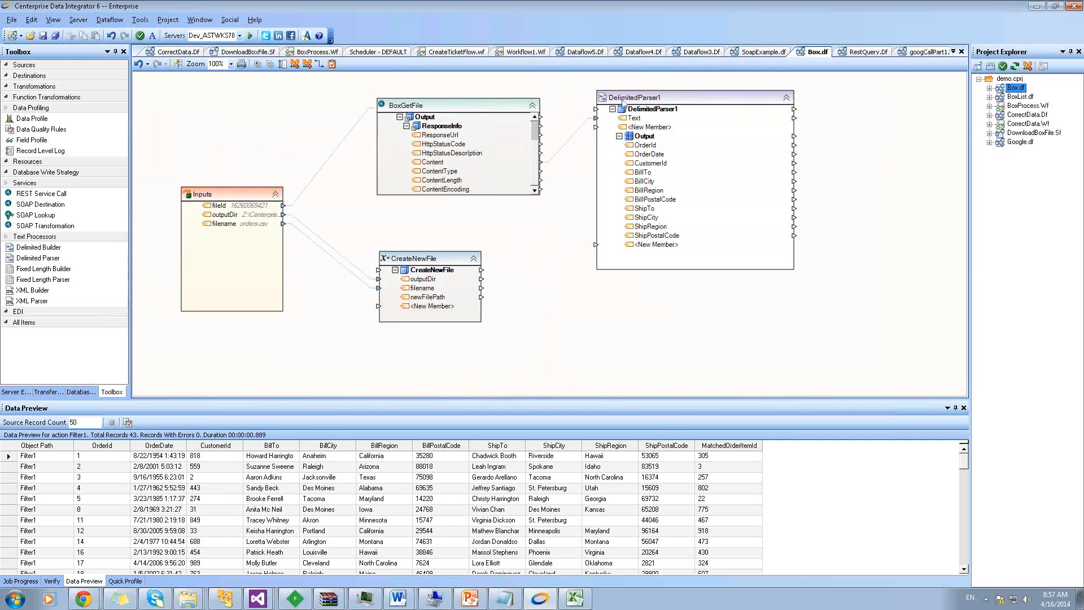
# Preview DelimitedParser1's output, expanding and scrolling through the parsed order records
pyautogui.rightClick(631, 98)
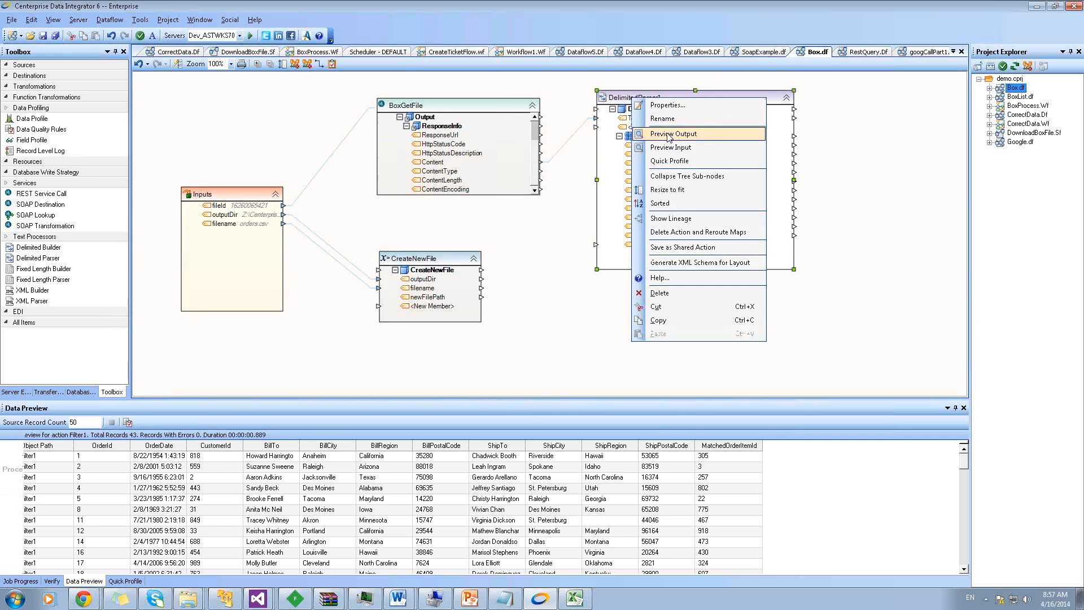
pyautogui.click(669, 136)
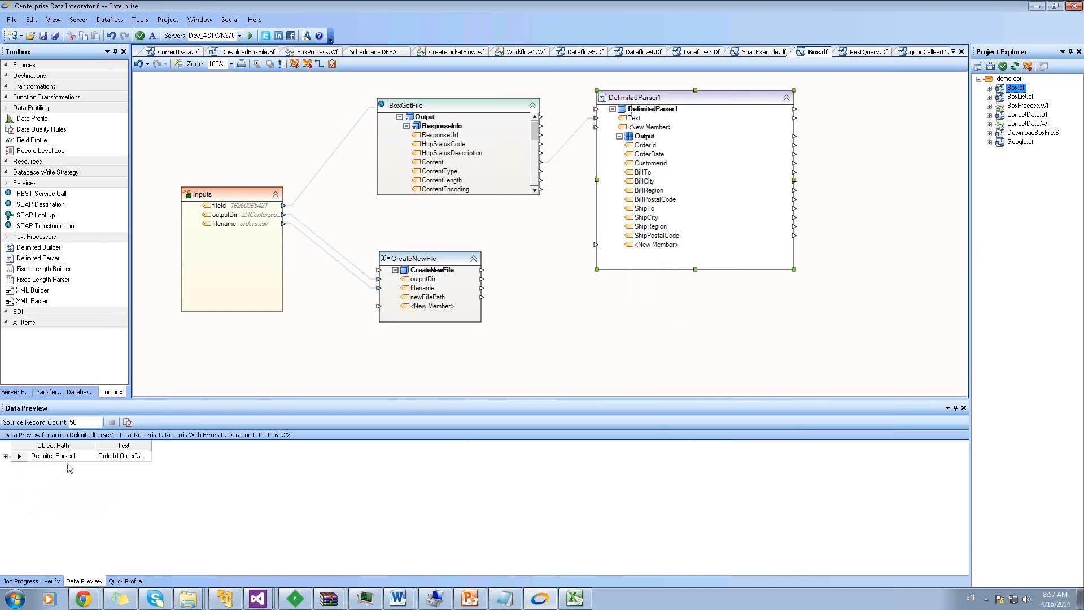
pyautogui.click(7, 456)
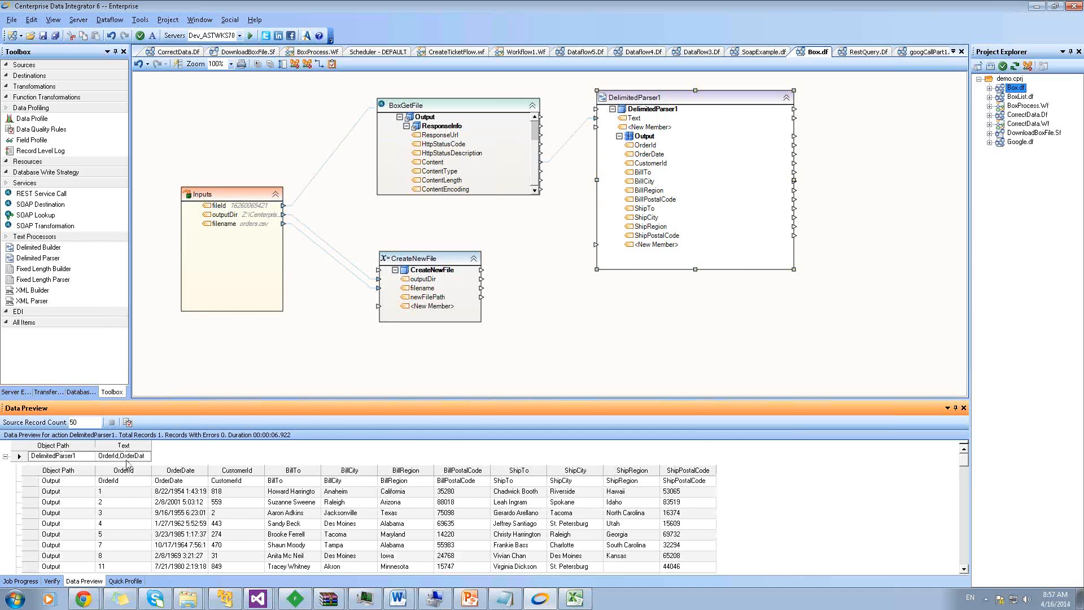
pyautogui.scroll(-4, 586, 491)
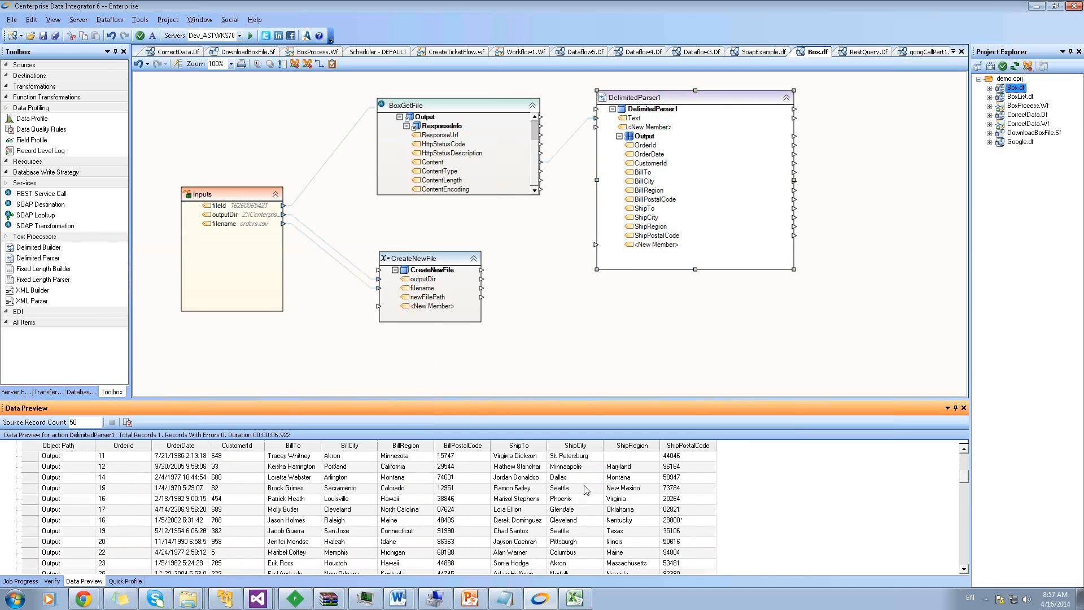
pyautogui.scroll(-4, 587, 490)
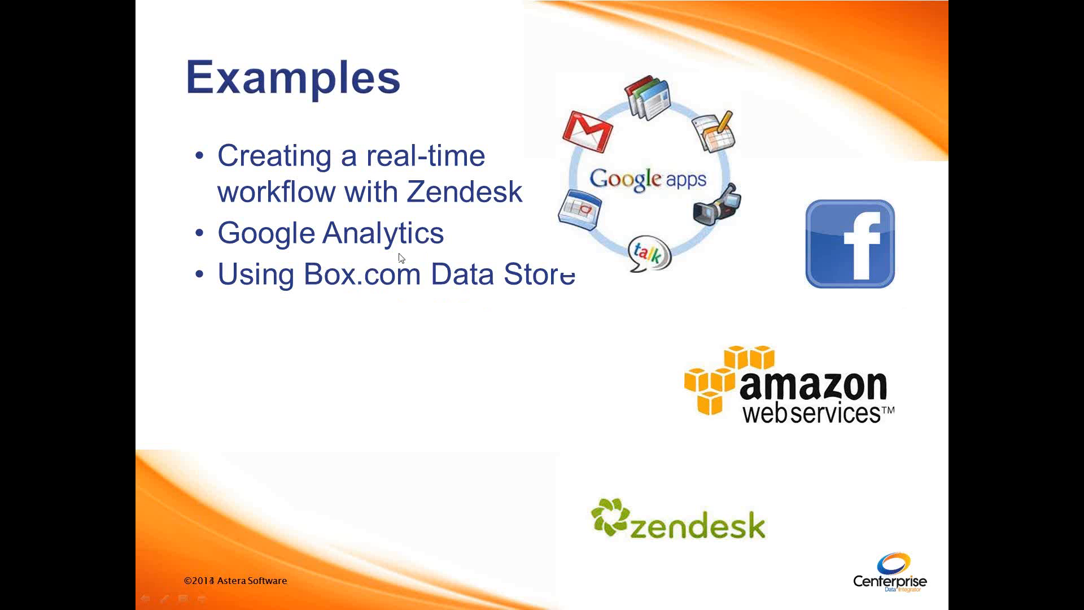
# Advance the slideshow to the 'Things to Consider' slide on latency, metered usage and data sensitivity
pyautogui.click(458, 266)
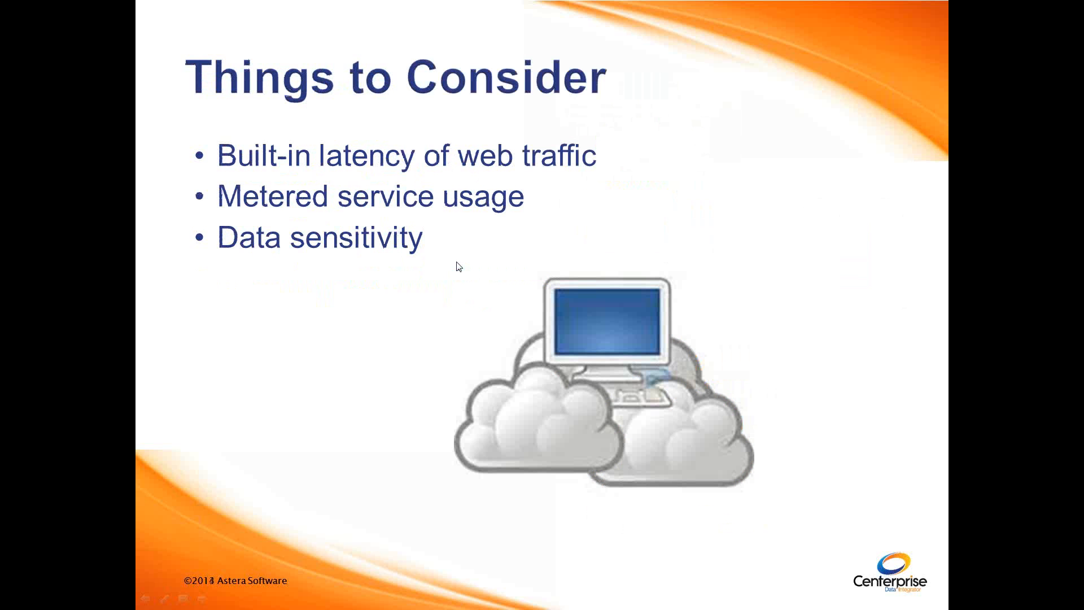
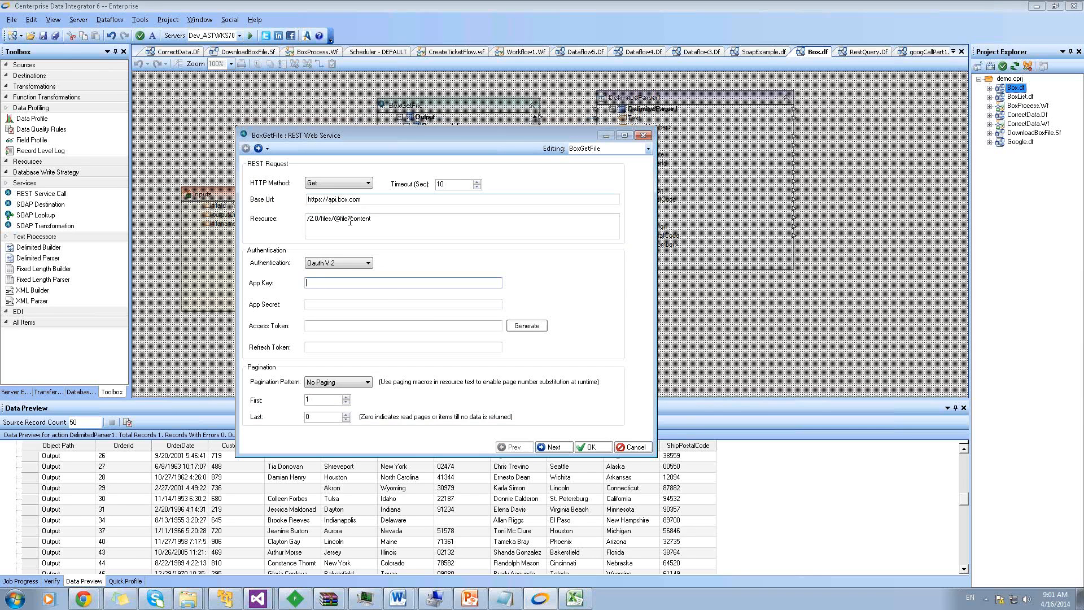
# Switch BoxGetFile authentication to OAuth V1 and try generating a token, then cancel it
pyautogui.click(326, 303)
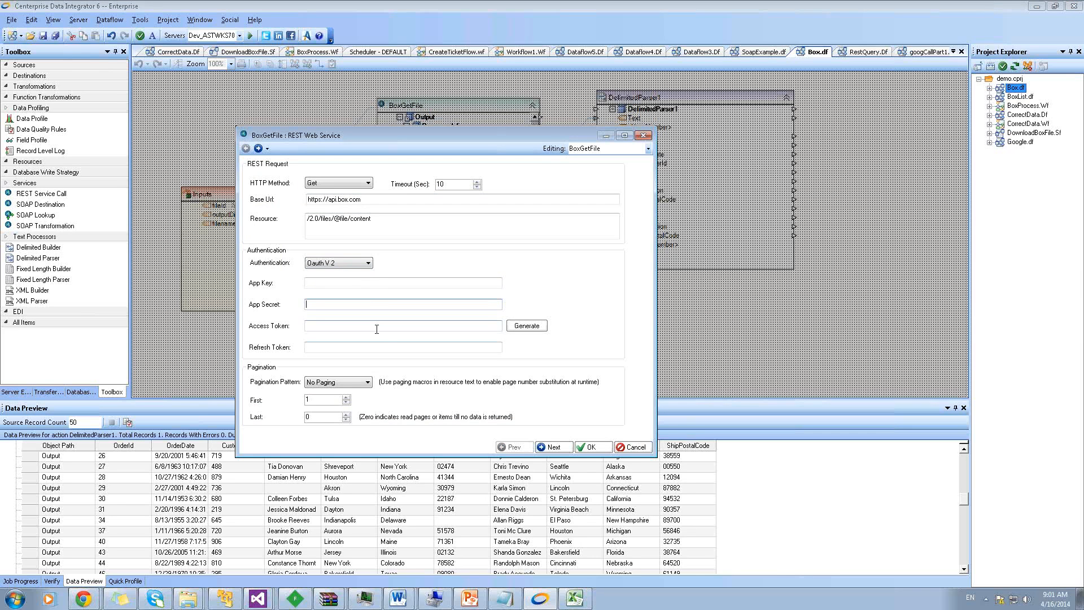
pyautogui.click(367, 263)
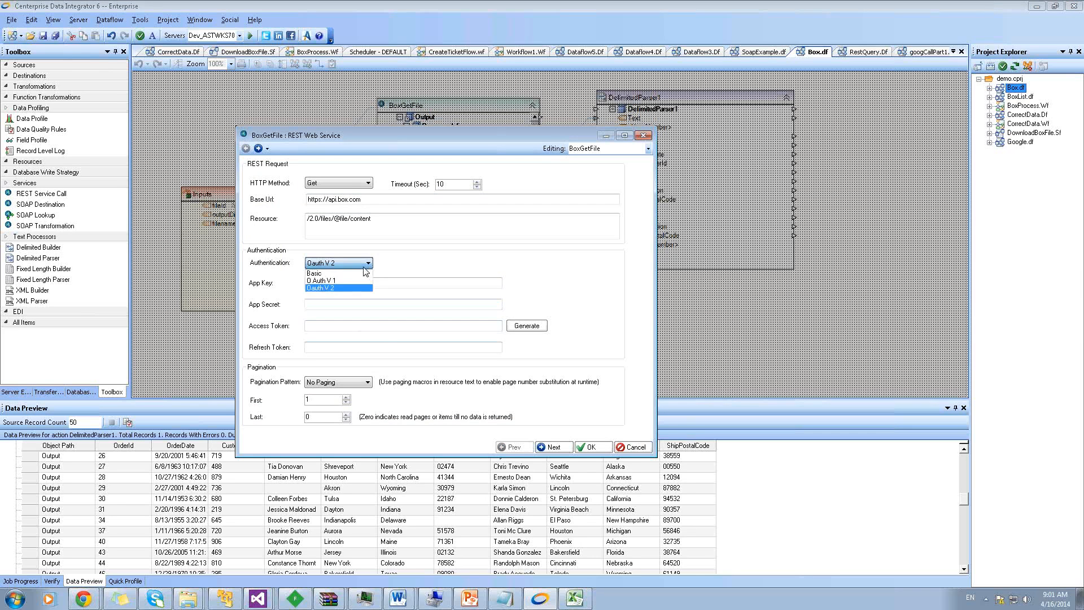
pyautogui.click(328, 279)
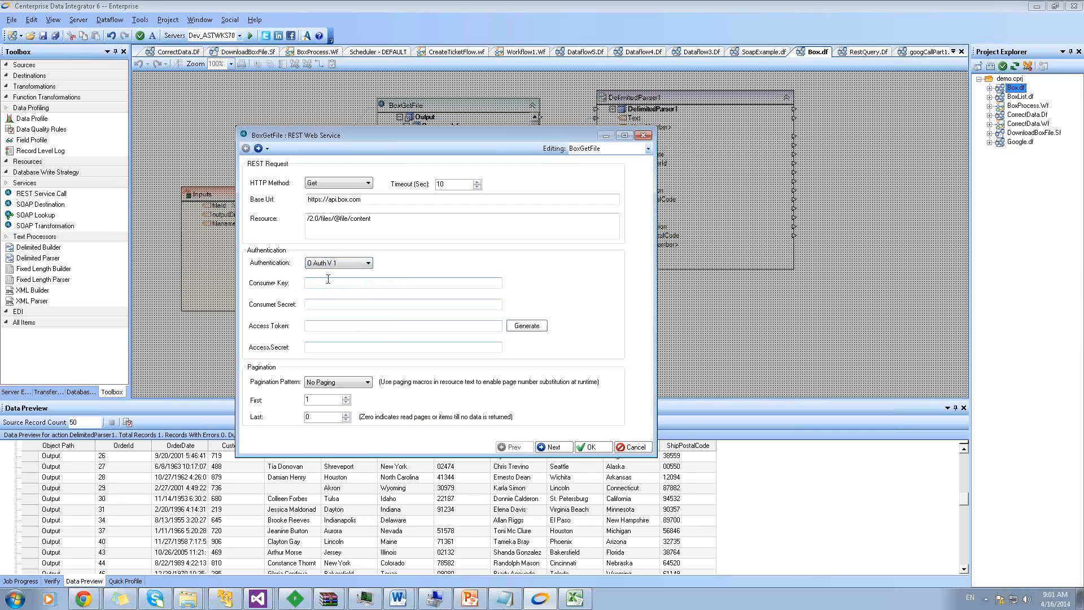
pyautogui.click(521, 328)
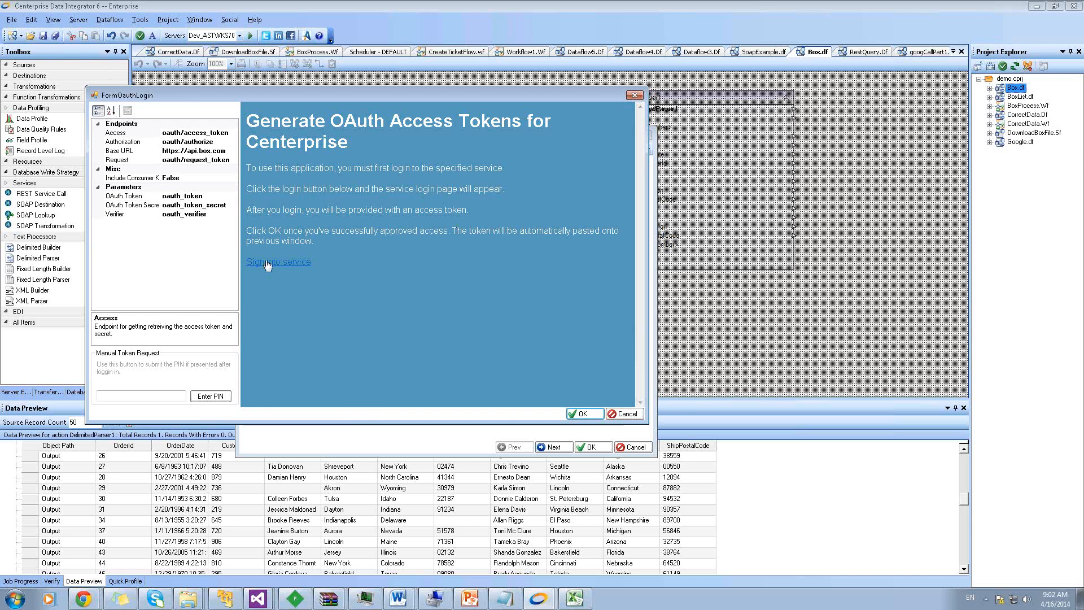
pyautogui.click(624, 413)
# Toggle authentication back to OAuth V2, then to OAuth V1, and close the BoxGetFile settings
pyautogui.click(337, 263)
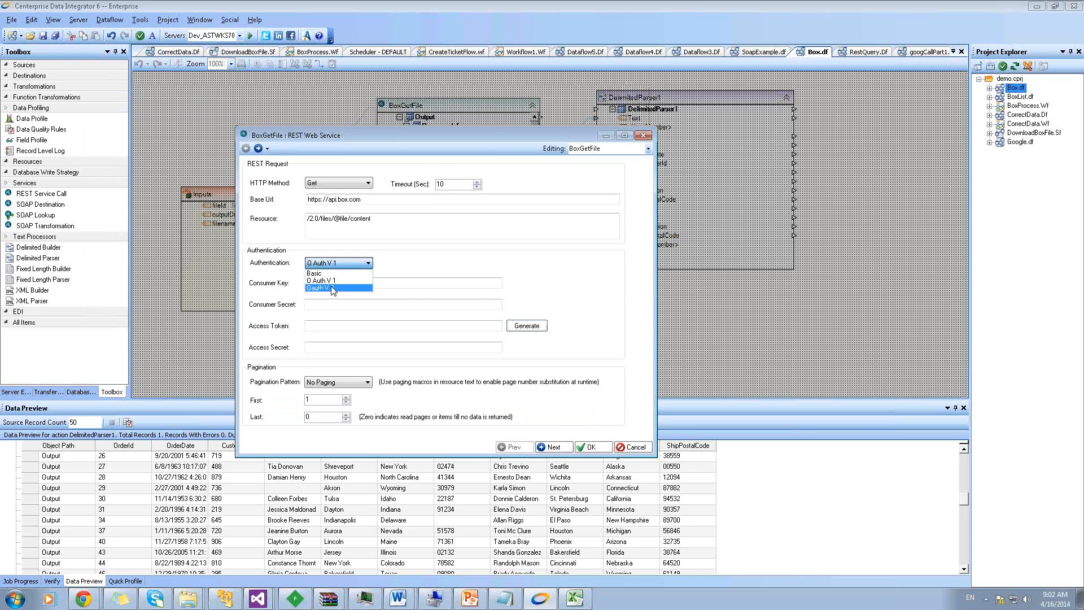
pyautogui.click(333, 289)
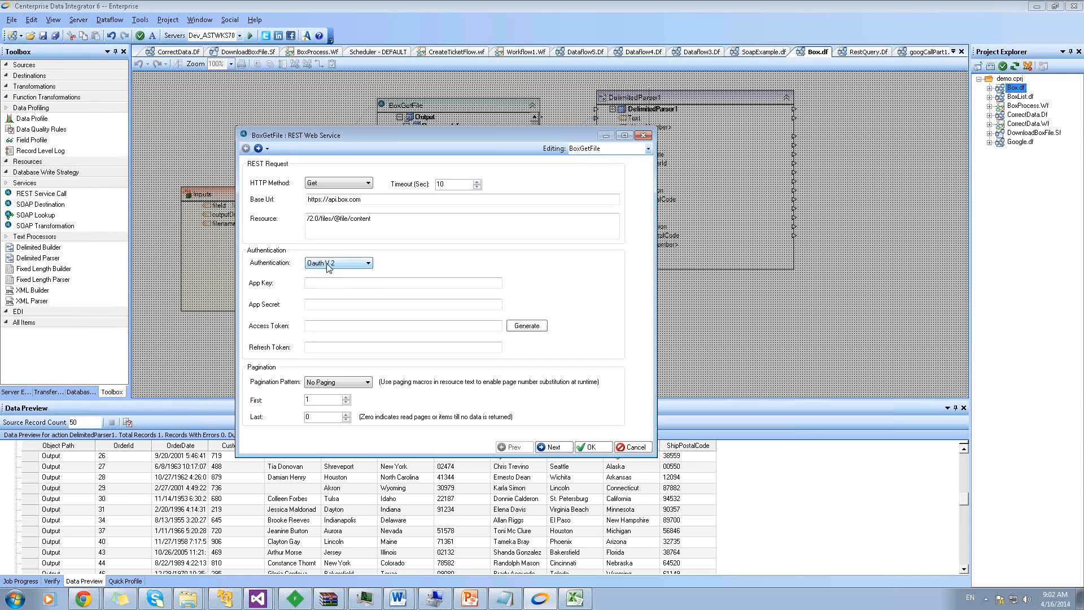
pyautogui.click(328, 264)
pyautogui.click(333, 282)
pyautogui.click(631, 447)
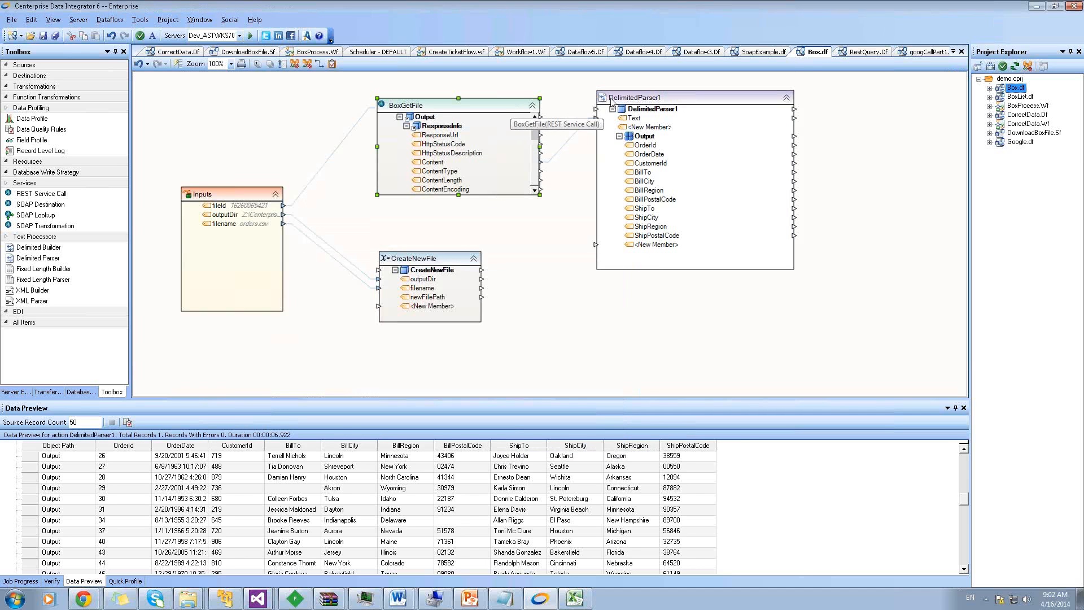
# Switch to the RestQuery.Df dataflow and open the GetTickets REST call settings
pyautogui.click(954, 52)
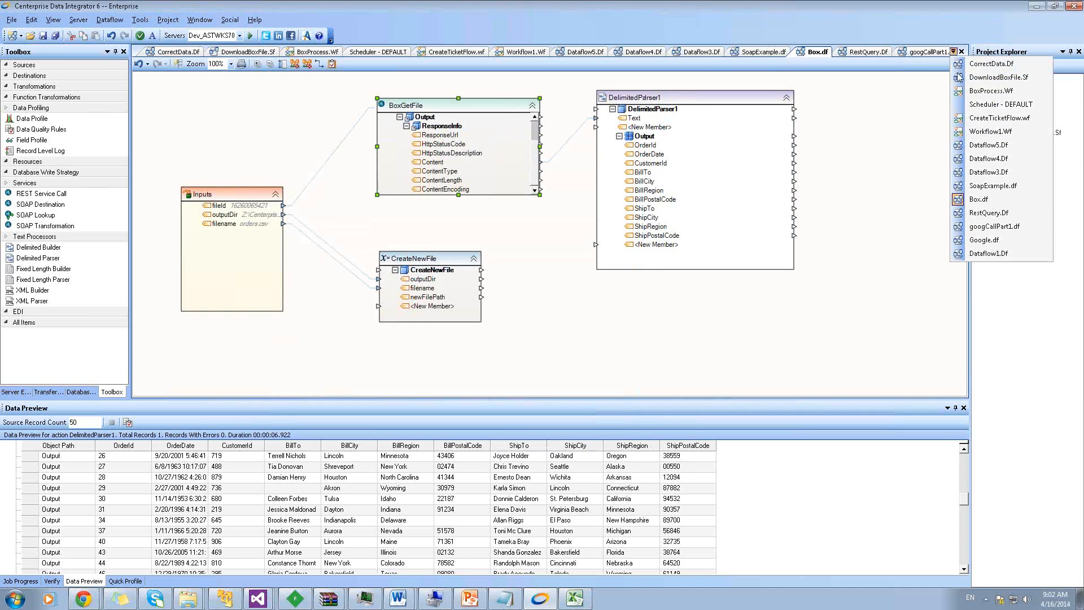
pyautogui.click(986, 213)
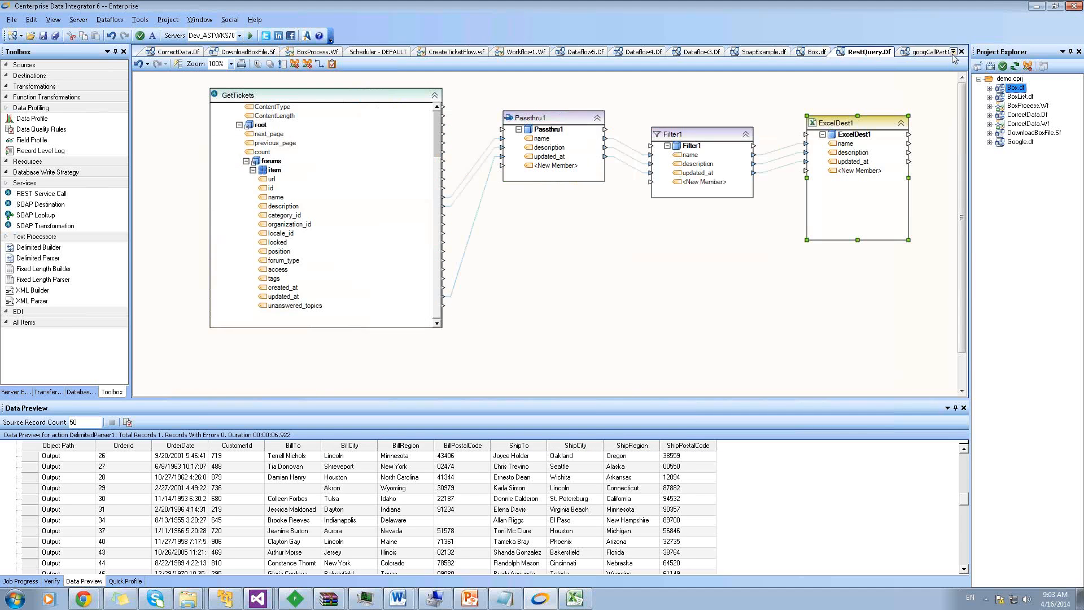
pyautogui.rightClick(293, 92)
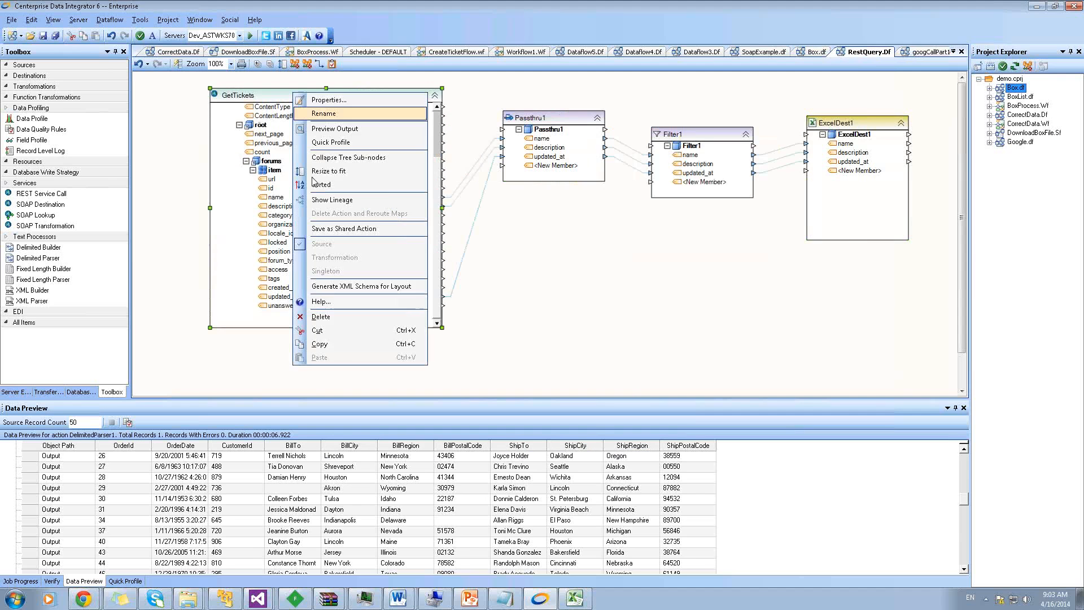
pyautogui.click(267, 96)
pyautogui.doubleClick(267, 96)
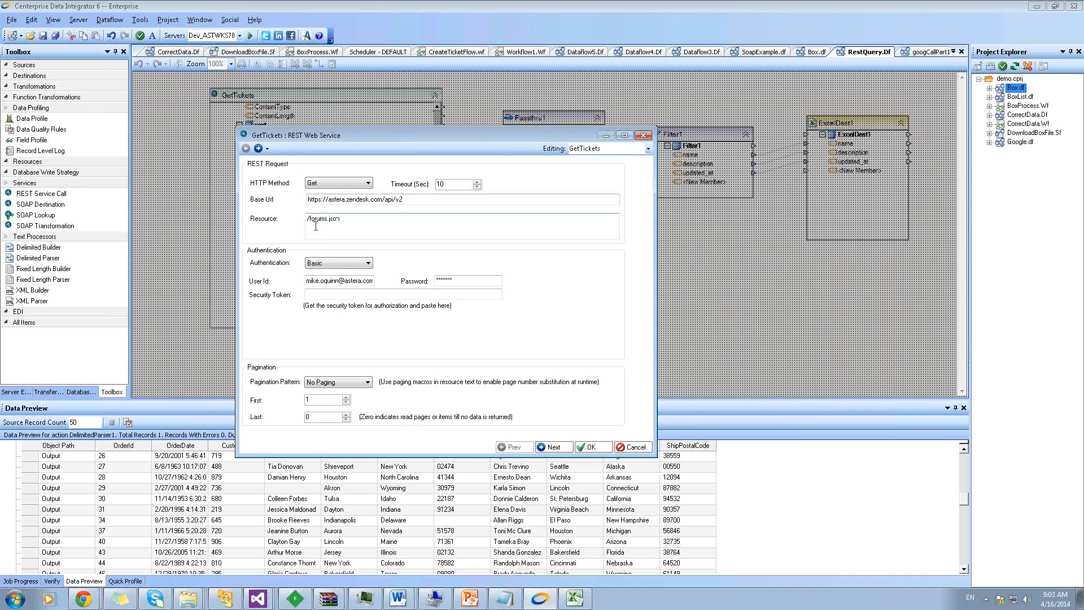
# Change the resource to /tickets.json with HTTP method Put, advance to the input layout page, and go to Chrome
pyautogui.moveTo(309, 219); pyautogui.dragTo(328, 219)
pyautogui.write('tickets')
pyautogui.click(341, 185)
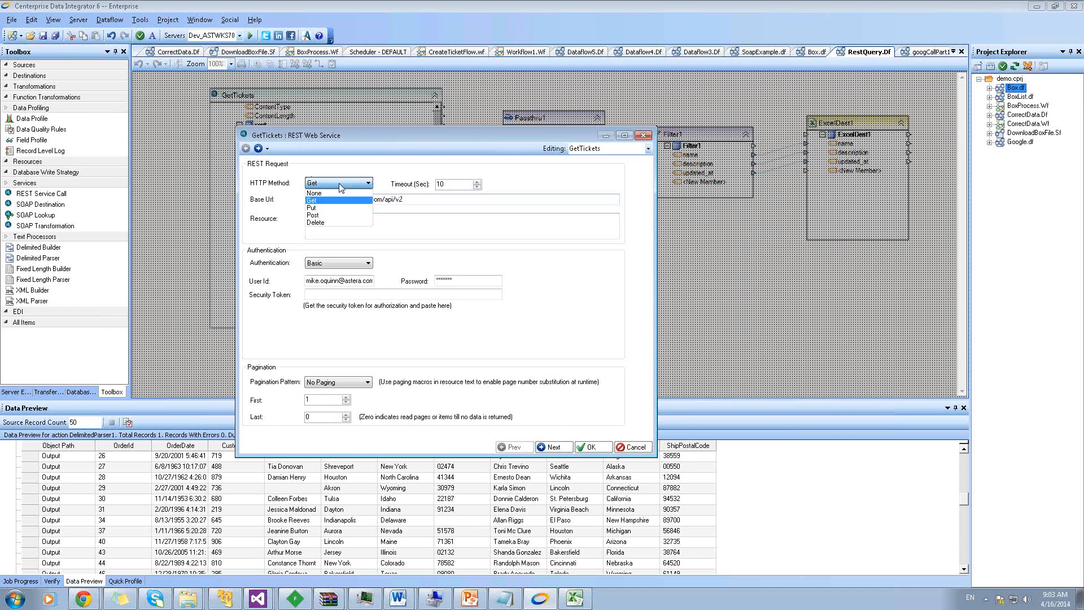
pyautogui.click(321, 208)
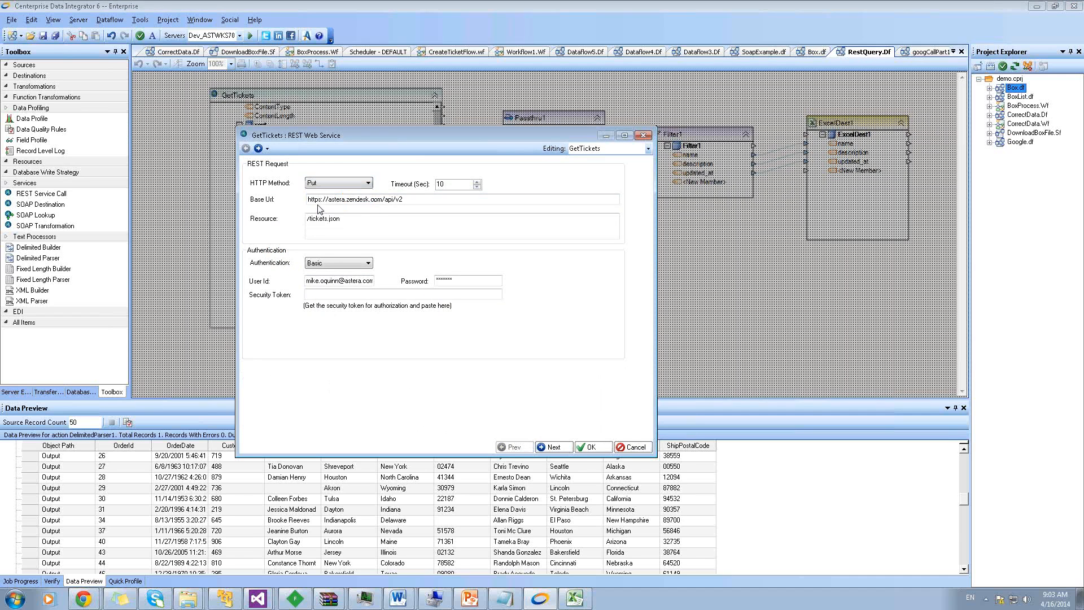
pyautogui.click(258, 149)
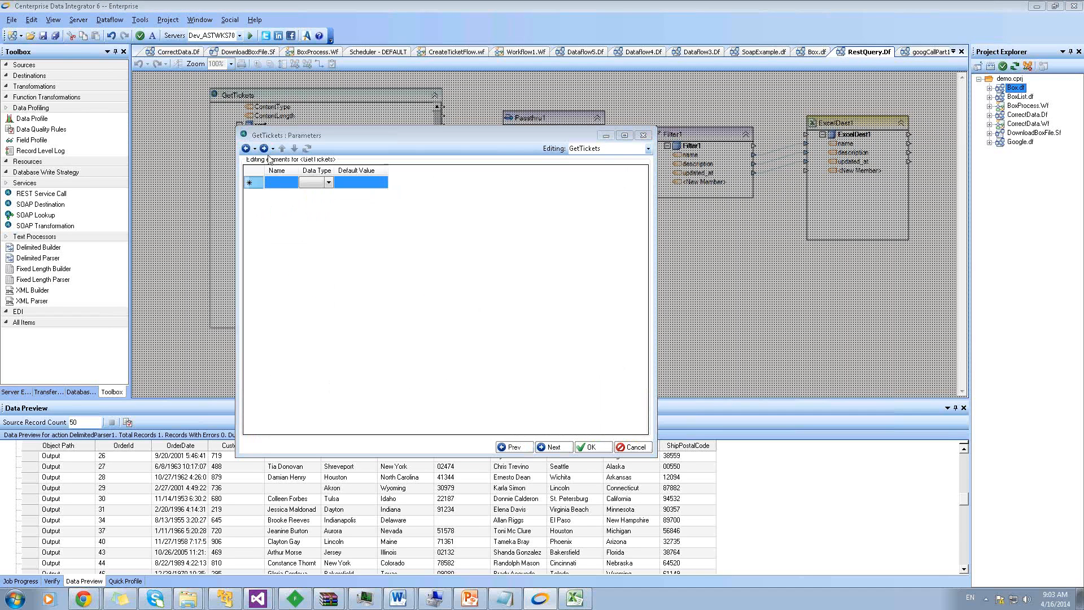
pyautogui.click(265, 149)
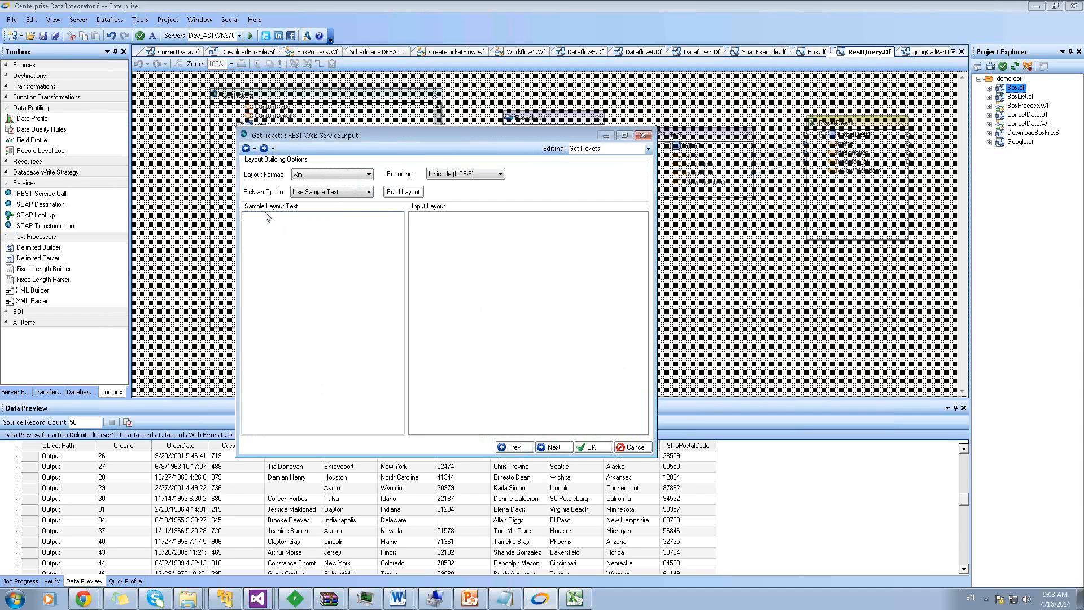
pyautogui.click(85, 597)
pyautogui.click(81, 573)
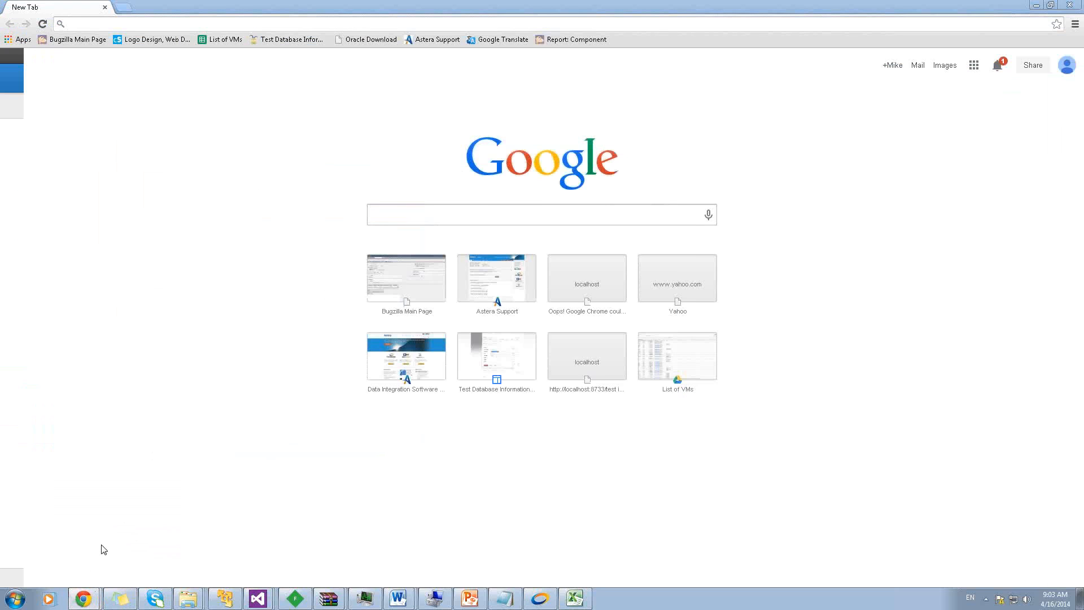
# Copy the Updating Tickets example request JSON from the Zendesk documentation page
pyautogui.click(926, 10)
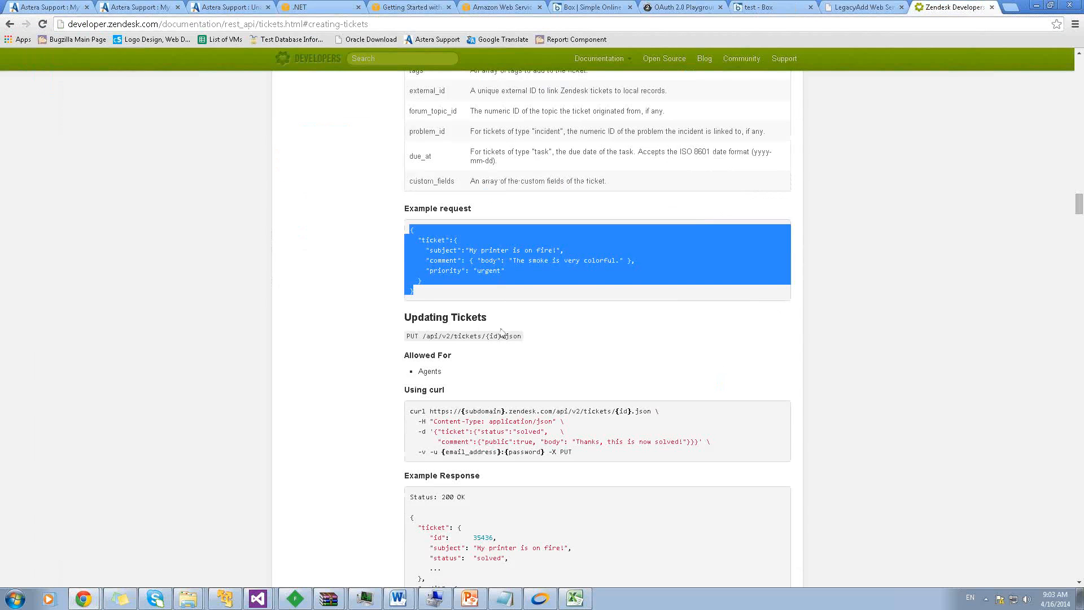
pyautogui.click(365, 475)
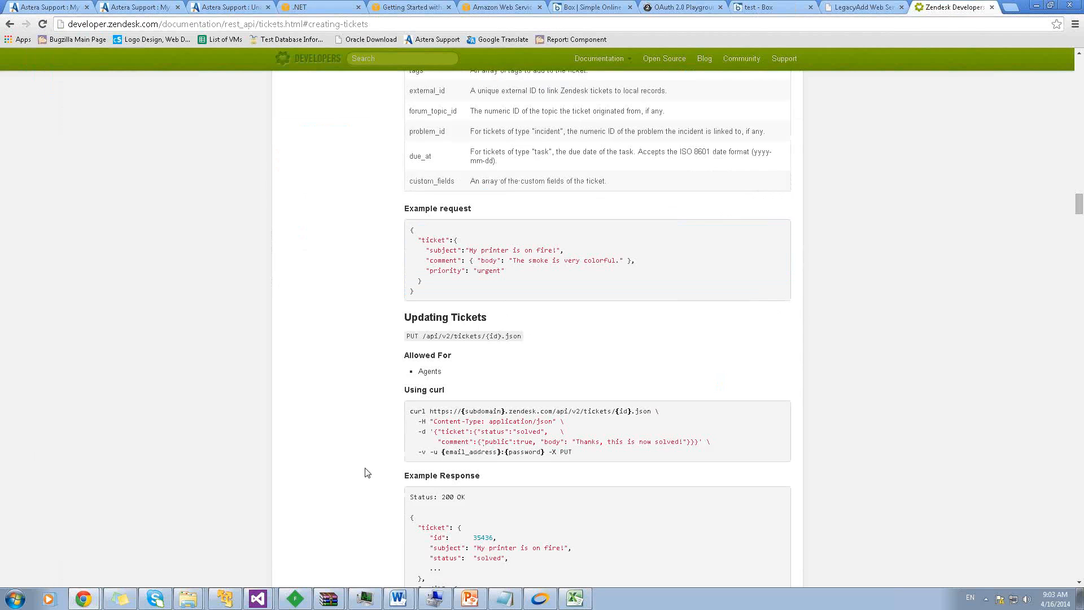
pyautogui.scroll(-8, 365, 472)
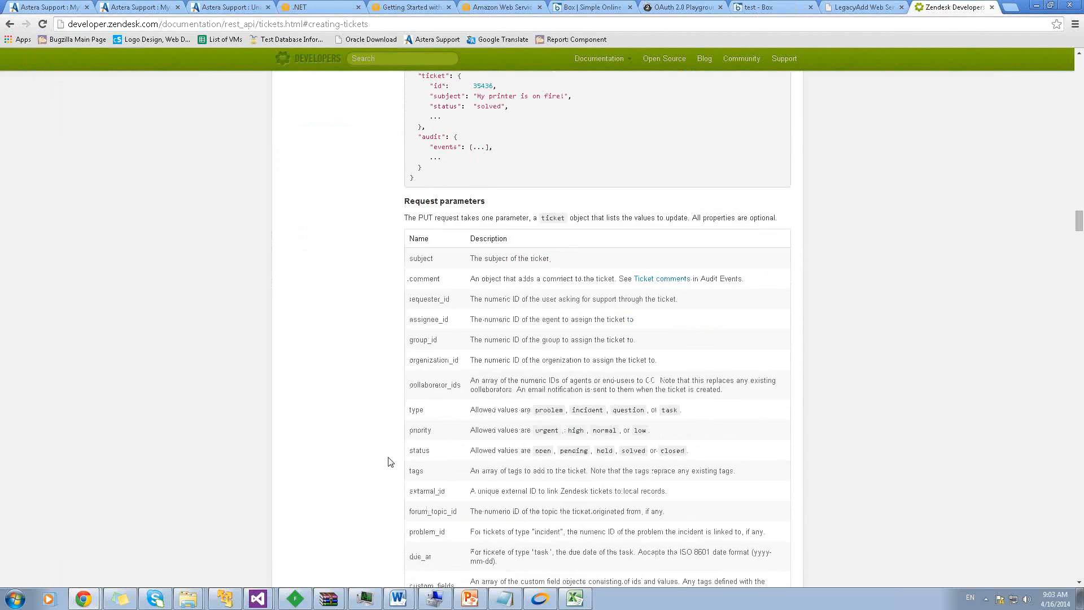
pyautogui.scroll(-1, 388, 462)
pyautogui.scroll(-1, 373, 266)
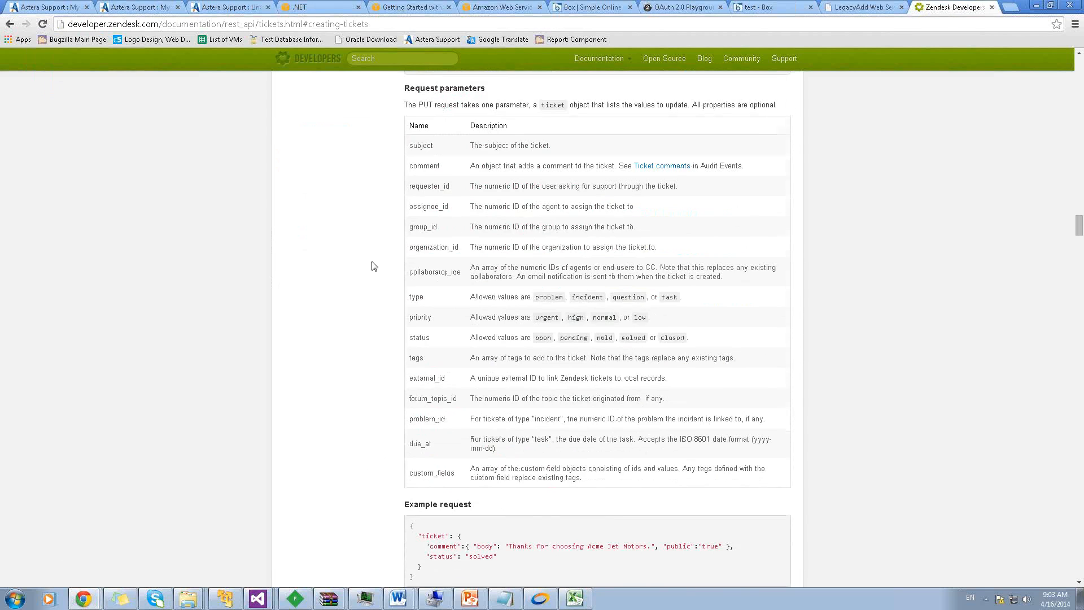
pyautogui.scroll(-3, 372, 265)
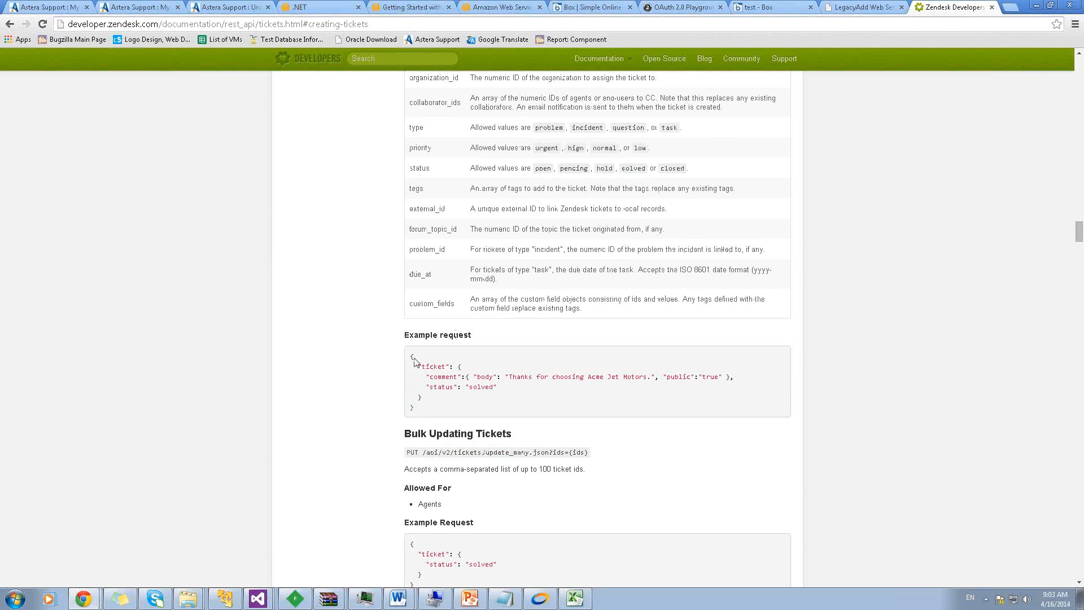
pyautogui.moveTo(410, 355); pyautogui.dragTo(418, 406)
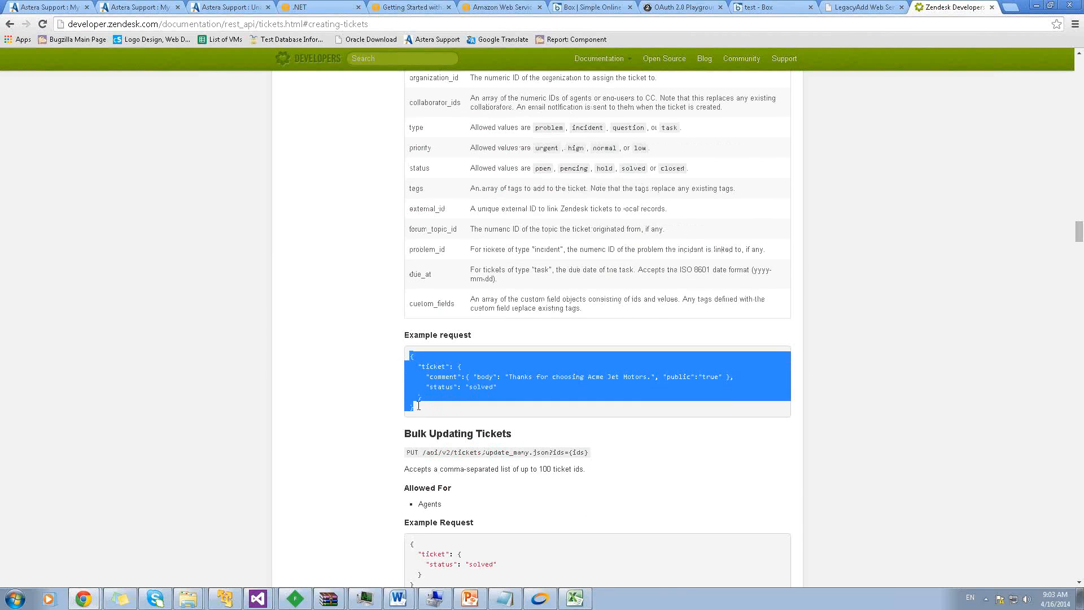
pyautogui.click(411, 359)
pyautogui.moveTo(422, 357); pyautogui.dragTo(420, 414)
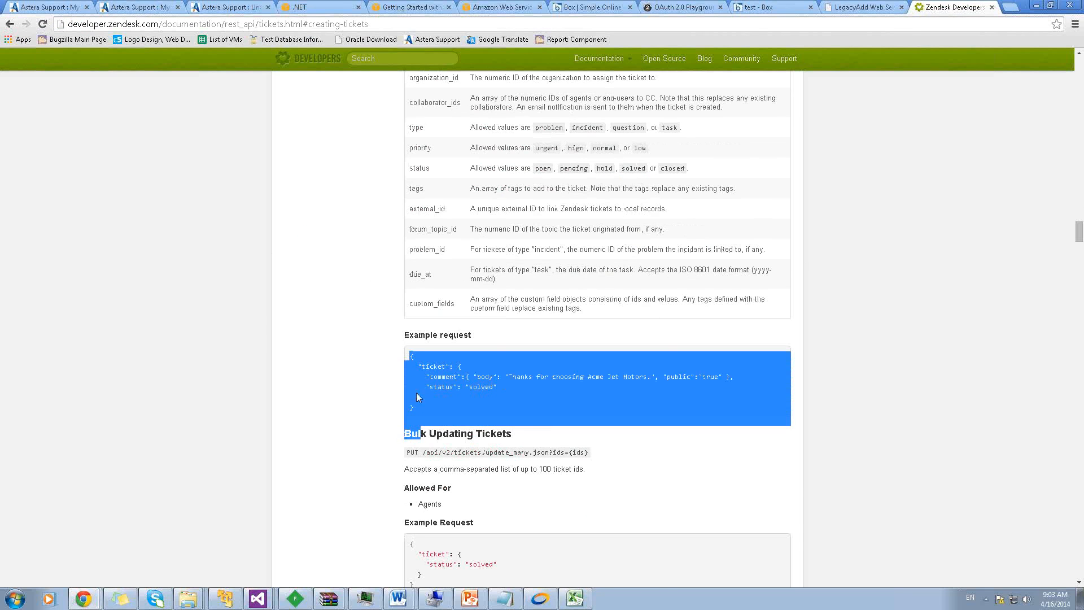
pyautogui.moveTo(410, 356); pyautogui.dragTo(417, 404)
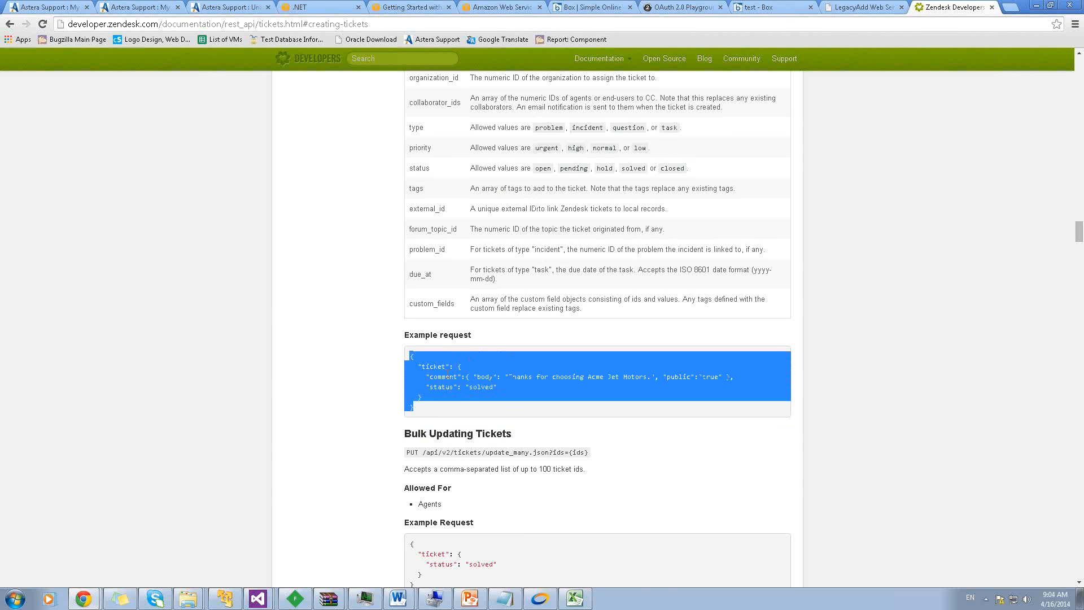
pyautogui.click(541, 601)
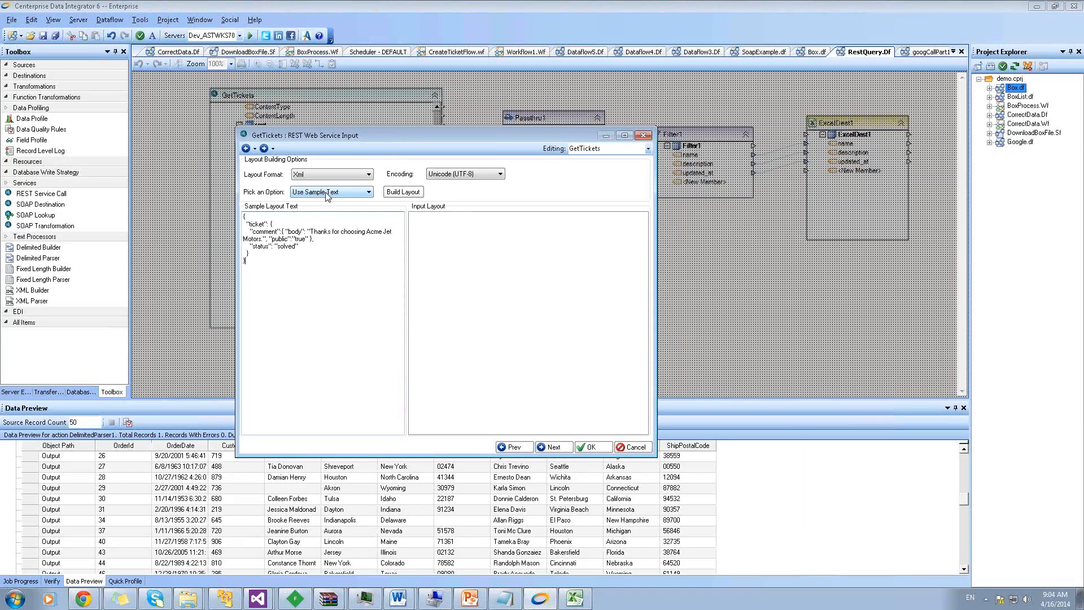
# Build a Json input layout for GetTickets from the sample text, check the ticket and comment nodes, and accept
pyautogui.click(303, 179)
pyautogui.click(307, 191)
pyautogui.click(312, 194)
pyautogui.click(314, 202)
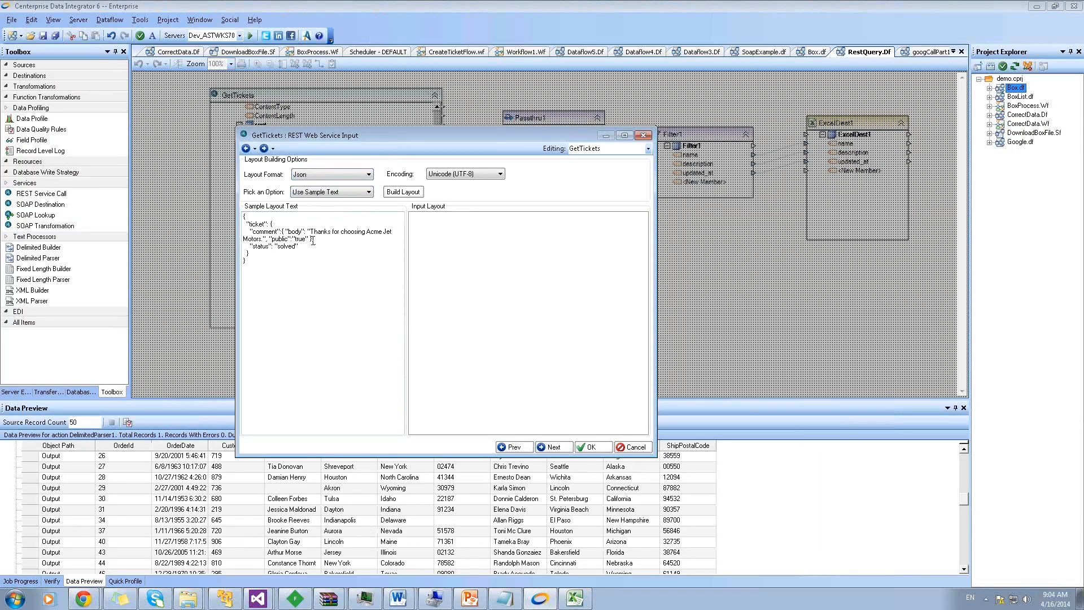
pyautogui.click(399, 194)
pyautogui.click(426, 226)
pyautogui.click(437, 244)
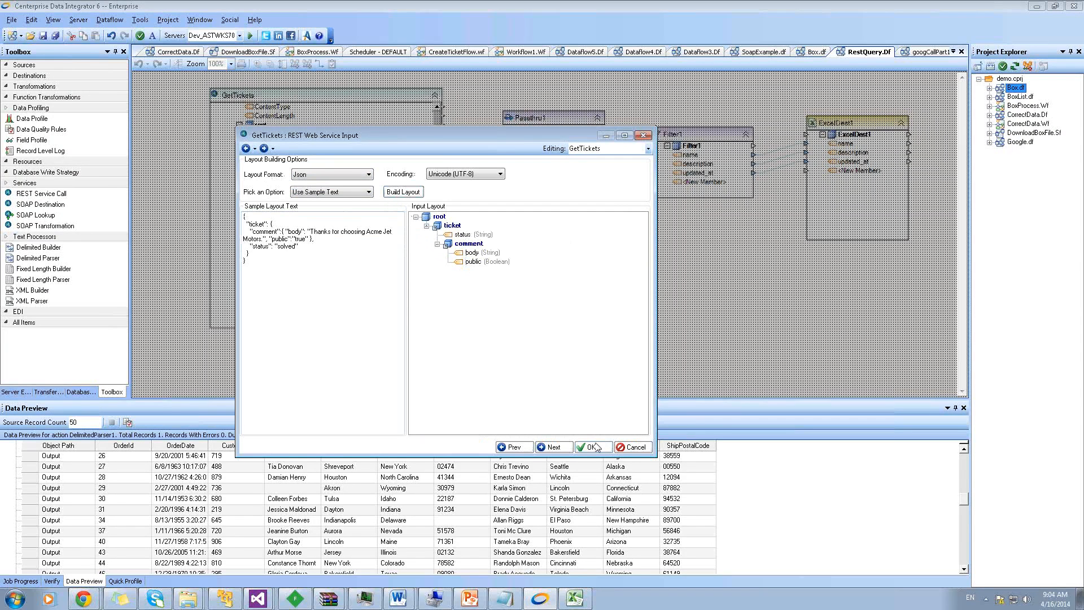
pyautogui.click(594, 448)
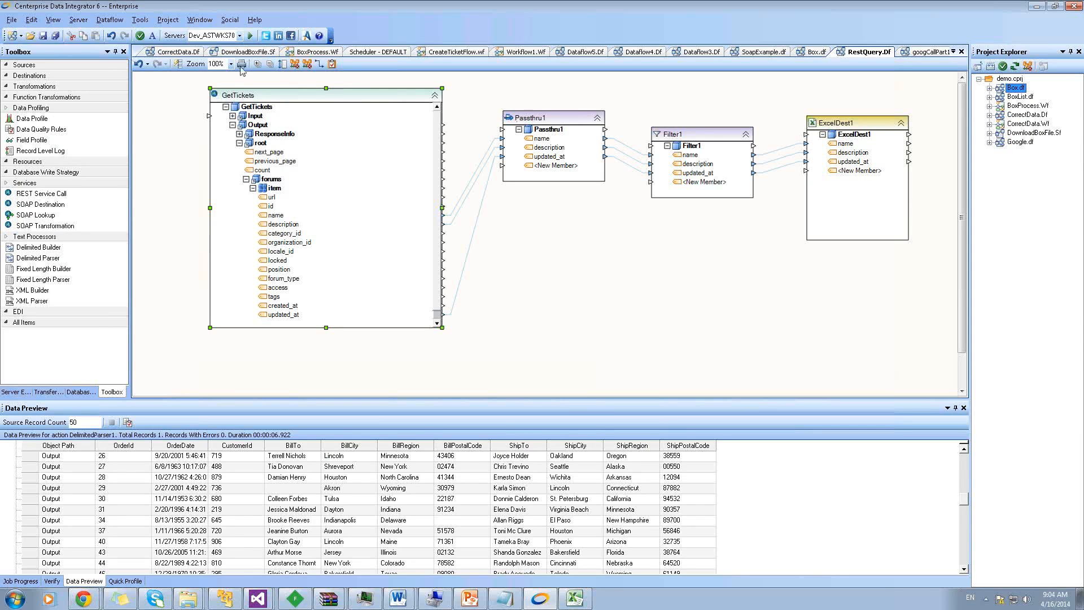
# Open the DEFAULT server's Schedules and view a scheduled job's parameters
pyautogui.click(16, 392)
pyautogui.rightClick(53, 100)
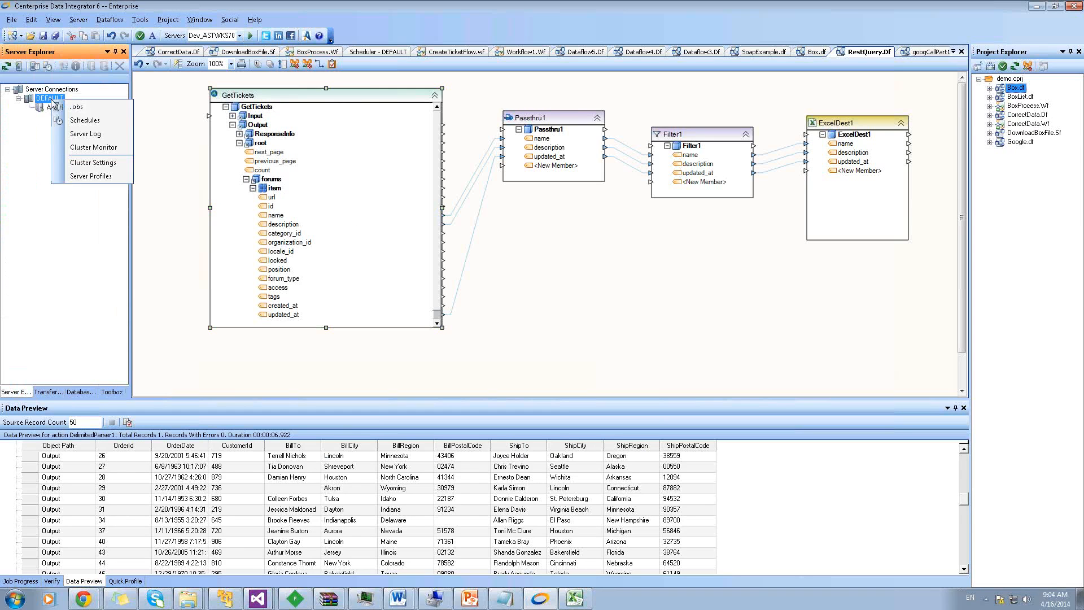
pyautogui.click(75, 124)
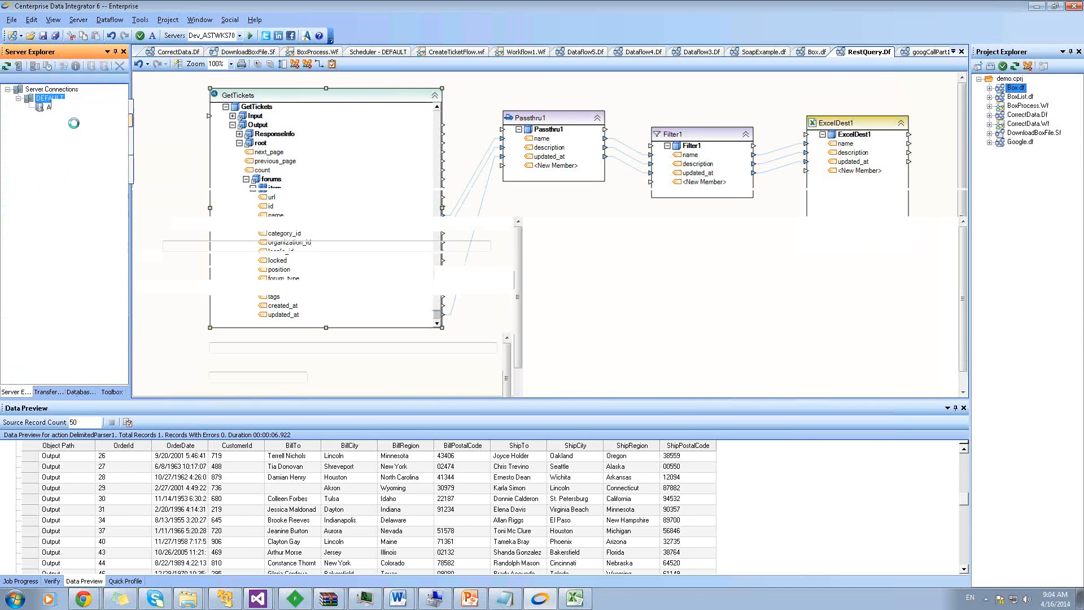
pyautogui.click(230, 211)
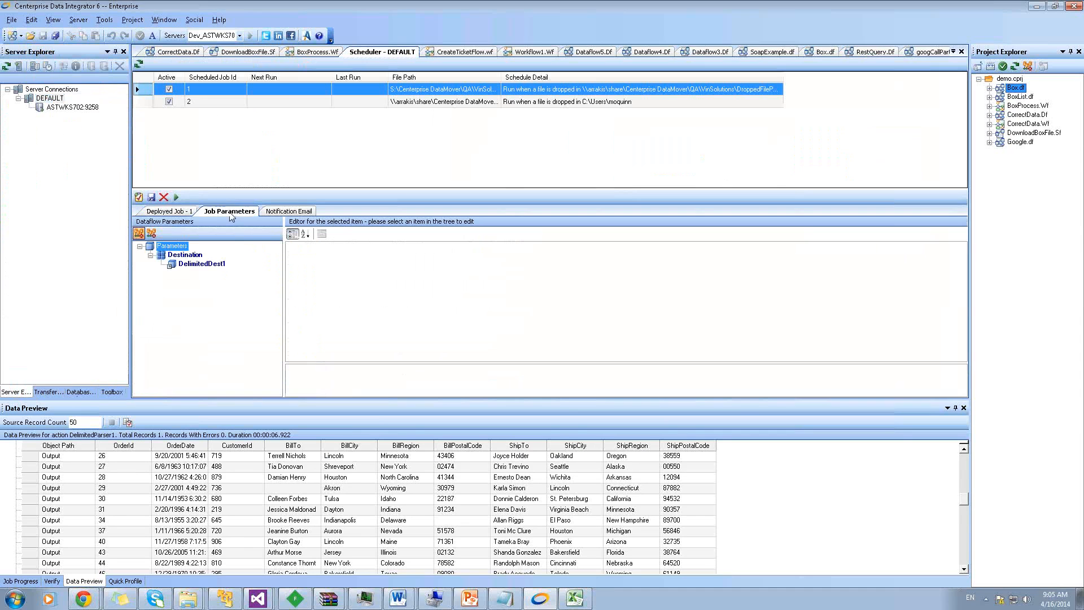